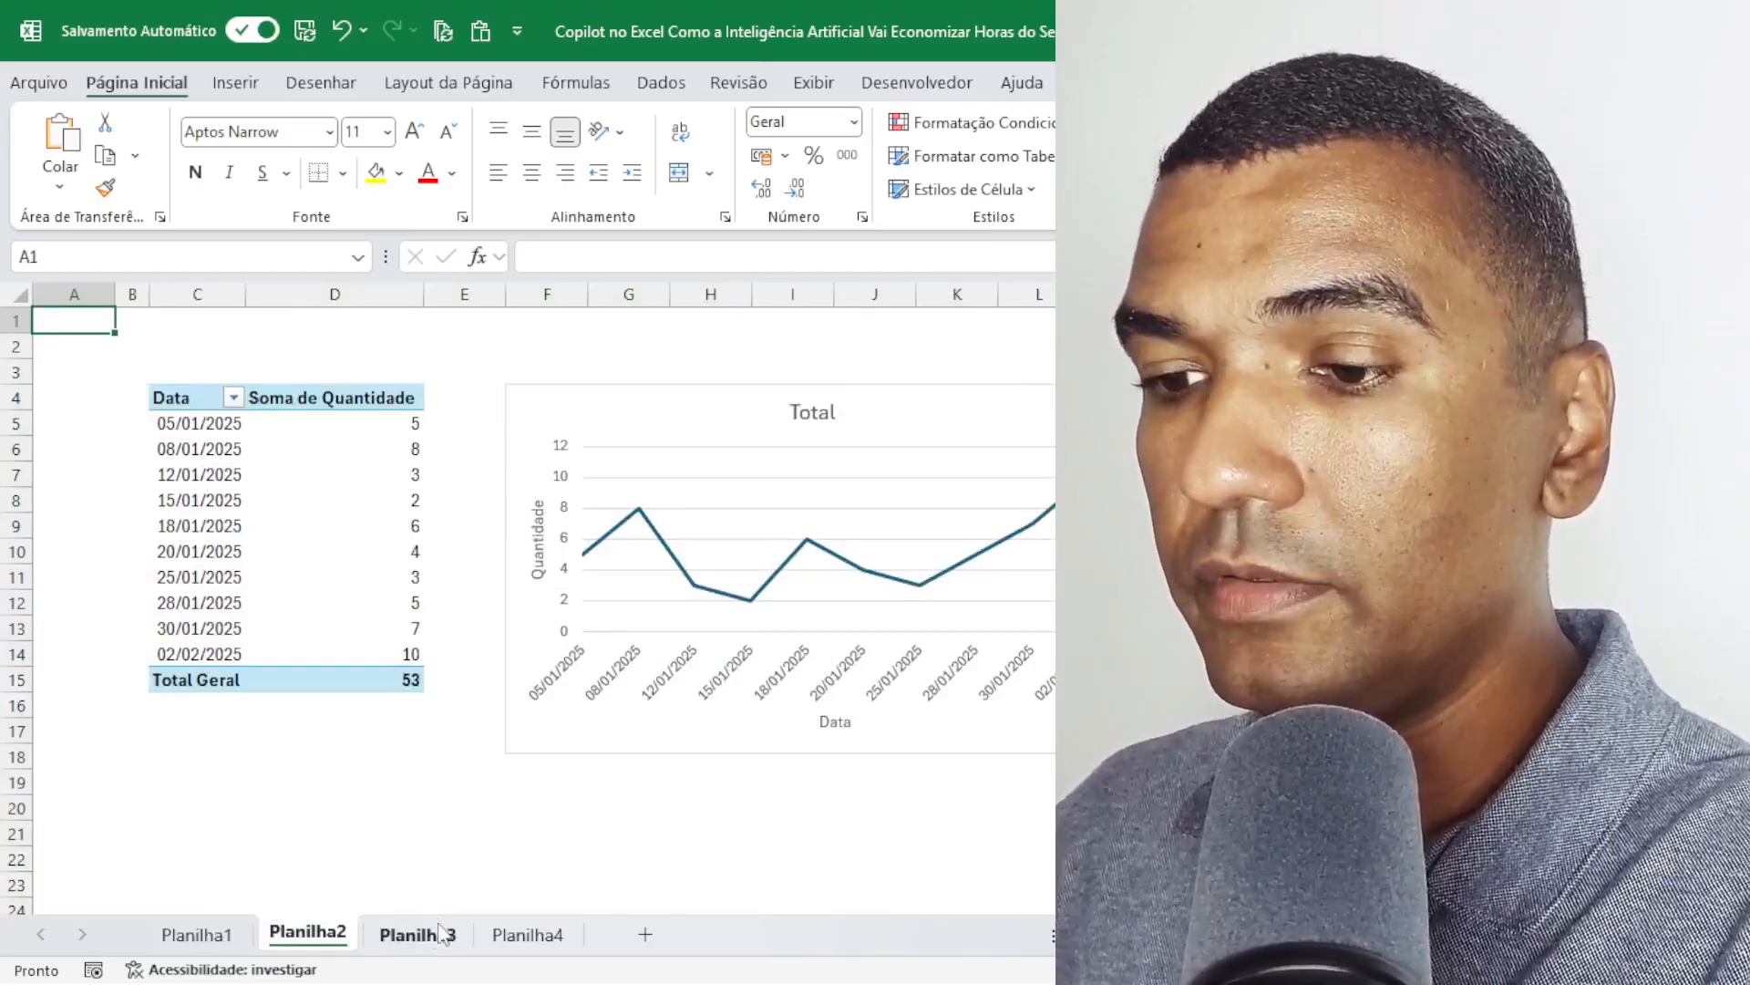
# Review the pivot reports on Planilha3 and Planilha4 and look back through the Copilot conversation.
pyautogui.click(418, 934)
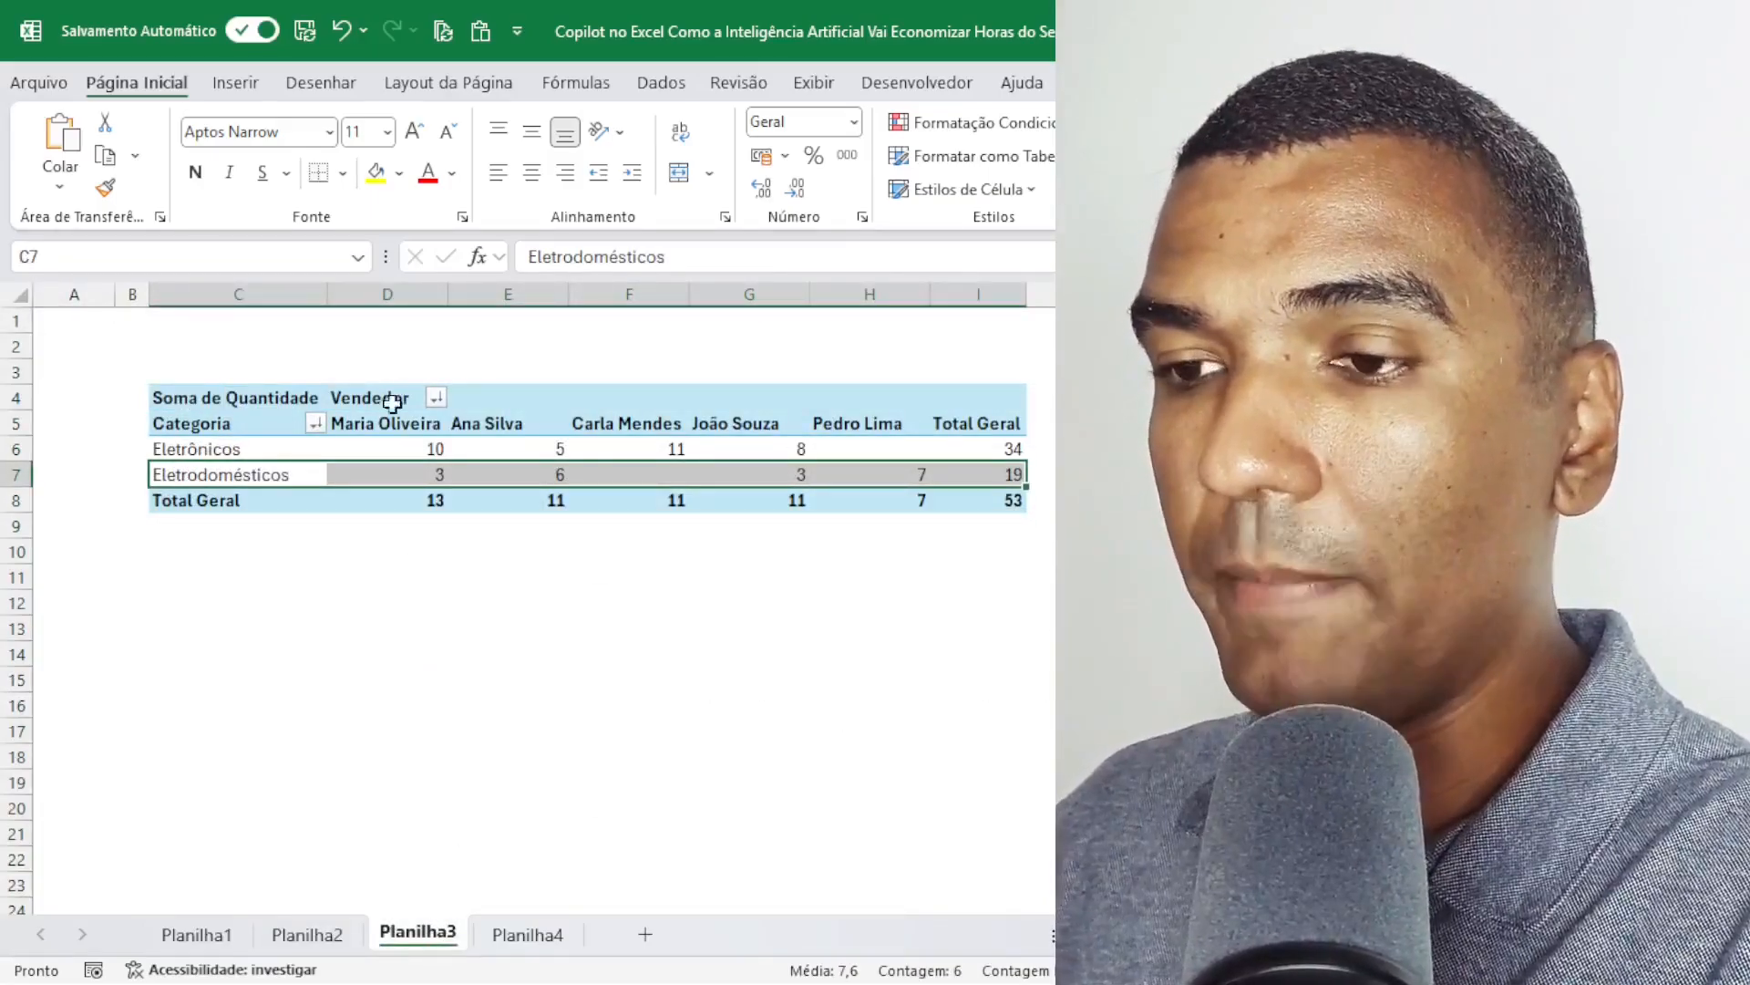
pyautogui.click(522, 935)
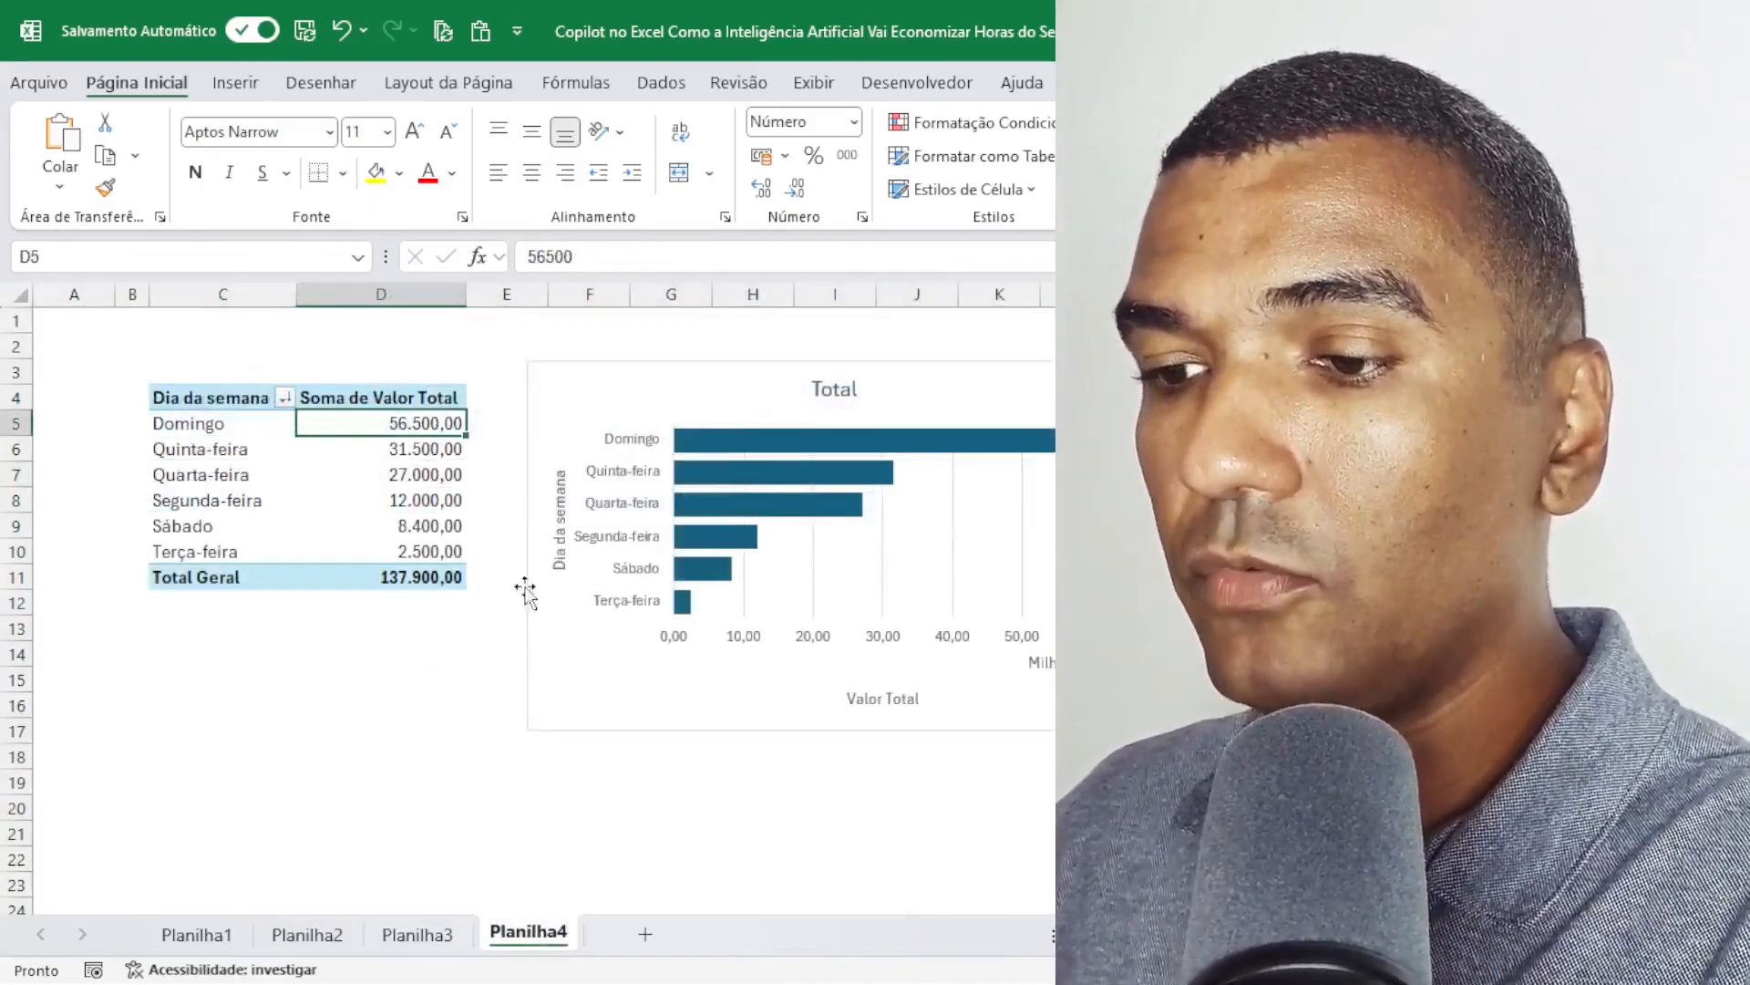
pyautogui.click(1550, 151)
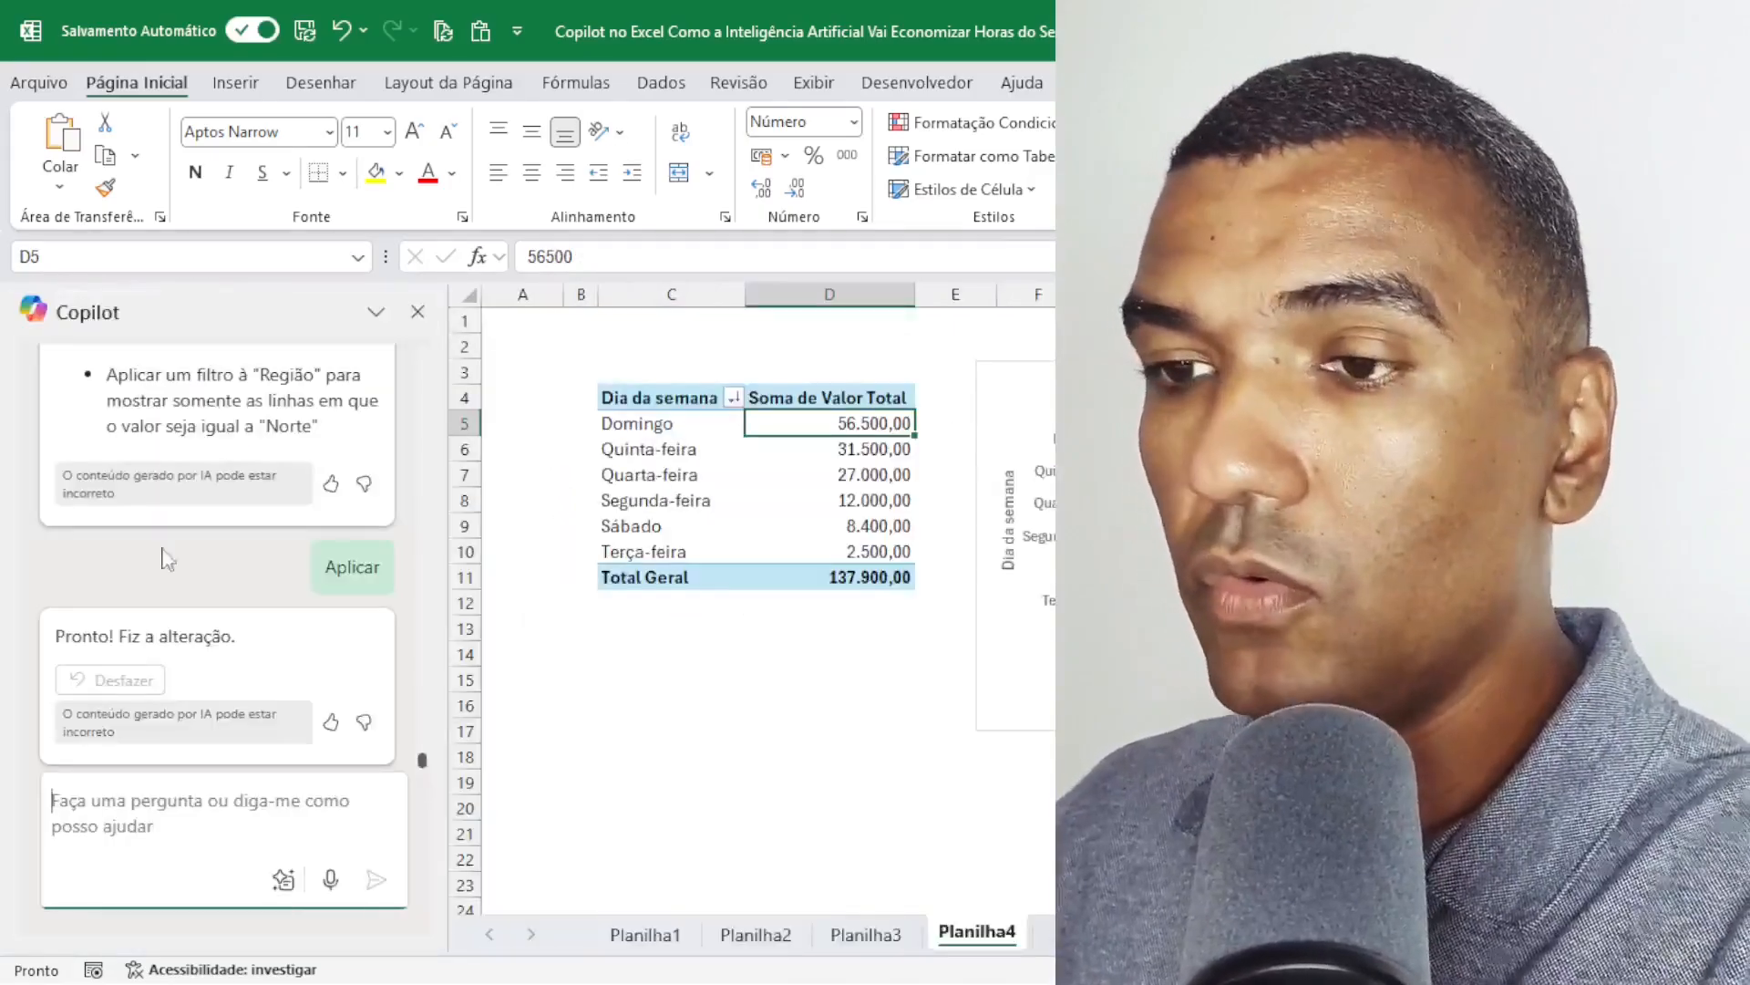
pyautogui.scroll(5, 172, 622)
pyautogui.scroll(10, 171, 622)
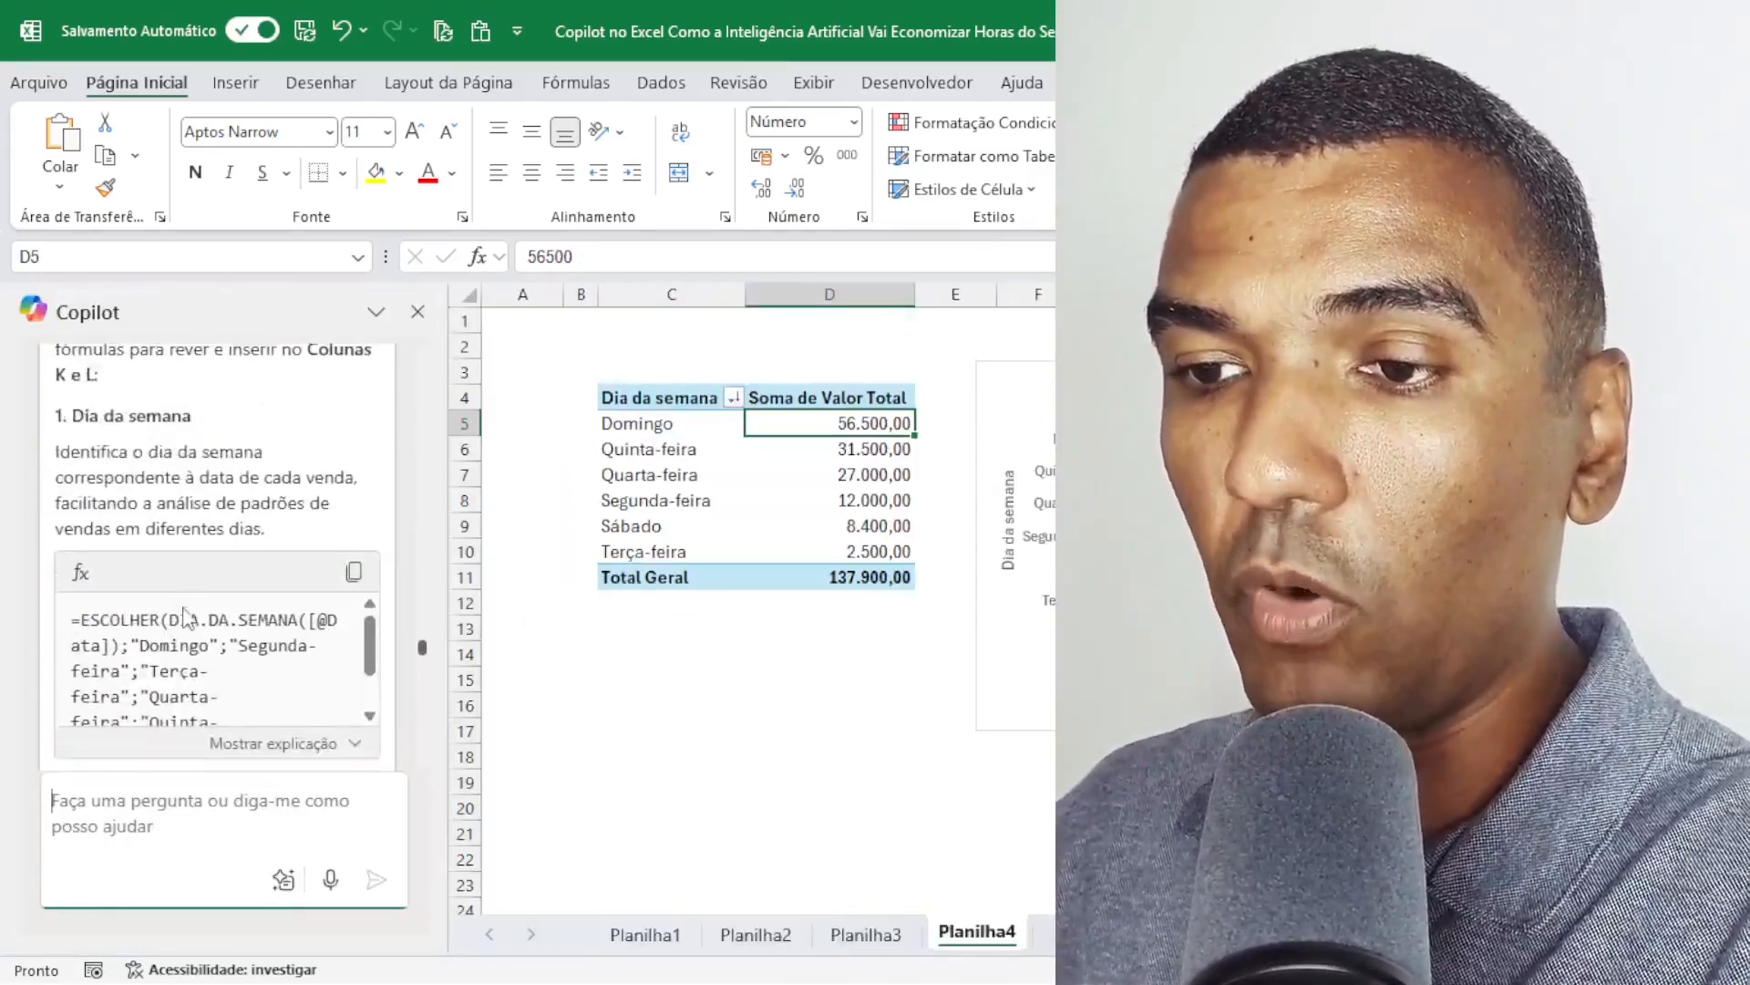
pyautogui.scroll(15, 186, 607)
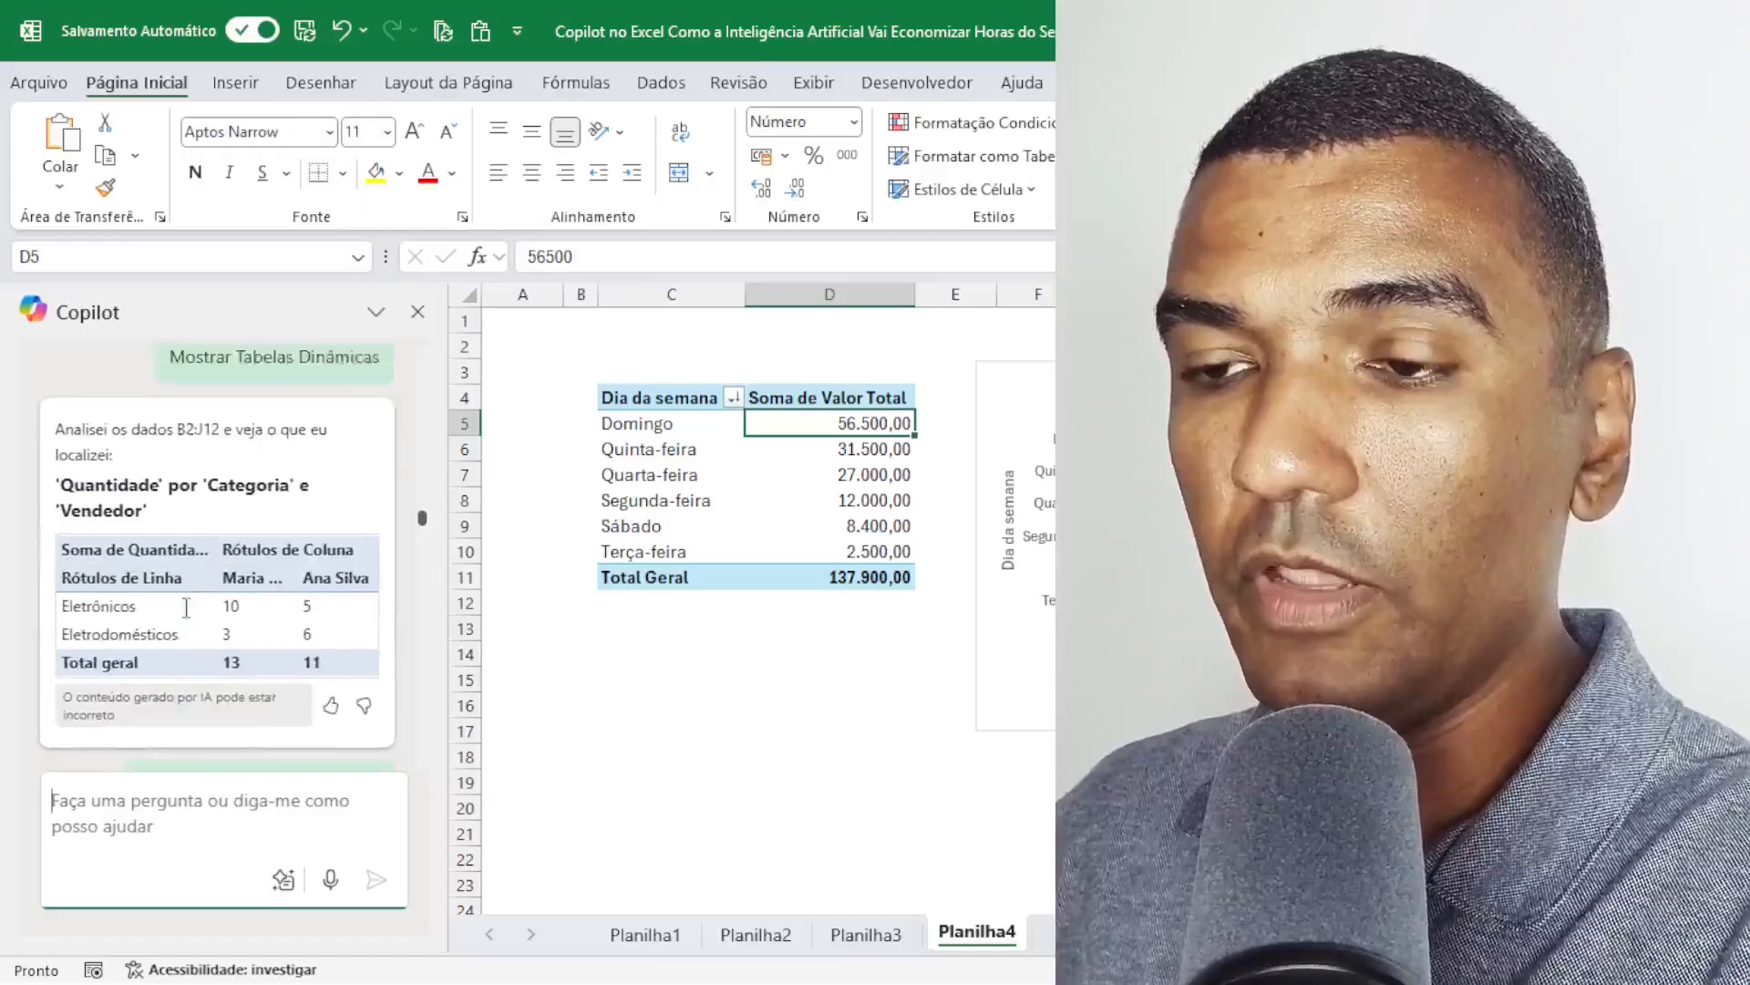
pyautogui.scroll(10, 186, 607)
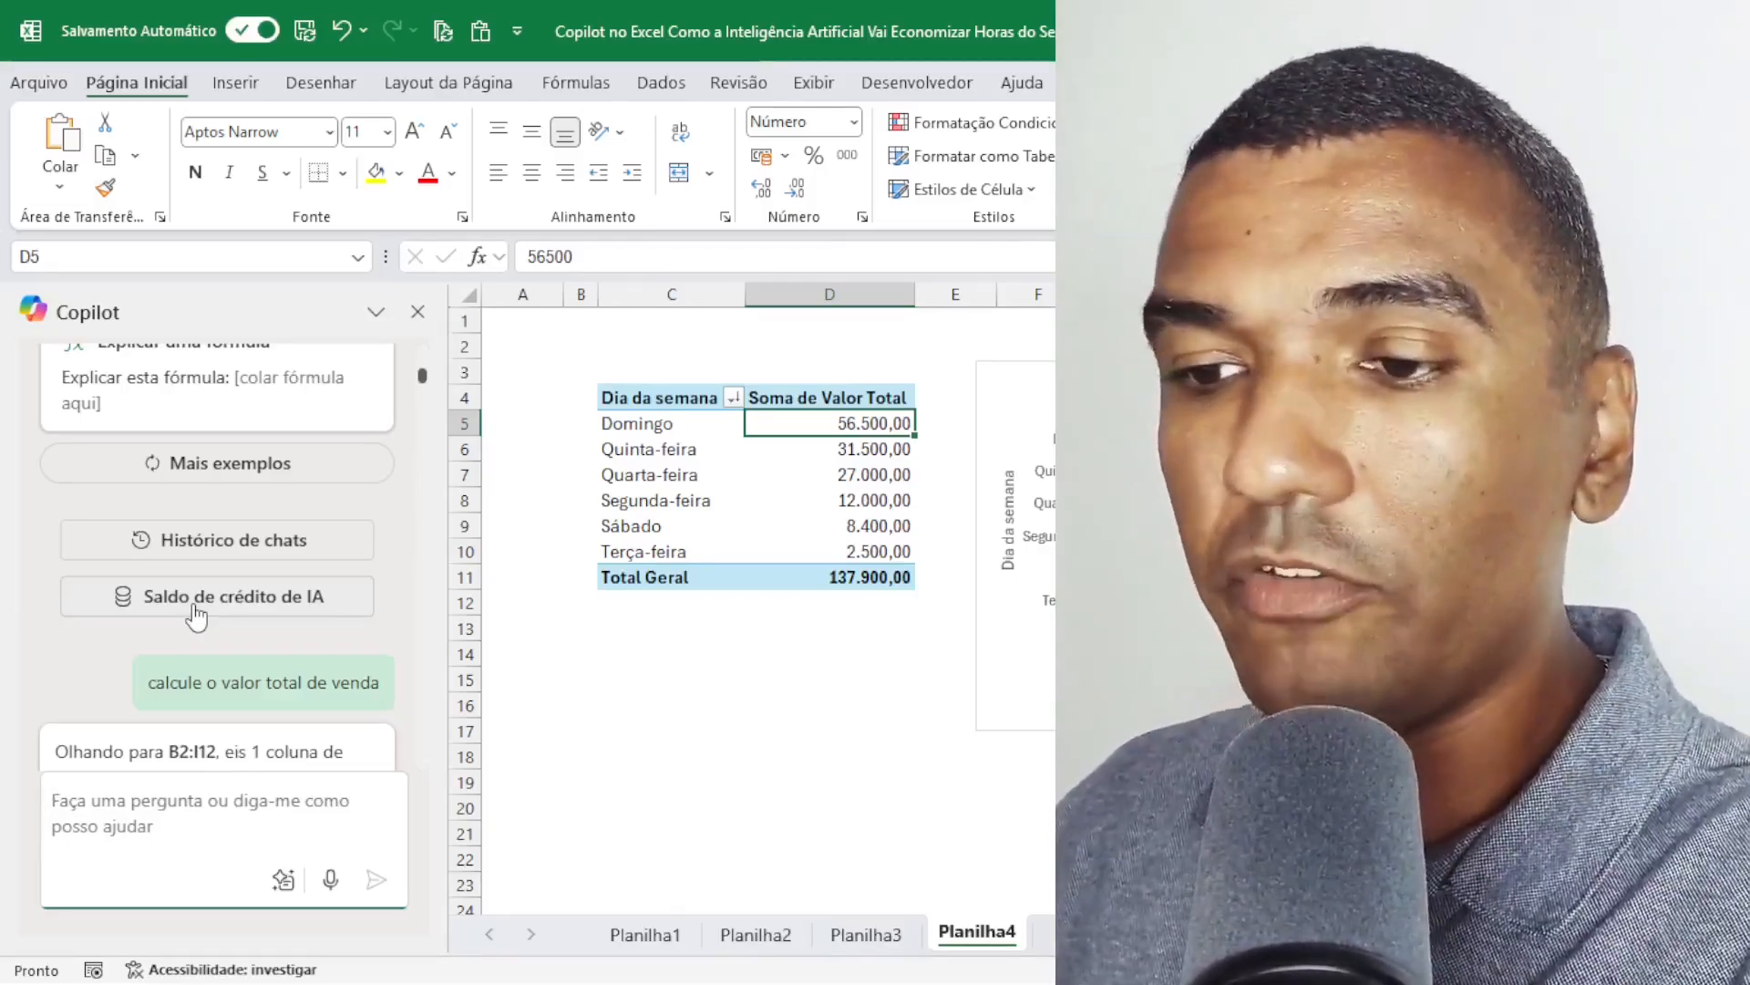
pyautogui.scroll(-15, 196, 611)
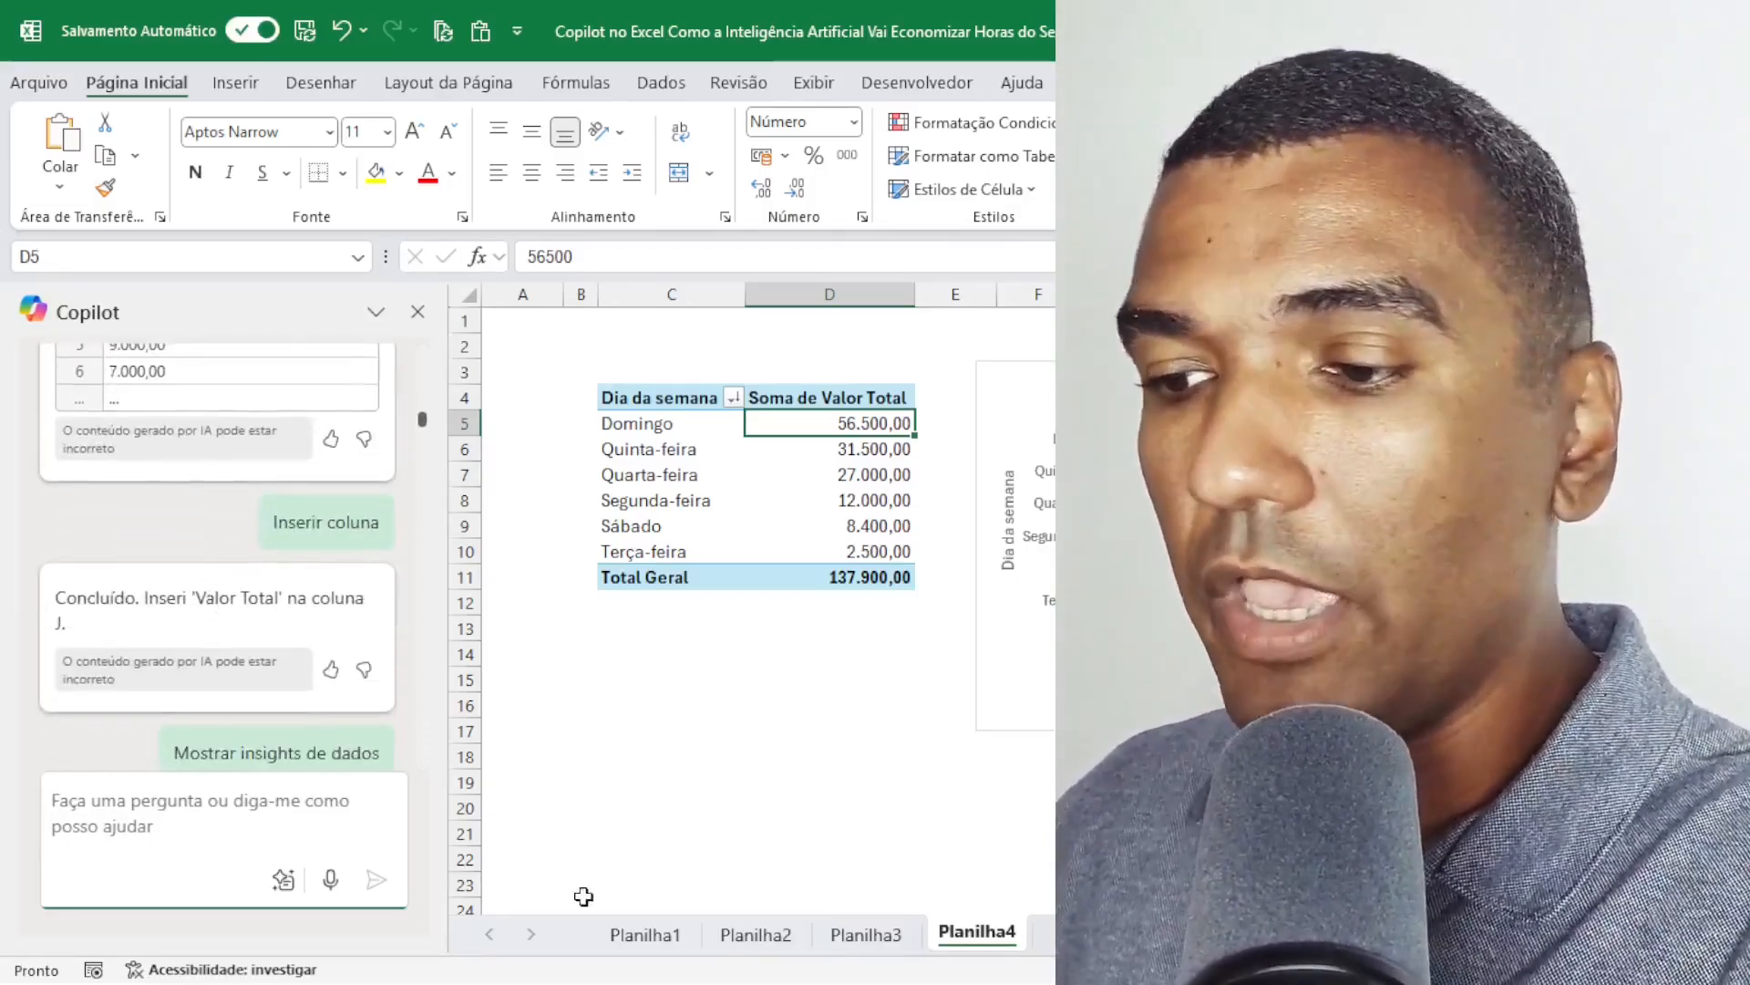
# Look over the Planilha3 and Planilha2 reports and the calculated columns of the sales table on Planilha1.
pyautogui.click(883, 935)
pyautogui.click(757, 937)
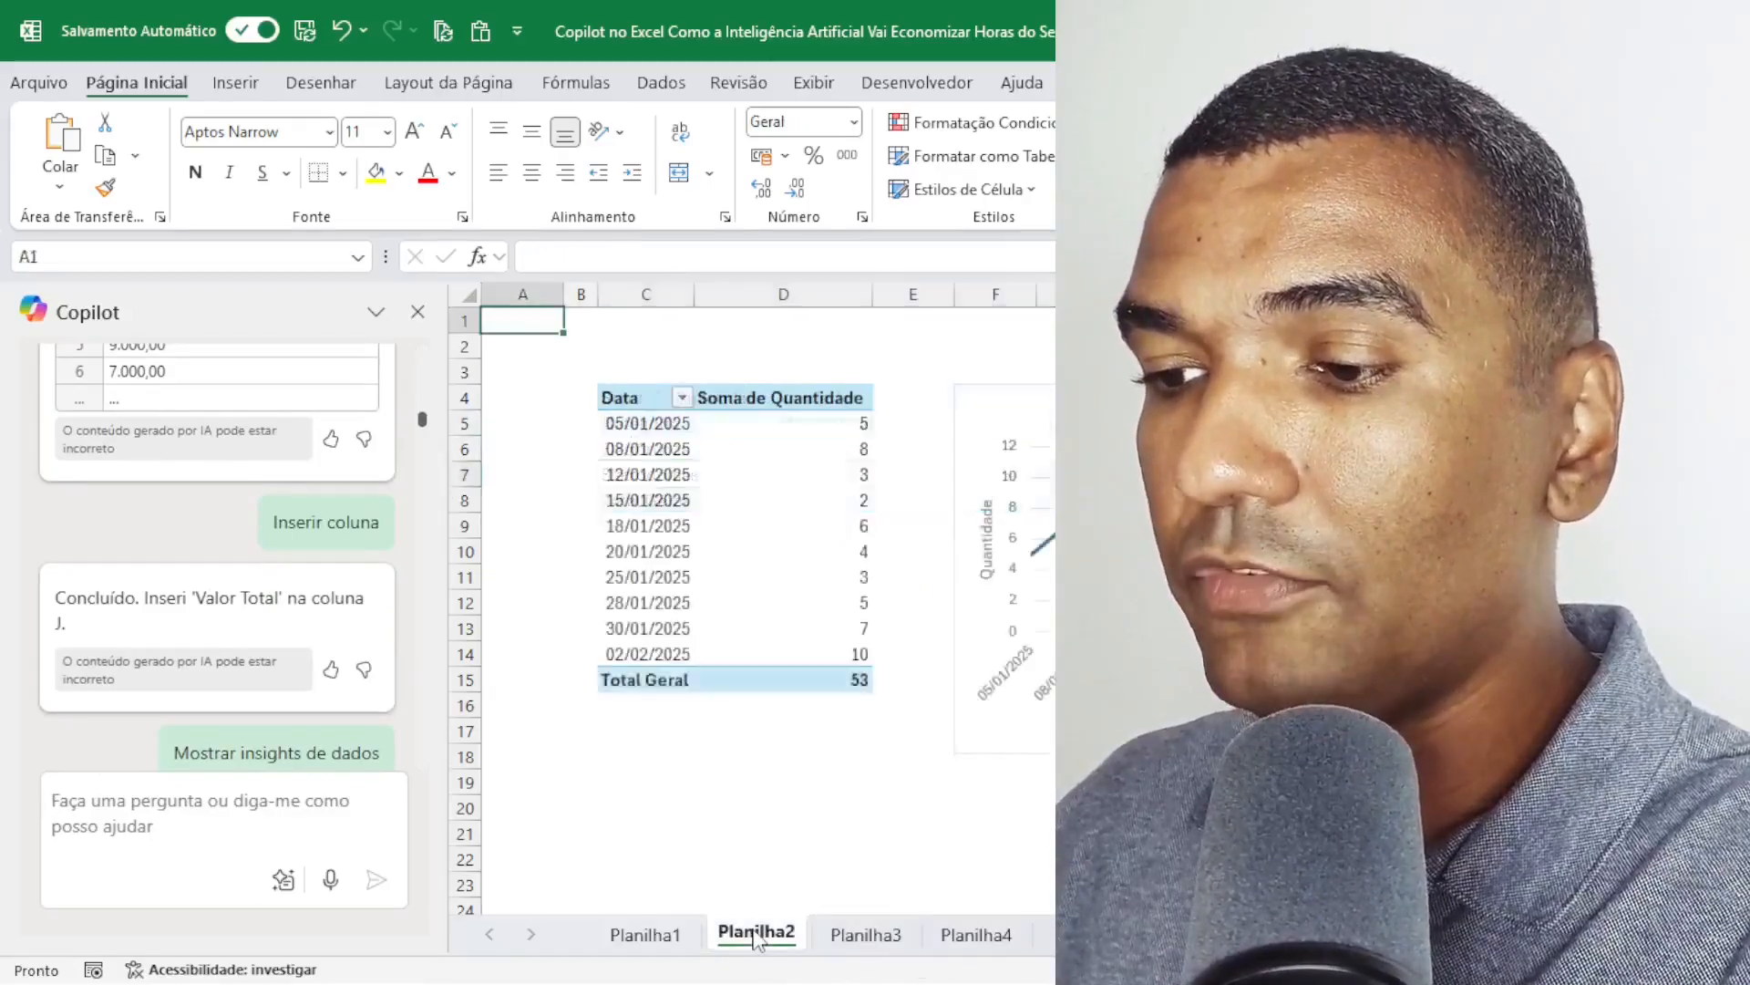
pyautogui.click(647, 940)
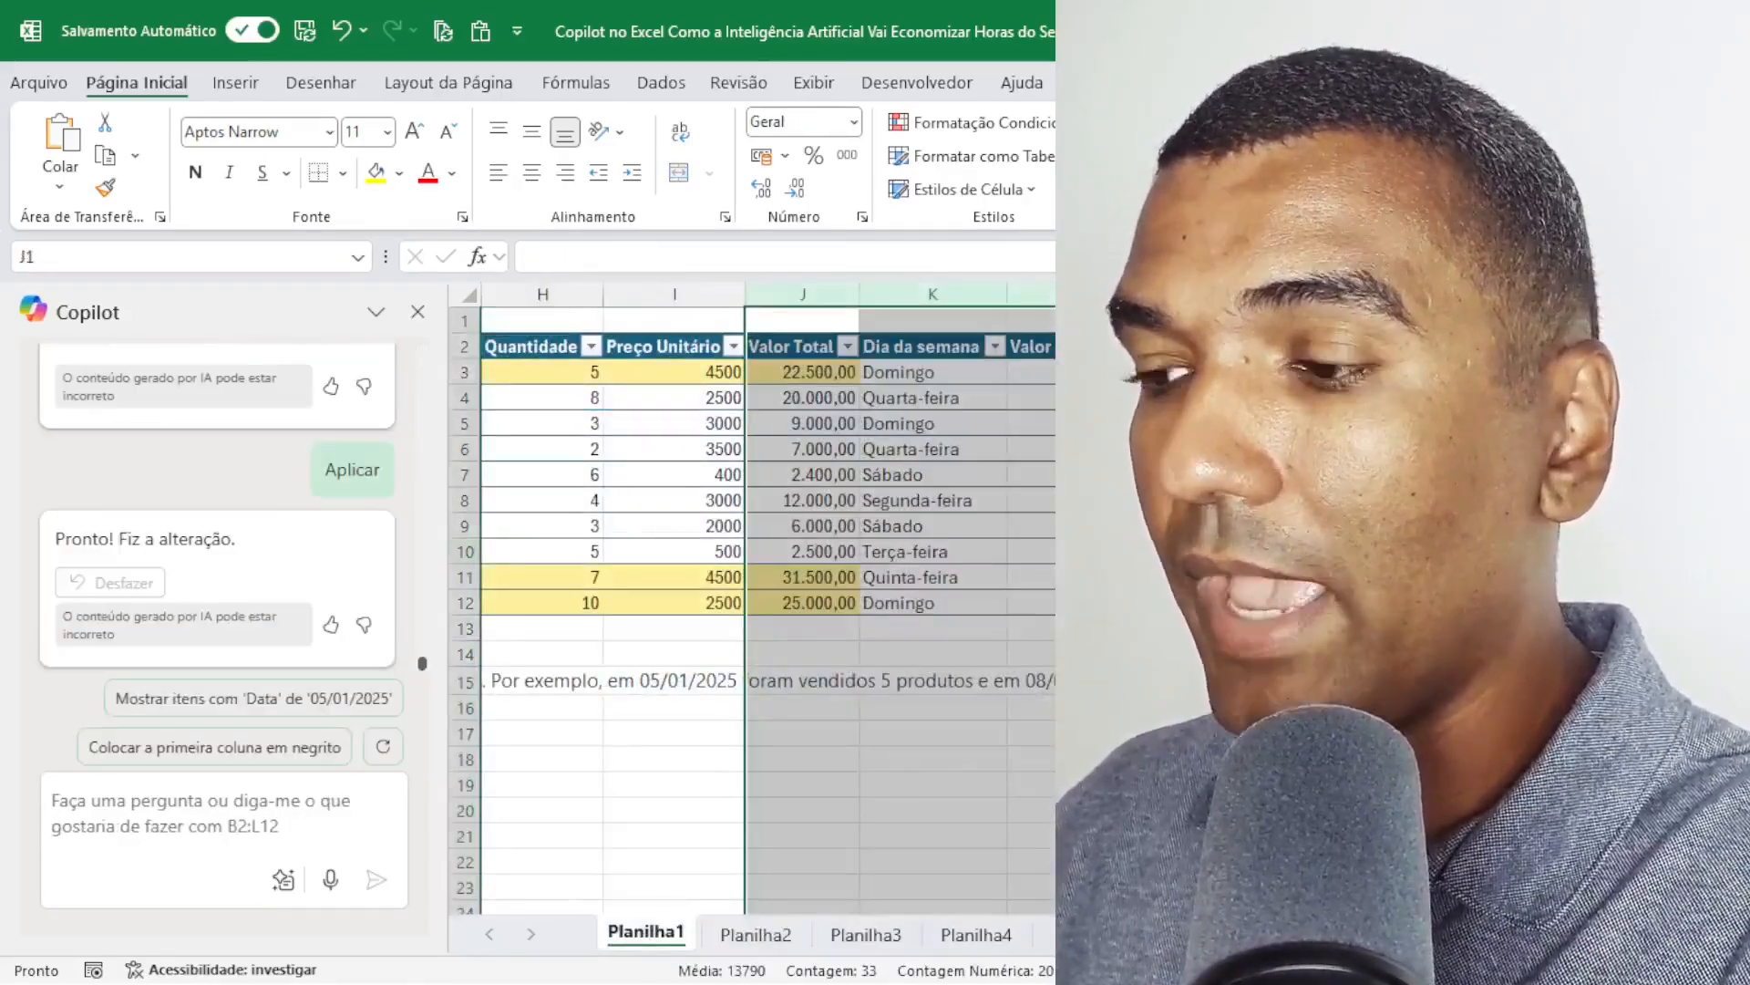
pyautogui.hscroll(-5, 769, 602)
pyautogui.hscroll(4, 769, 601)
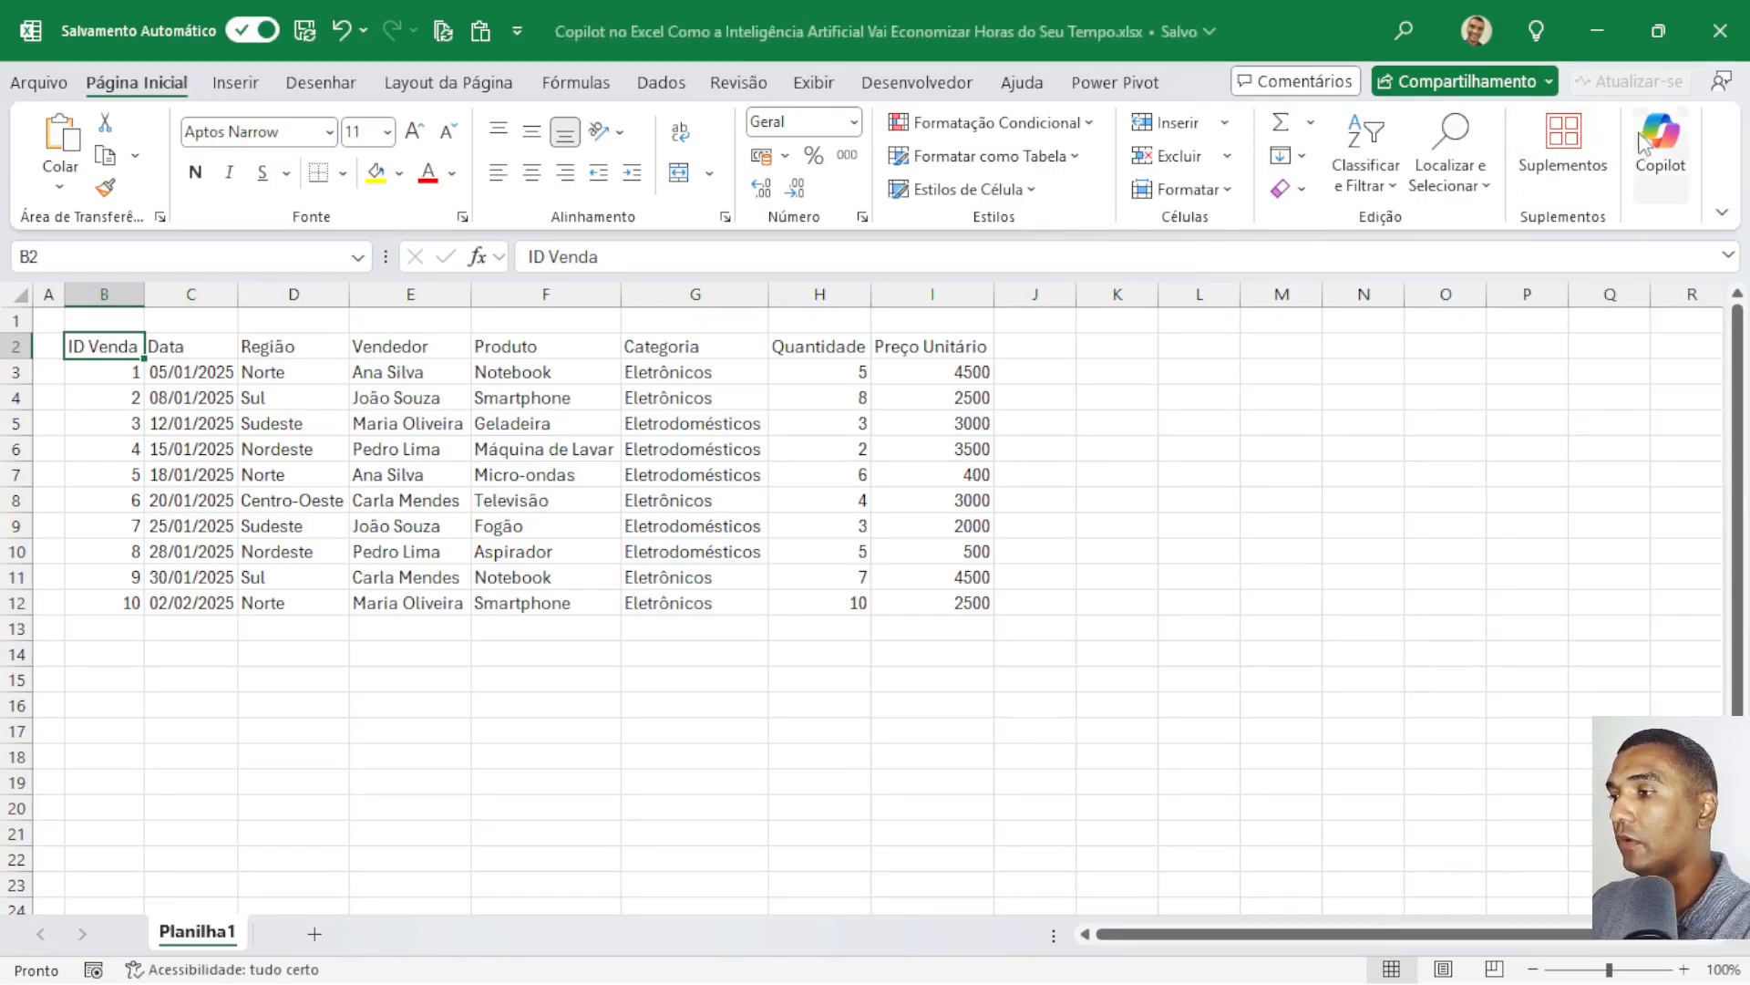
# Open the Copilot pane and dock it on the left side of the worksheet.
pyautogui.click(1661, 139)
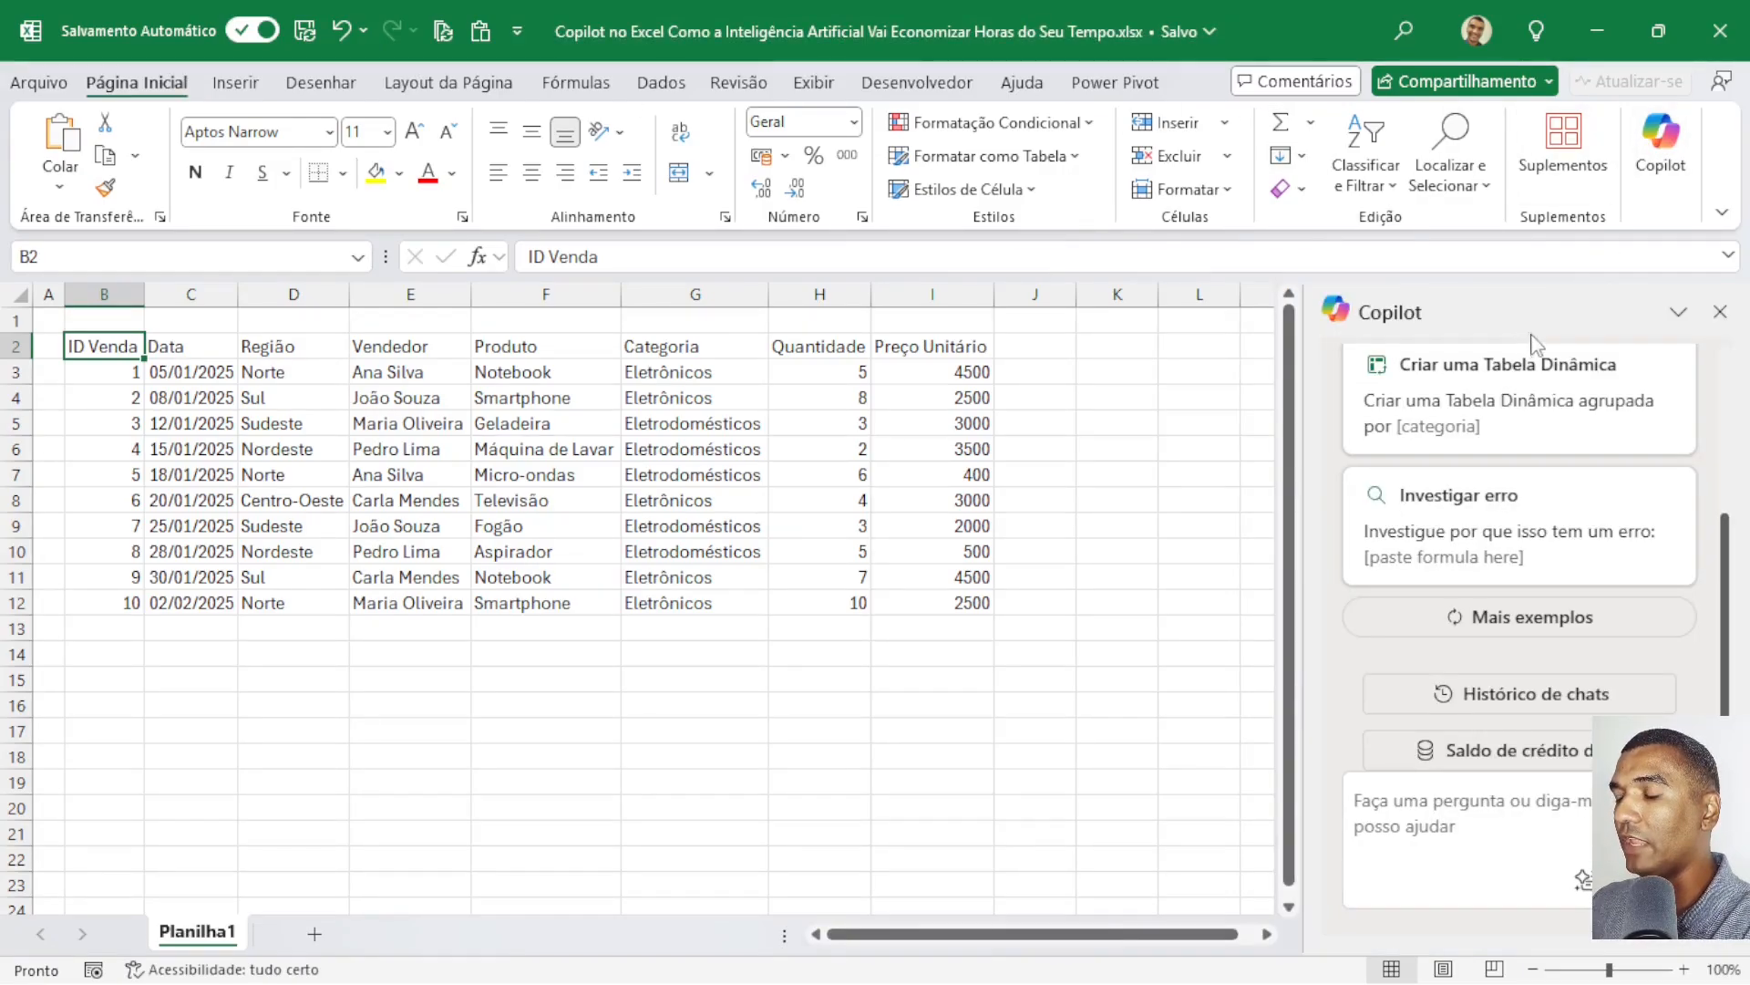
pyautogui.moveTo(1527, 305); pyautogui.dragTo(8, 338)
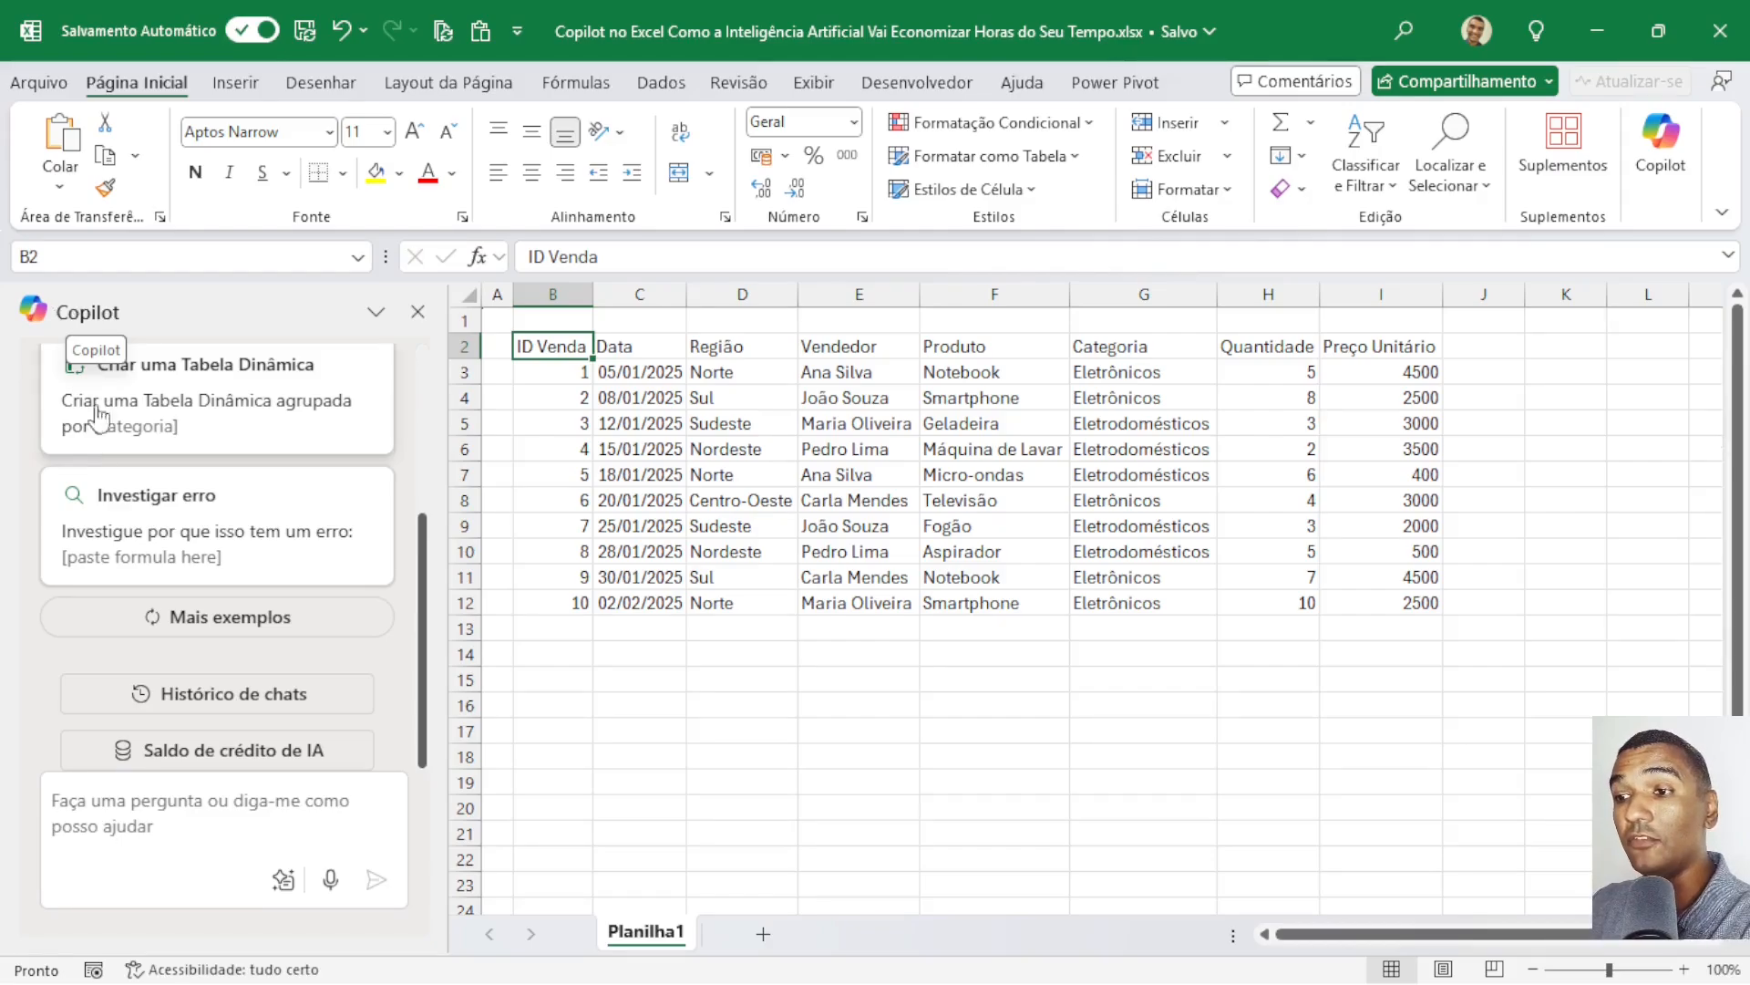
# Examine Copilot's suggested prompts and load more examples to read through.
pyautogui.scroll(4, 137, 451)
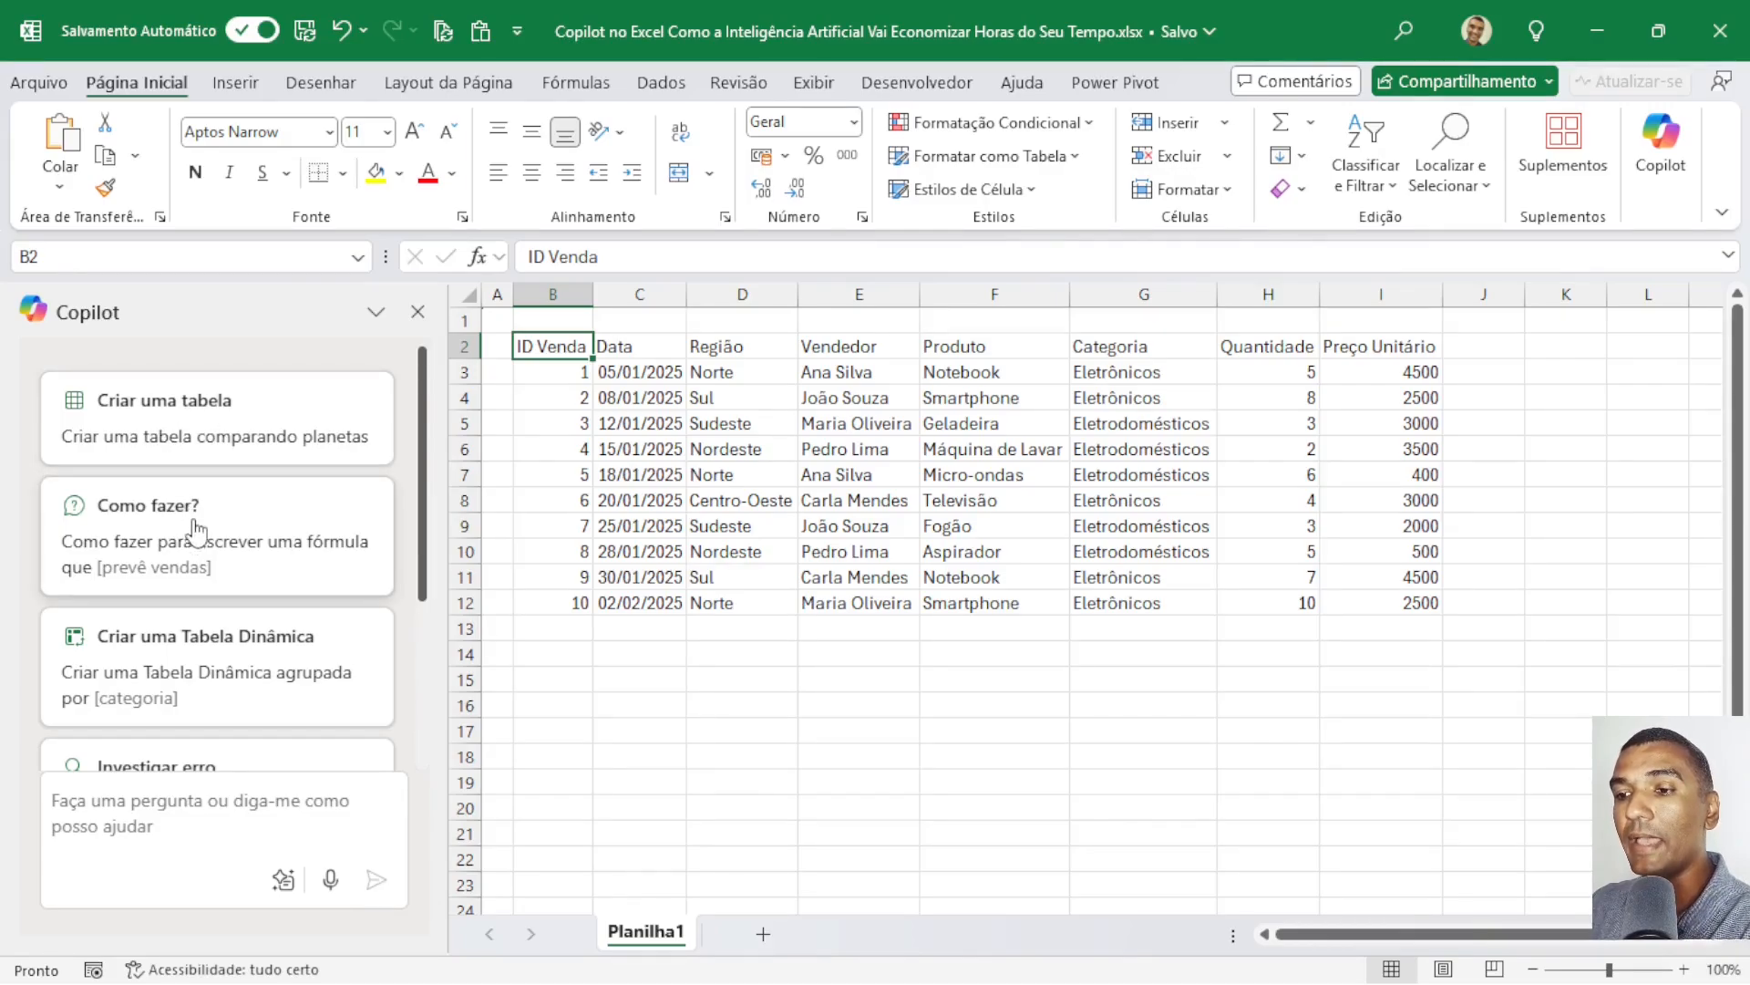
pyautogui.scroll(-3, 196, 529)
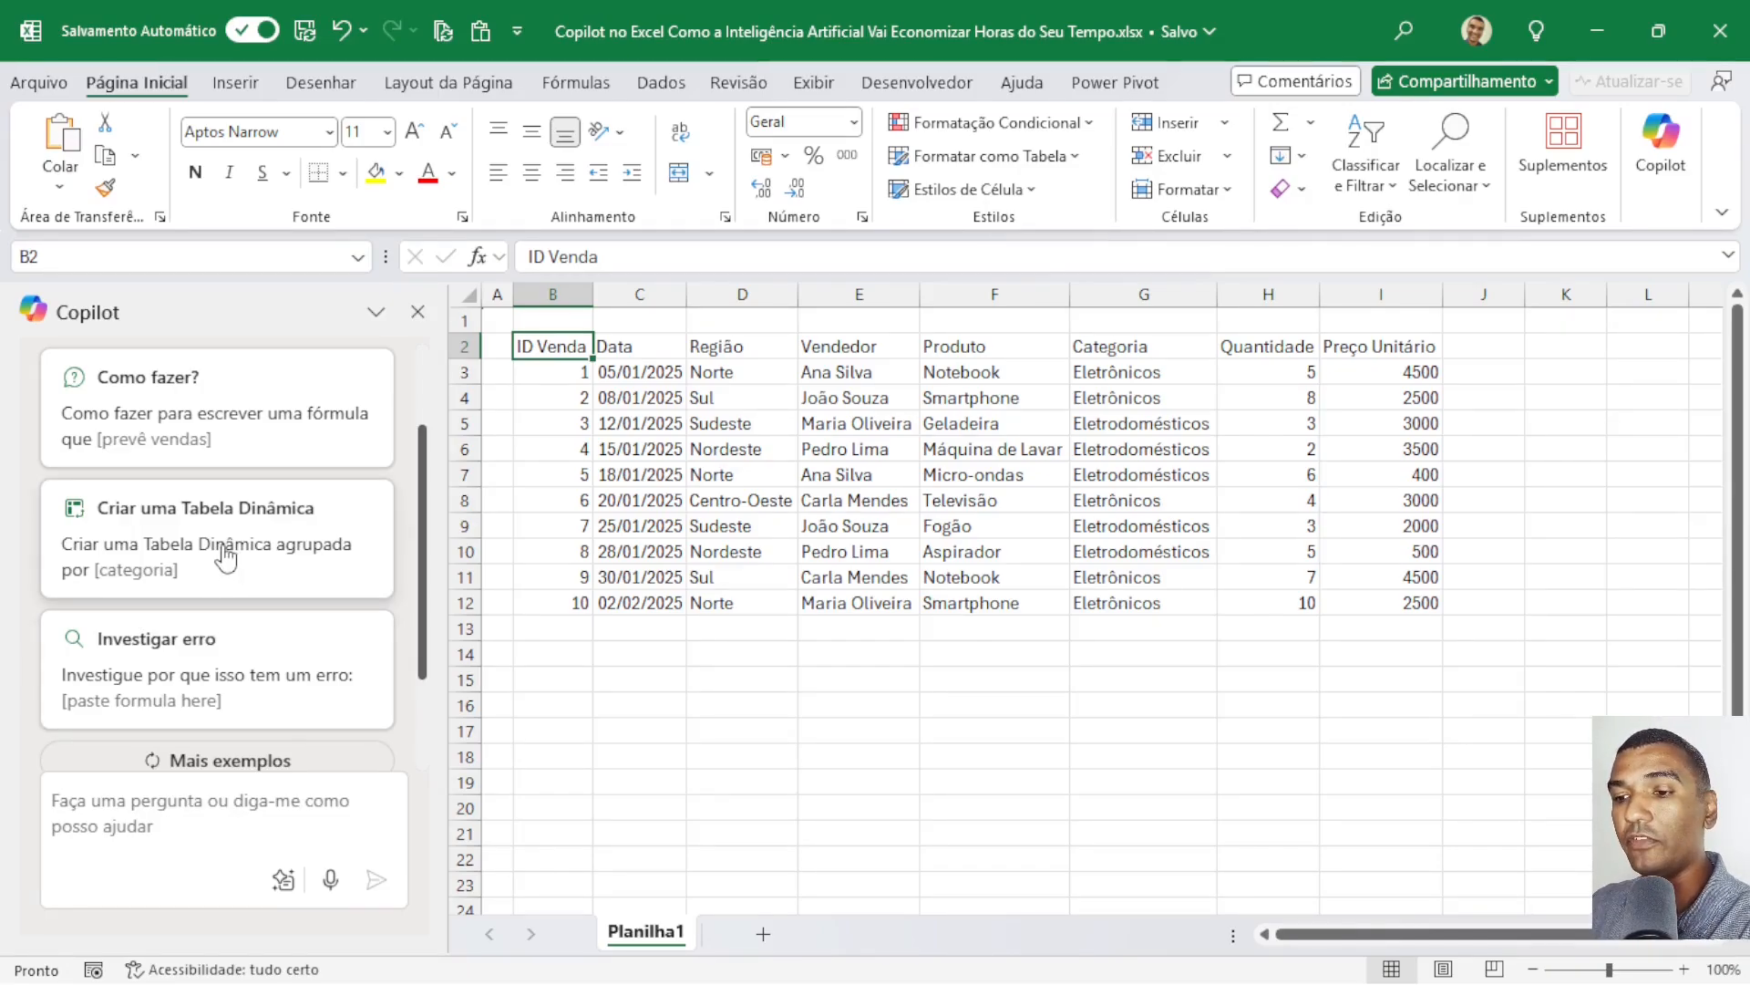
pyautogui.scroll(-3, 228, 551)
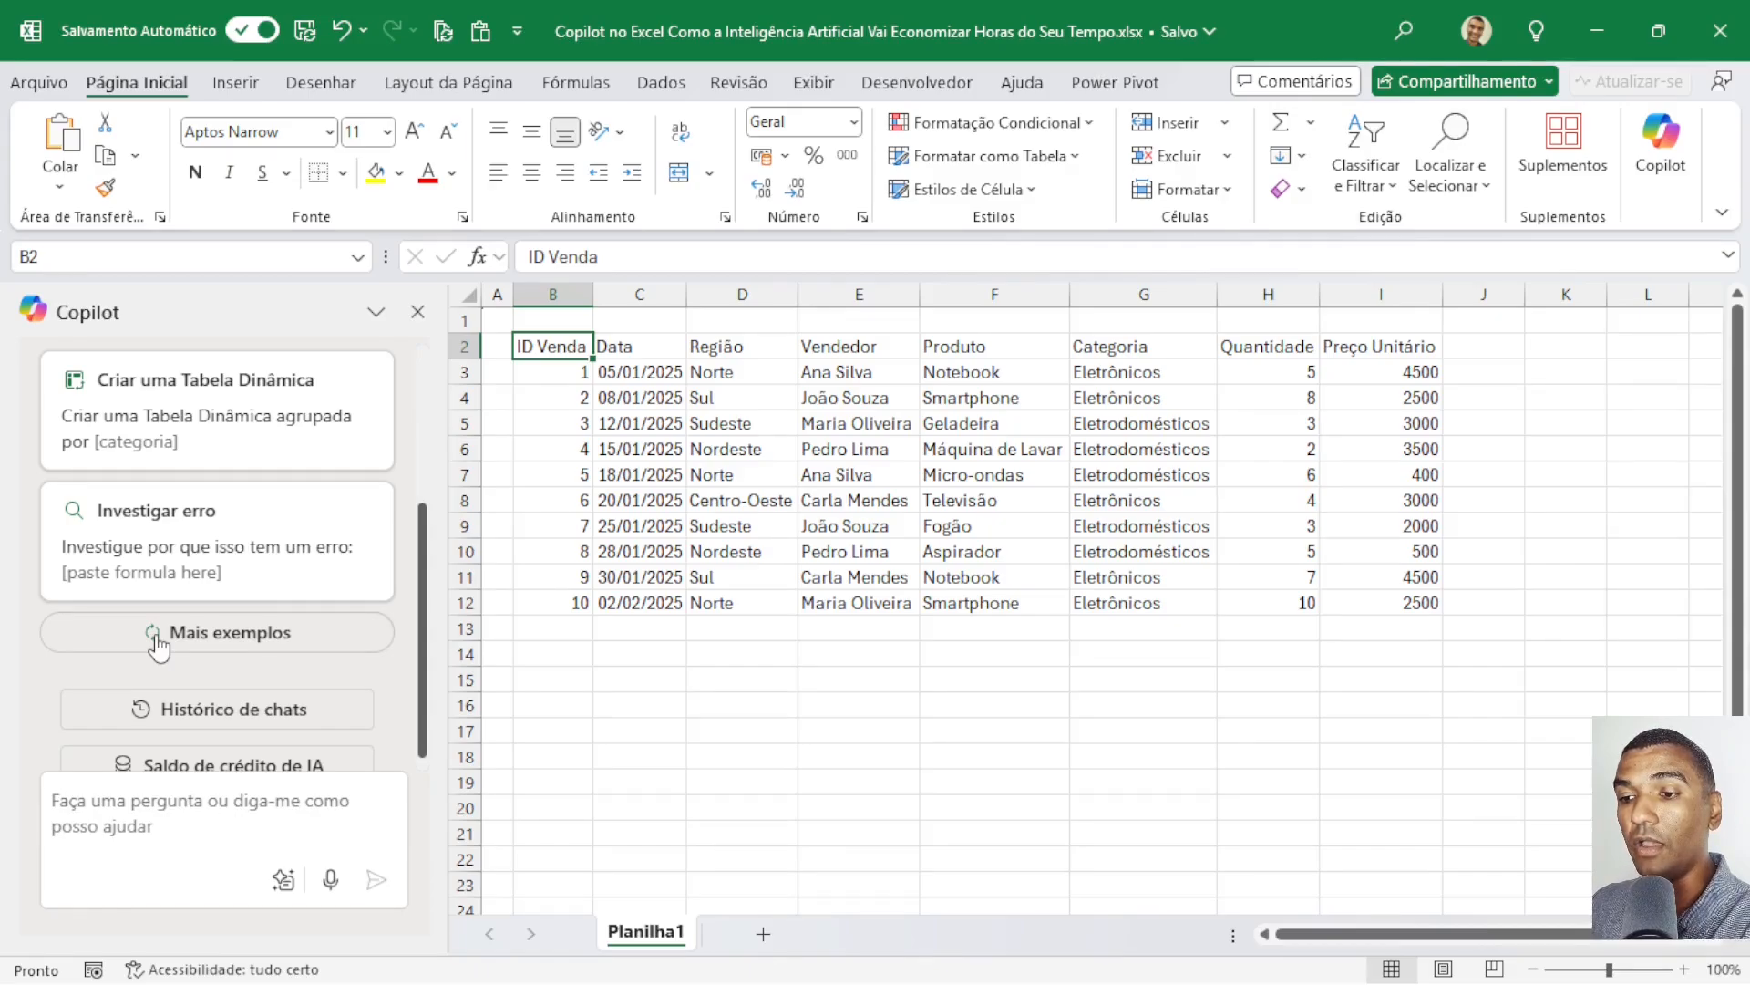
pyautogui.click(156, 638)
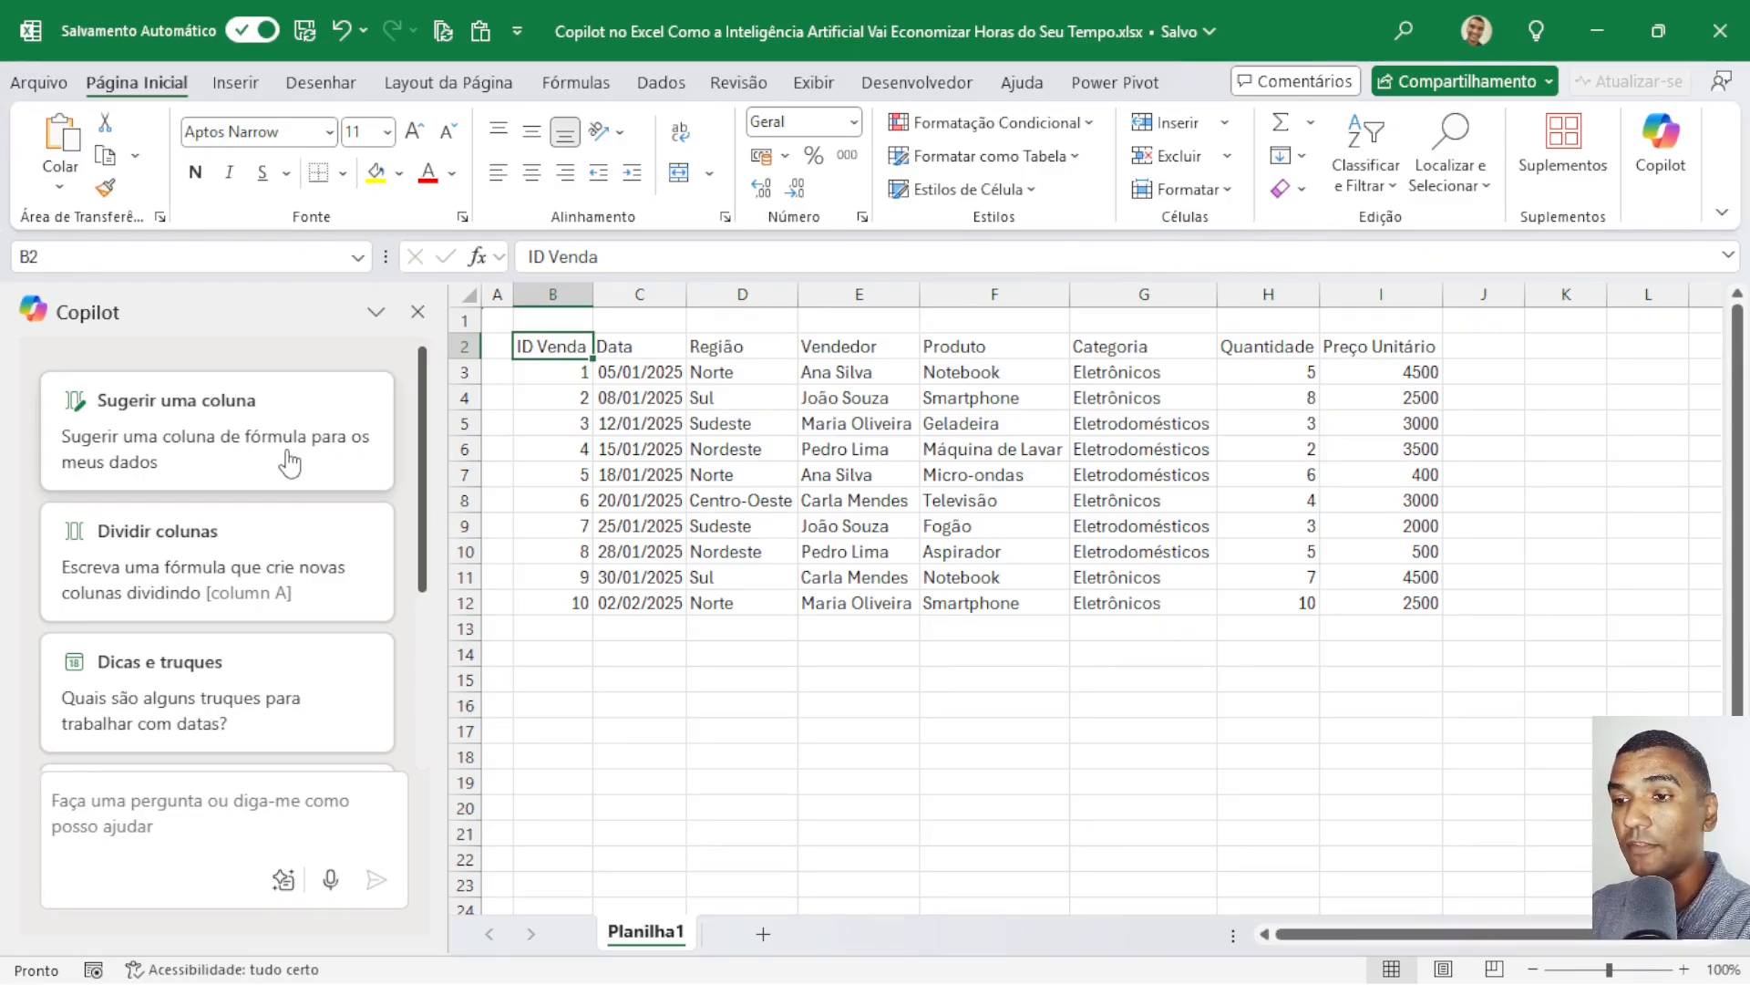
pyautogui.scroll(-5, 285, 401)
pyautogui.scroll(-1, 285, 408)
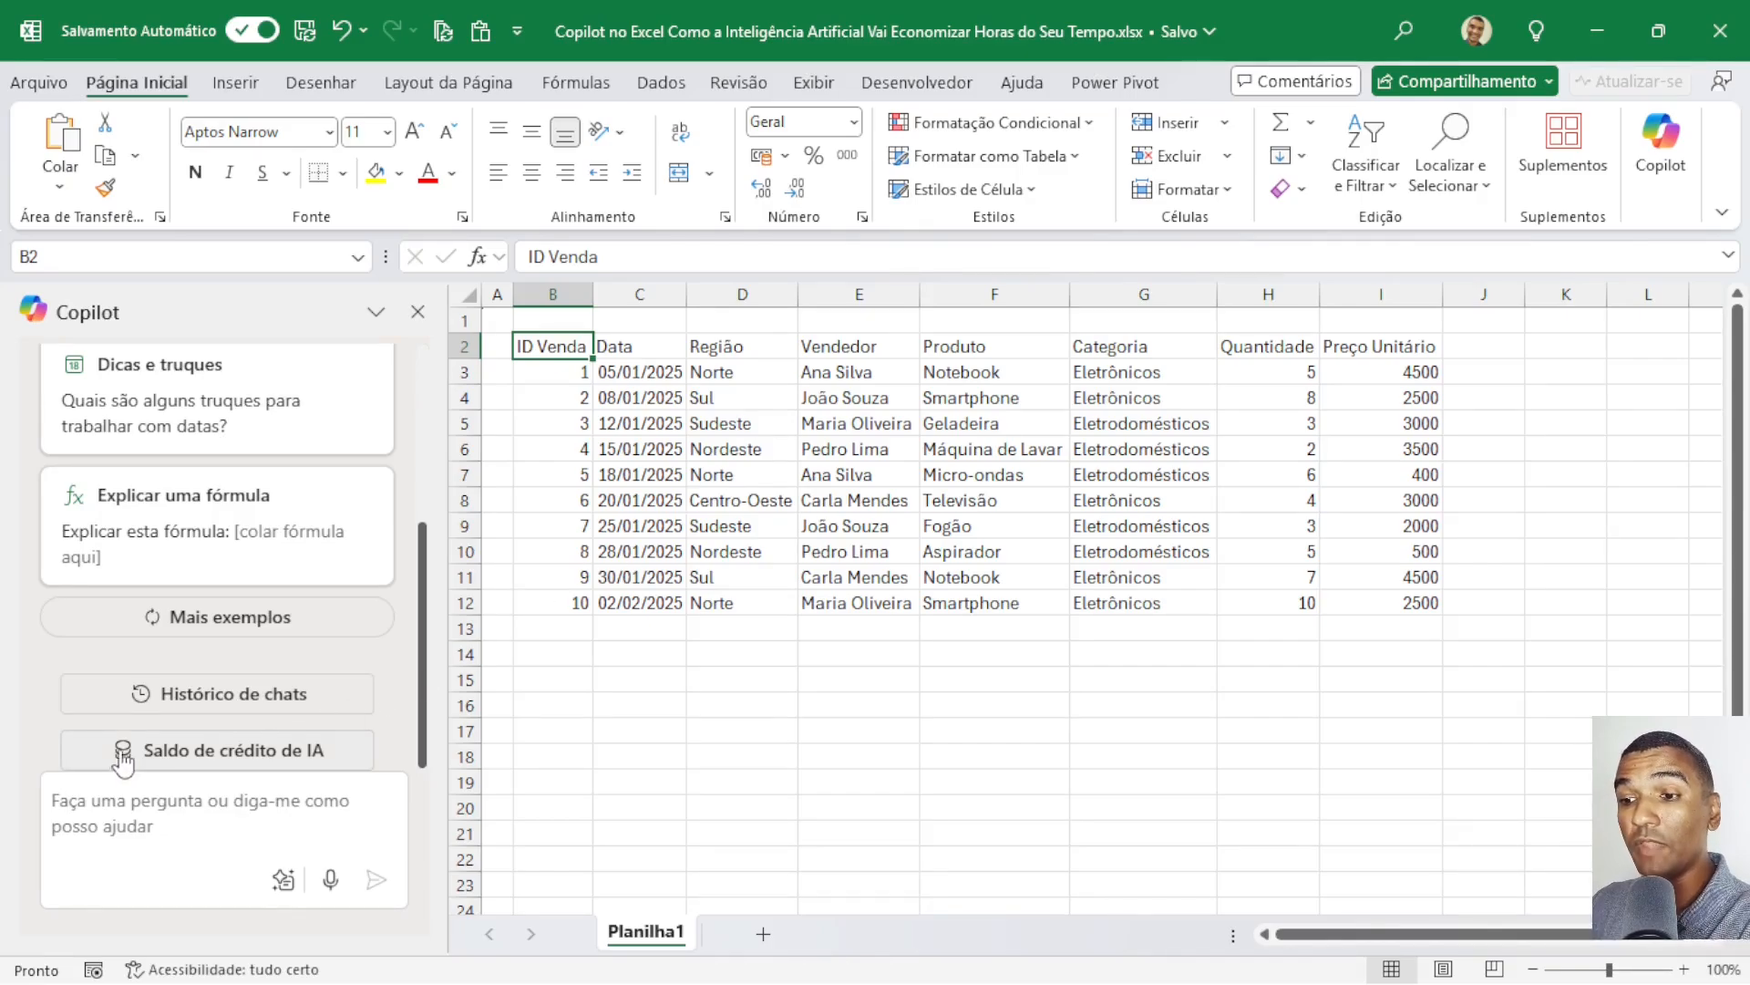
# Open the AI credit balance page and examine the subscription plan, the monthly credit allowance and the credits used.
pyautogui.click(236, 765)
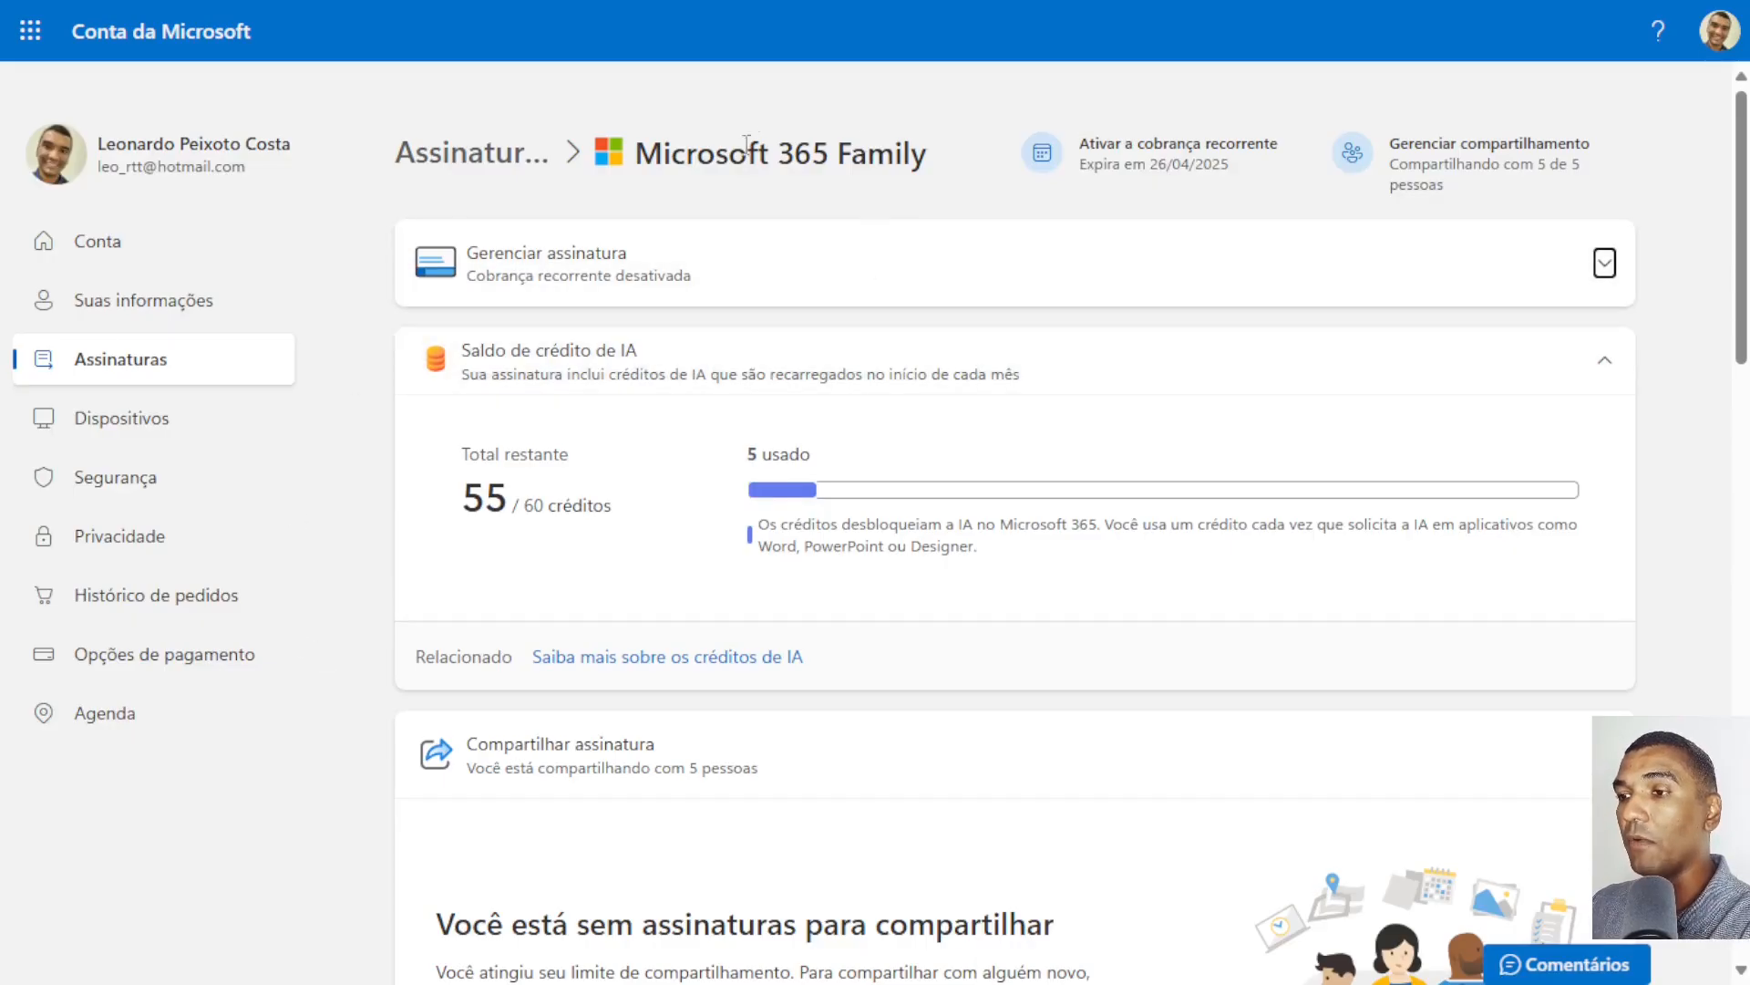
pyautogui.moveTo(637, 153); pyautogui.dragTo(937, 168)
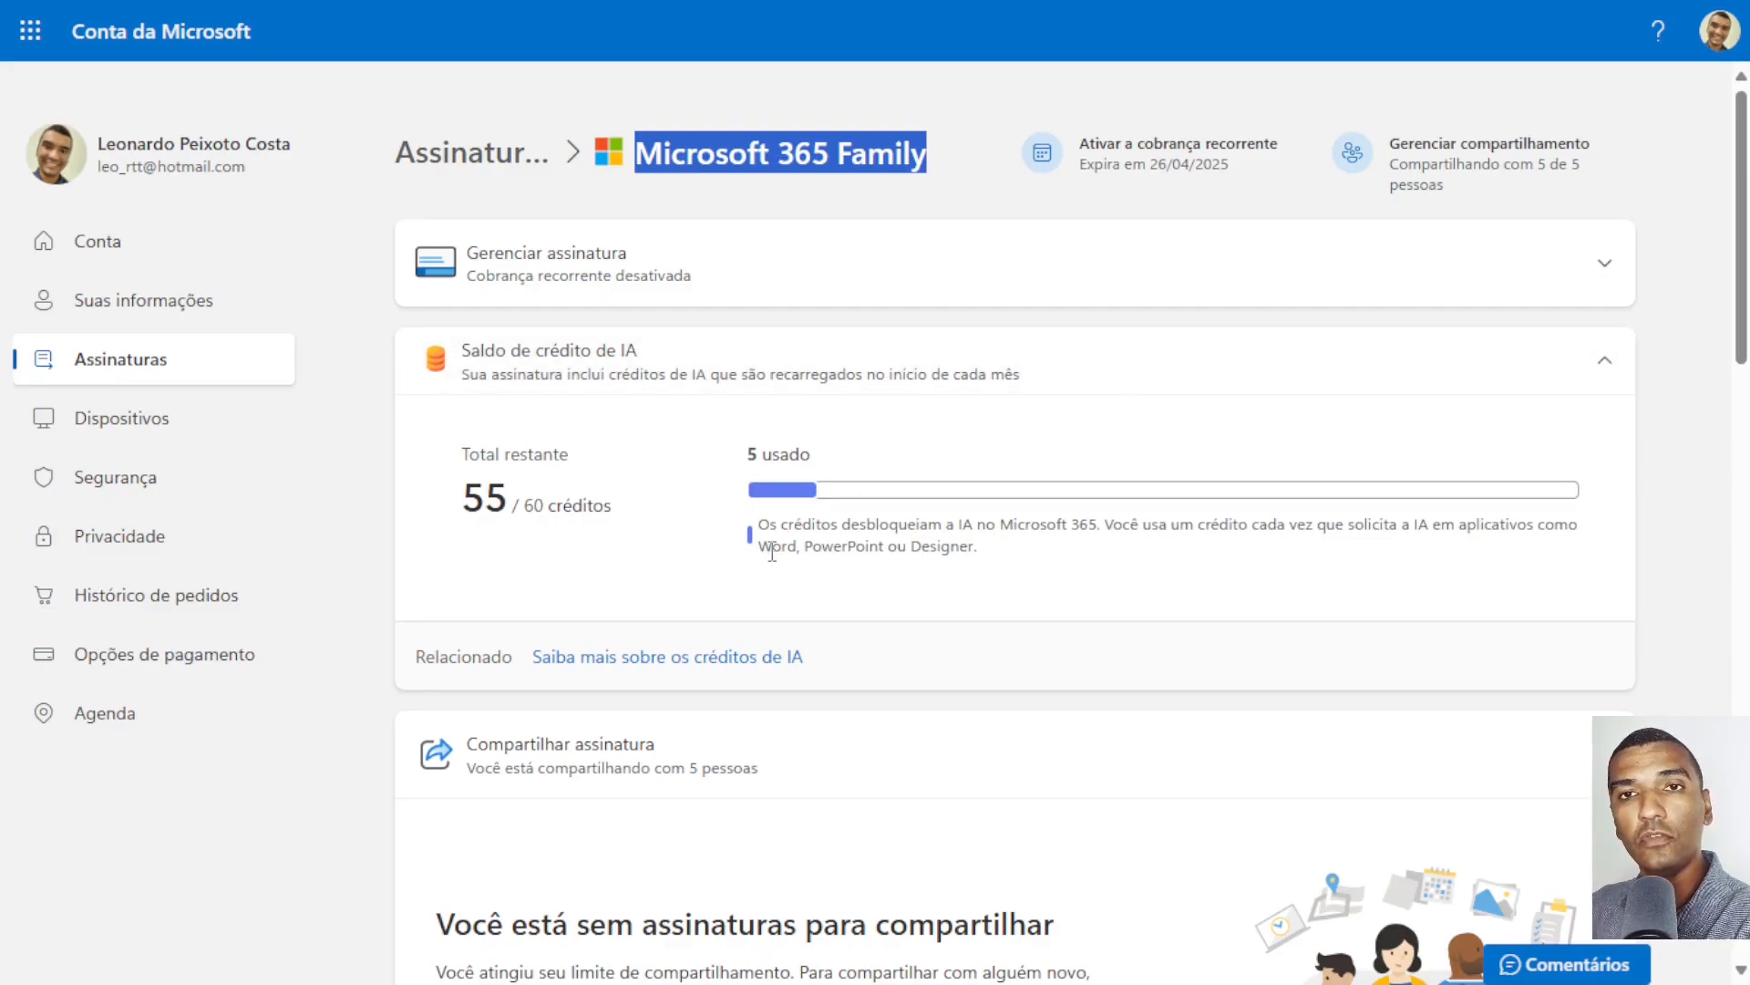
pyautogui.moveTo(525, 507); pyautogui.dragTo(613, 508)
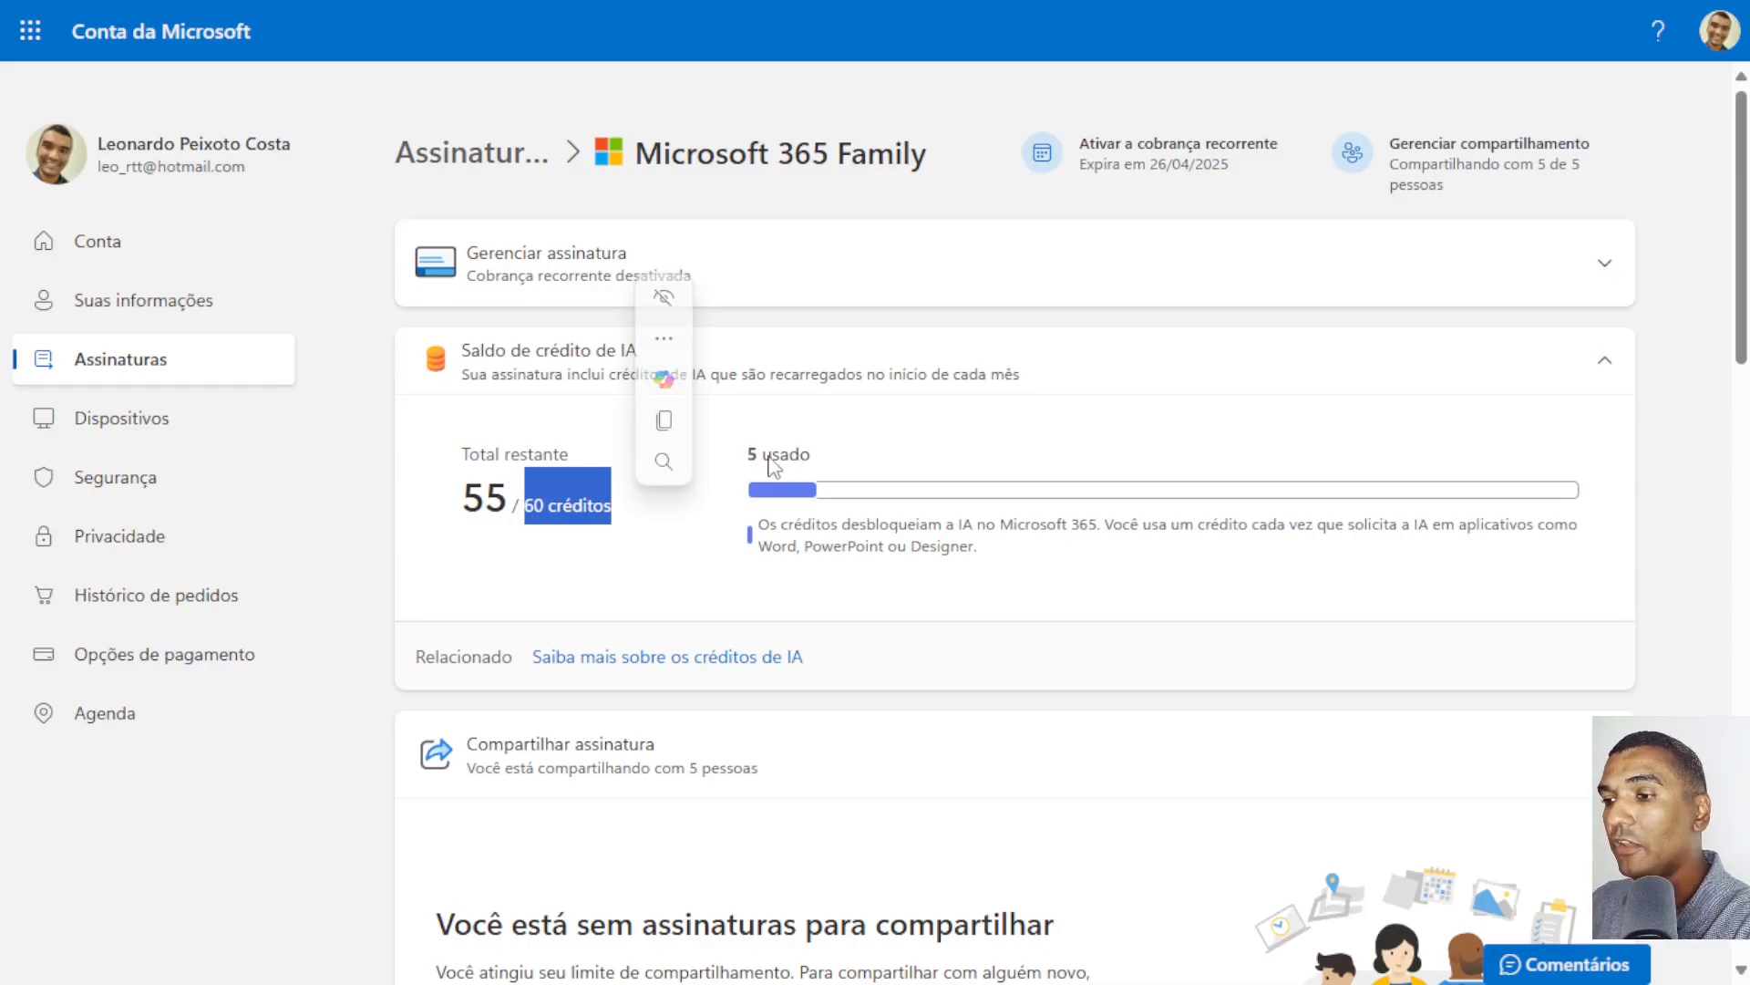
pyautogui.moveTo(748, 454); pyautogui.dragTo(829, 465)
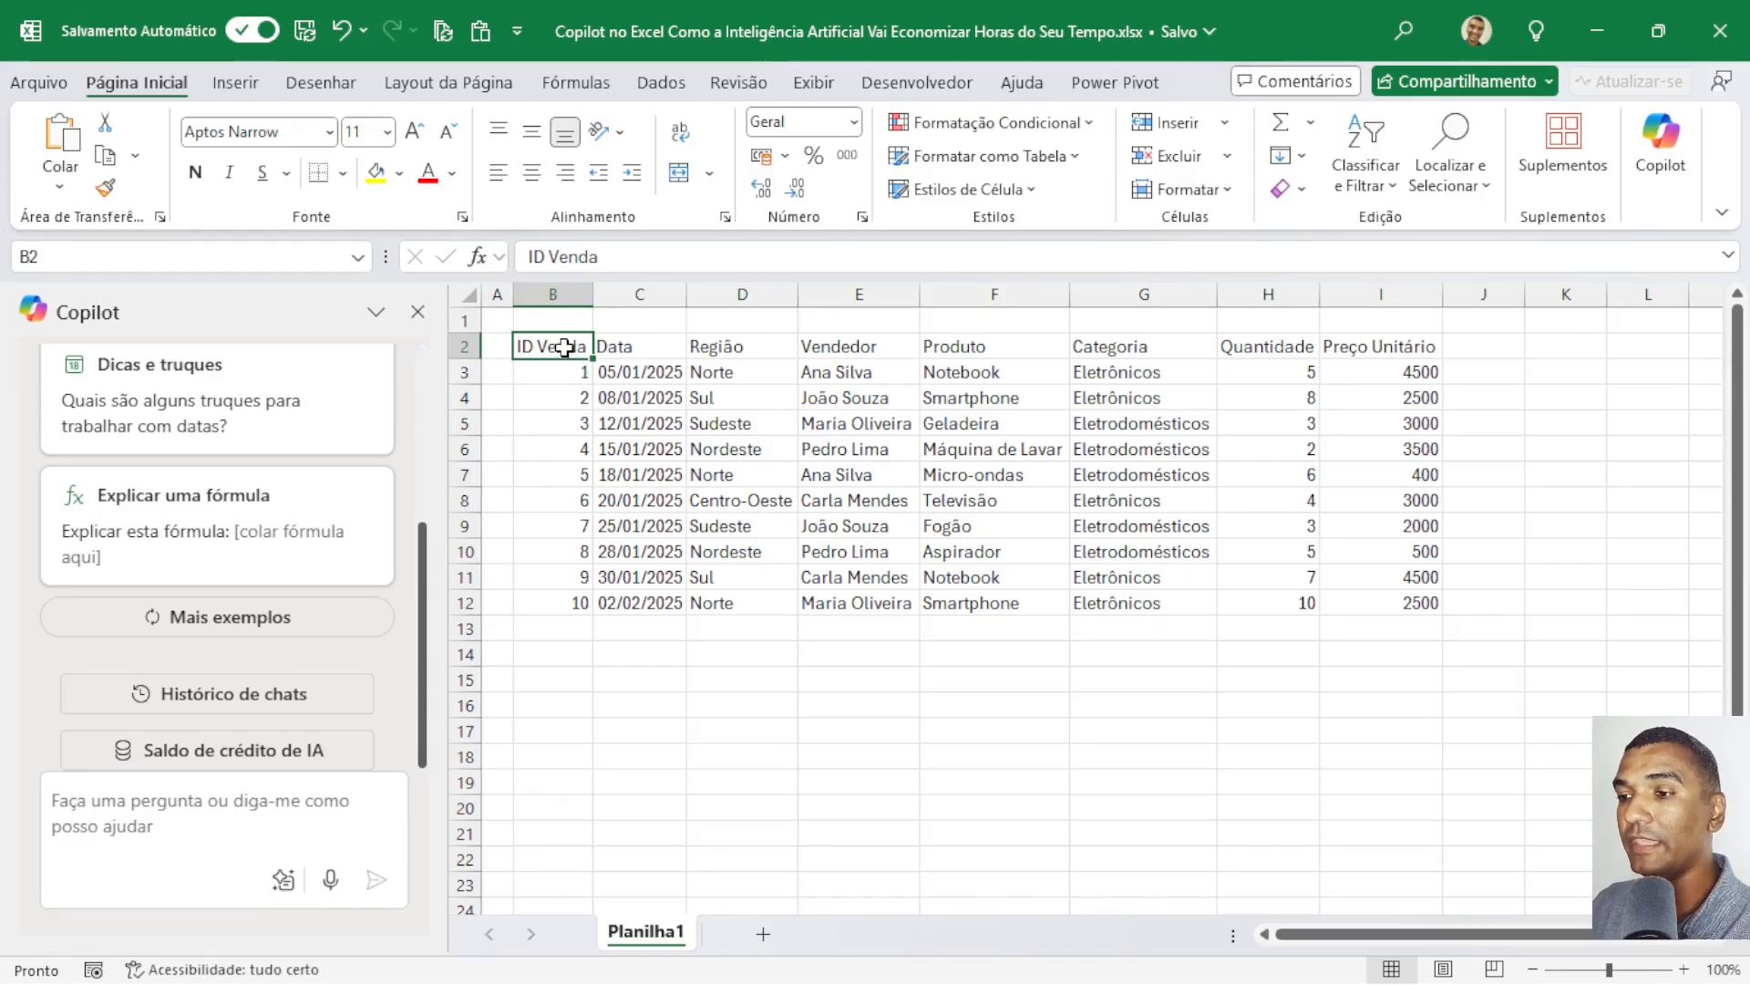
# Convert the sales data in B2:I12 into a table with headers.
pyautogui.moveTo(565, 347); pyautogui.dragTo(1376, 598)
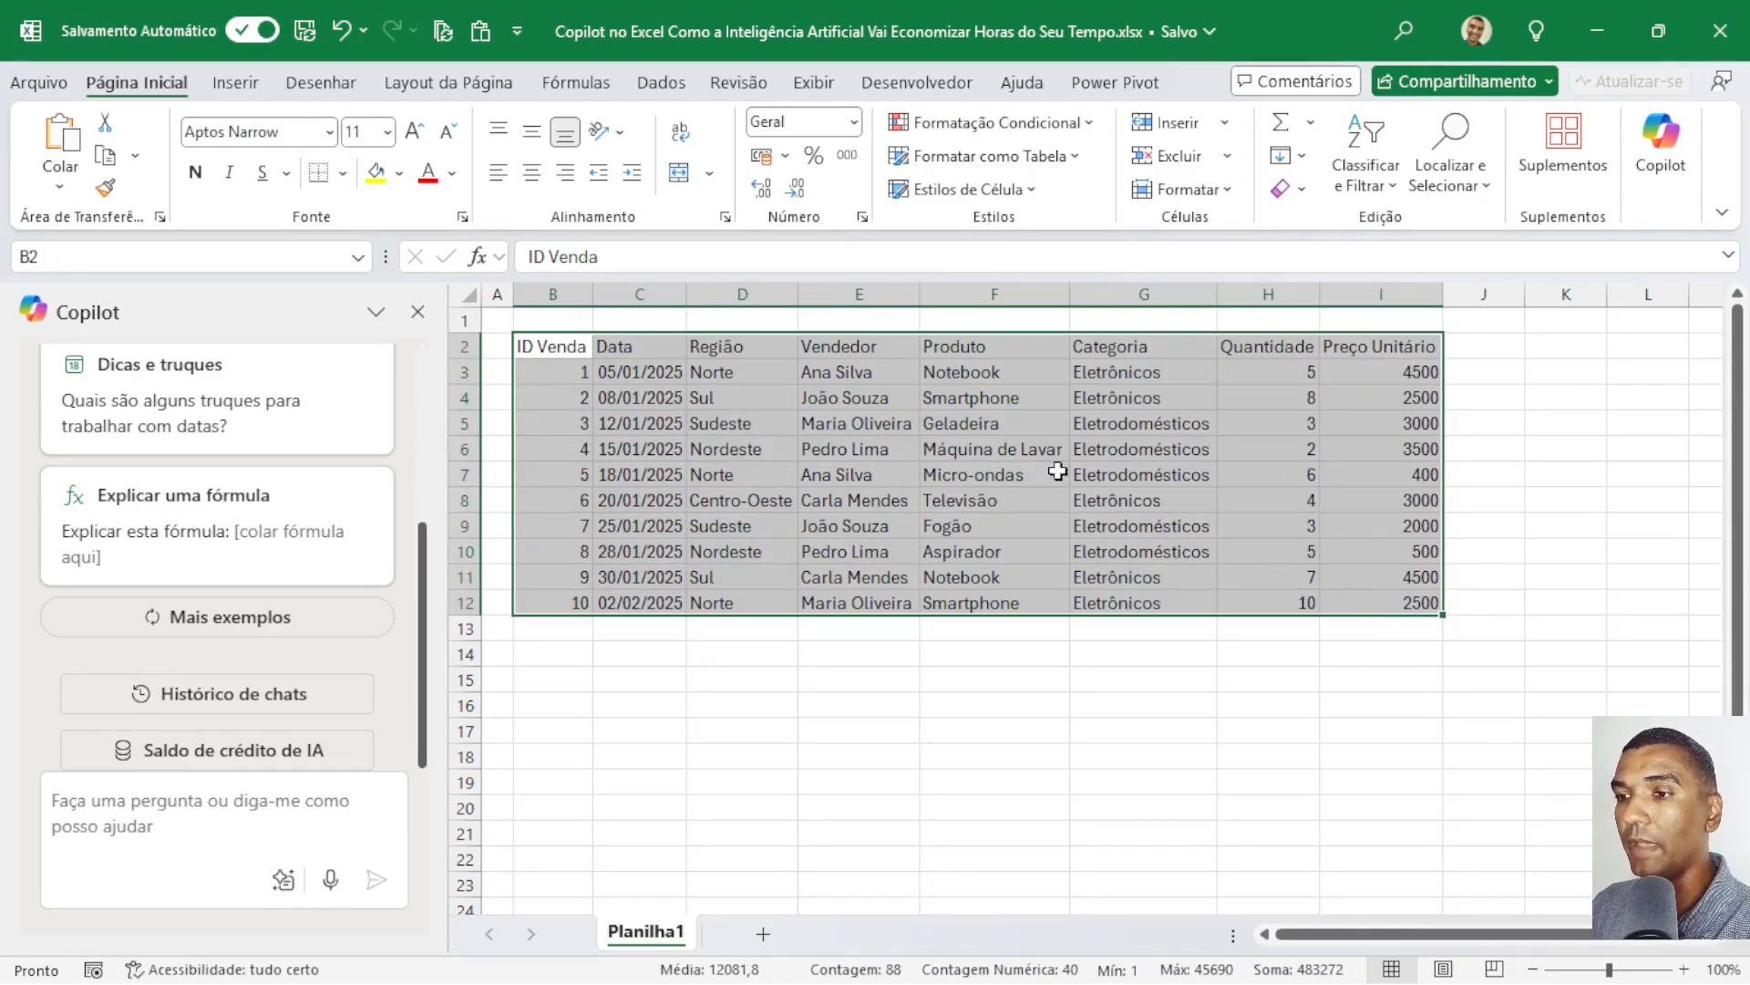
pyautogui.click(243, 95)
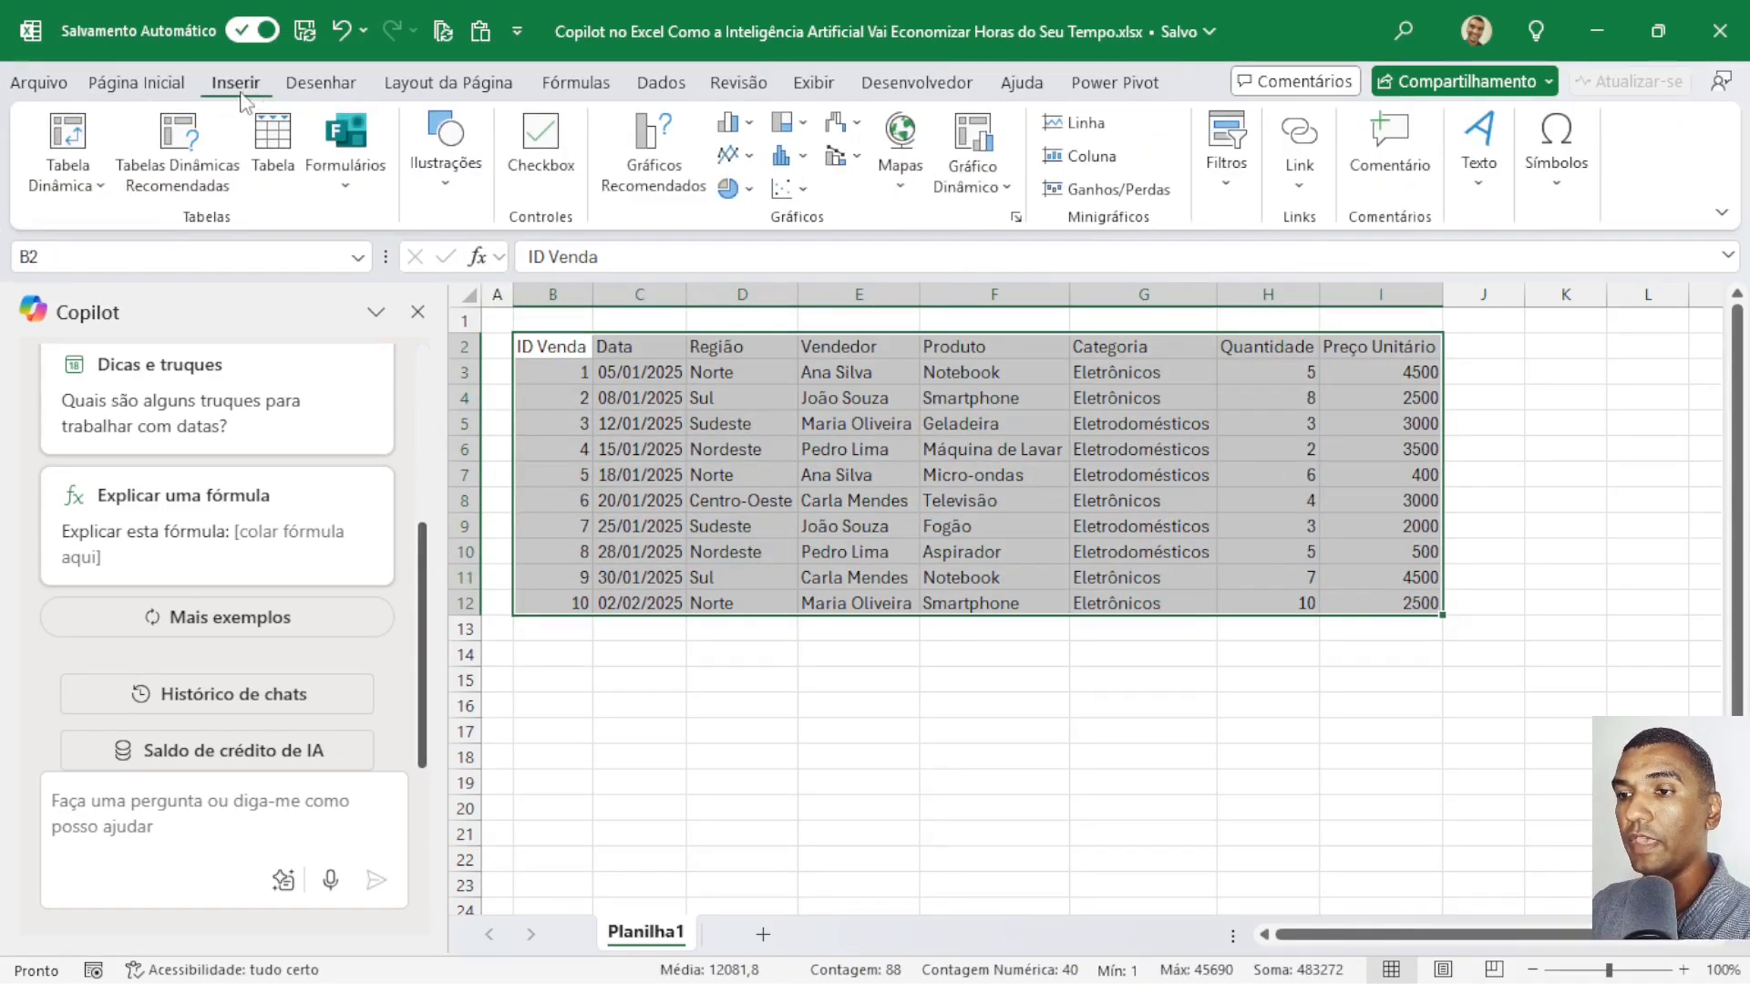
pyautogui.click(273, 146)
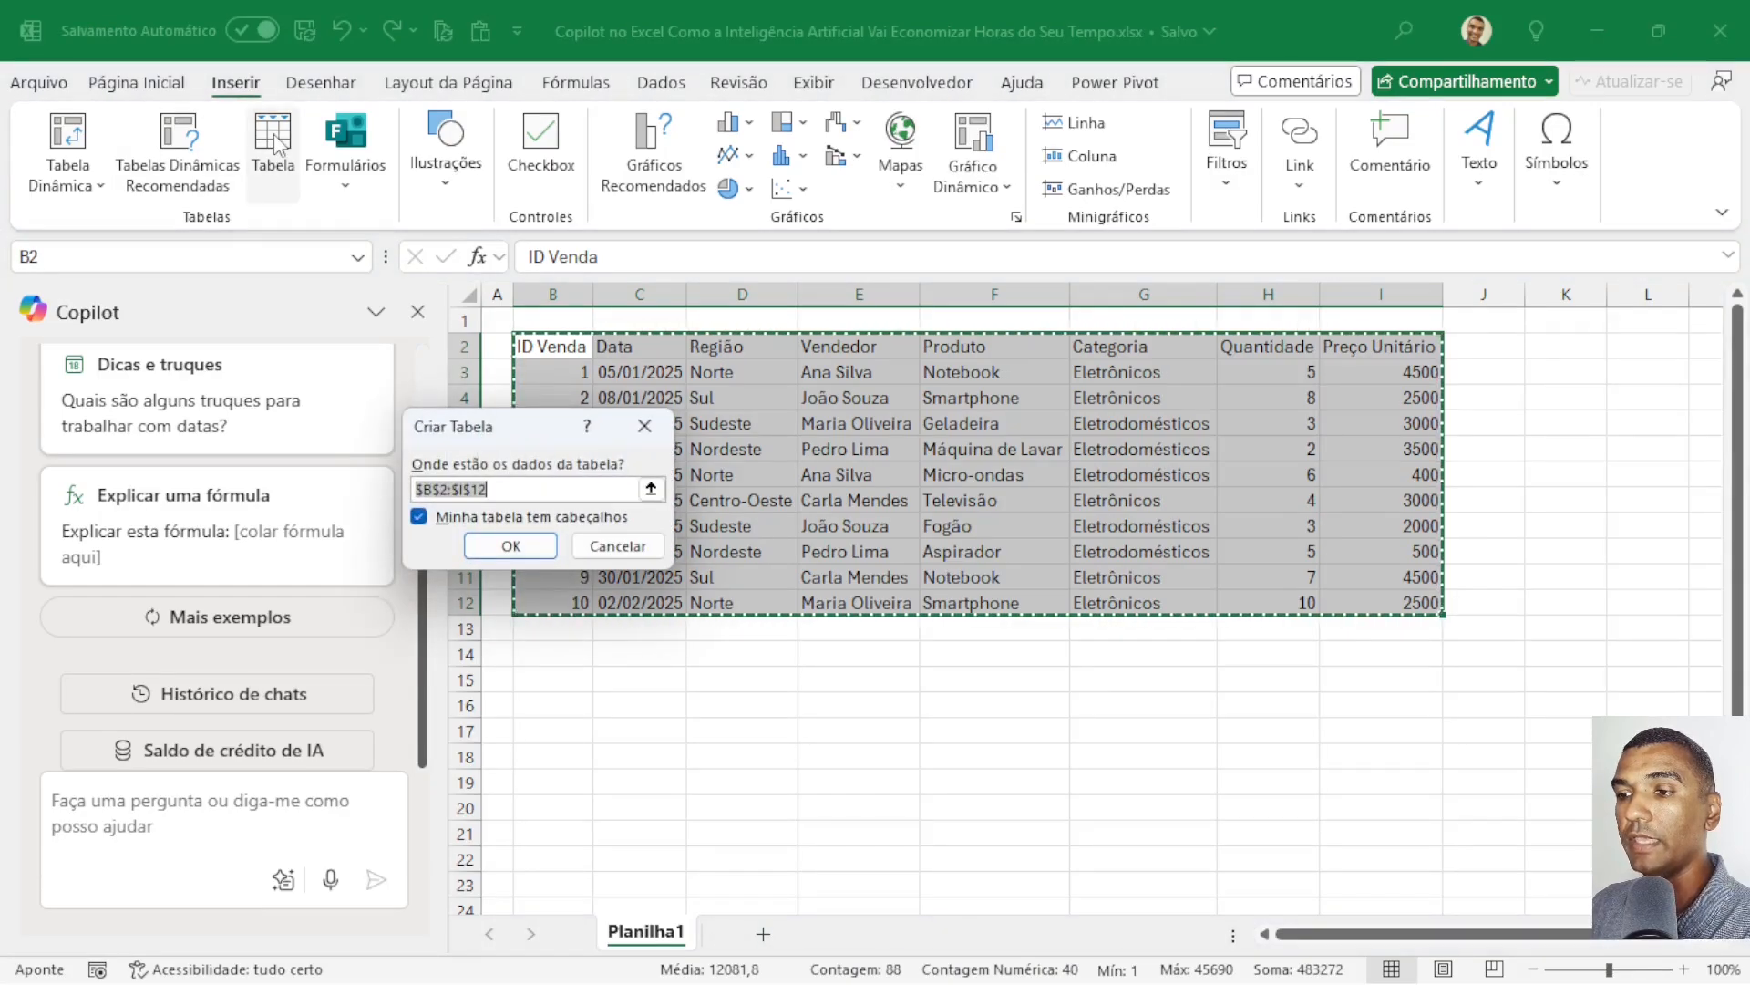
pyautogui.click(522, 550)
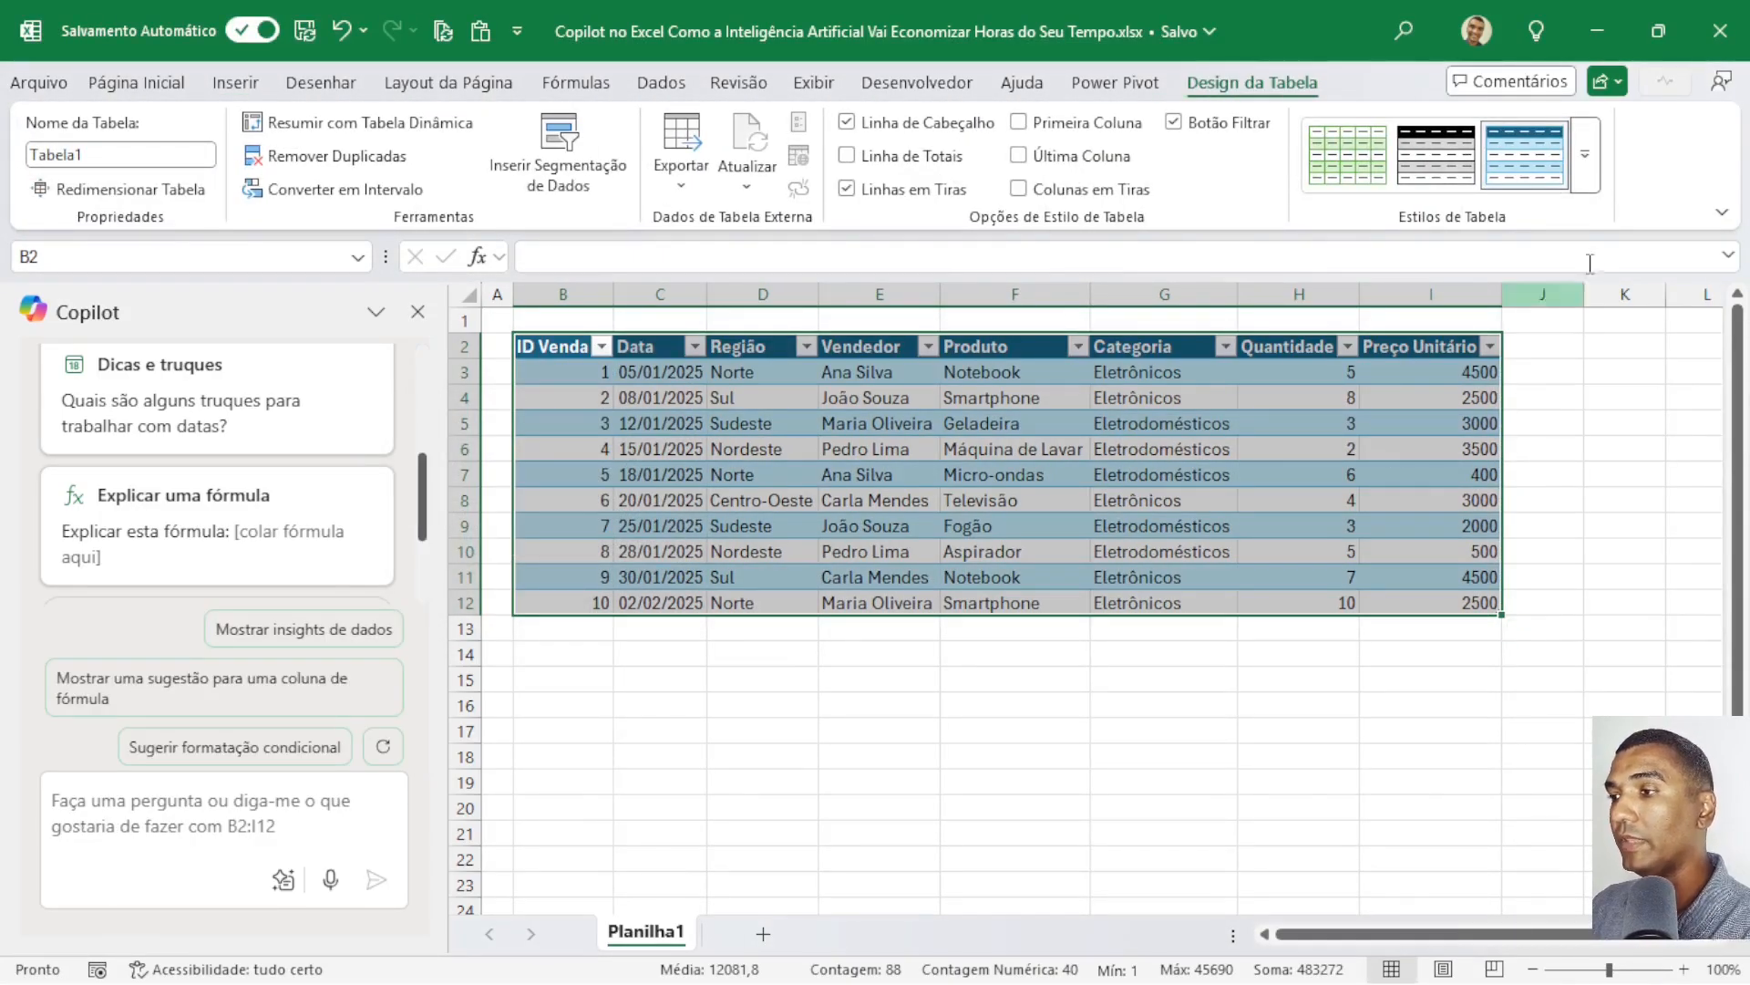
# Apply a light table style with a dark blue header and unbanded rows to the sales table.
pyautogui.click(1585, 155)
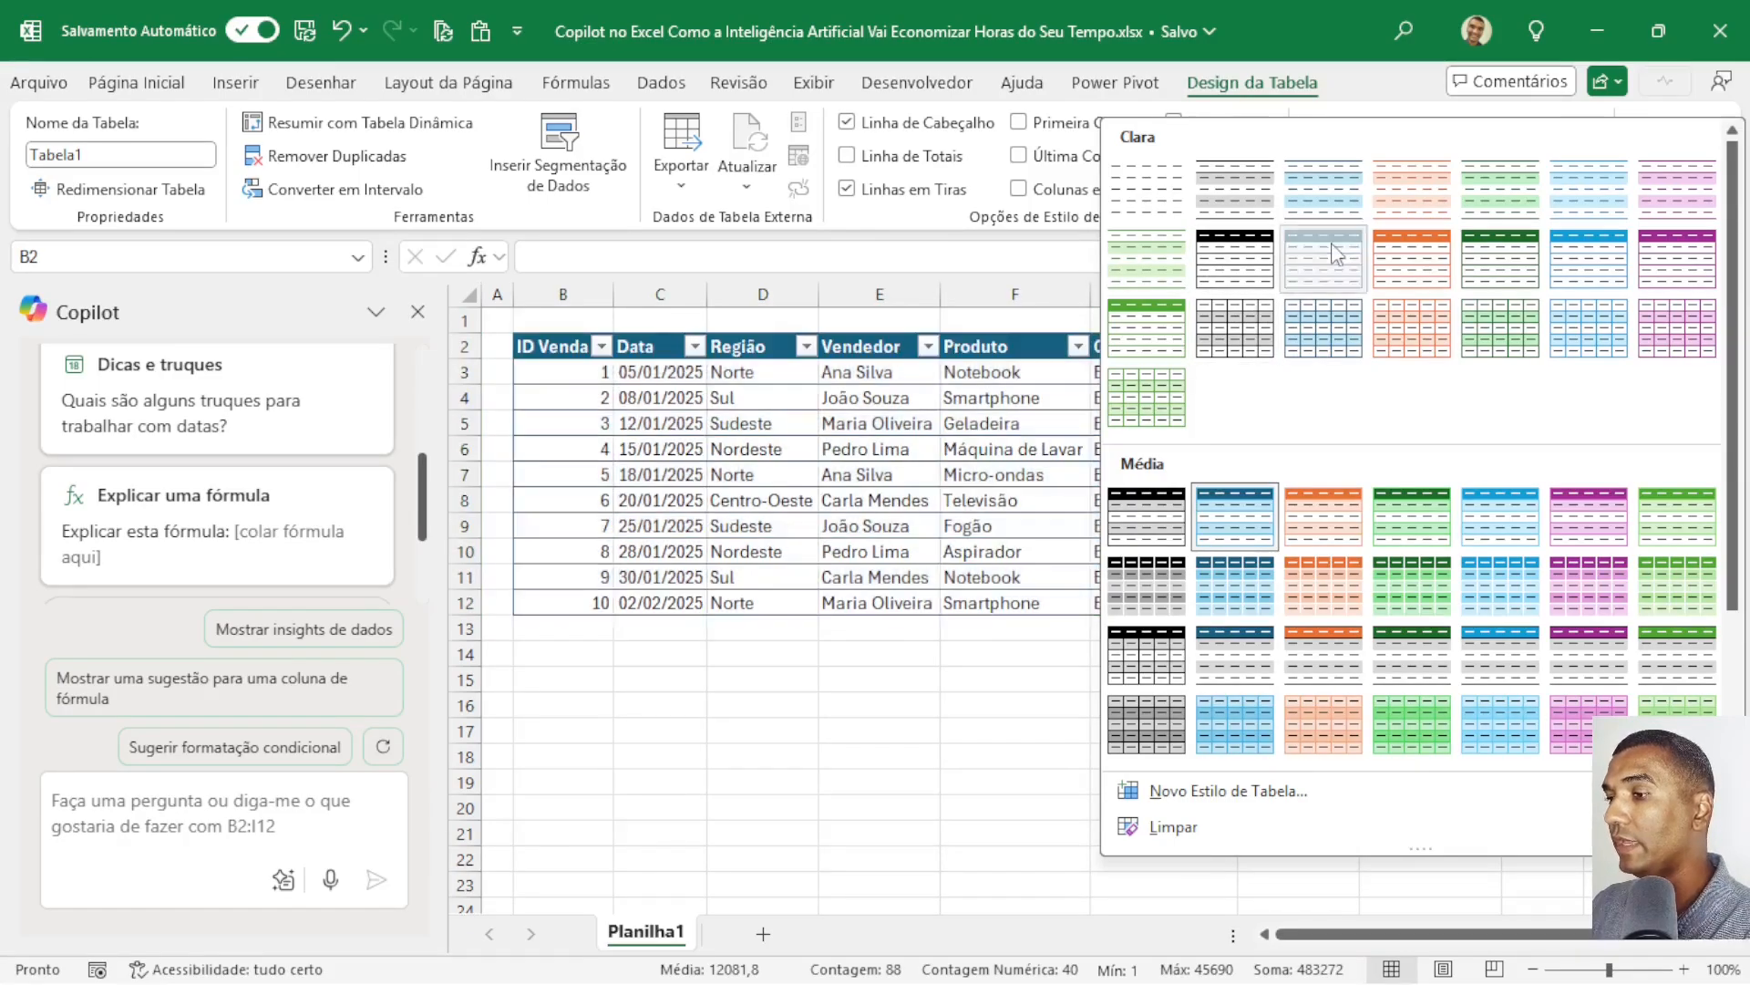
pyautogui.click(1056, 502)
pyautogui.click(839, 698)
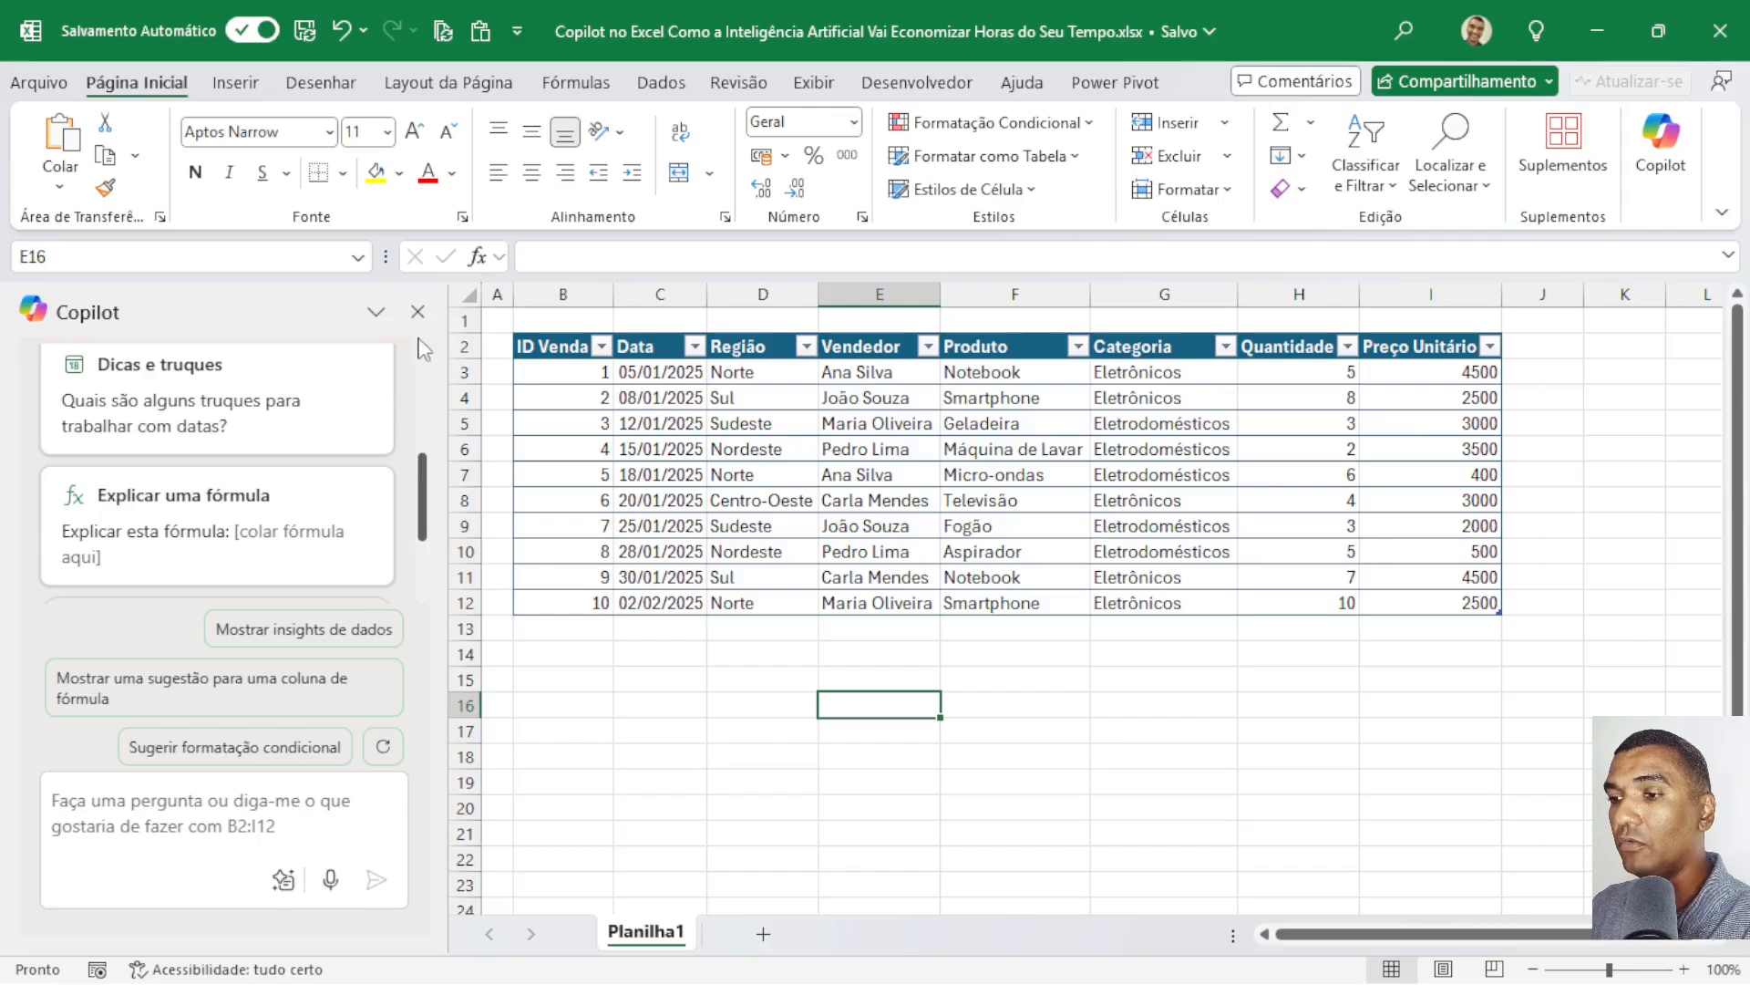
# Send Copilot the request "calcule o valor total de venda" for the sales table.
pyautogui.click(179, 788)
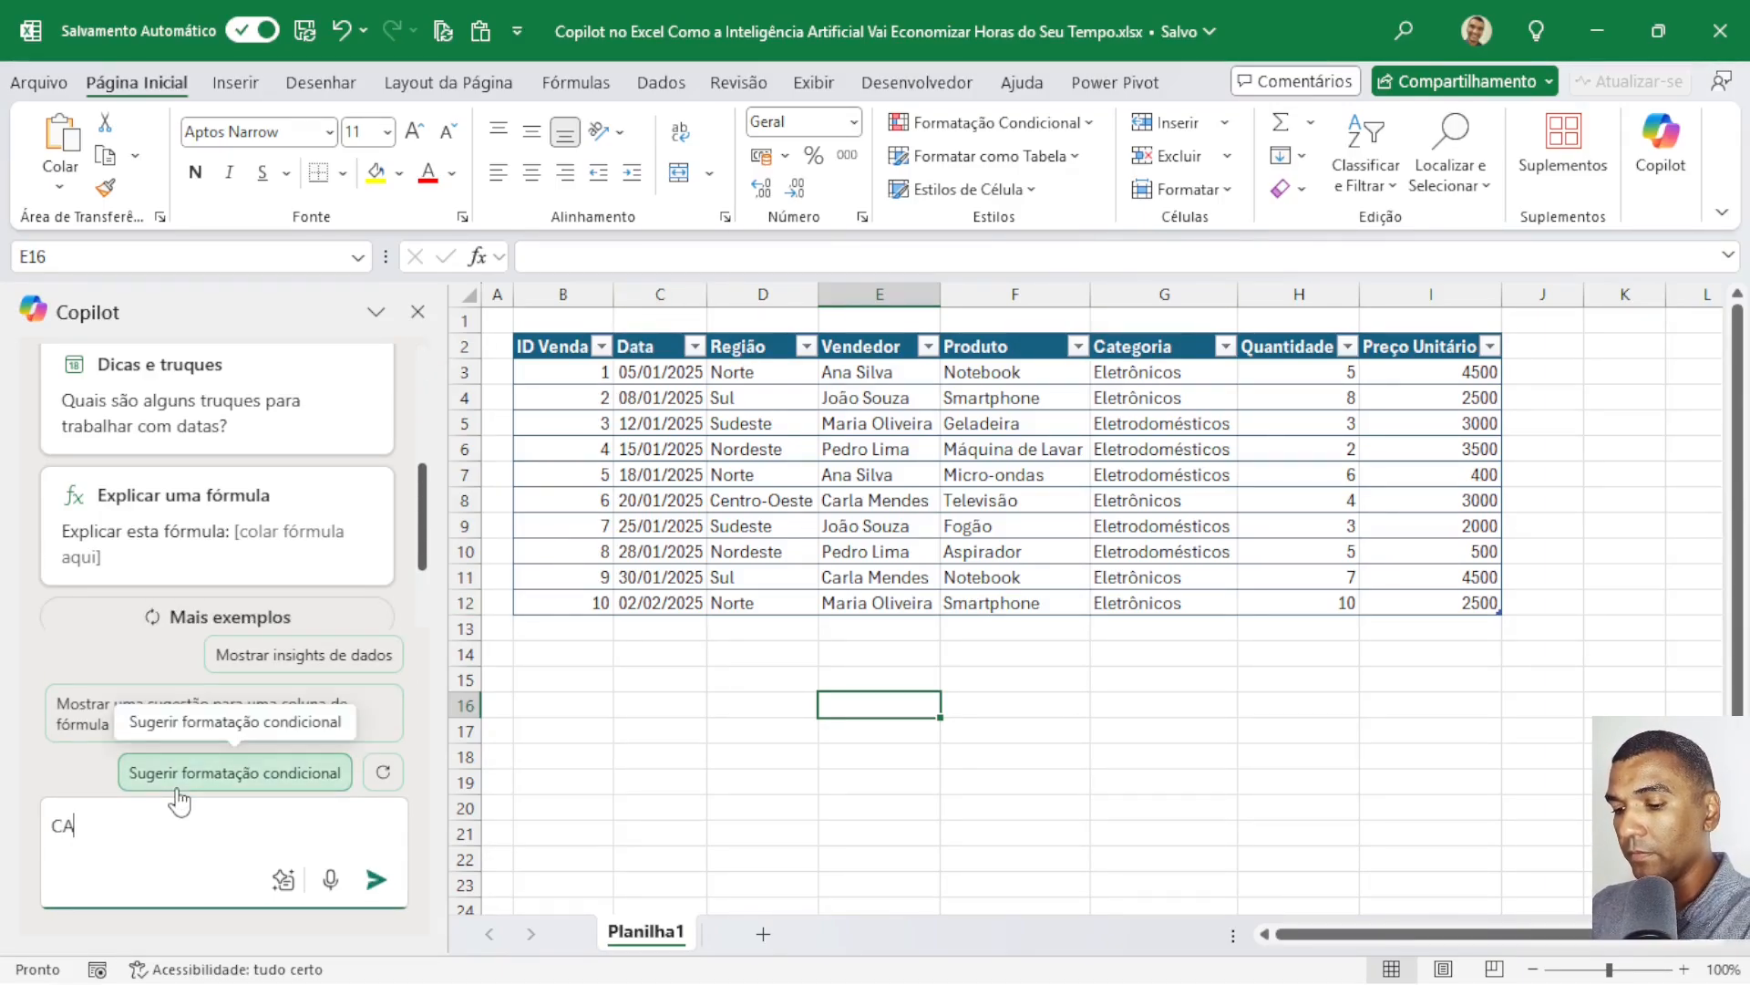
pyautogui.press('capslock')
pyautogui.write('cal')
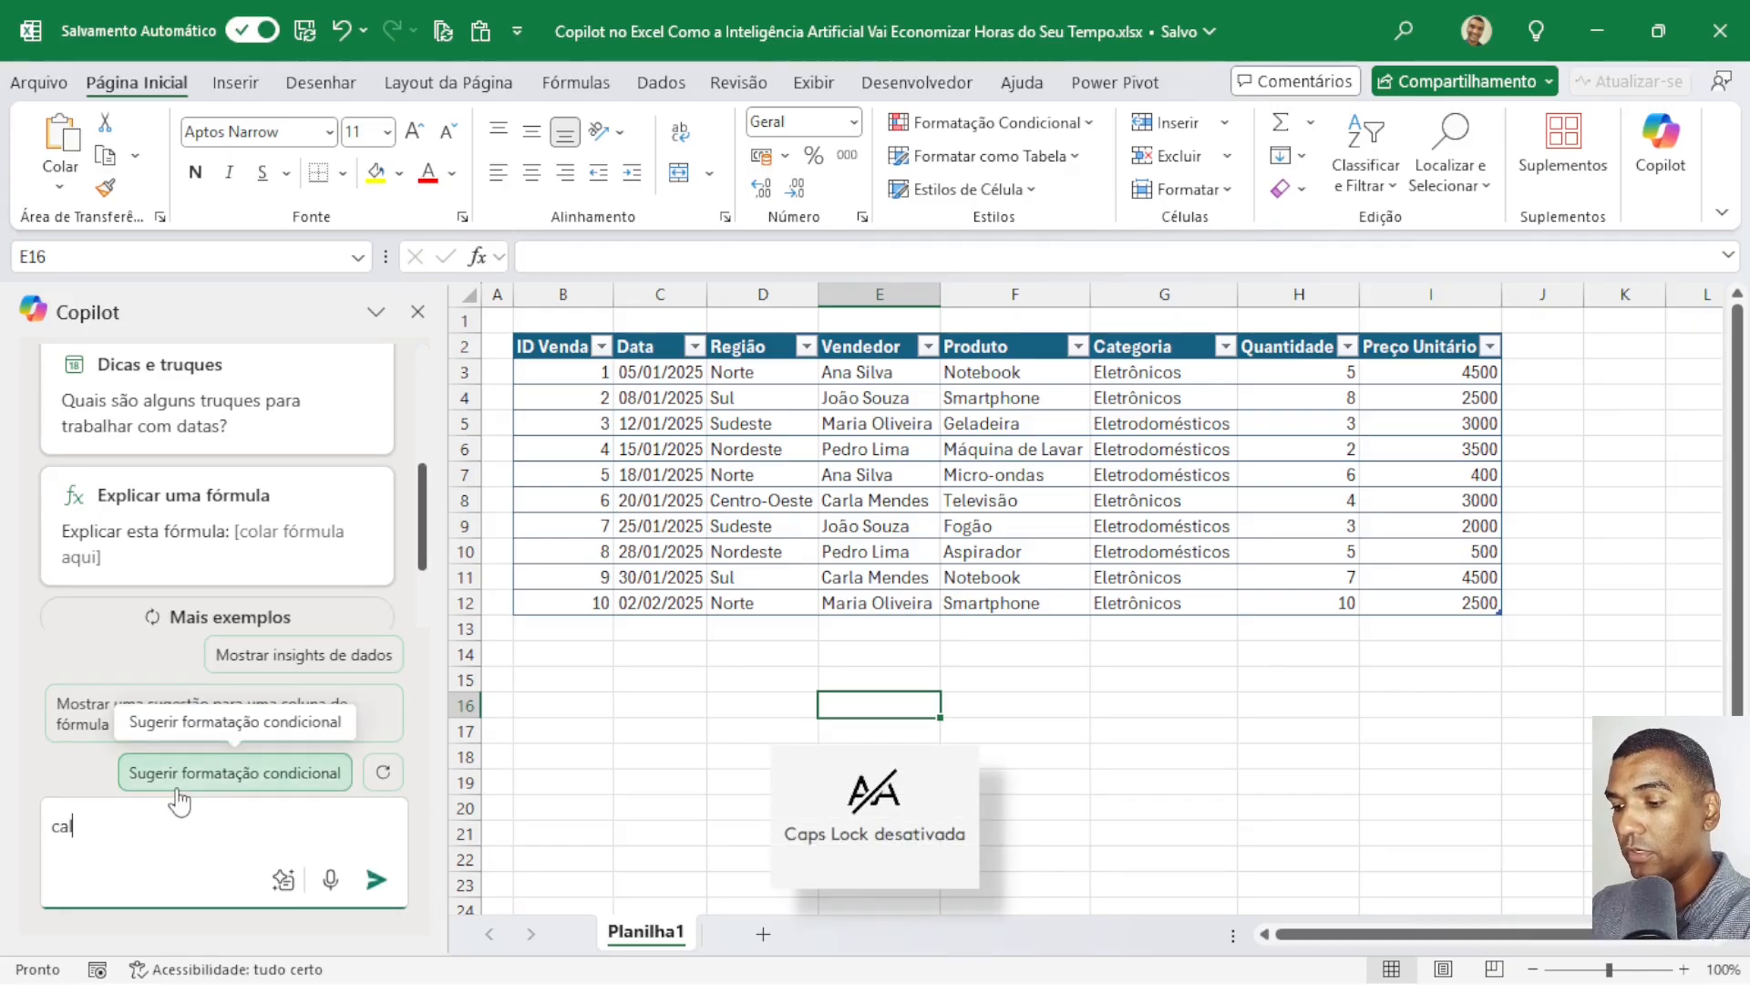
pyautogui.write('cule o valo')
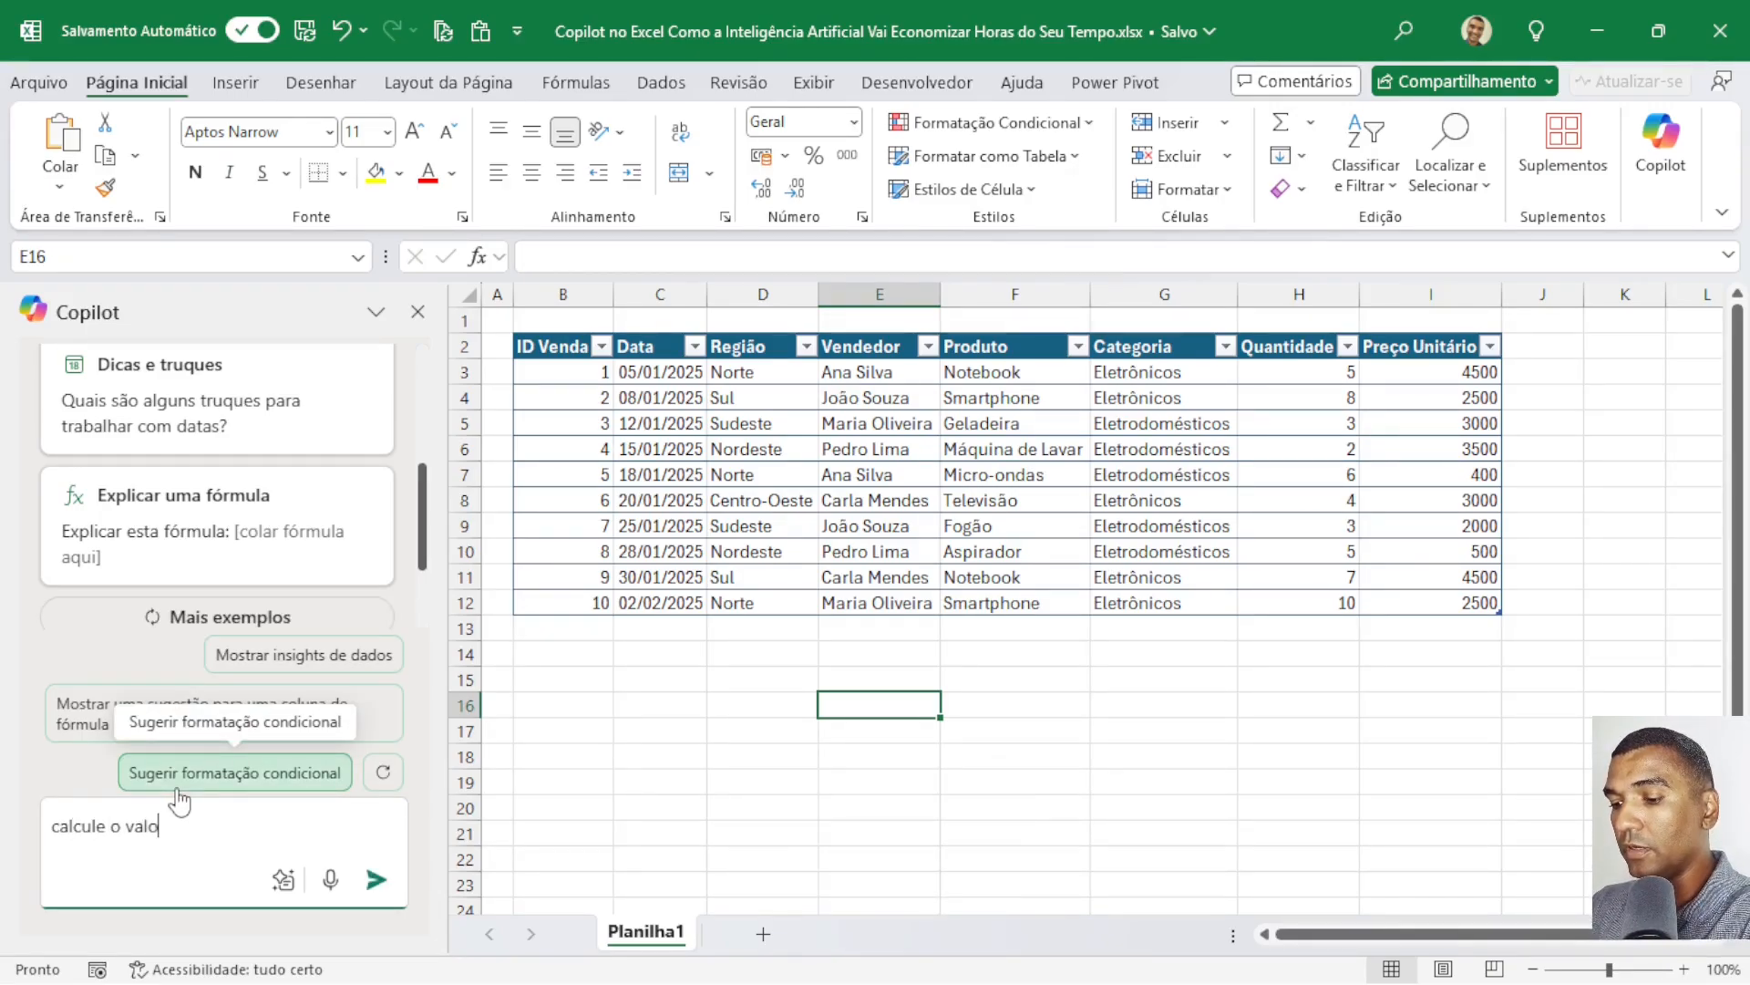
pyautogui.write('r tod')
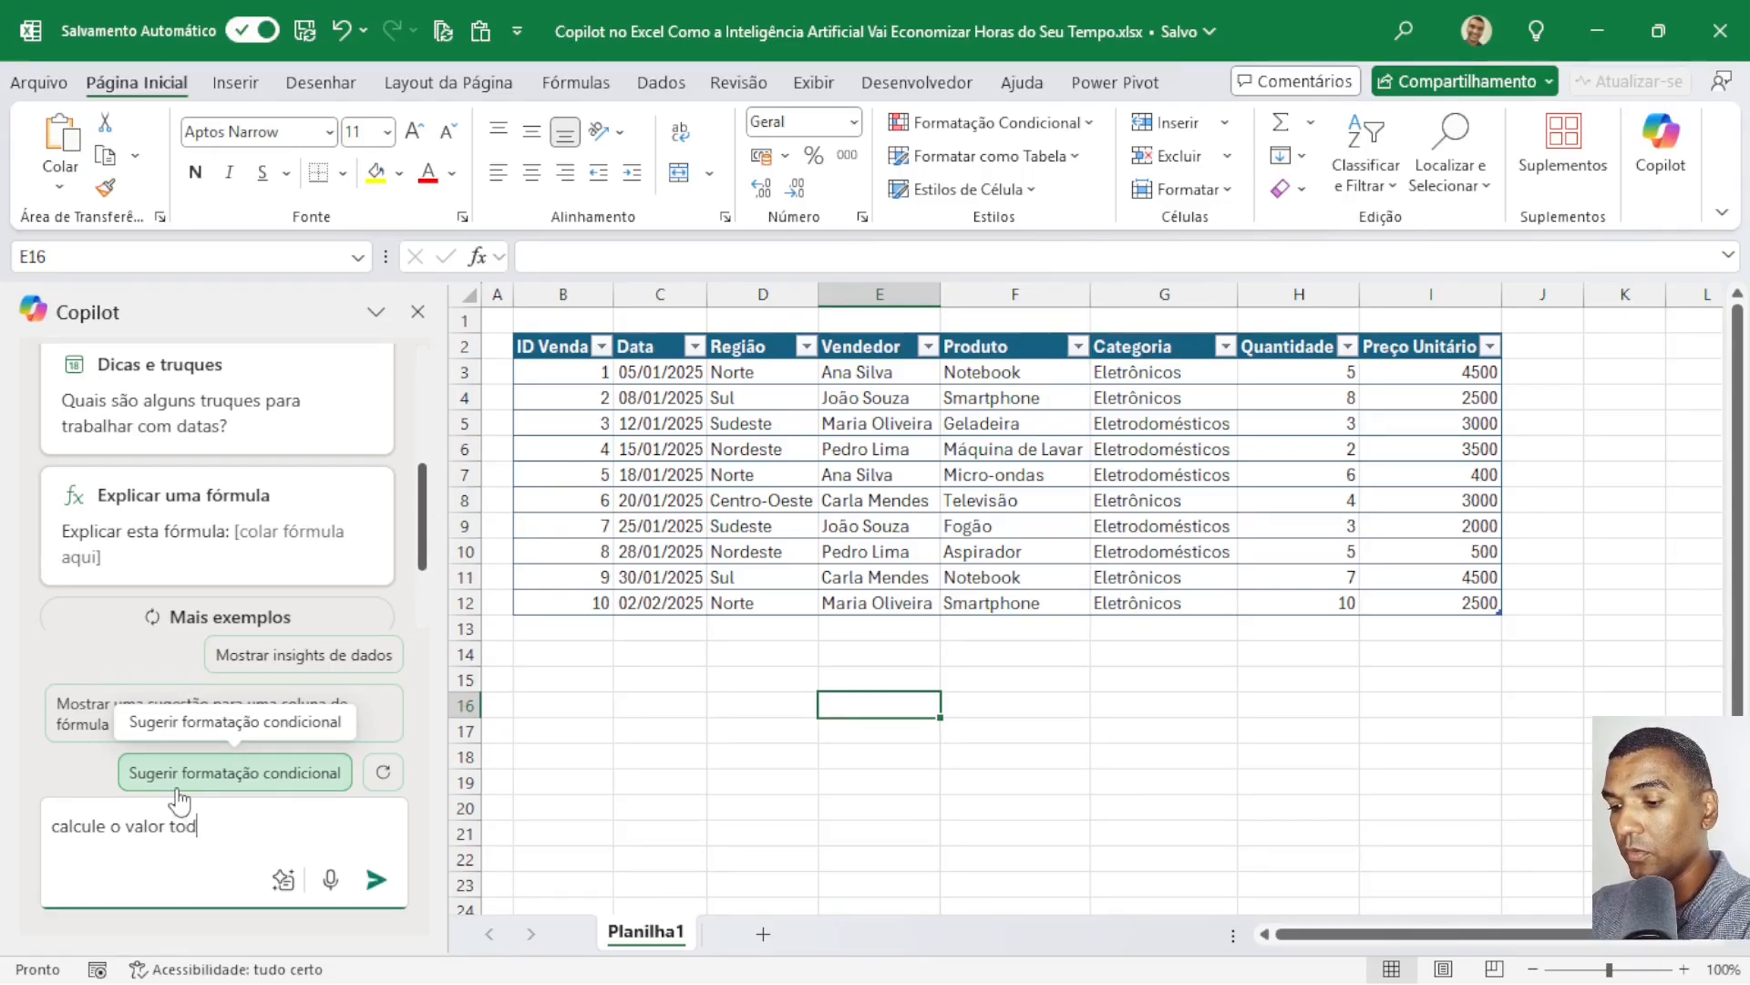
pyautogui.write('at de venda')
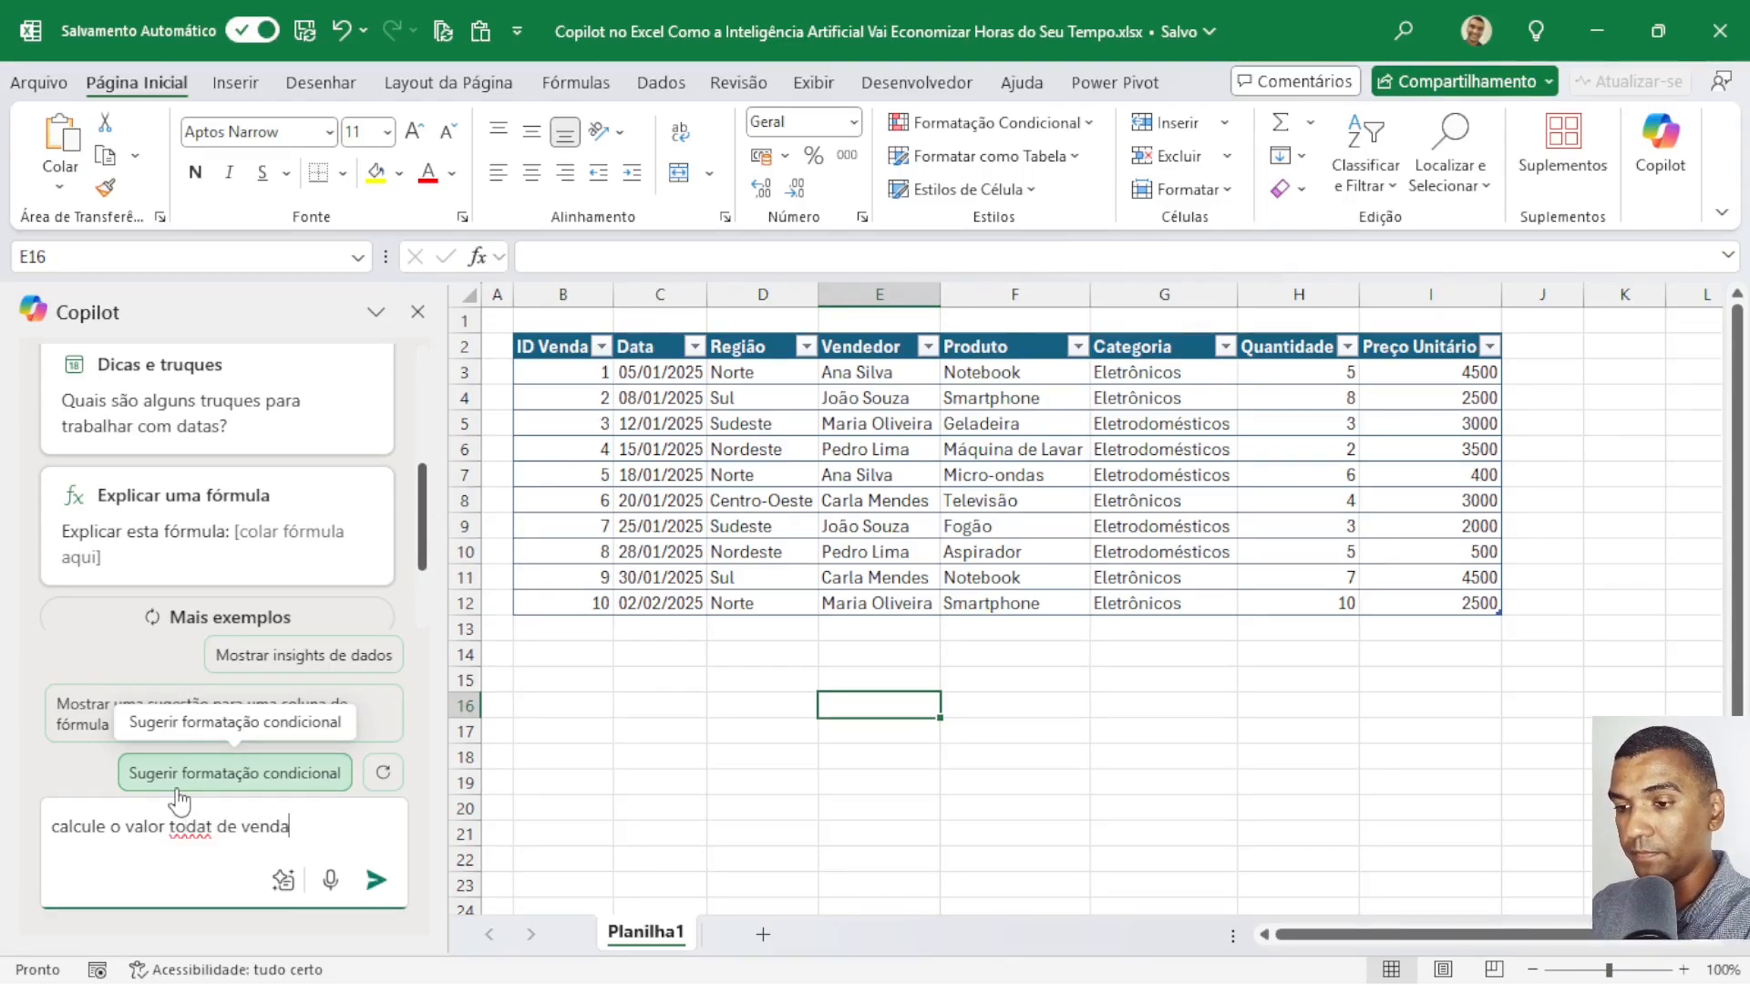
pyautogui.click(208, 827)
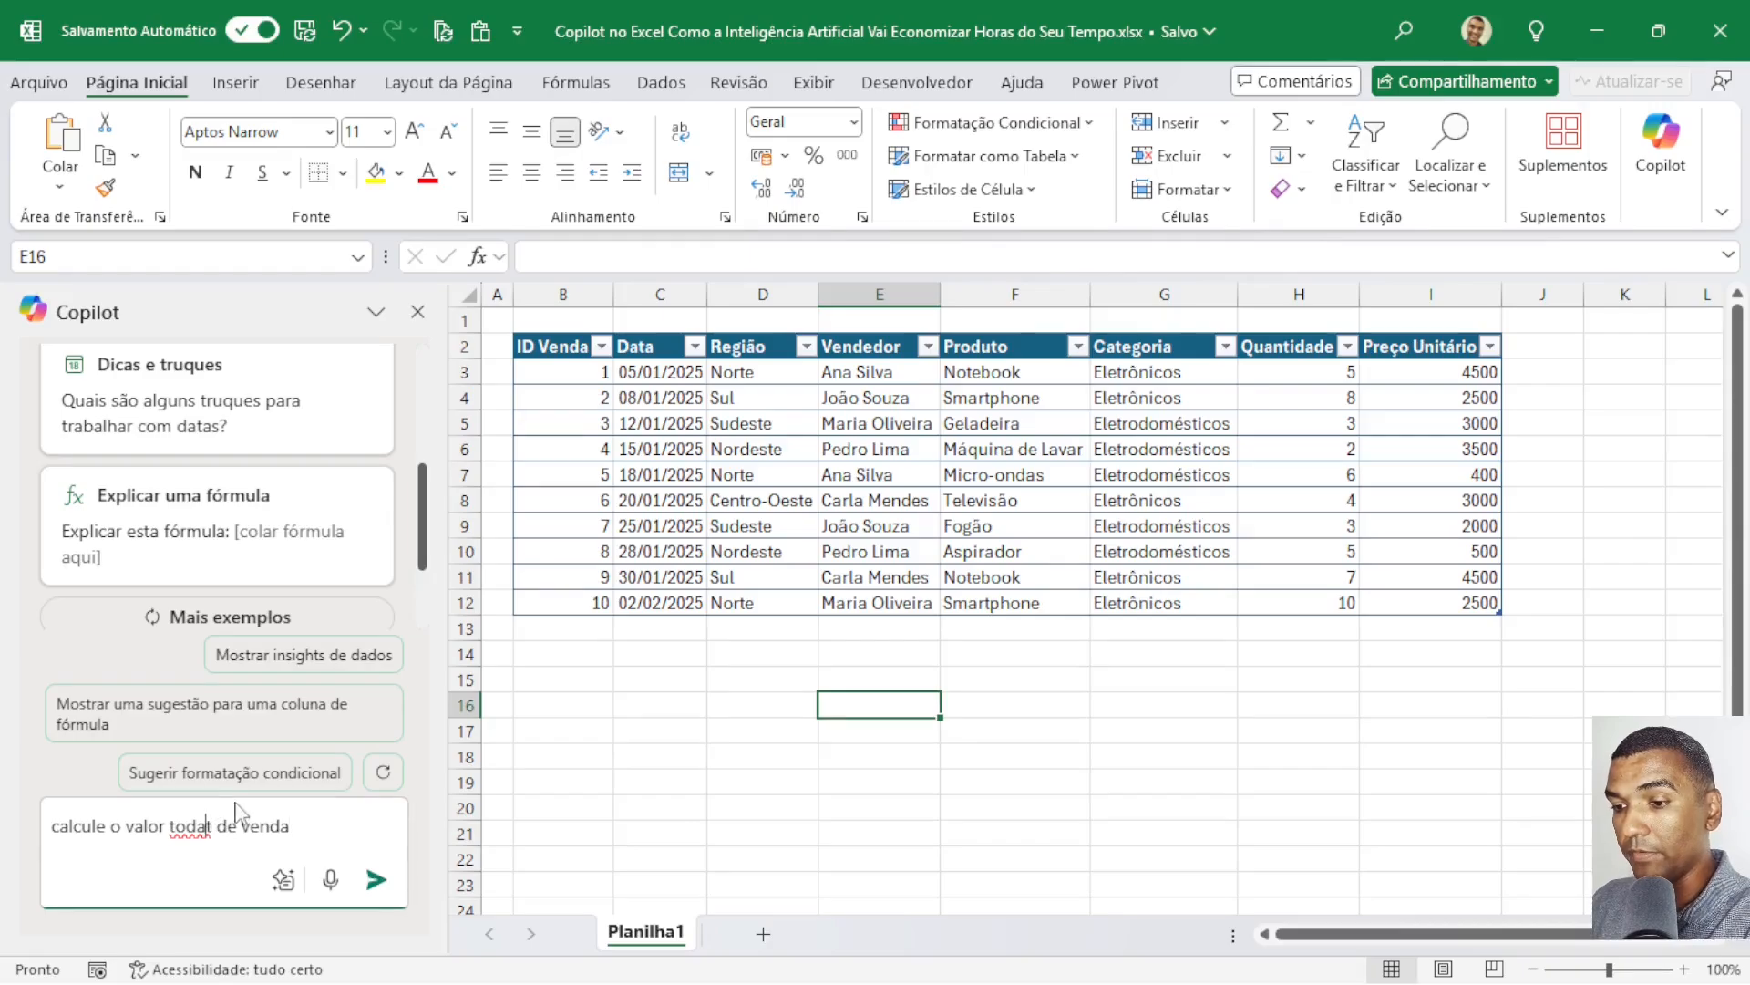
pyautogui.press('BackSpace')
pyautogui.write('l')
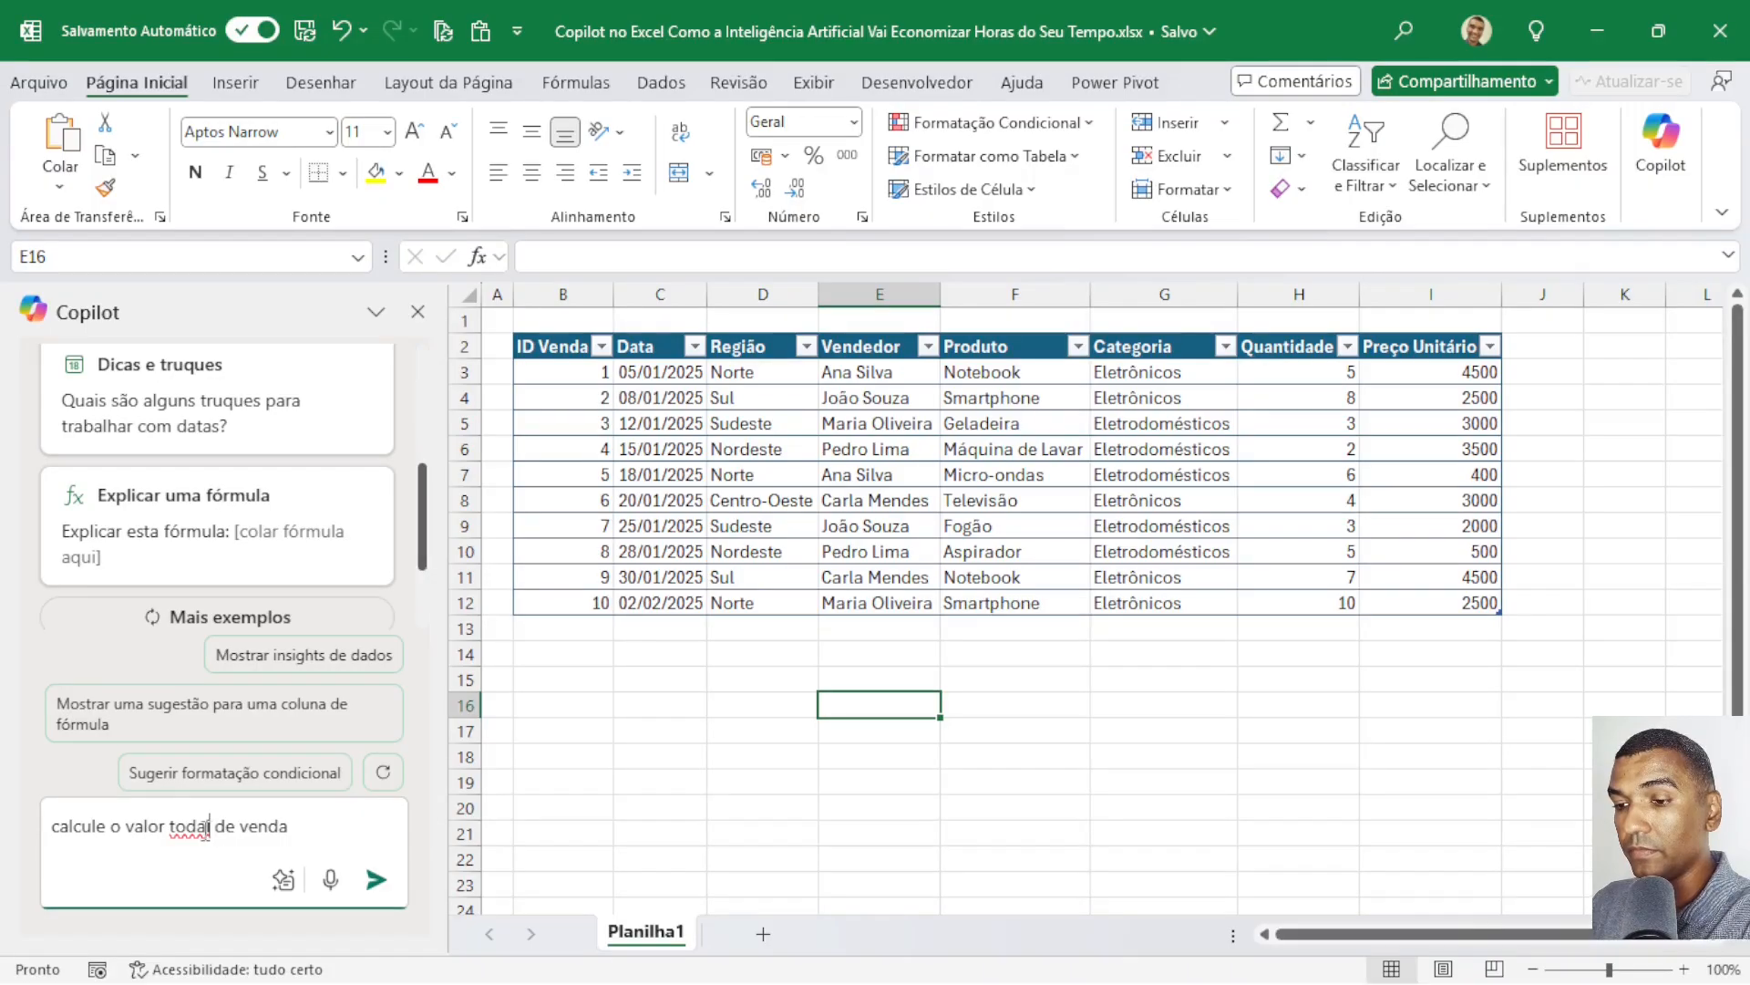
pyautogui.press('Left')
pyautogui.press('Left')
pyautogui.press('BackSpace')
pyautogui.write('t')
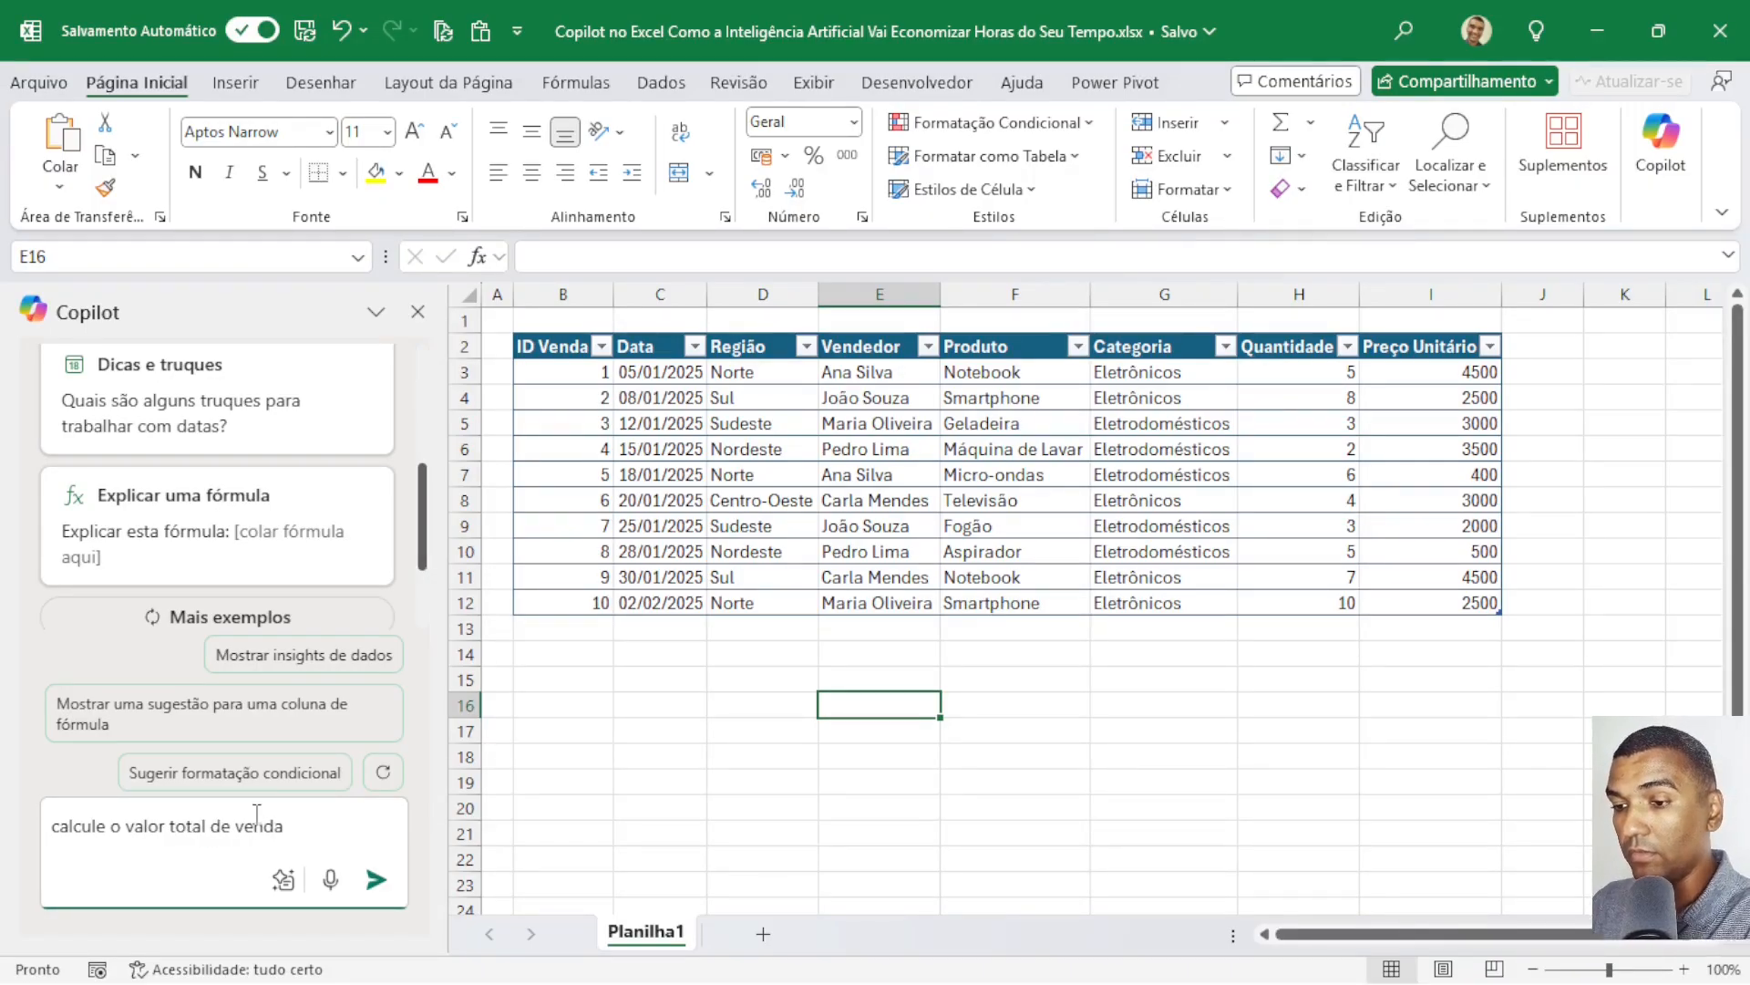
pyautogui.click(376, 879)
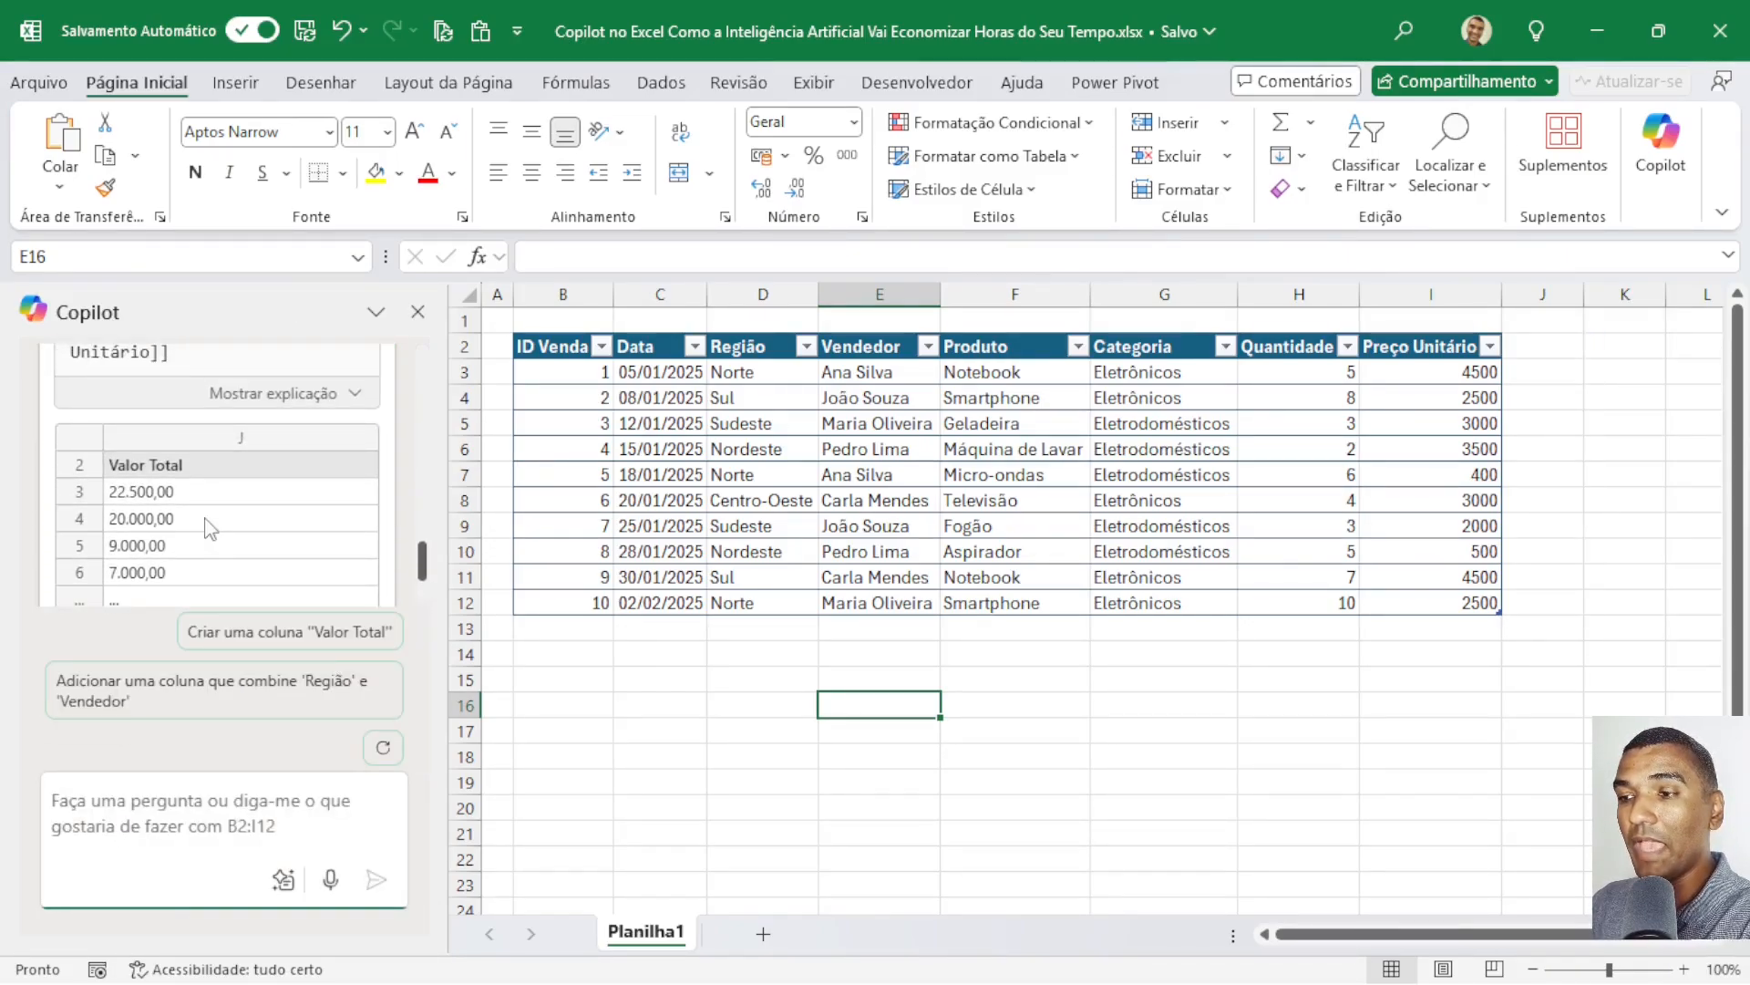
# Review Copilot's formula multiplying Quantidade by Preço Unitário and insert the suggested Valor Total column into column J.
pyautogui.scroll(4, 406, 528)
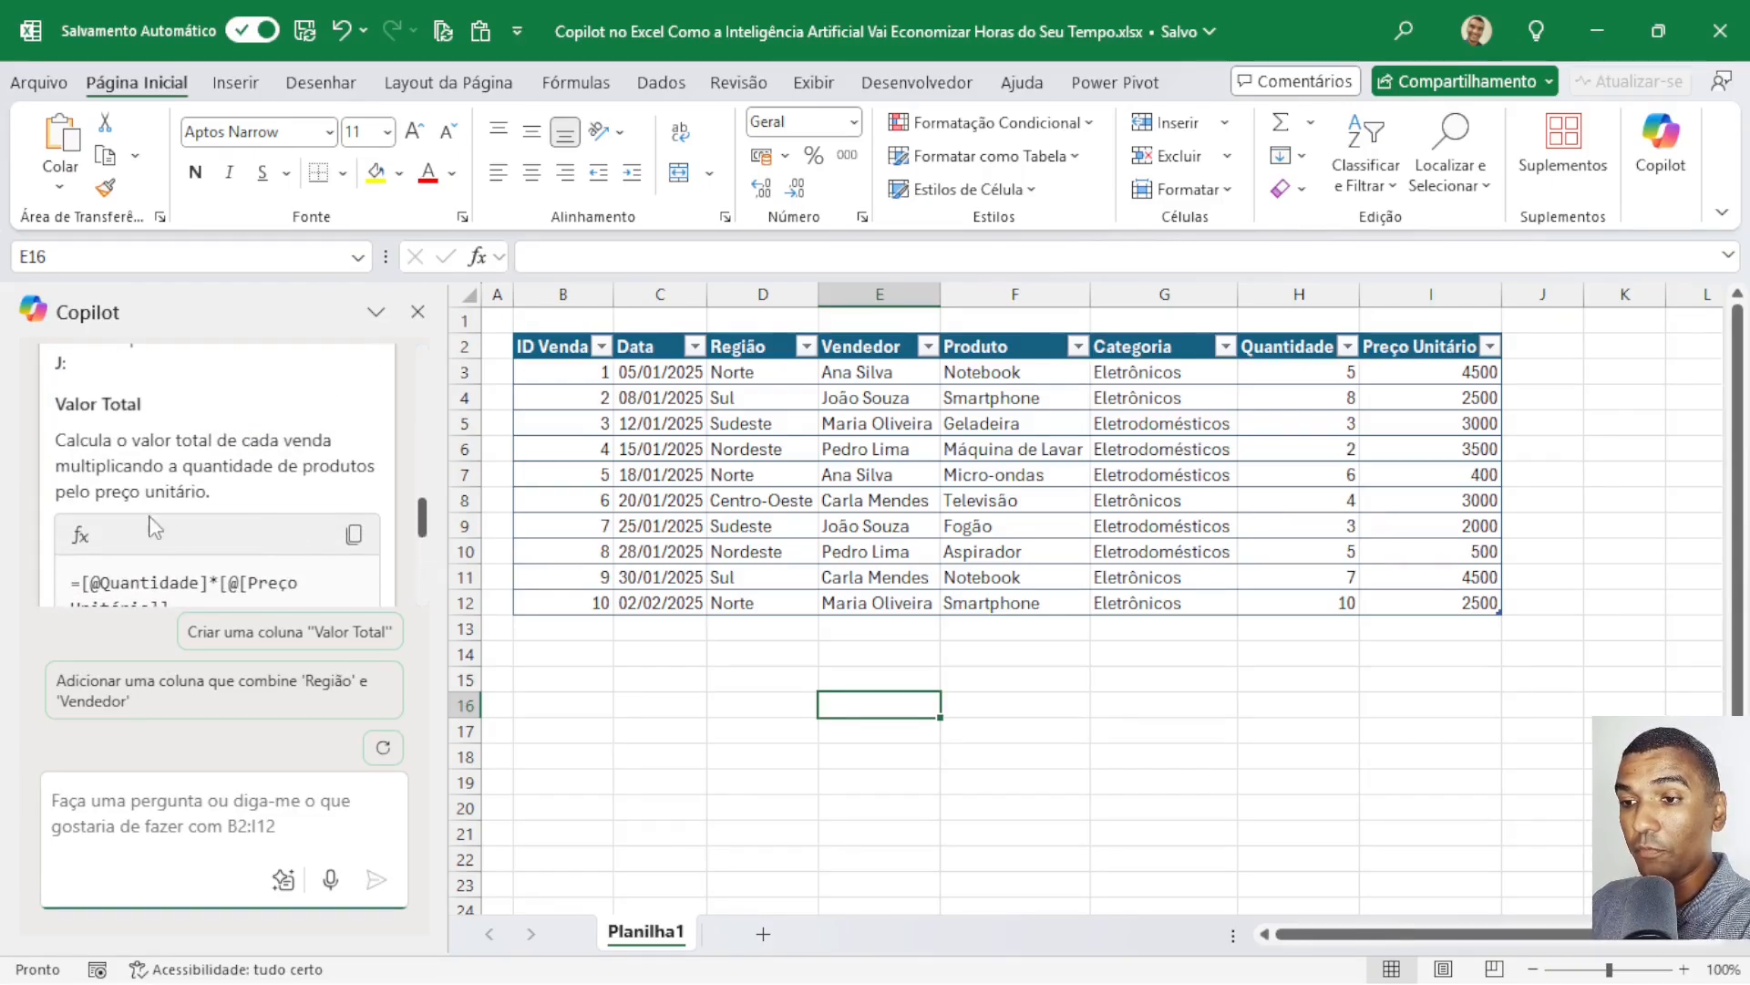
pyautogui.scroll(5, 82, 447)
pyautogui.scroll(-2, 88, 450)
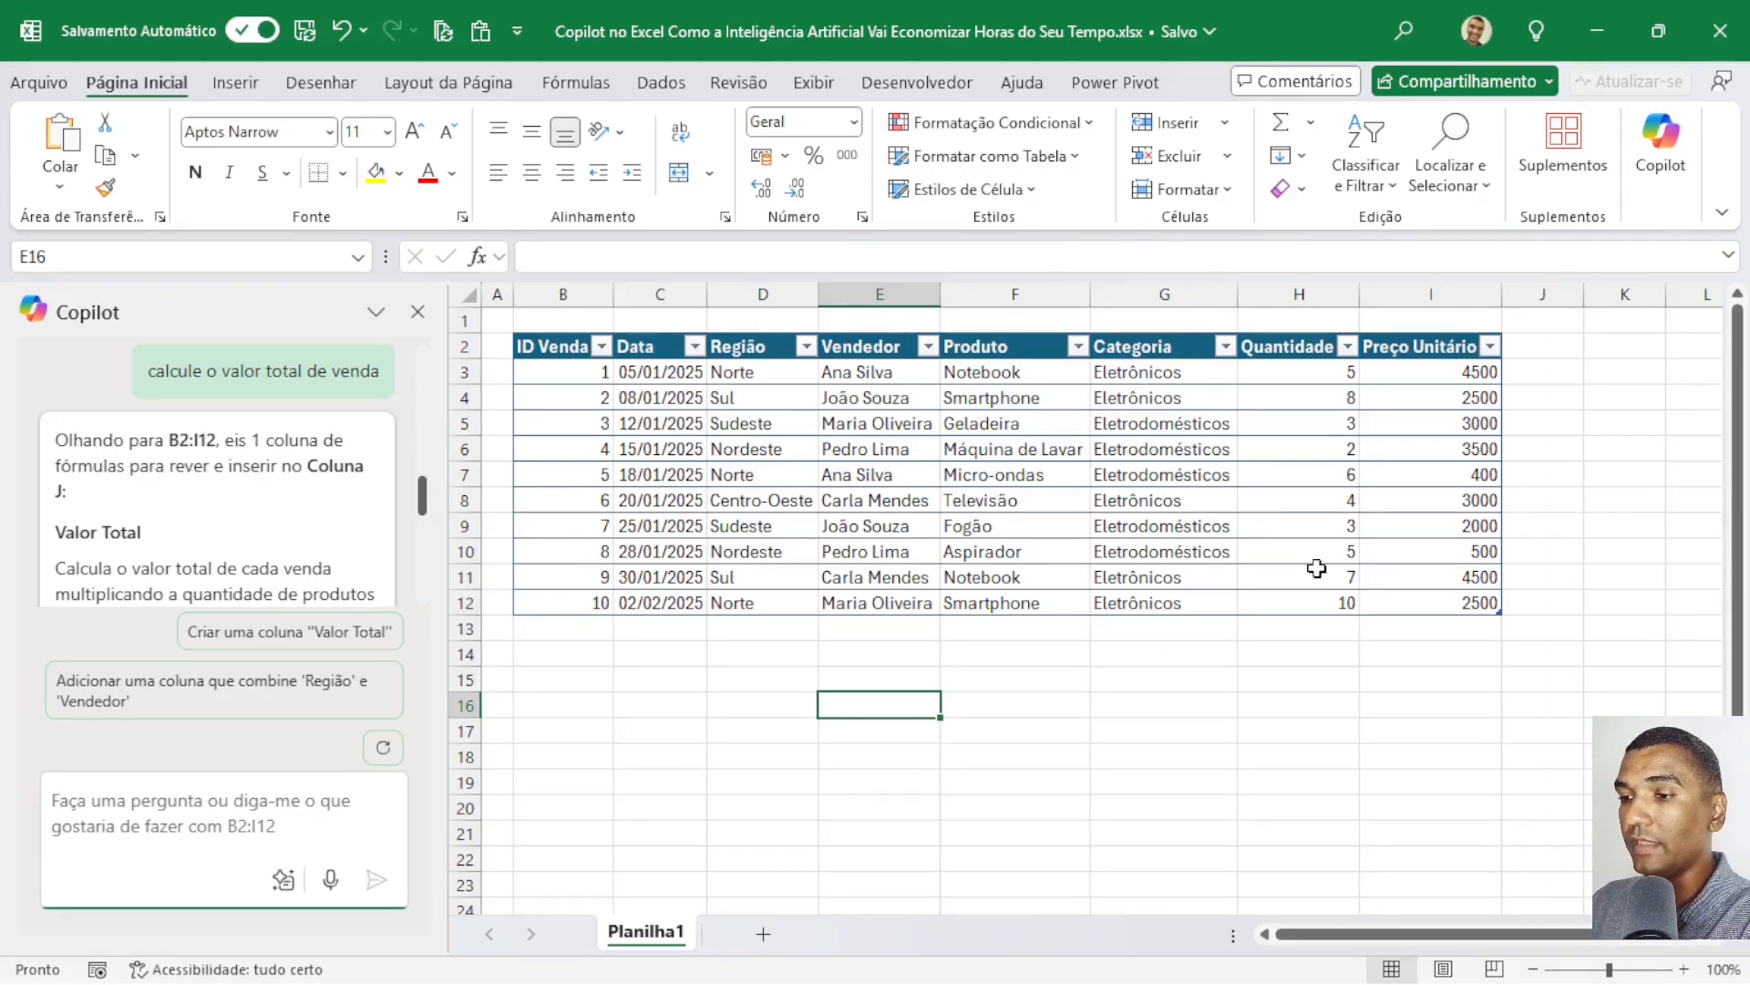
pyautogui.scroll(-3, 237, 547)
pyautogui.scroll(3, 325, 474)
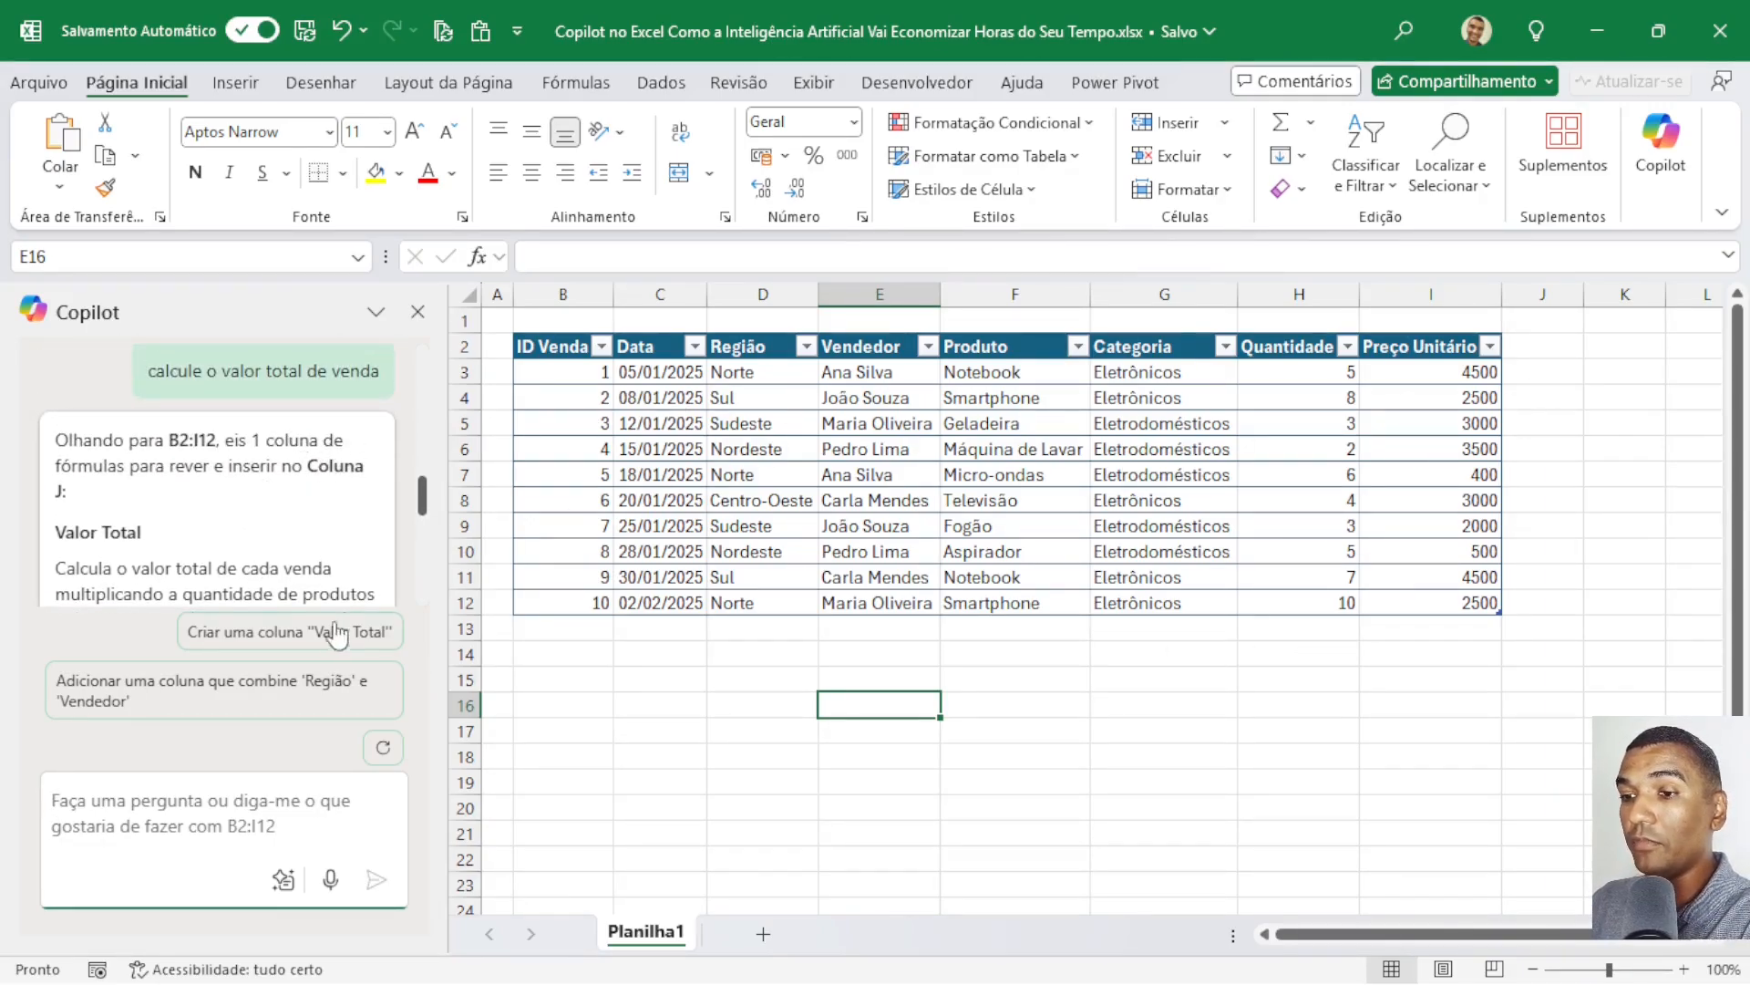
pyautogui.scroll(-3, 191, 510)
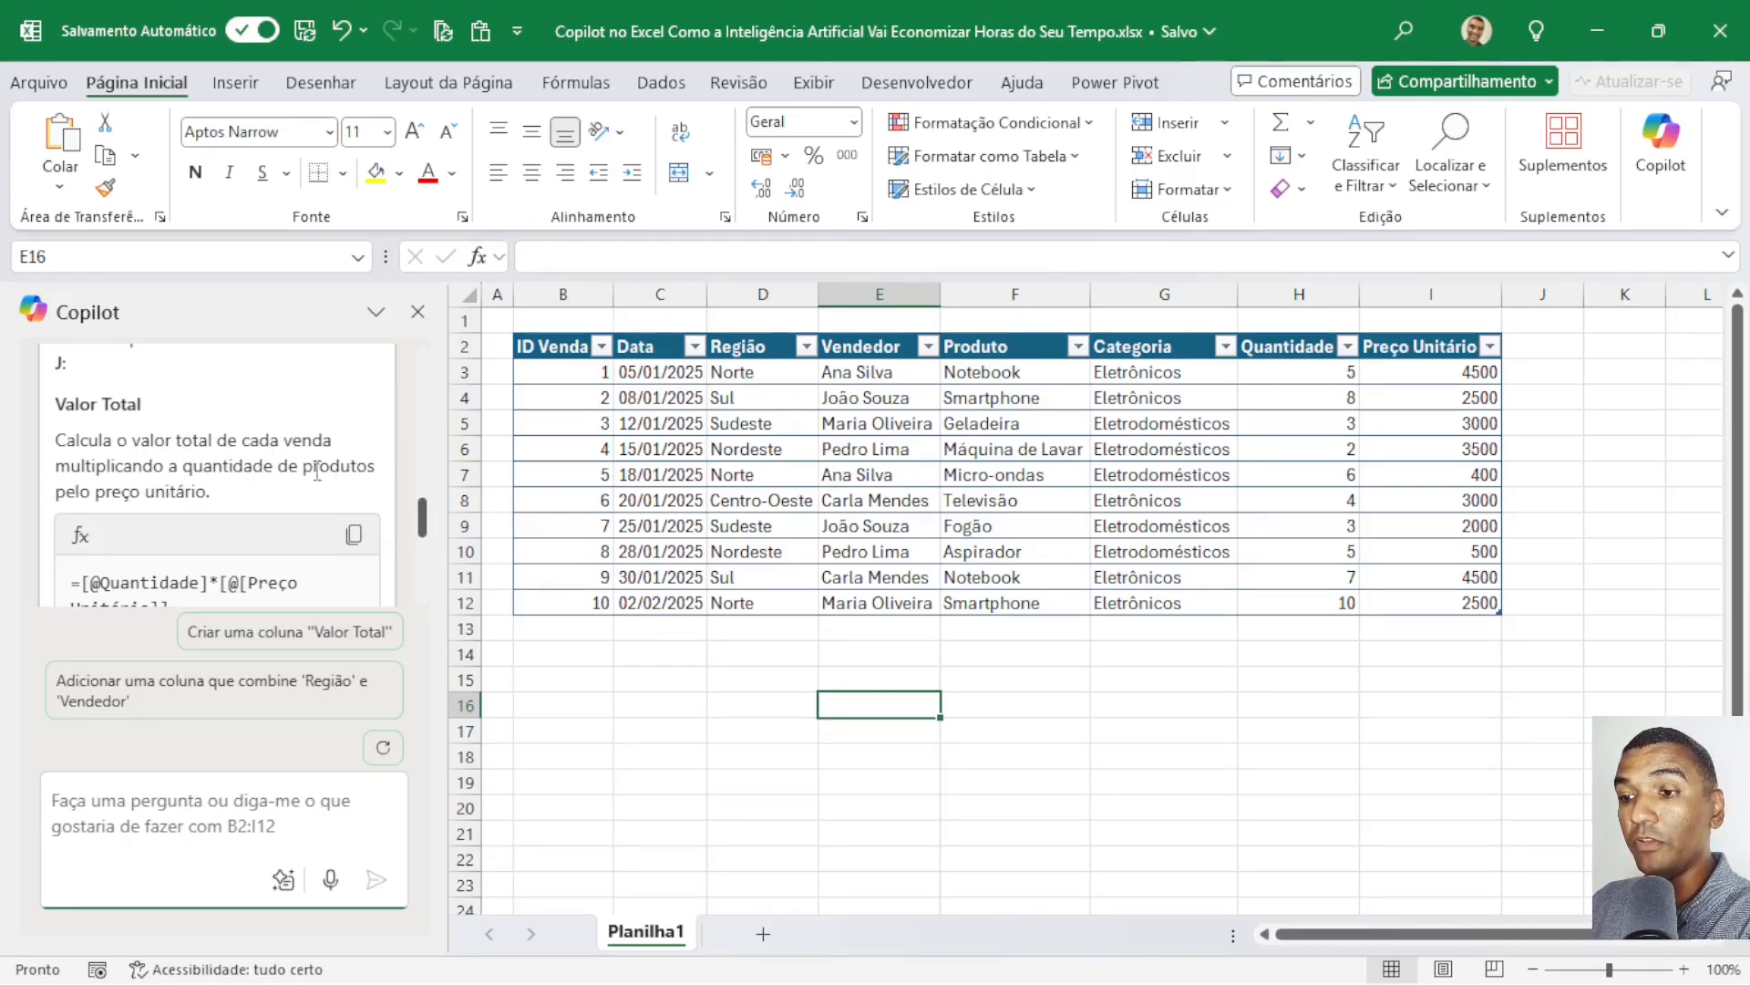
pyautogui.scroll(-3, 148, 484)
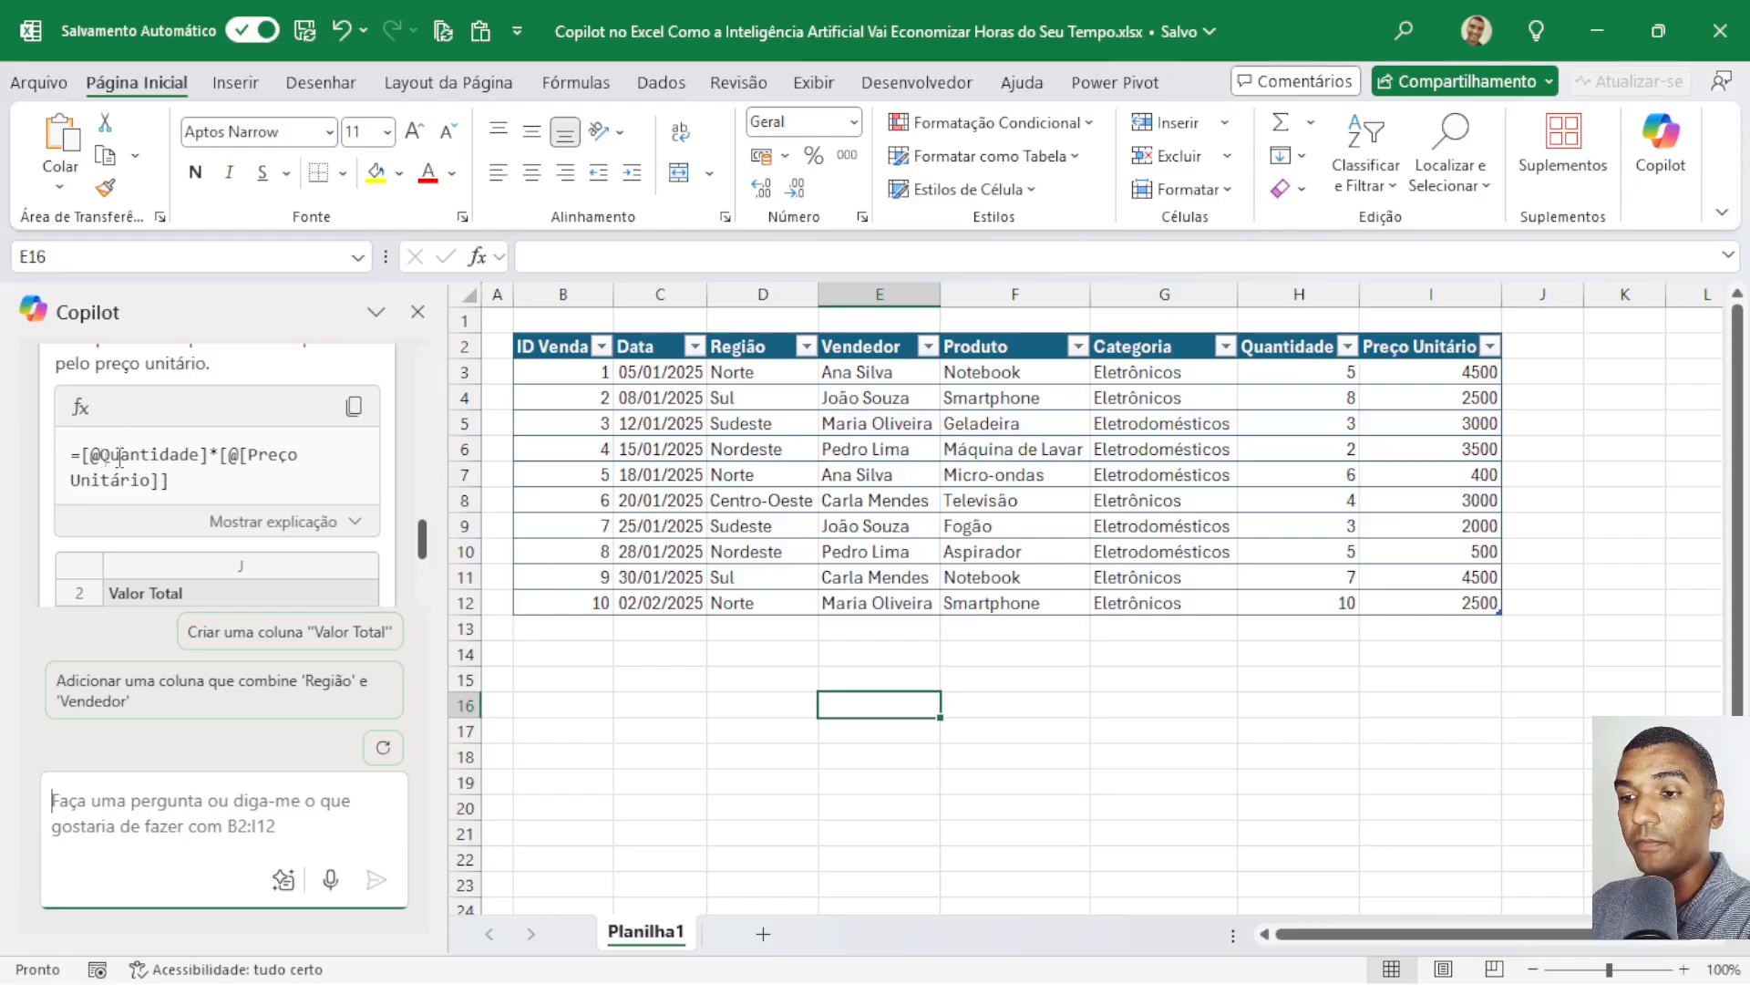
pyautogui.scroll(-3, 273, 458)
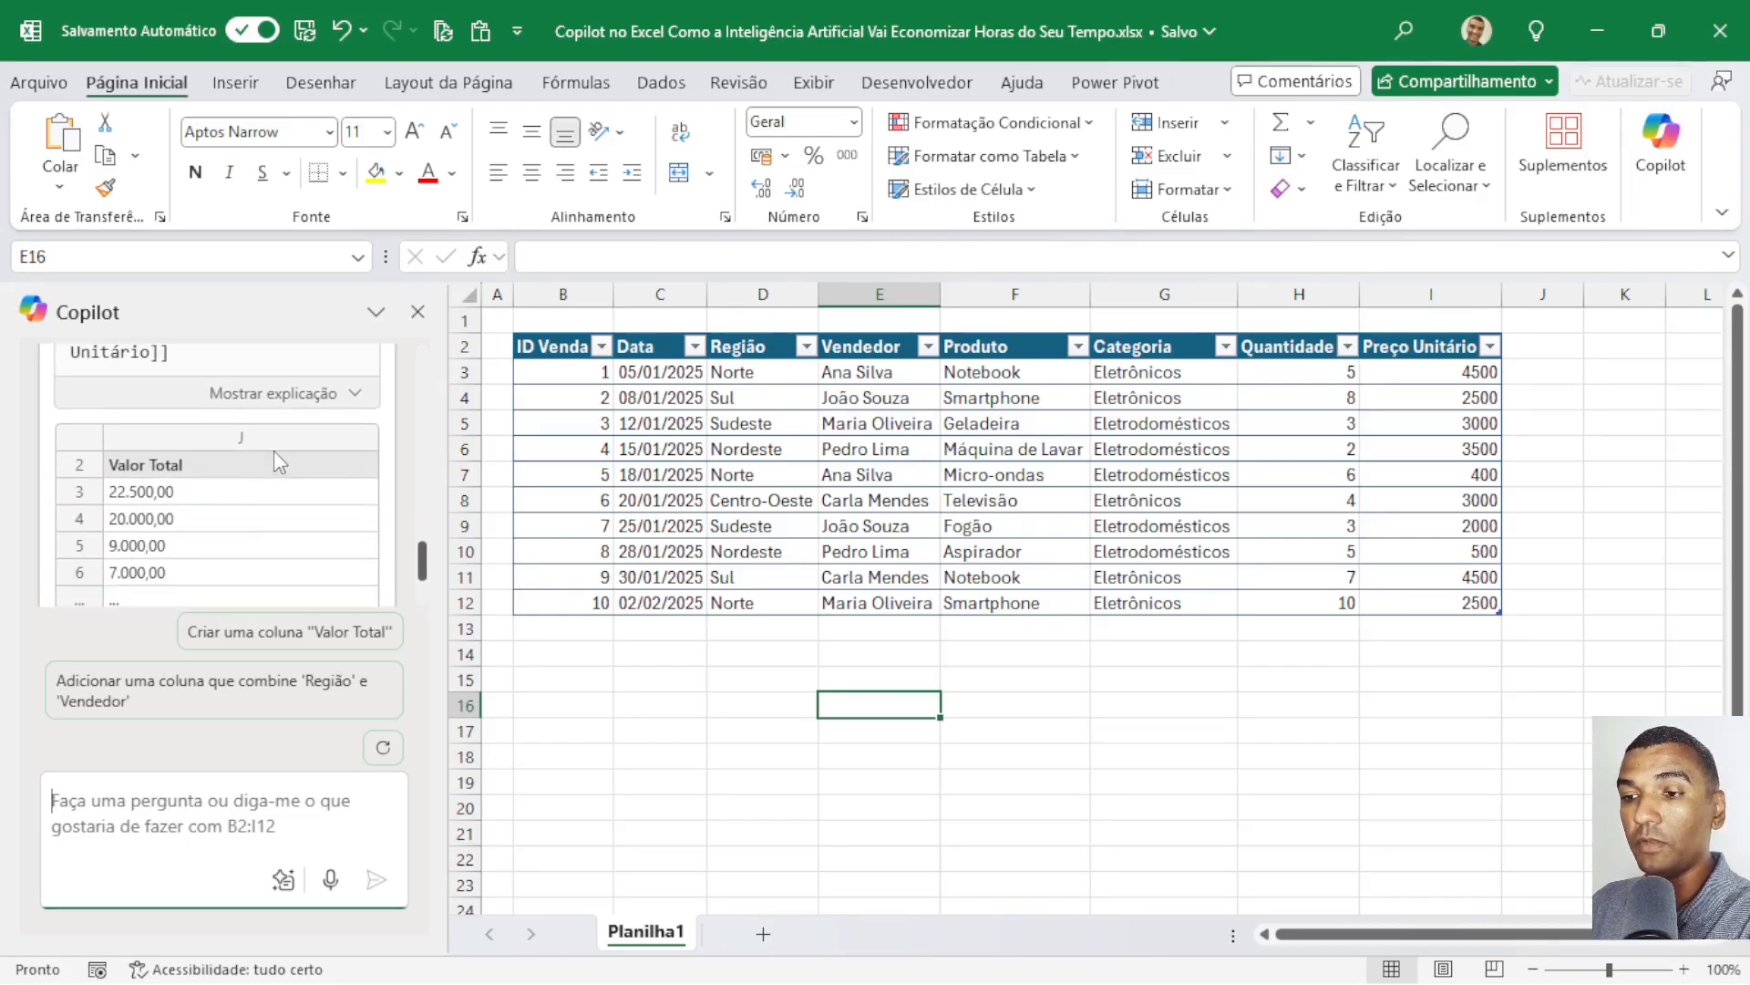
pyautogui.scroll(-3, 169, 468)
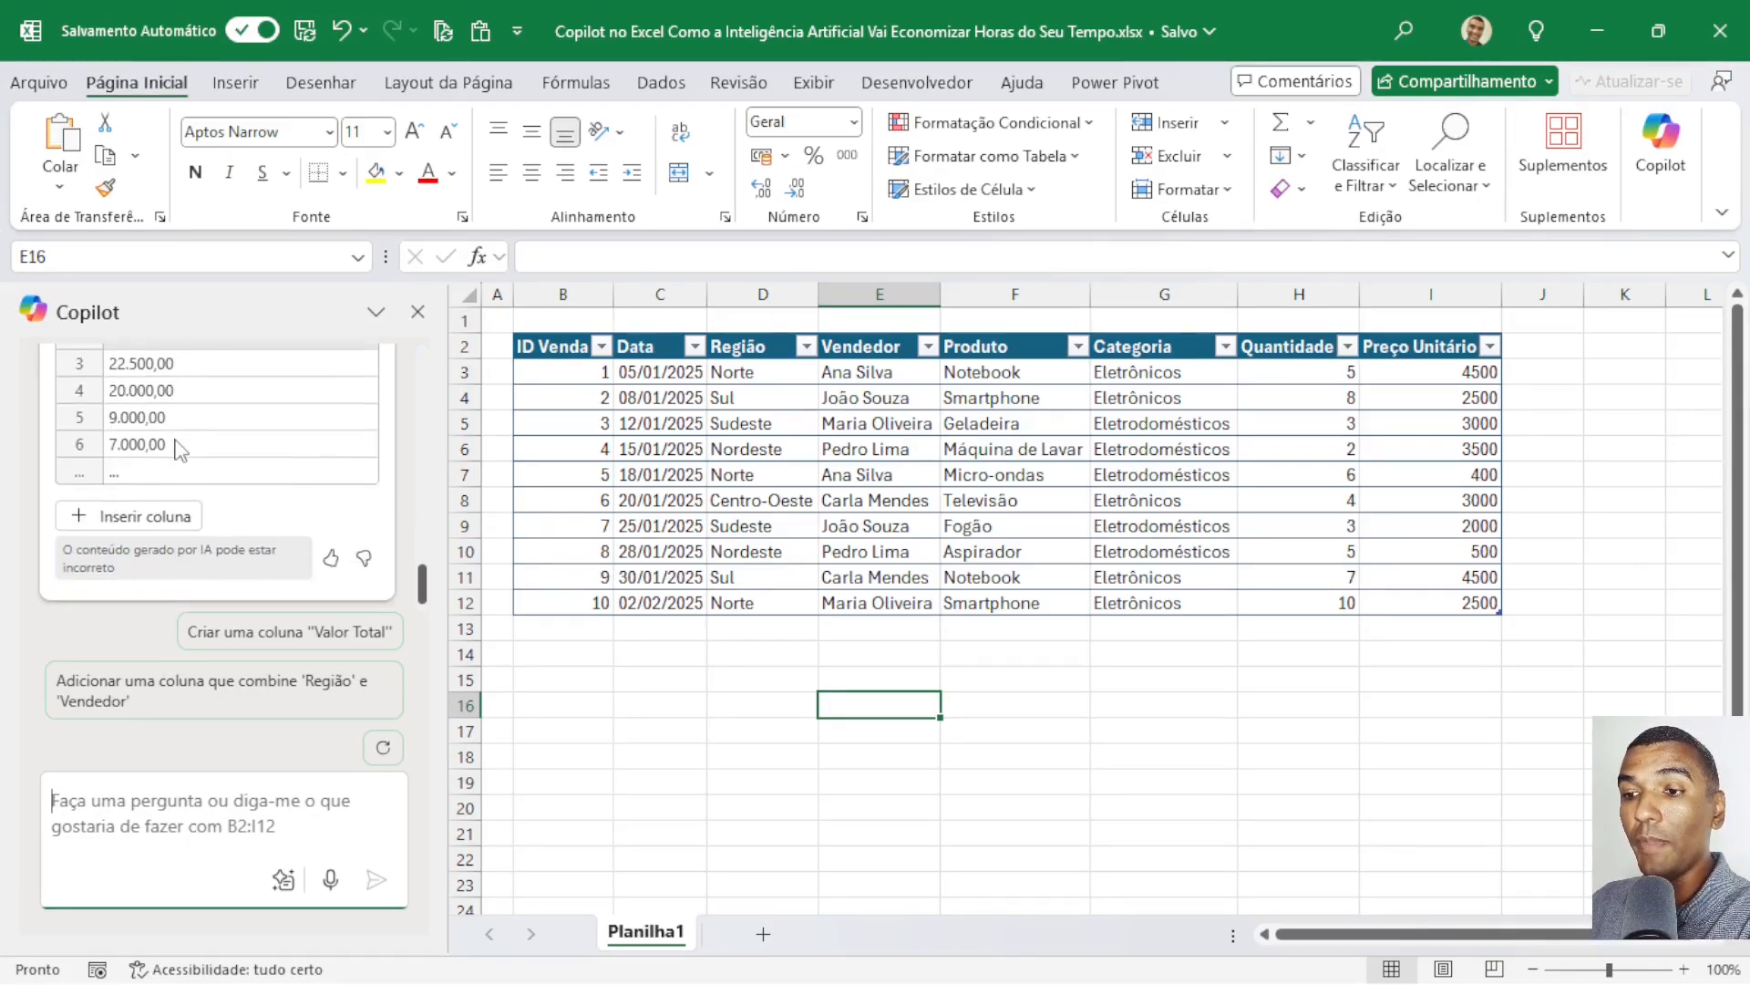
pyautogui.moveTo(140, 520)
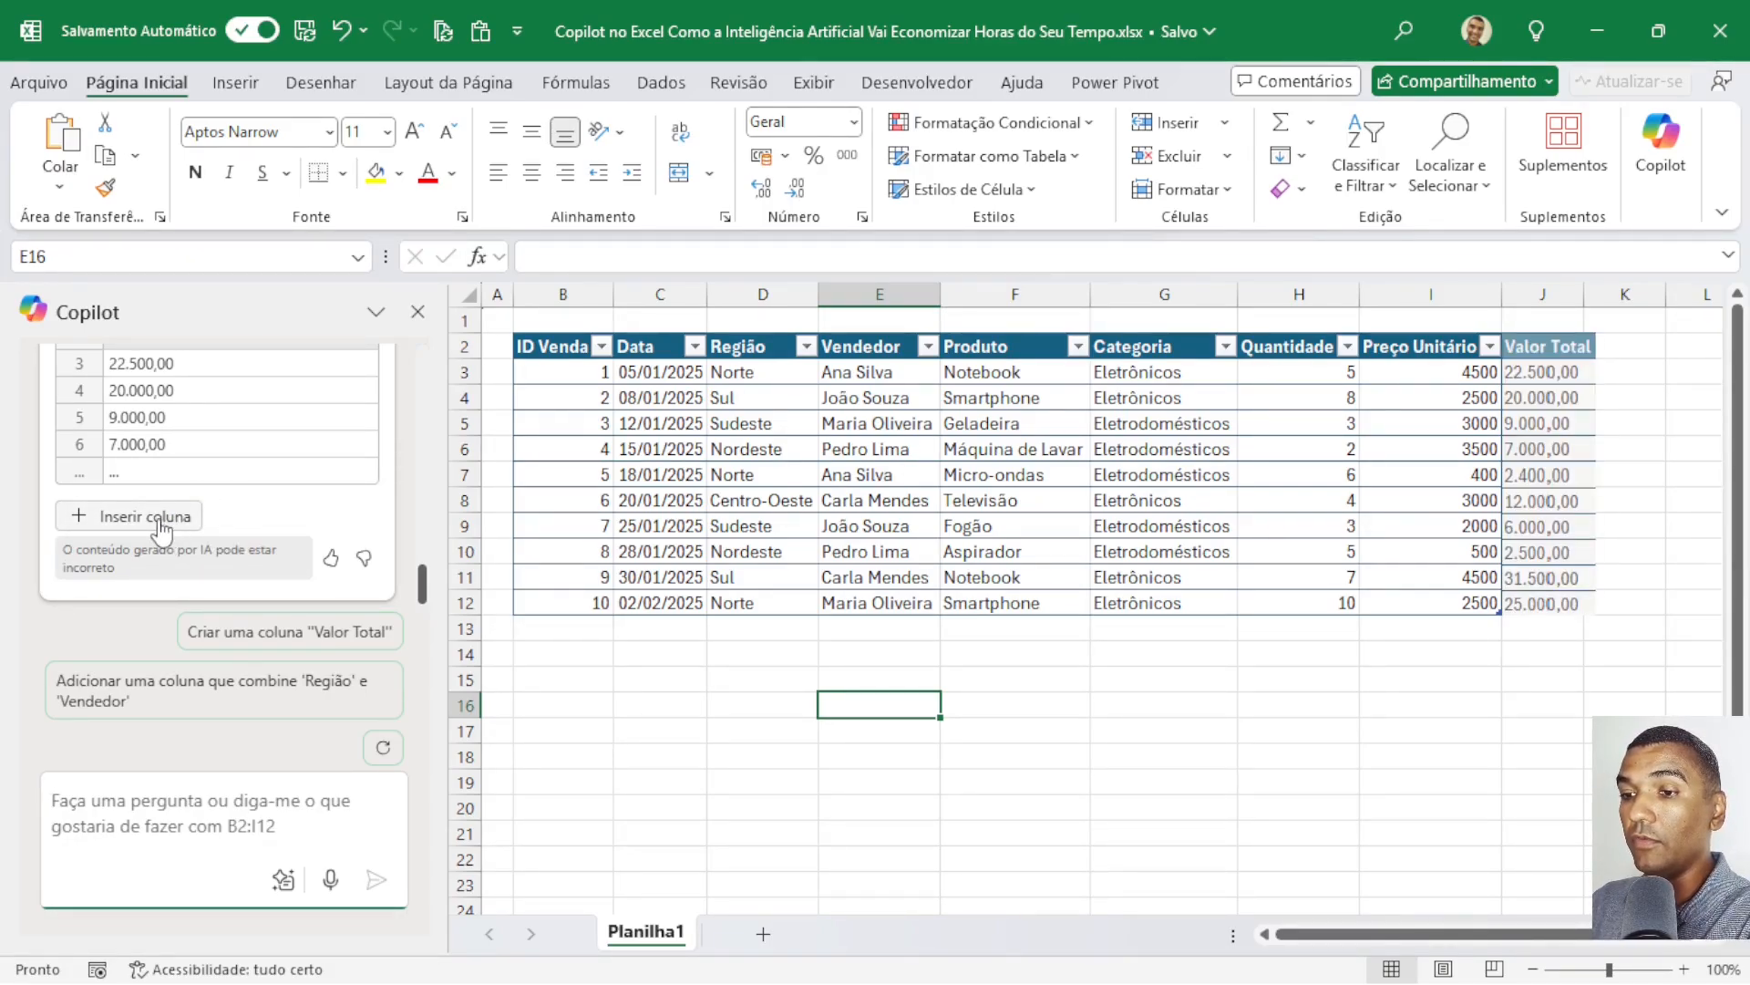
pyautogui.click(167, 531)
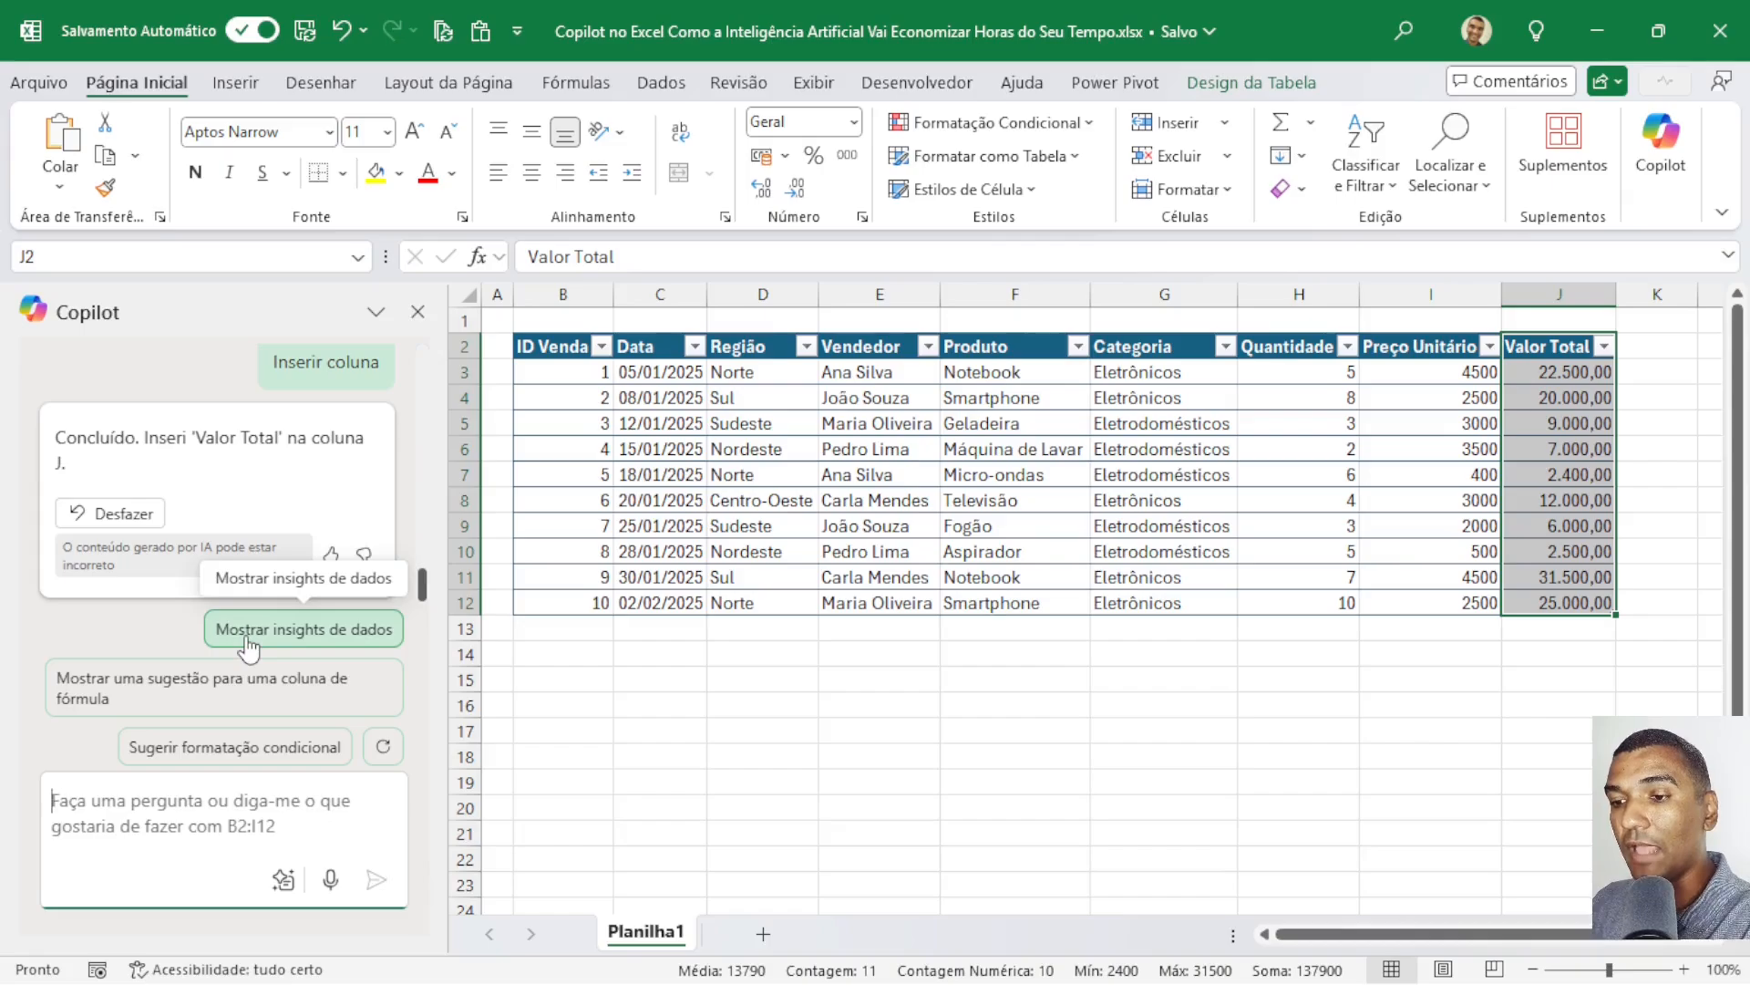
# Have Copilot show data insights for the sales table and examine the Quantidade by Data chart and its explanation.
pyautogui.click(301, 644)
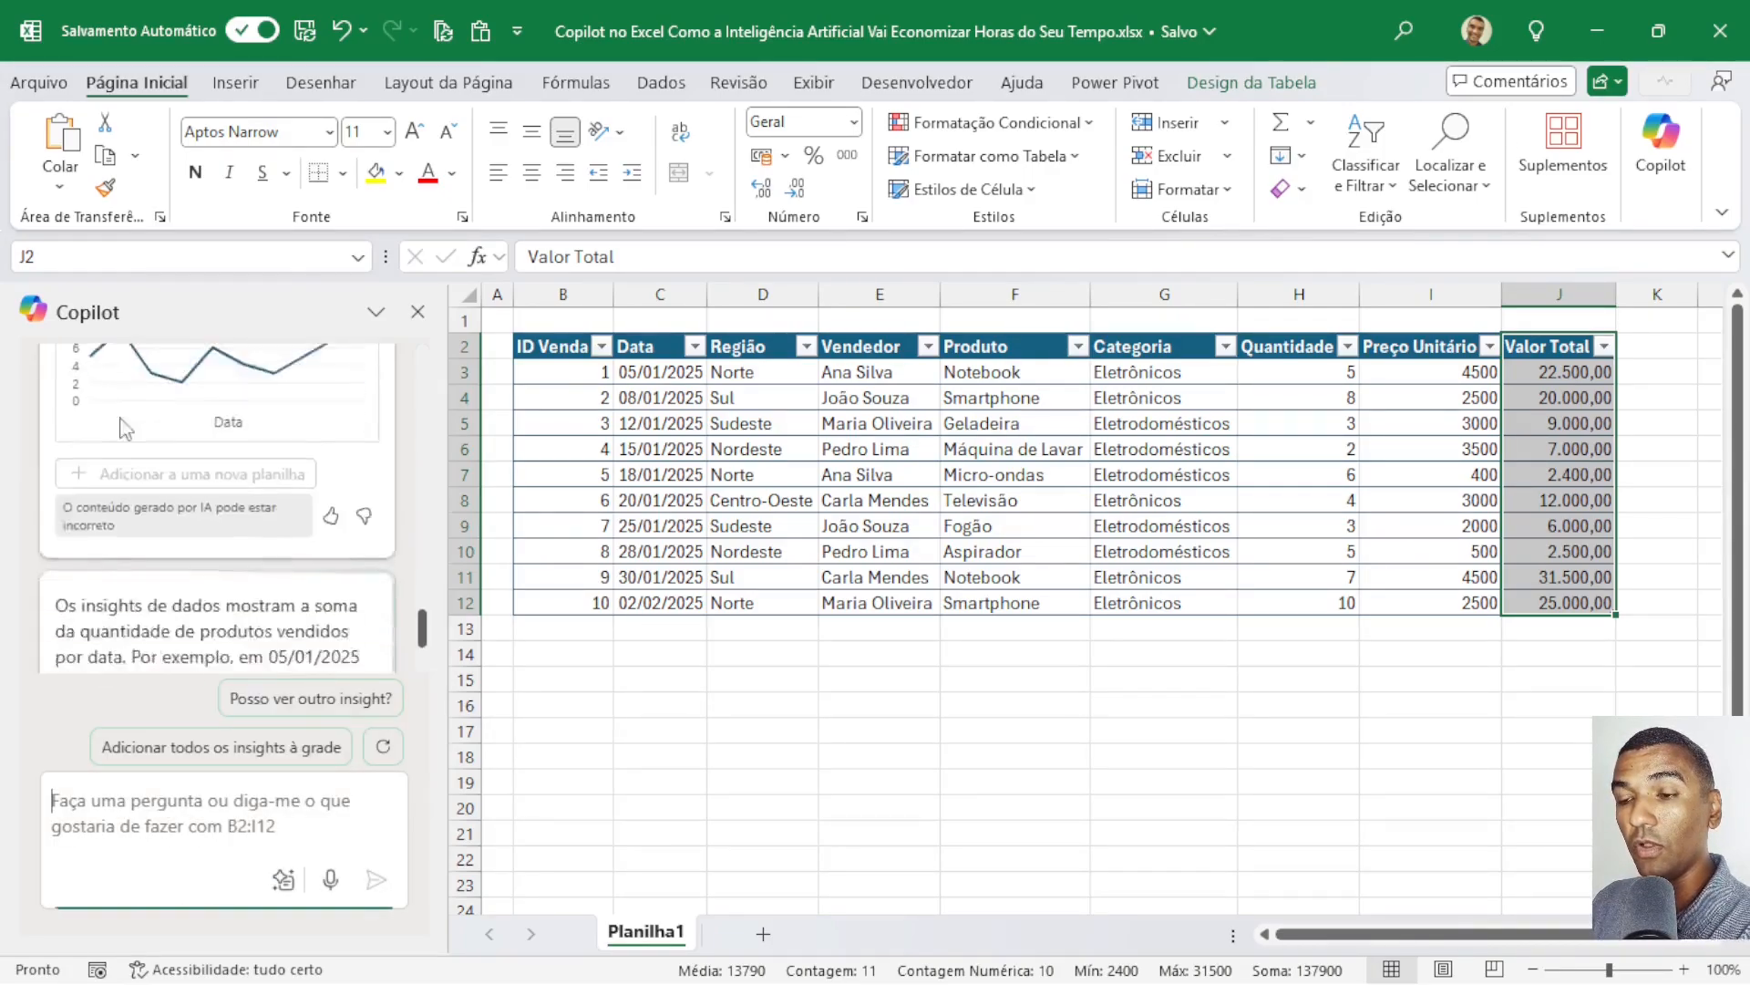
pyautogui.scroll(4, 232, 437)
pyautogui.scroll(-4, 221, 449)
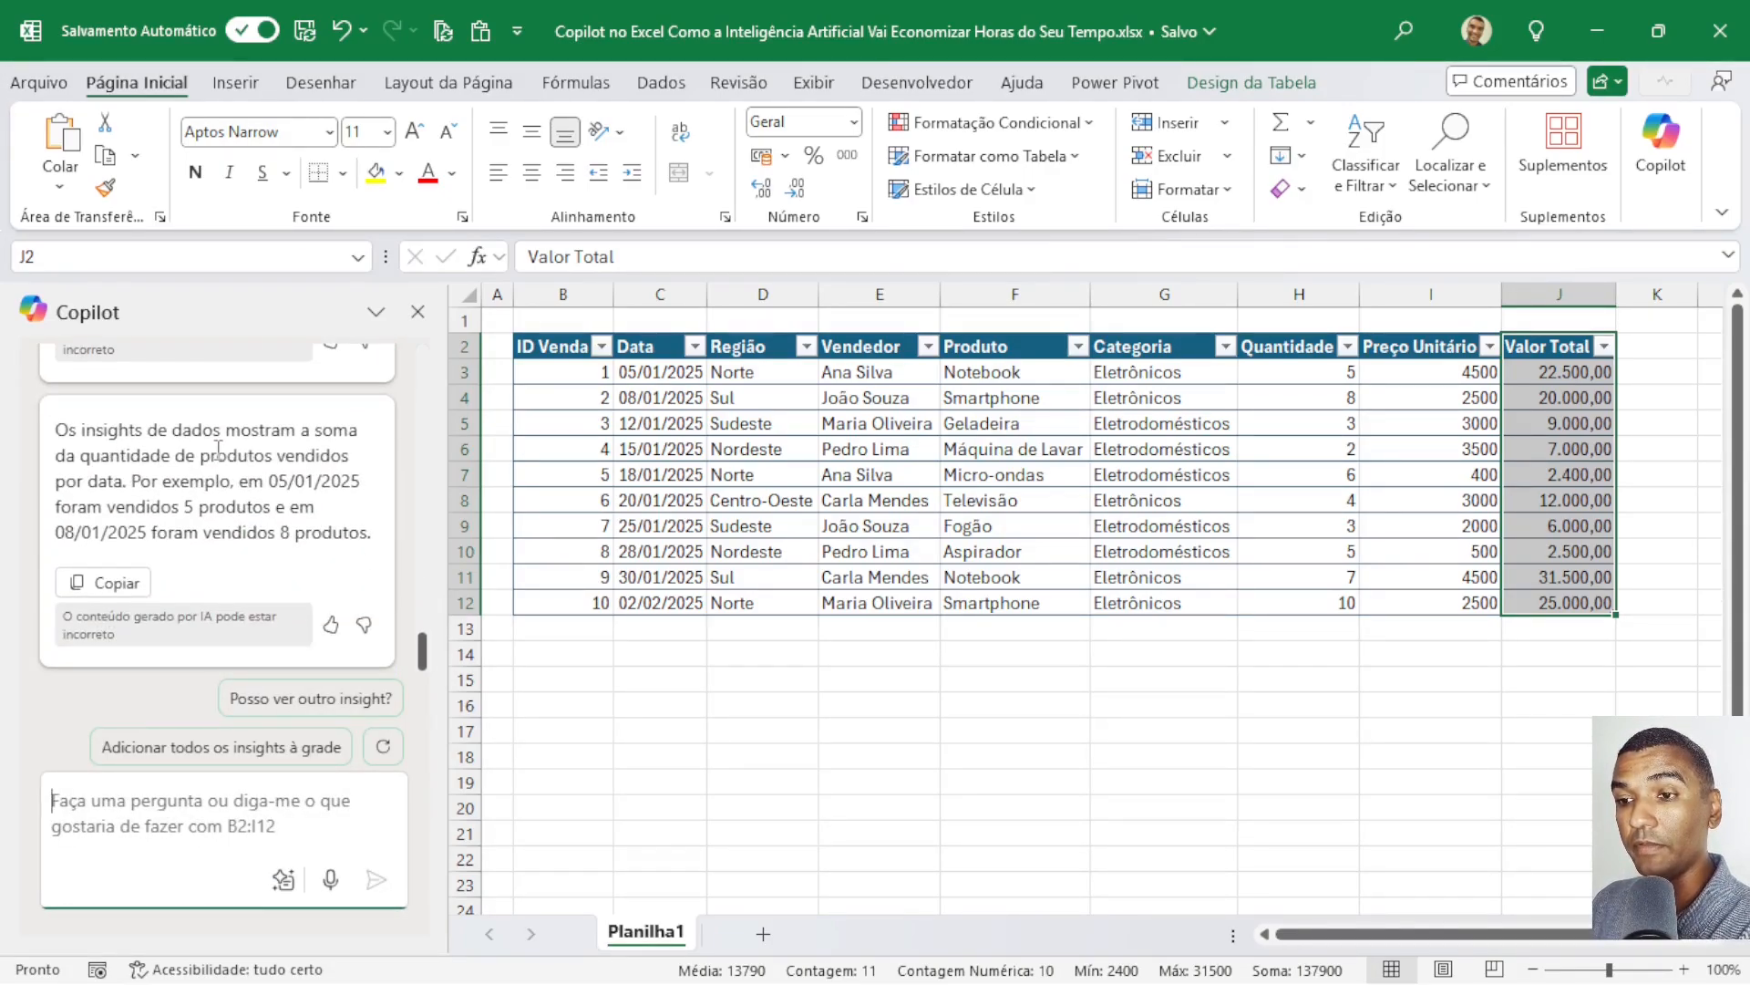
pyautogui.scroll(3, 219, 447)
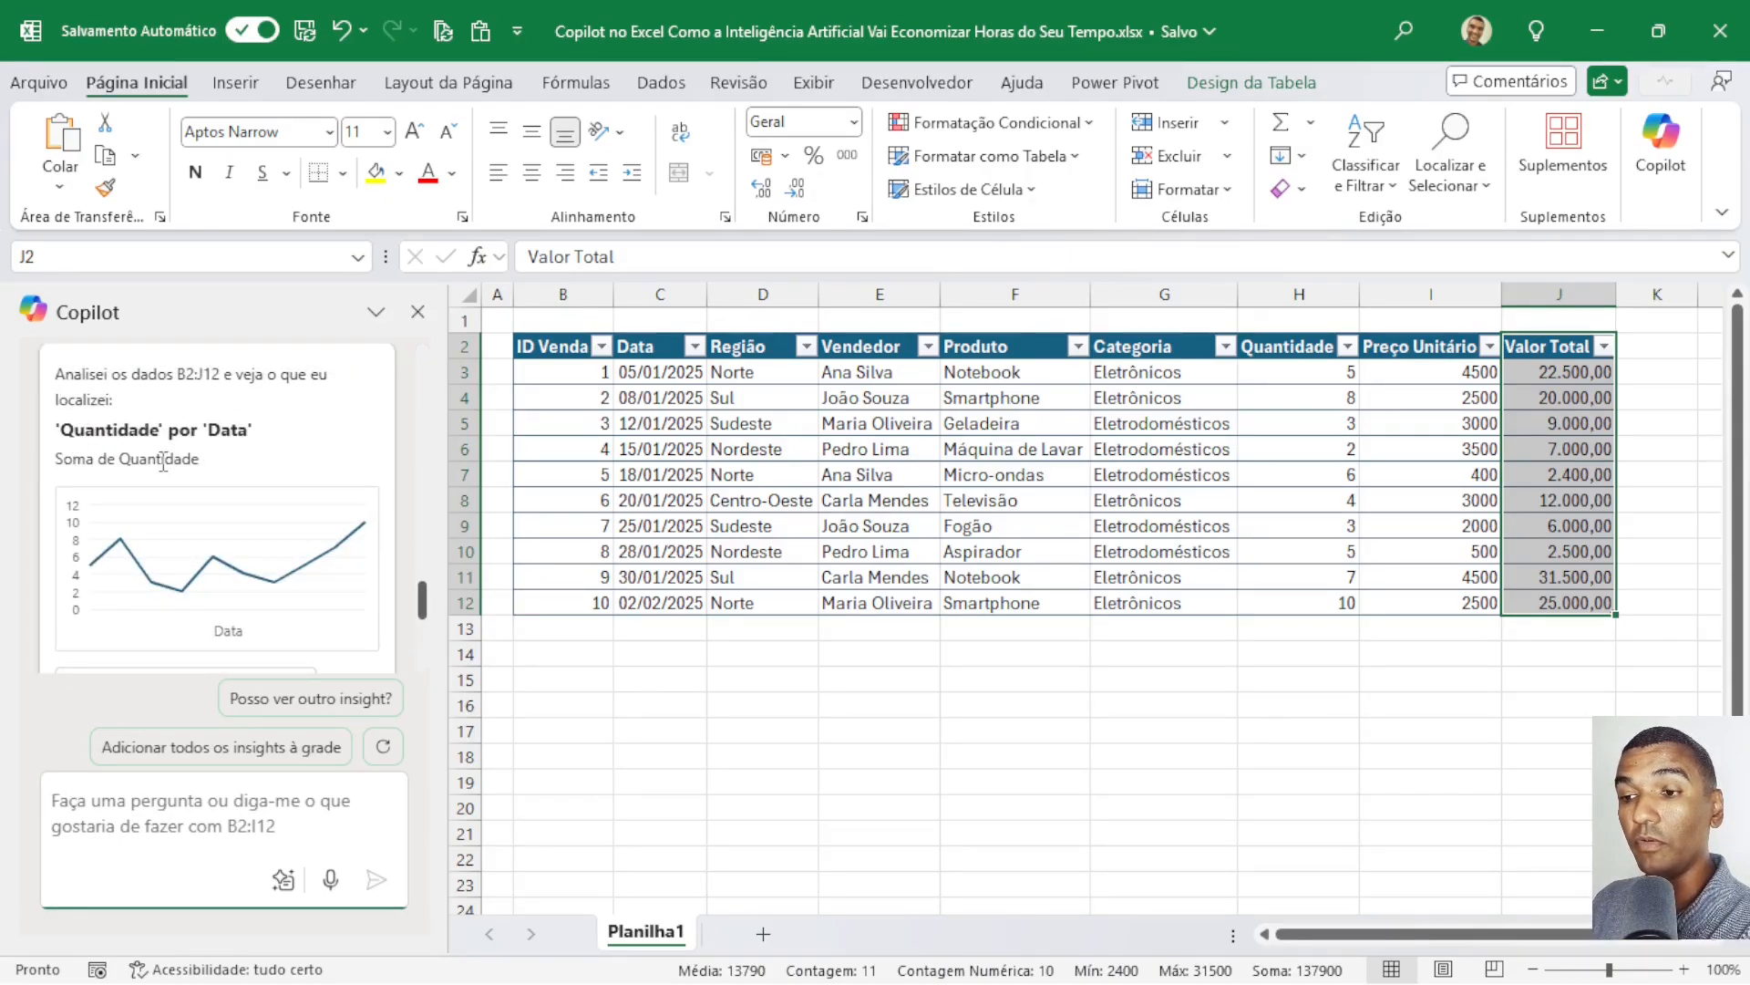
pyautogui.scroll(-2, 211, 542)
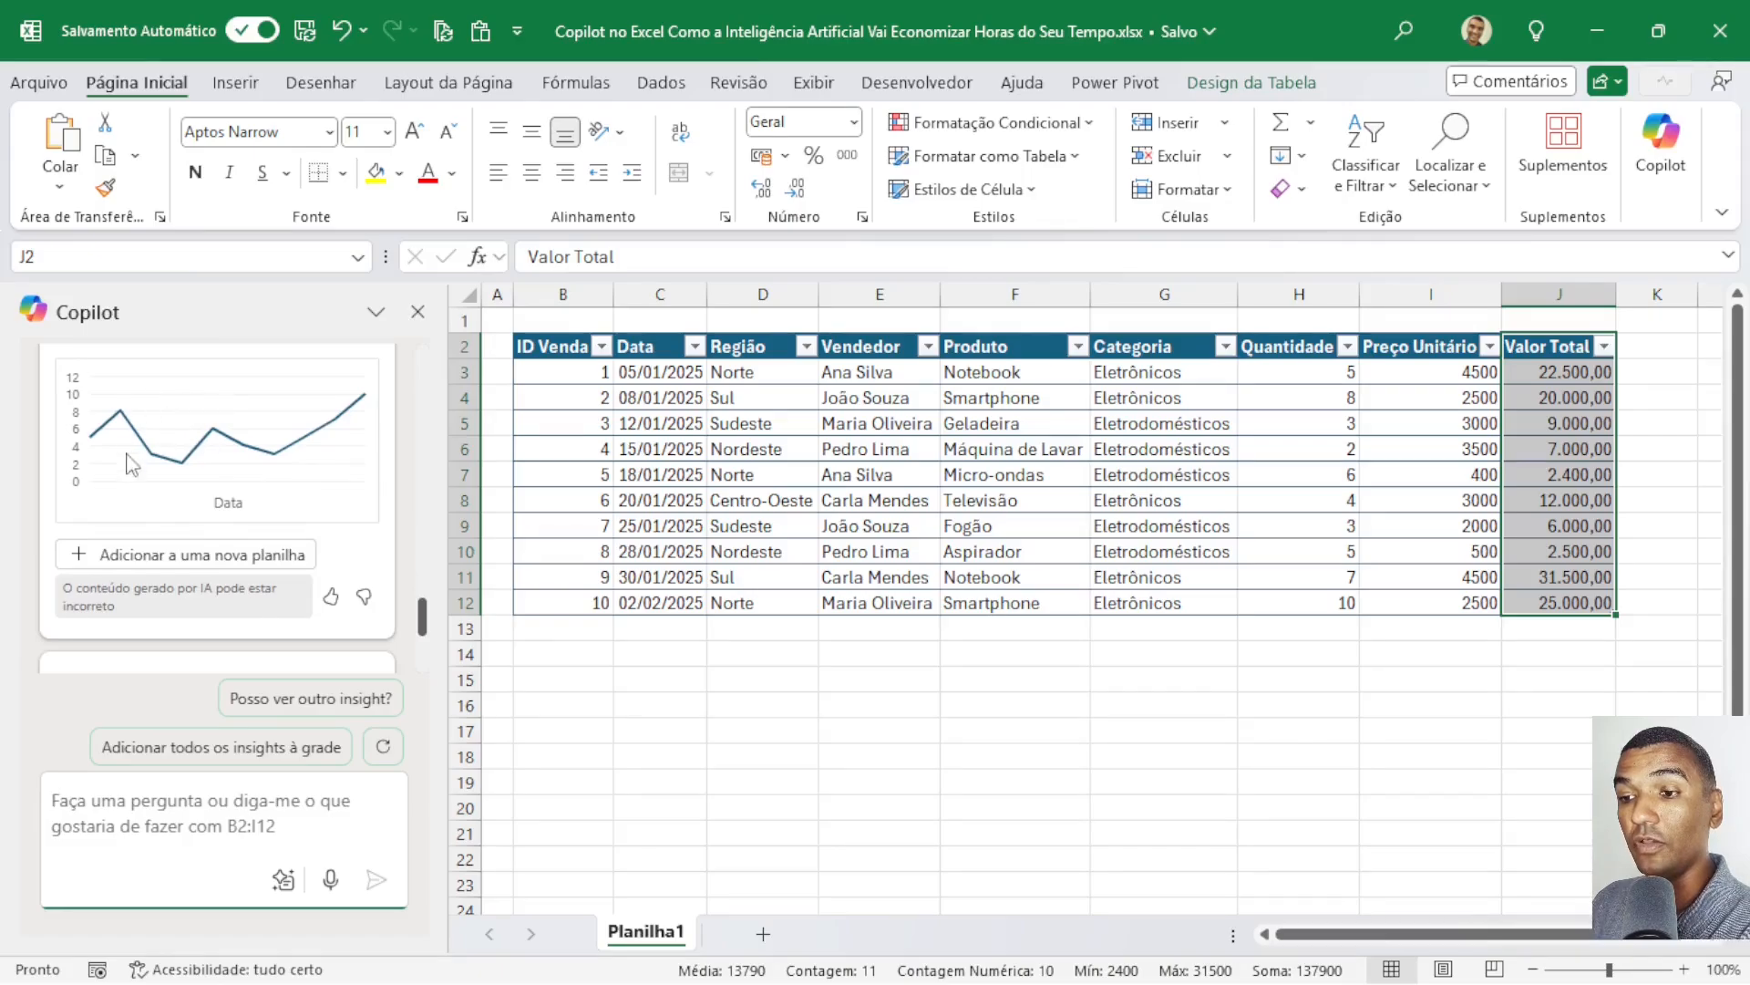
pyautogui.scroll(-4, 255, 483)
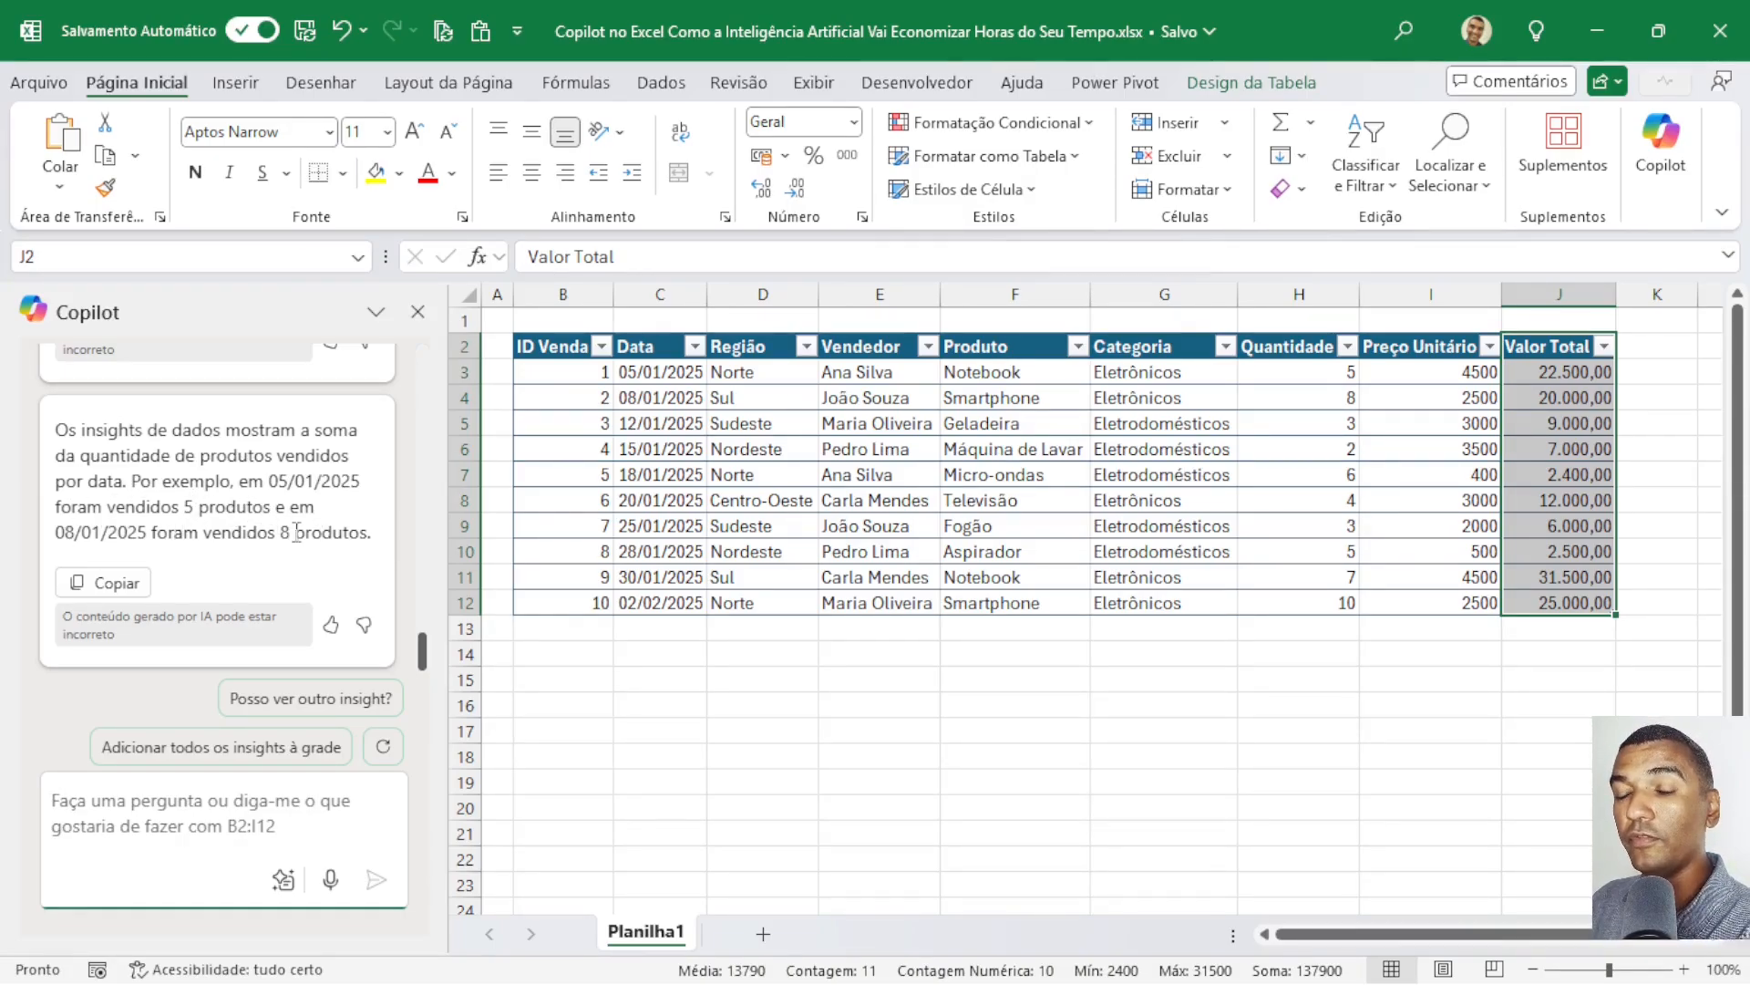
pyautogui.scroll(1, 245, 512)
pyautogui.scroll(-1, 243, 511)
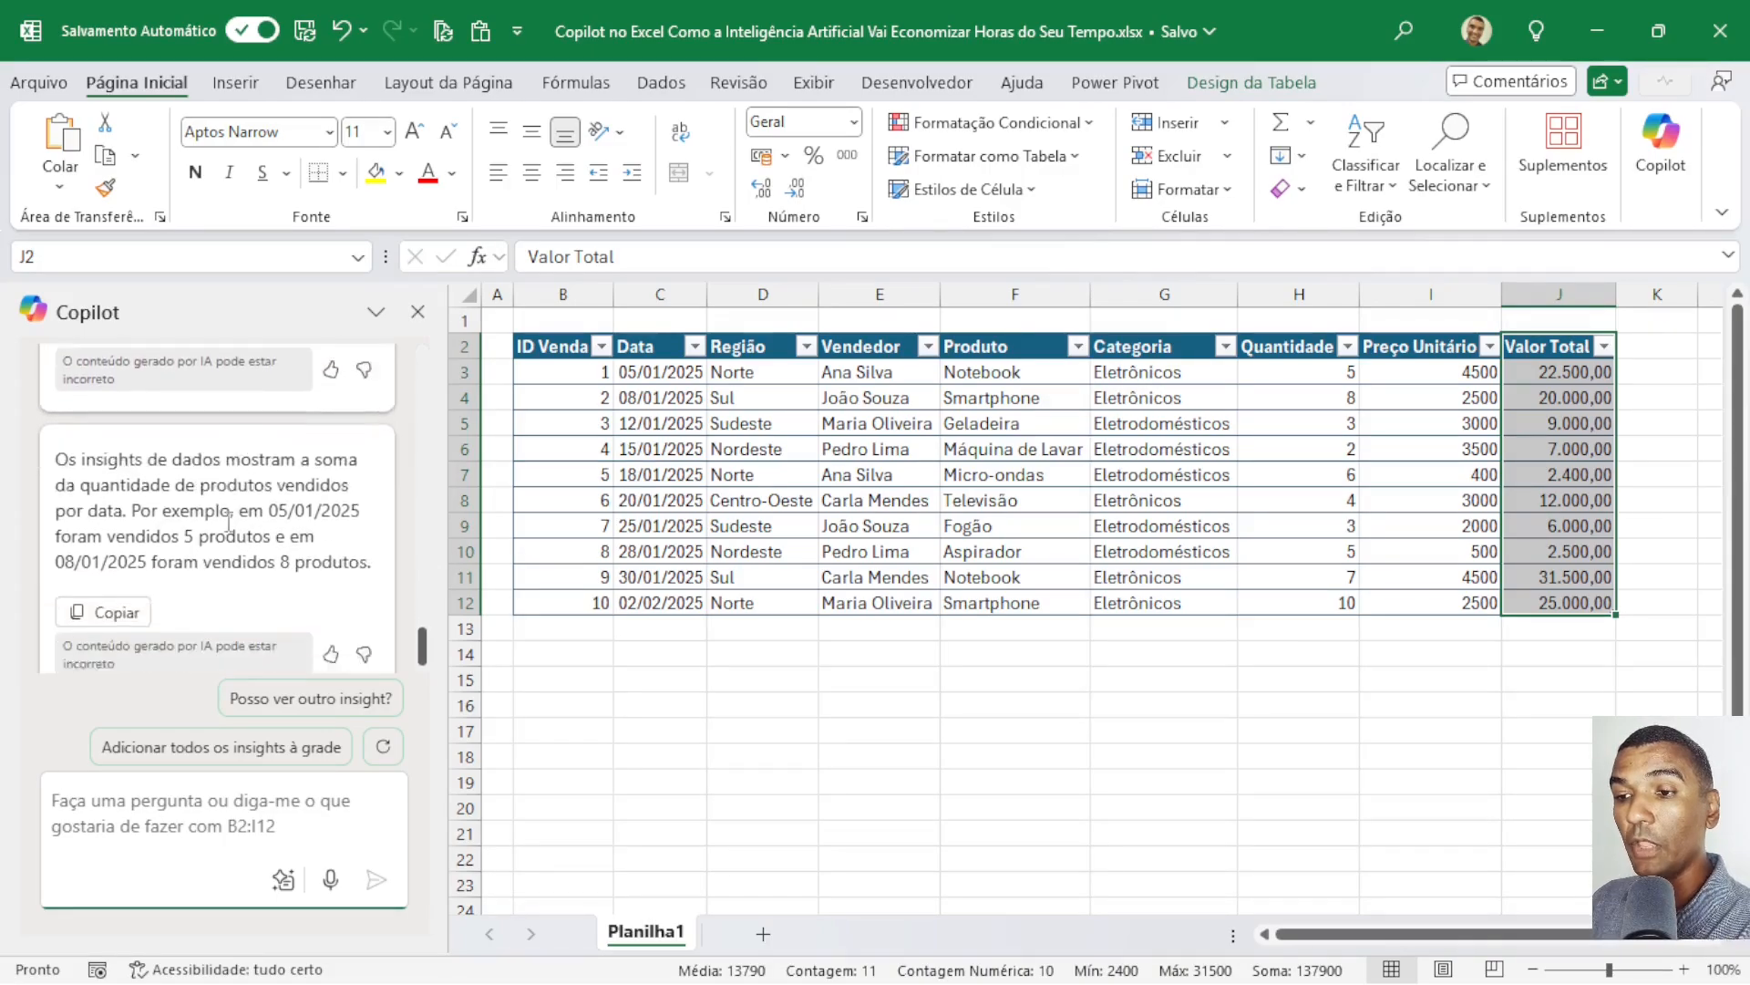
# Copy Copilot's insight explanation and paste it into cell B15 below the sales table.
pyautogui.click(118, 583)
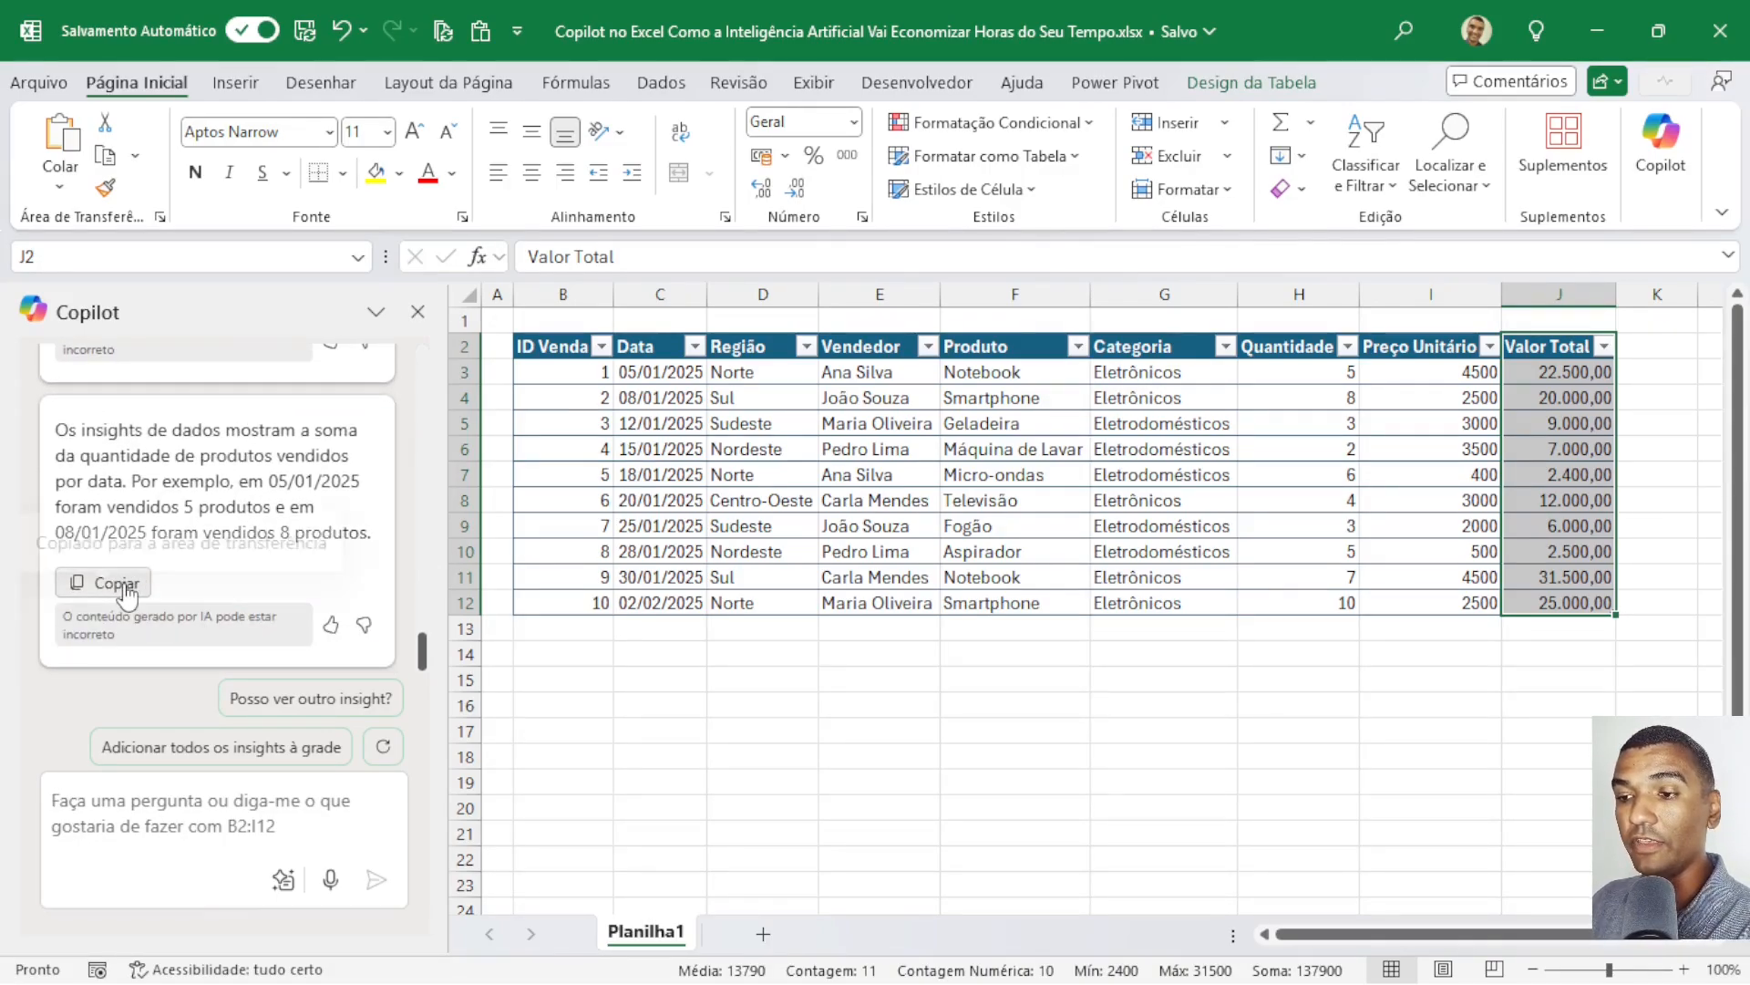
pyautogui.click(584, 676)
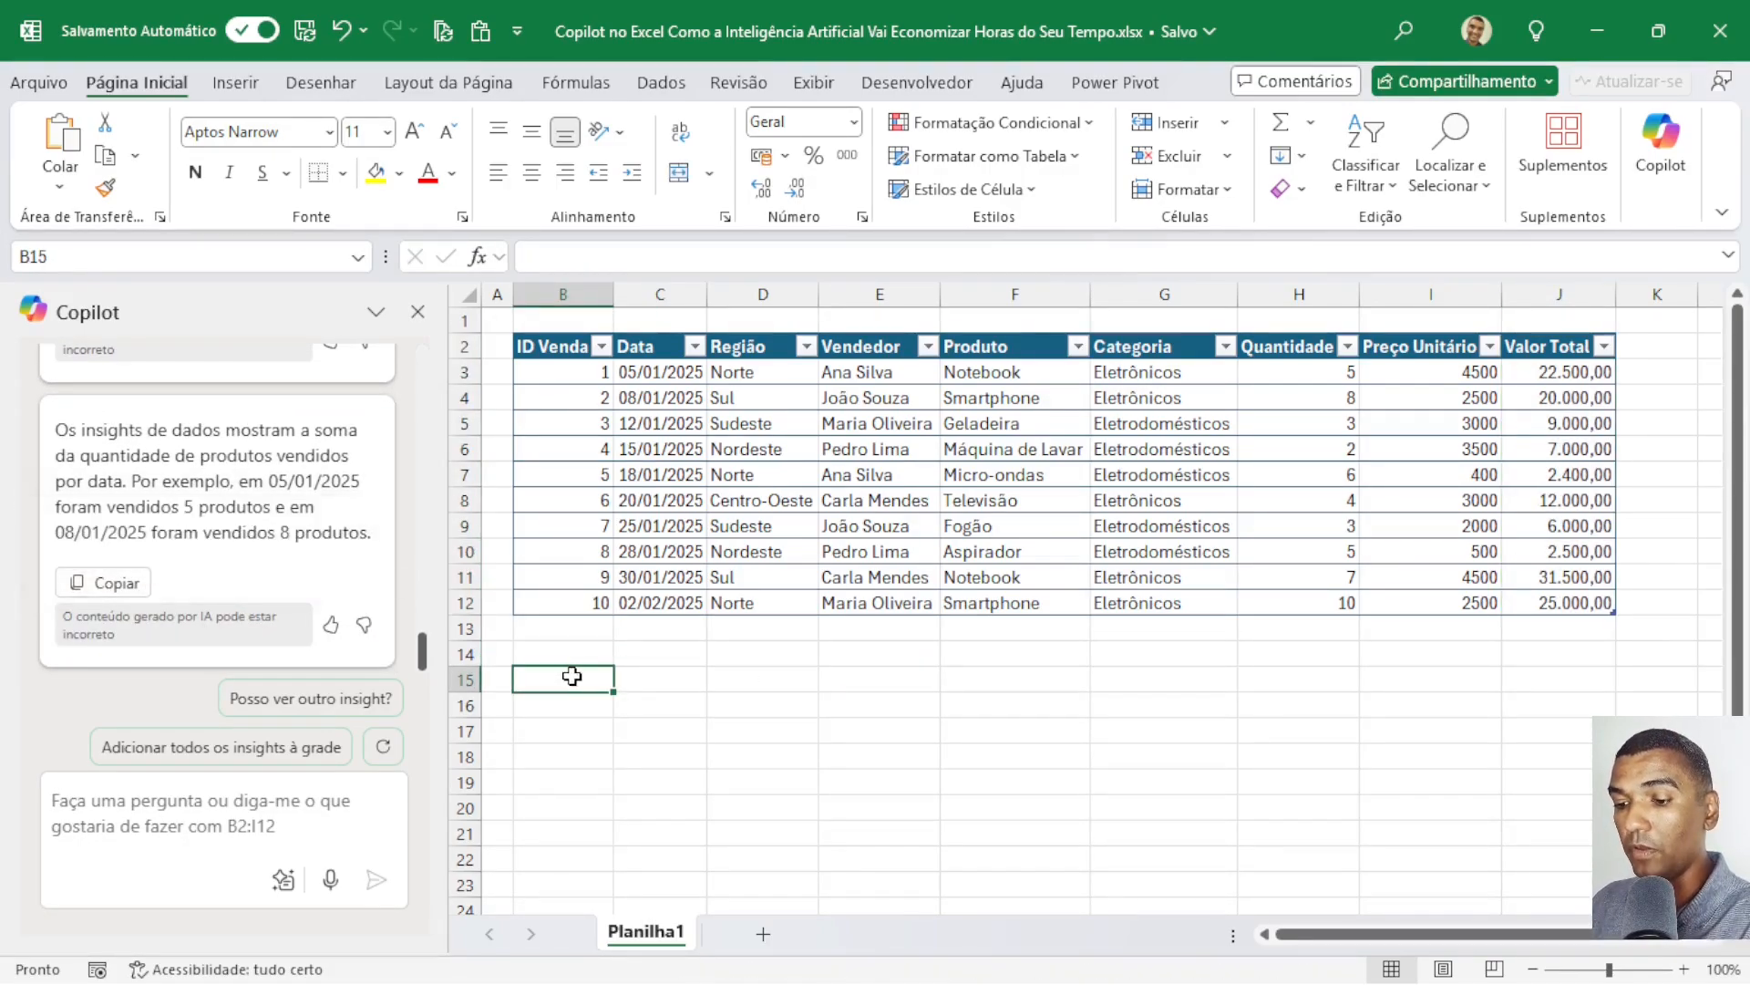
pyautogui.write('Os insights de dados mostram a soma da quantidade de produtos vendidos por data. Por exemplo, em 05/01/2025 foram vendidos 5 produtos e em 08/01/2025 foram vendidos 8 produtos.')
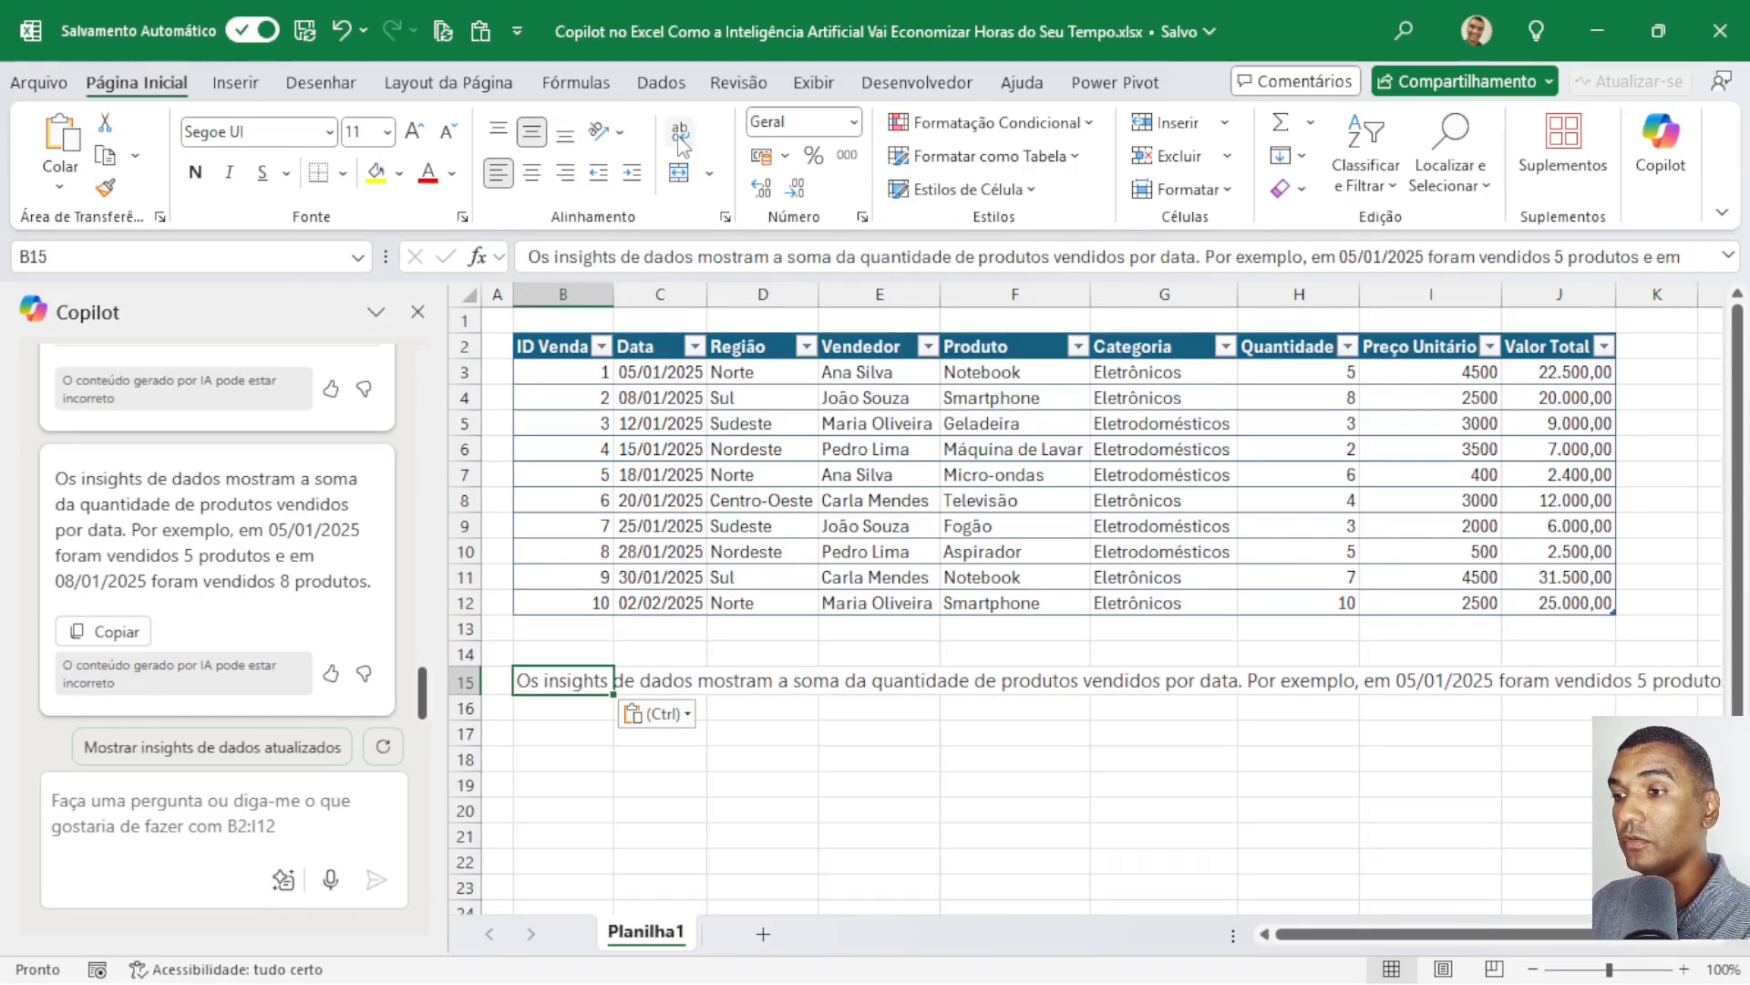
# Try wrapping the pasted insight text in cell B15 and turn the wrapping off again.
pyautogui.click(680, 134)
pyautogui.scroll(-7, 600, 670)
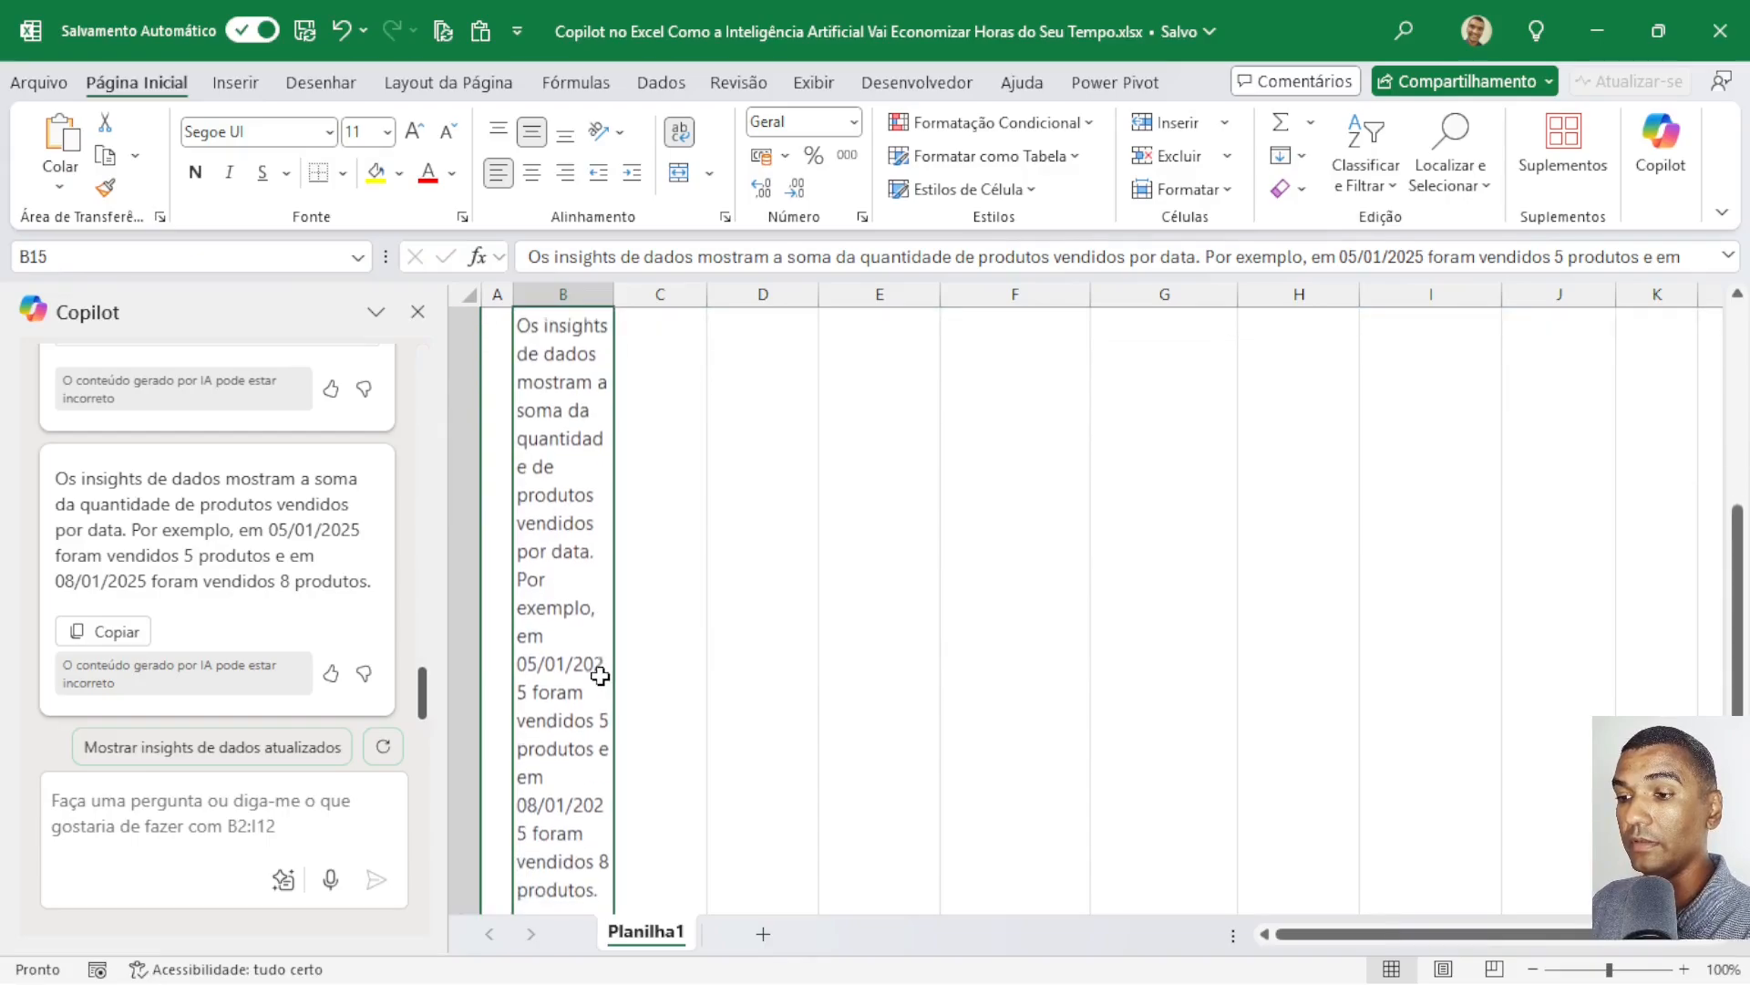
pyautogui.scroll(5, 600, 670)
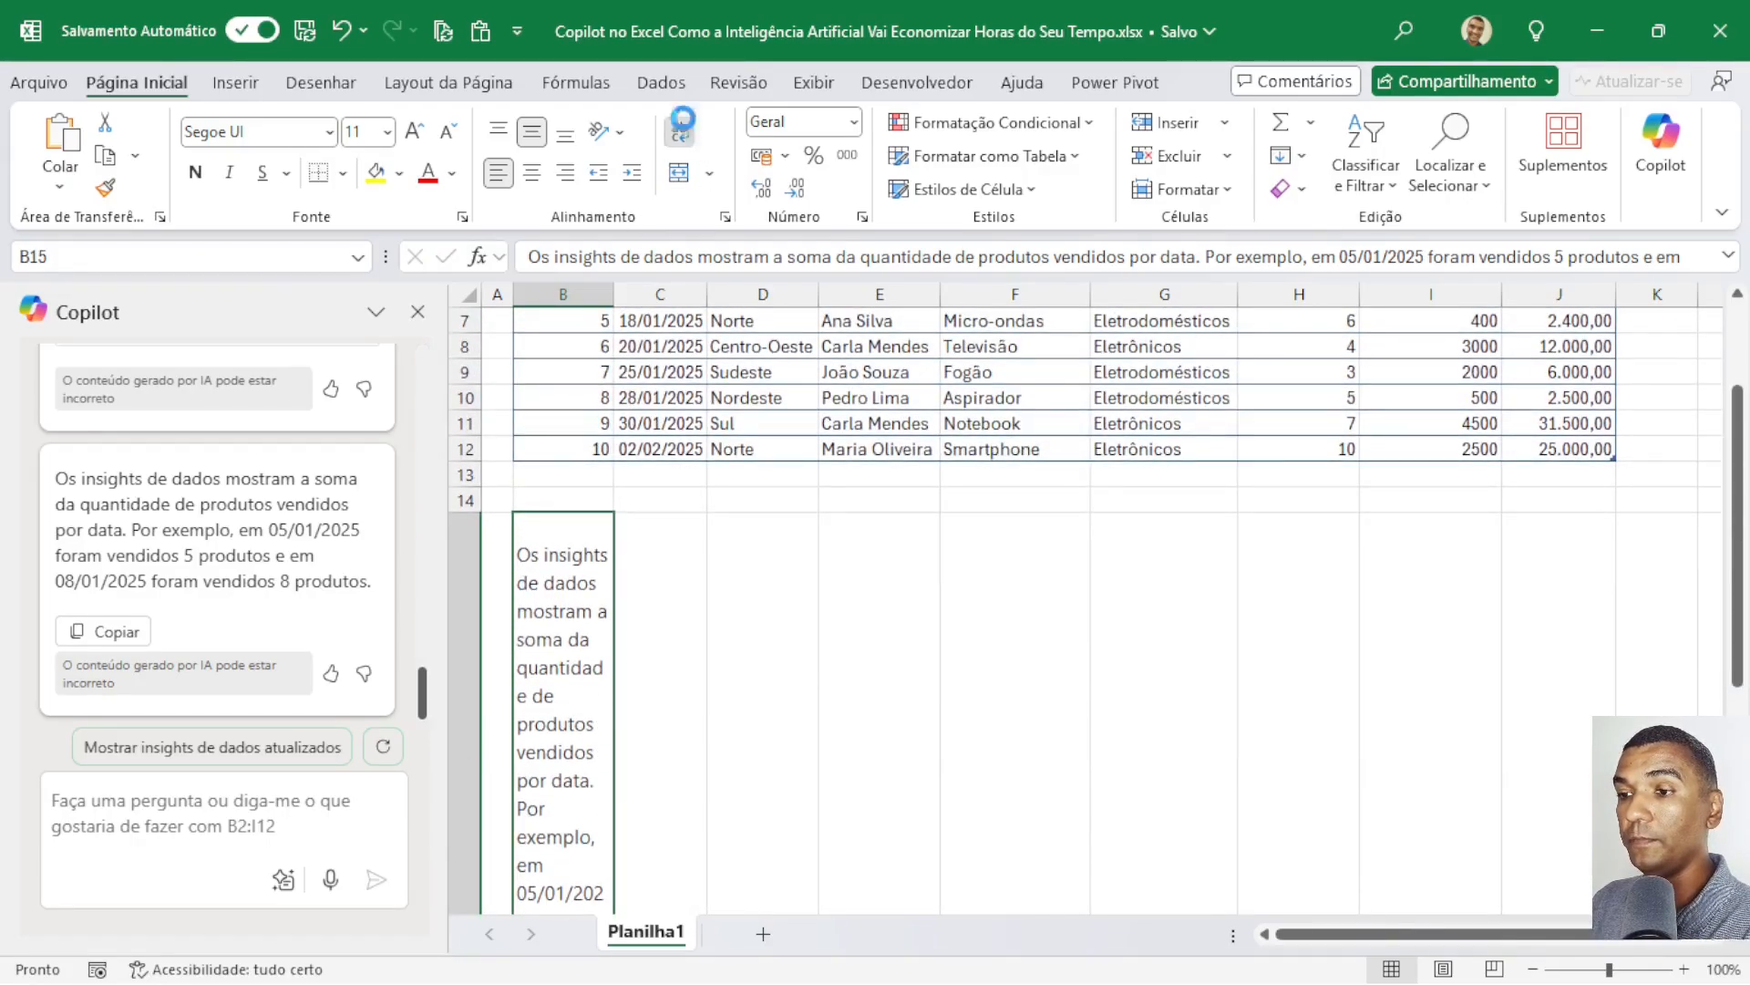
pyautogui.click(680, 134)
# Ask Copilot for a chart of quantity by date with the prompt "gere um gráfico de quantidade por data".
pyautogui.scroll(5, 258, 602)
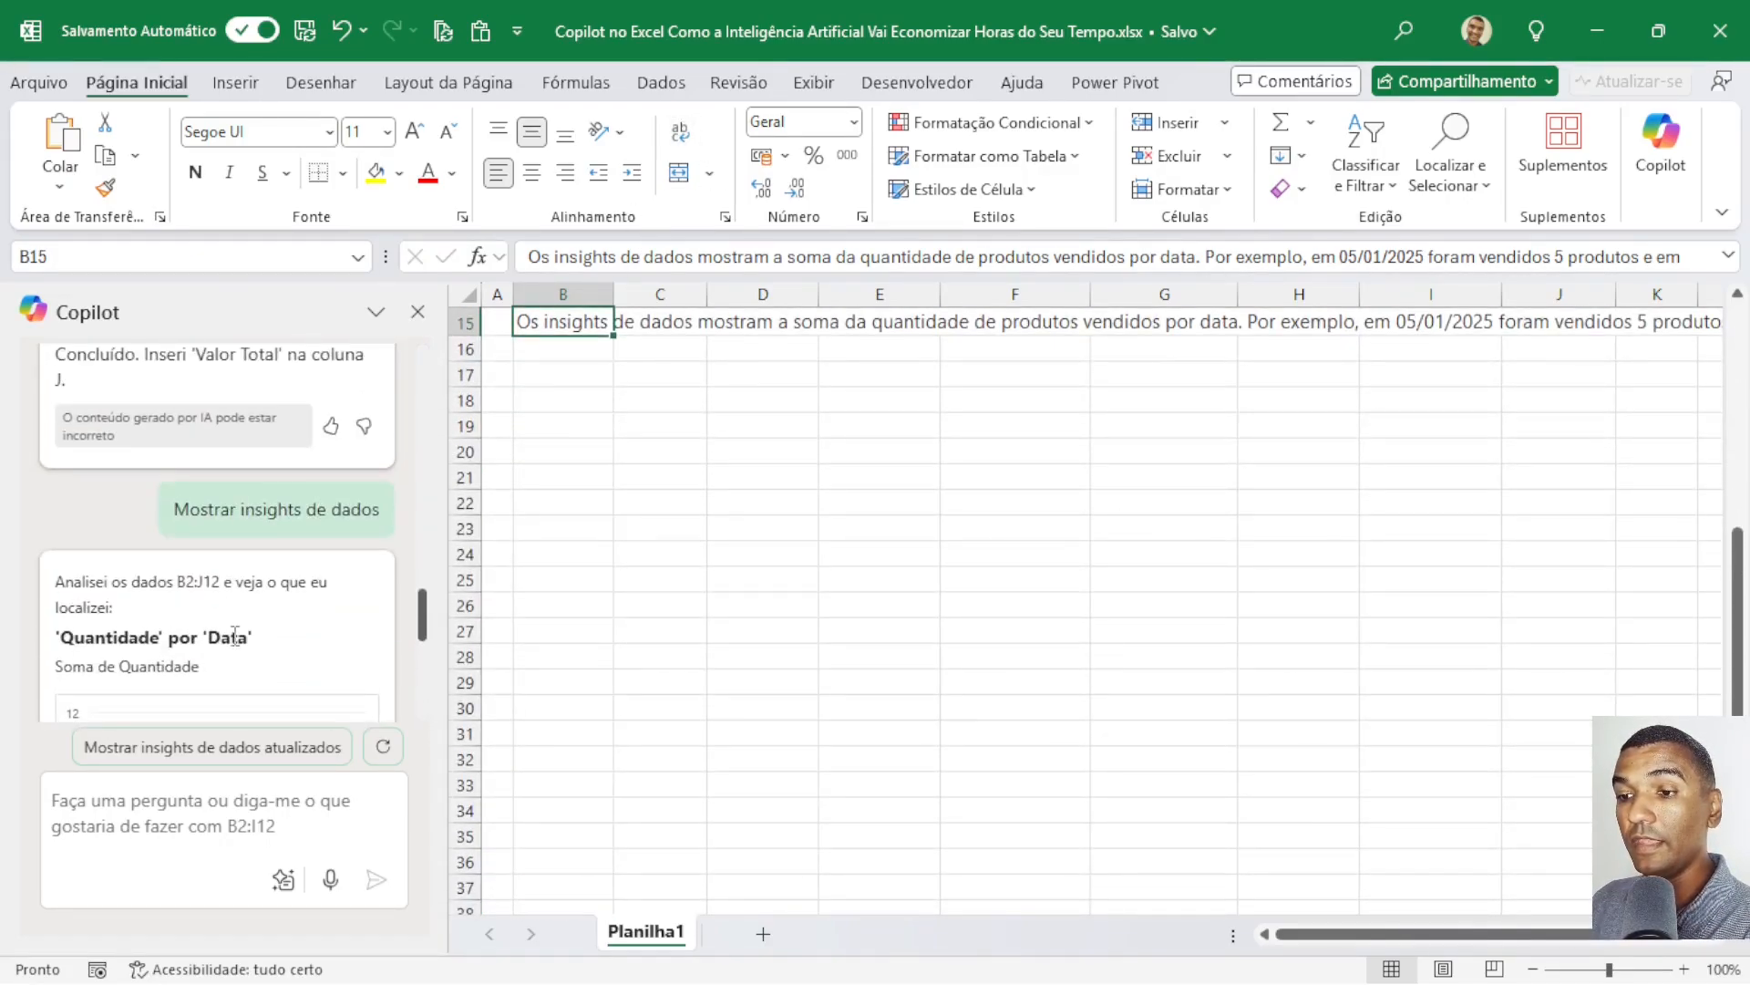
pyautogui.scroll(2, 235, 636)
pyautogui.scroll(-4, 219, 584)
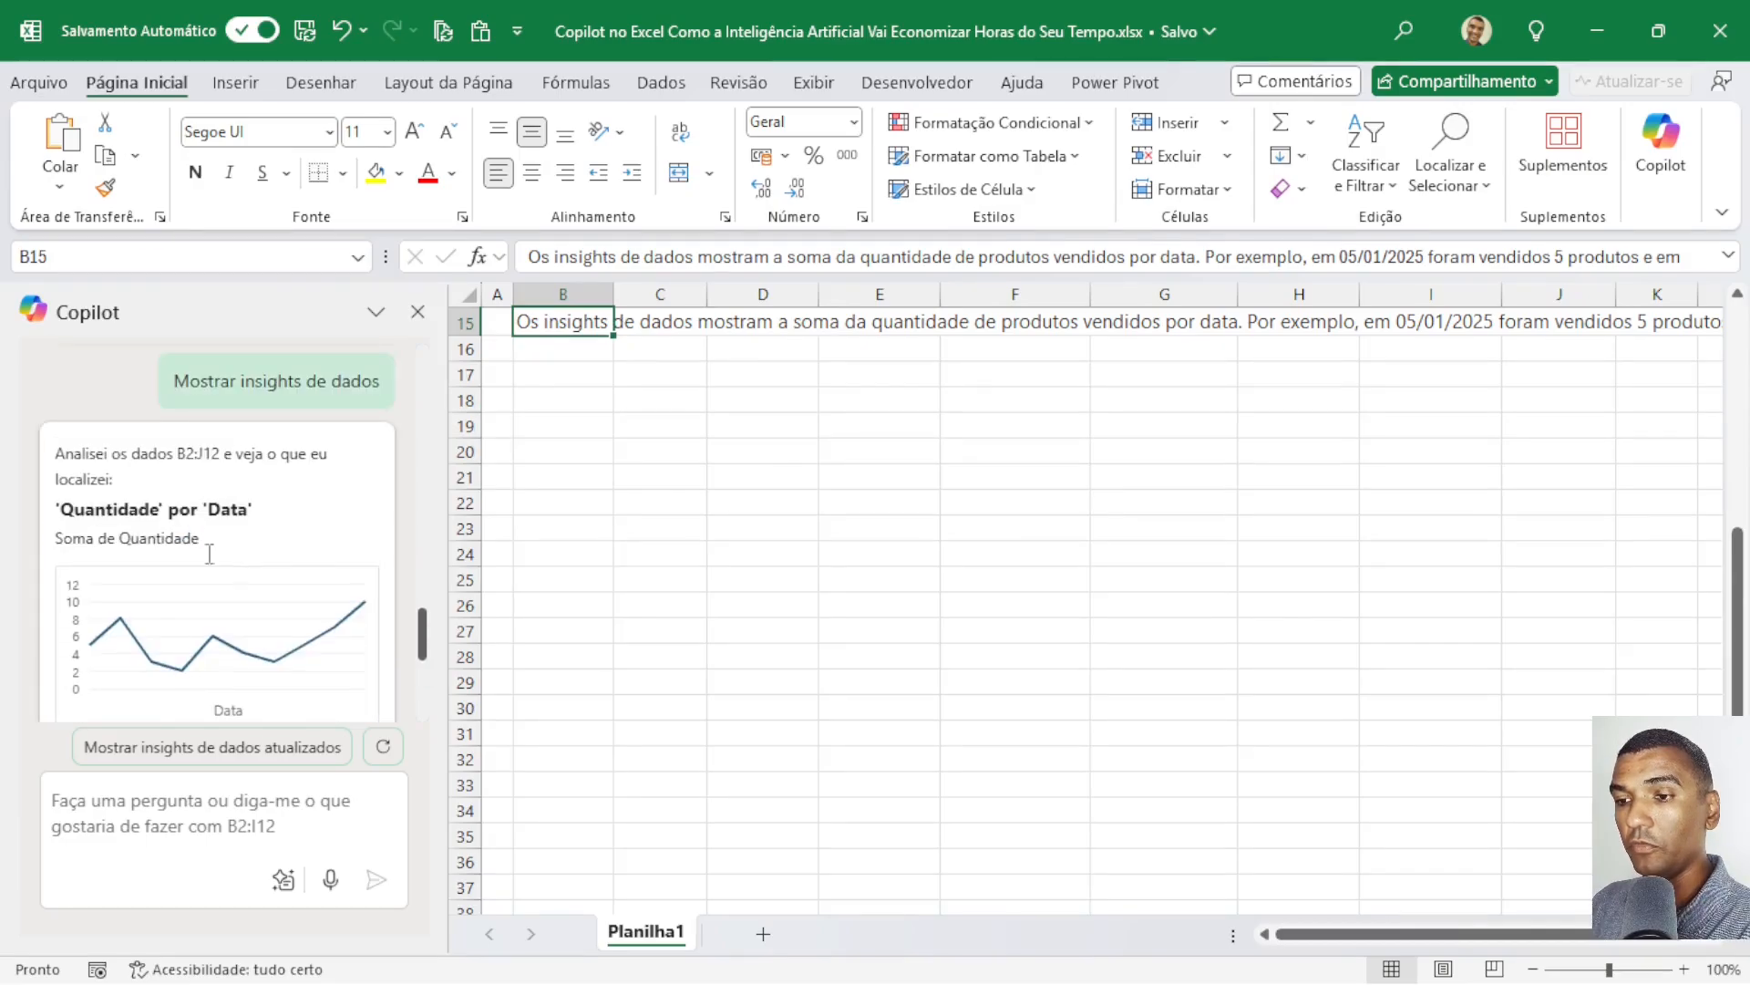
pyautogui.scroll(-2, 235, 638)
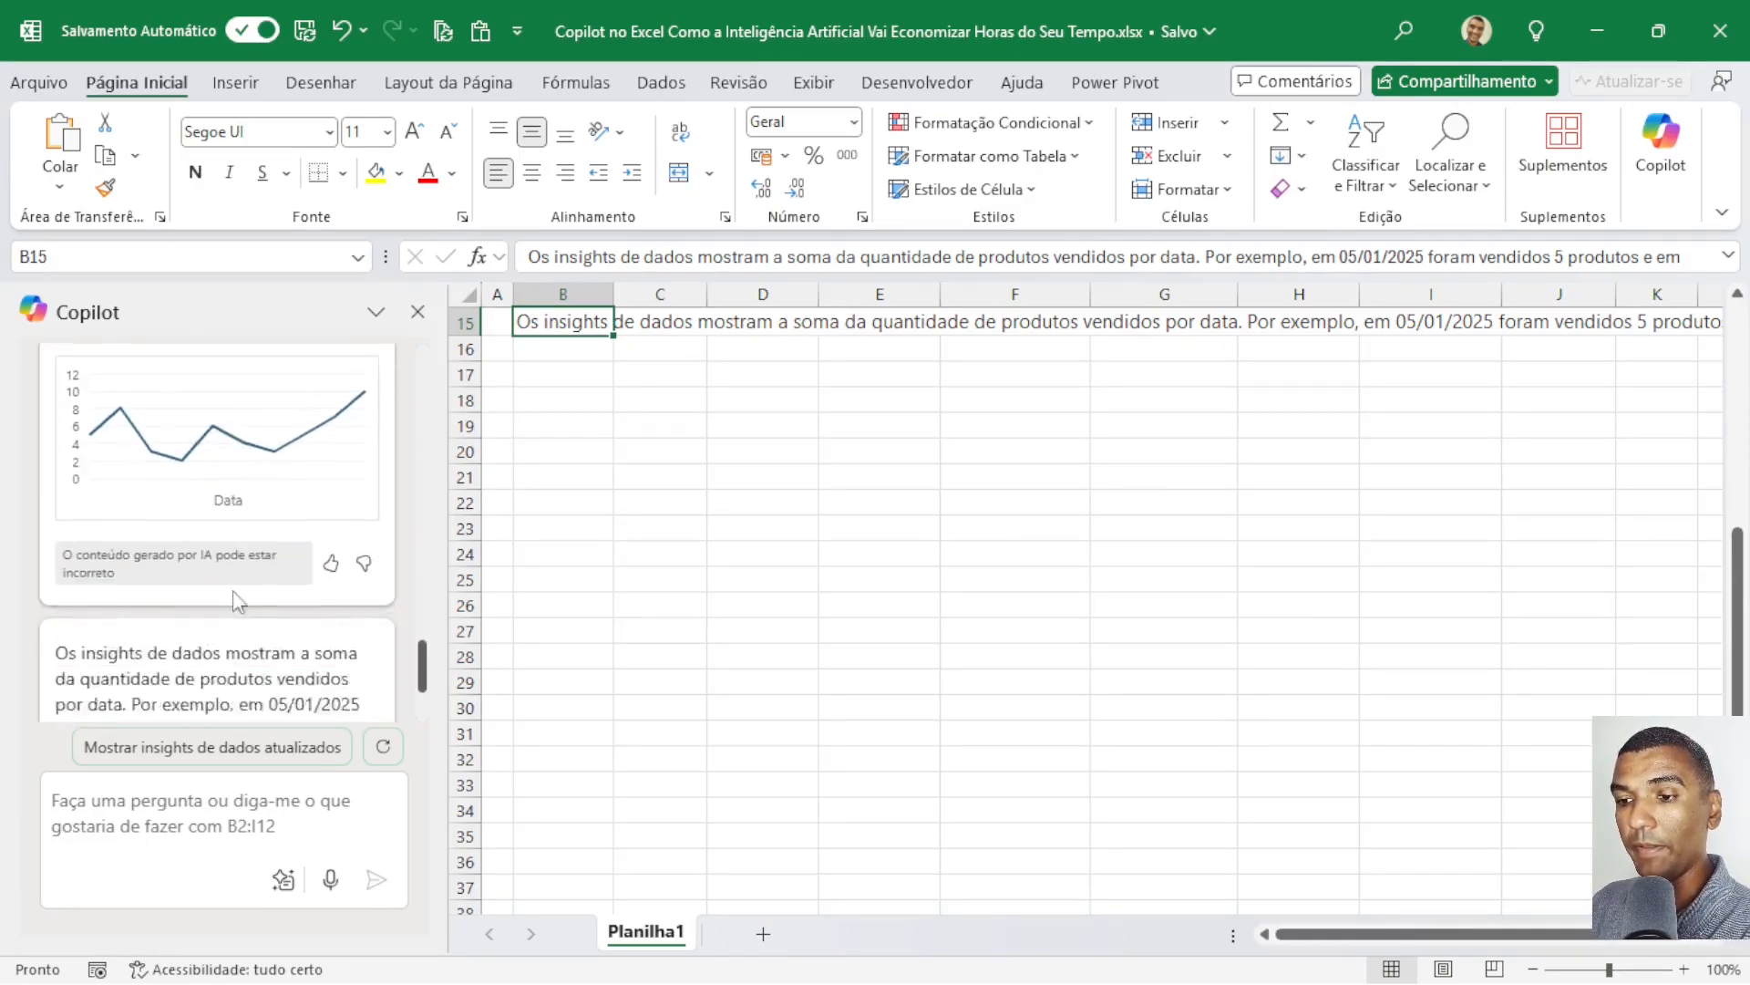
pyautogui.scroll(-1, 239, 601)
pyautogui.scroll(-2, 217, 429)
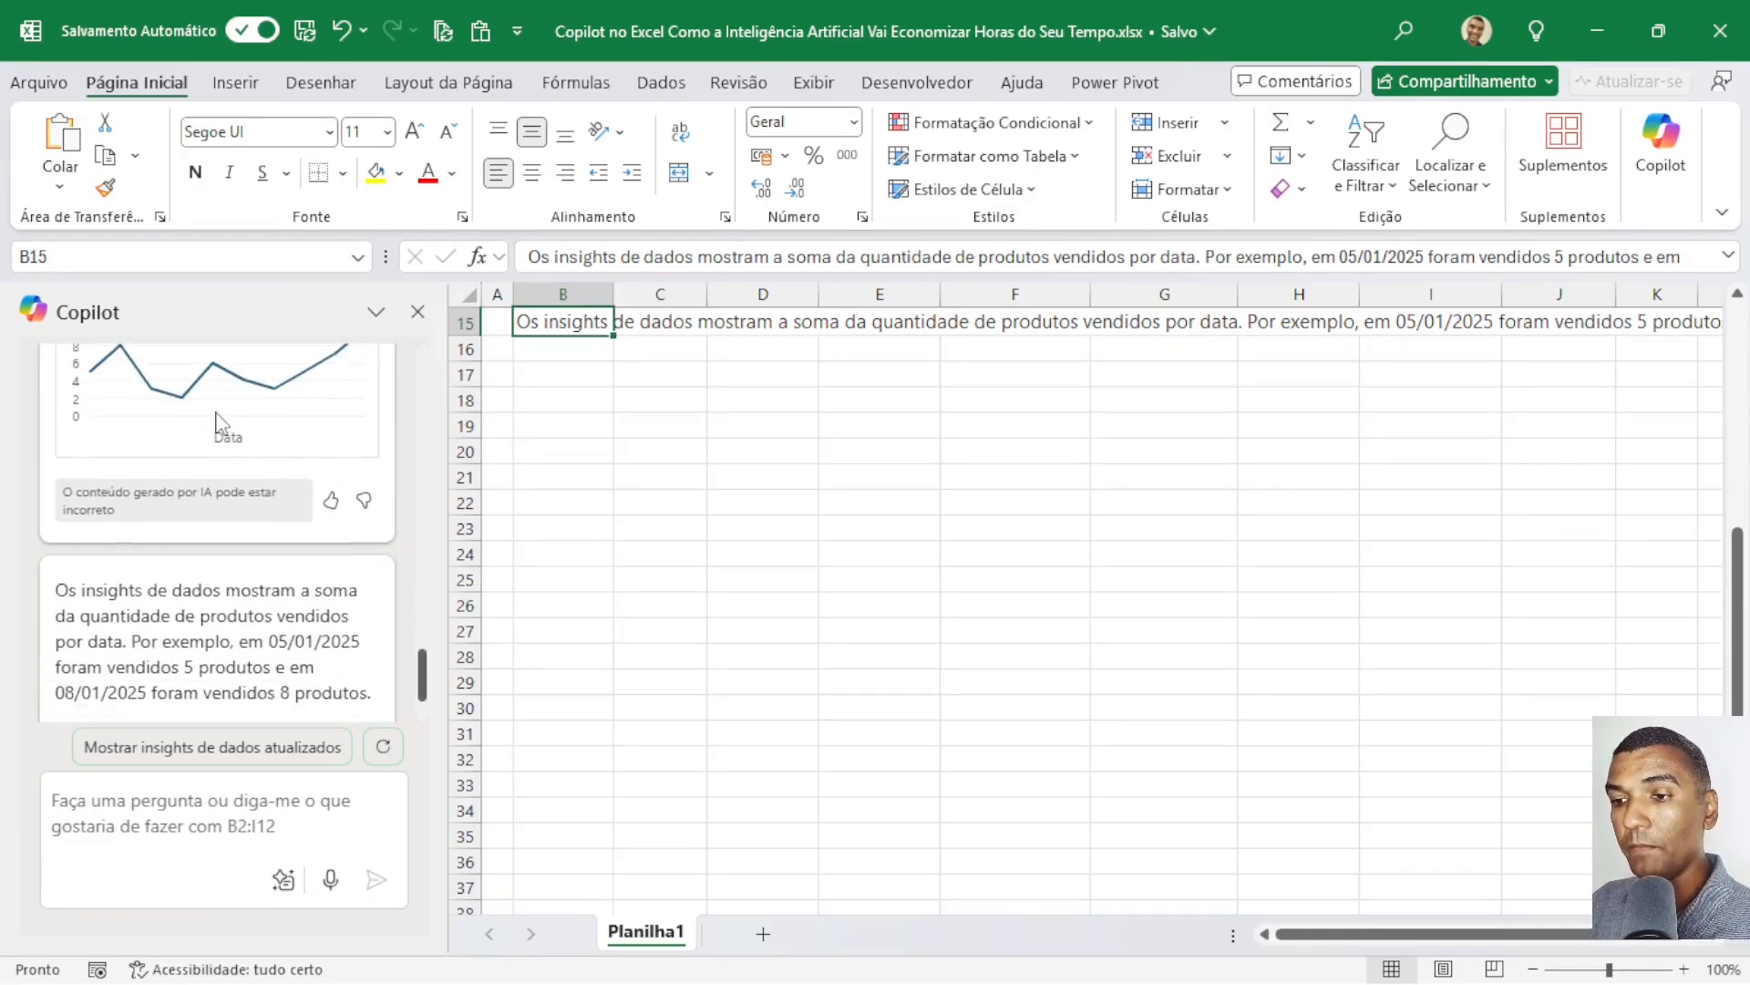
pyautogui.click(155, 799)
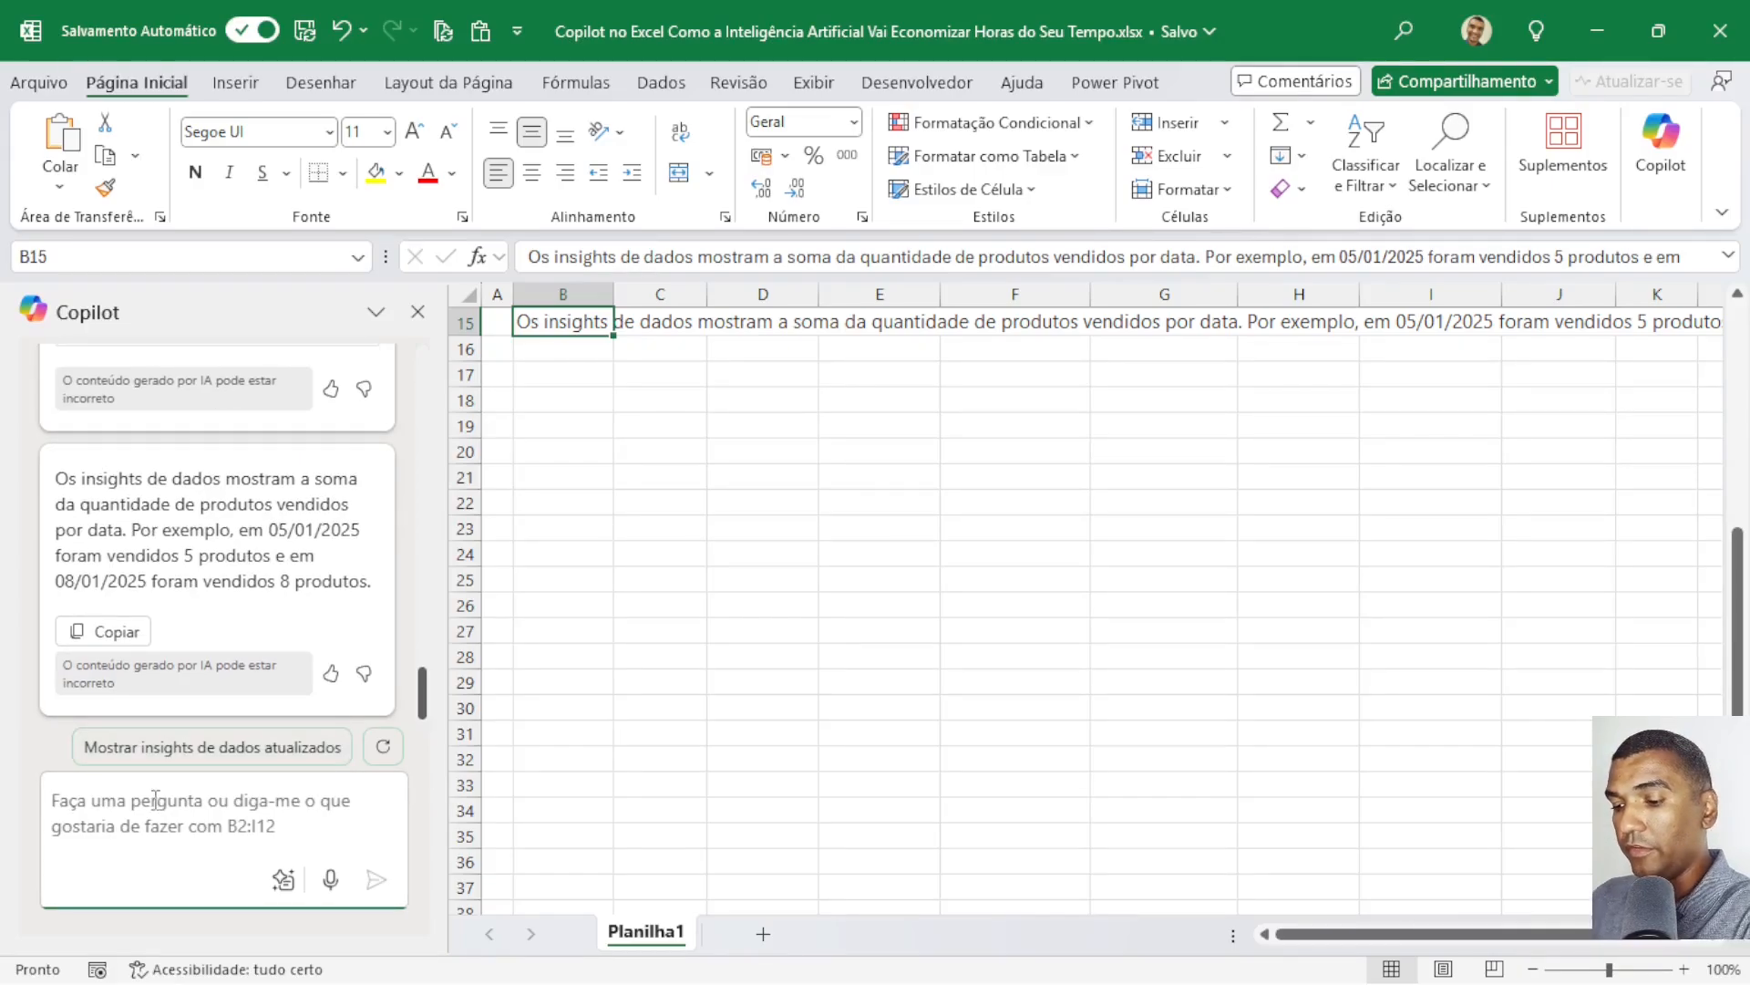
pyautogui.write('gere um g')
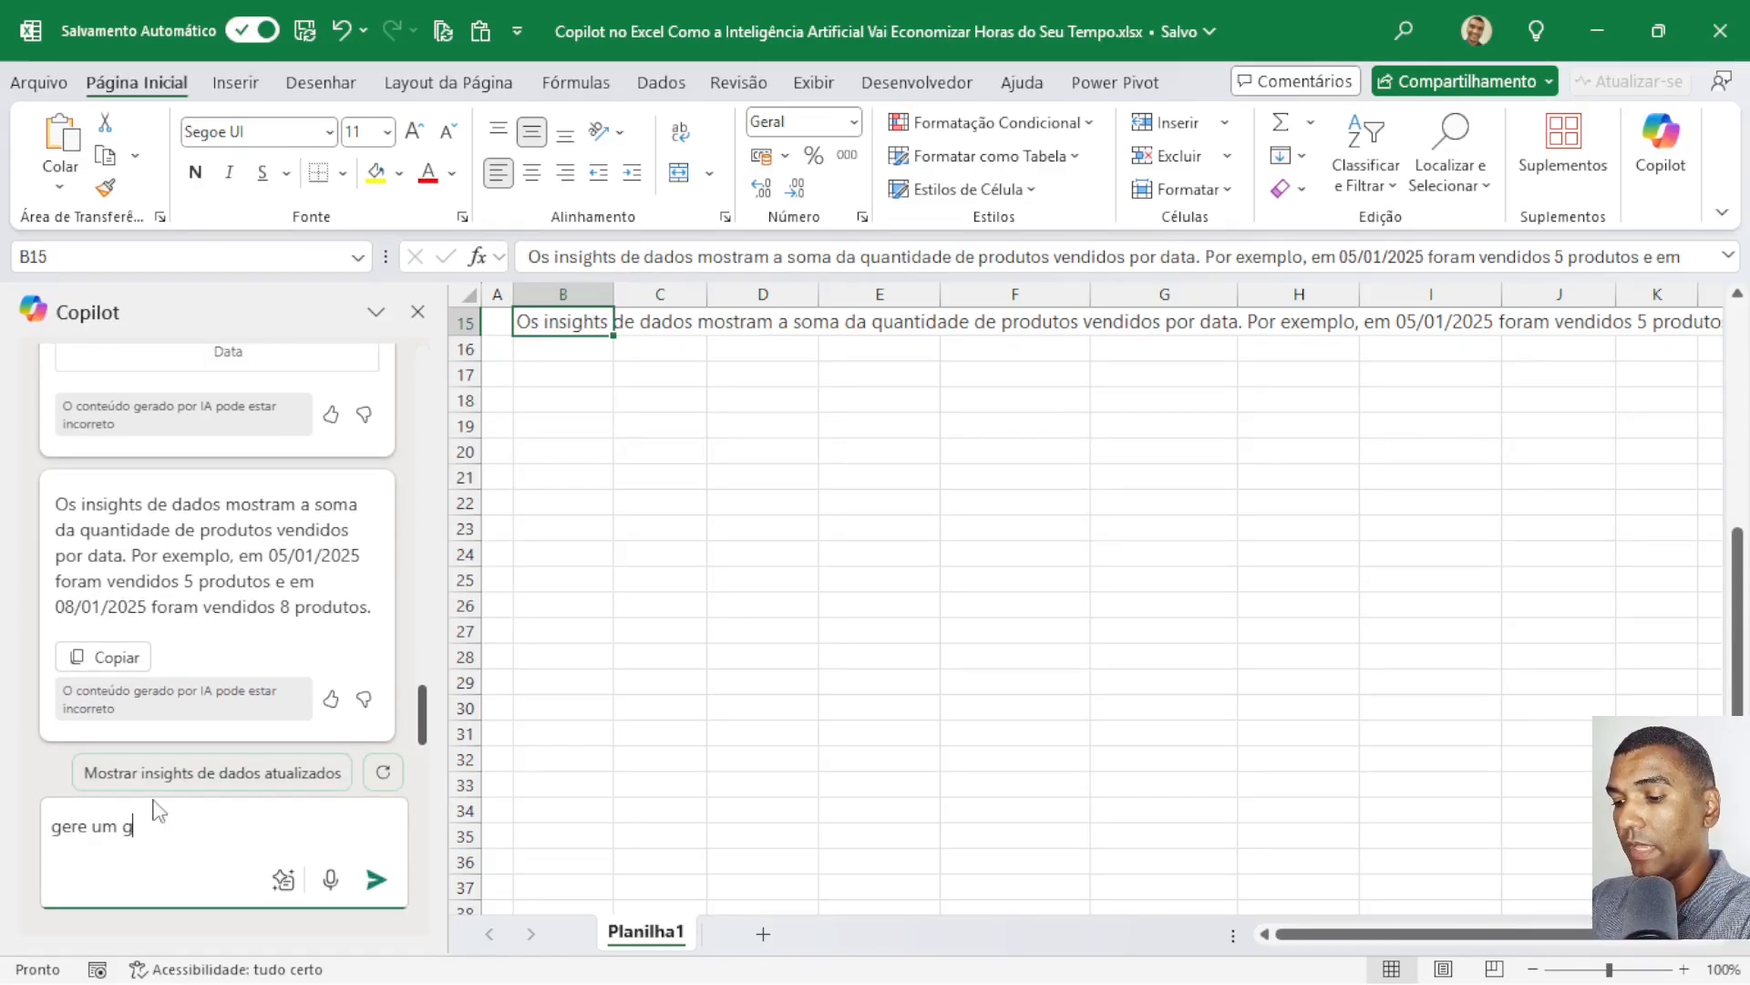
pyautogui.write('ráficom')
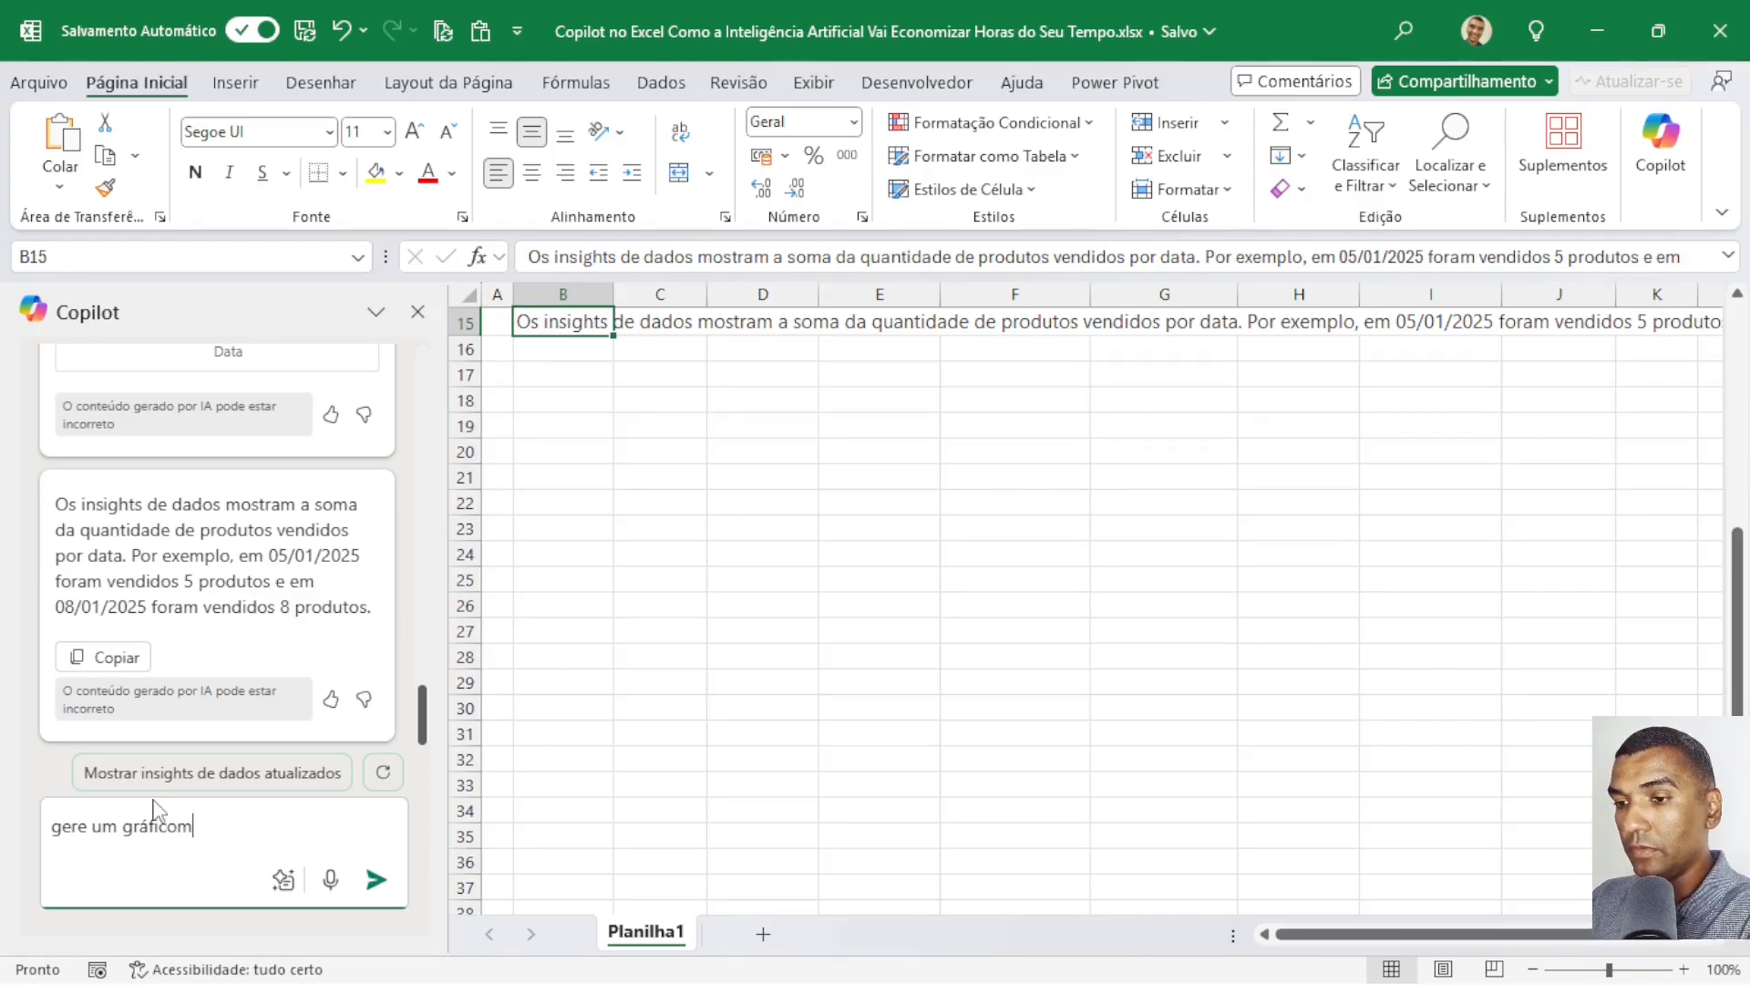
pyautogui.write(' de quan')
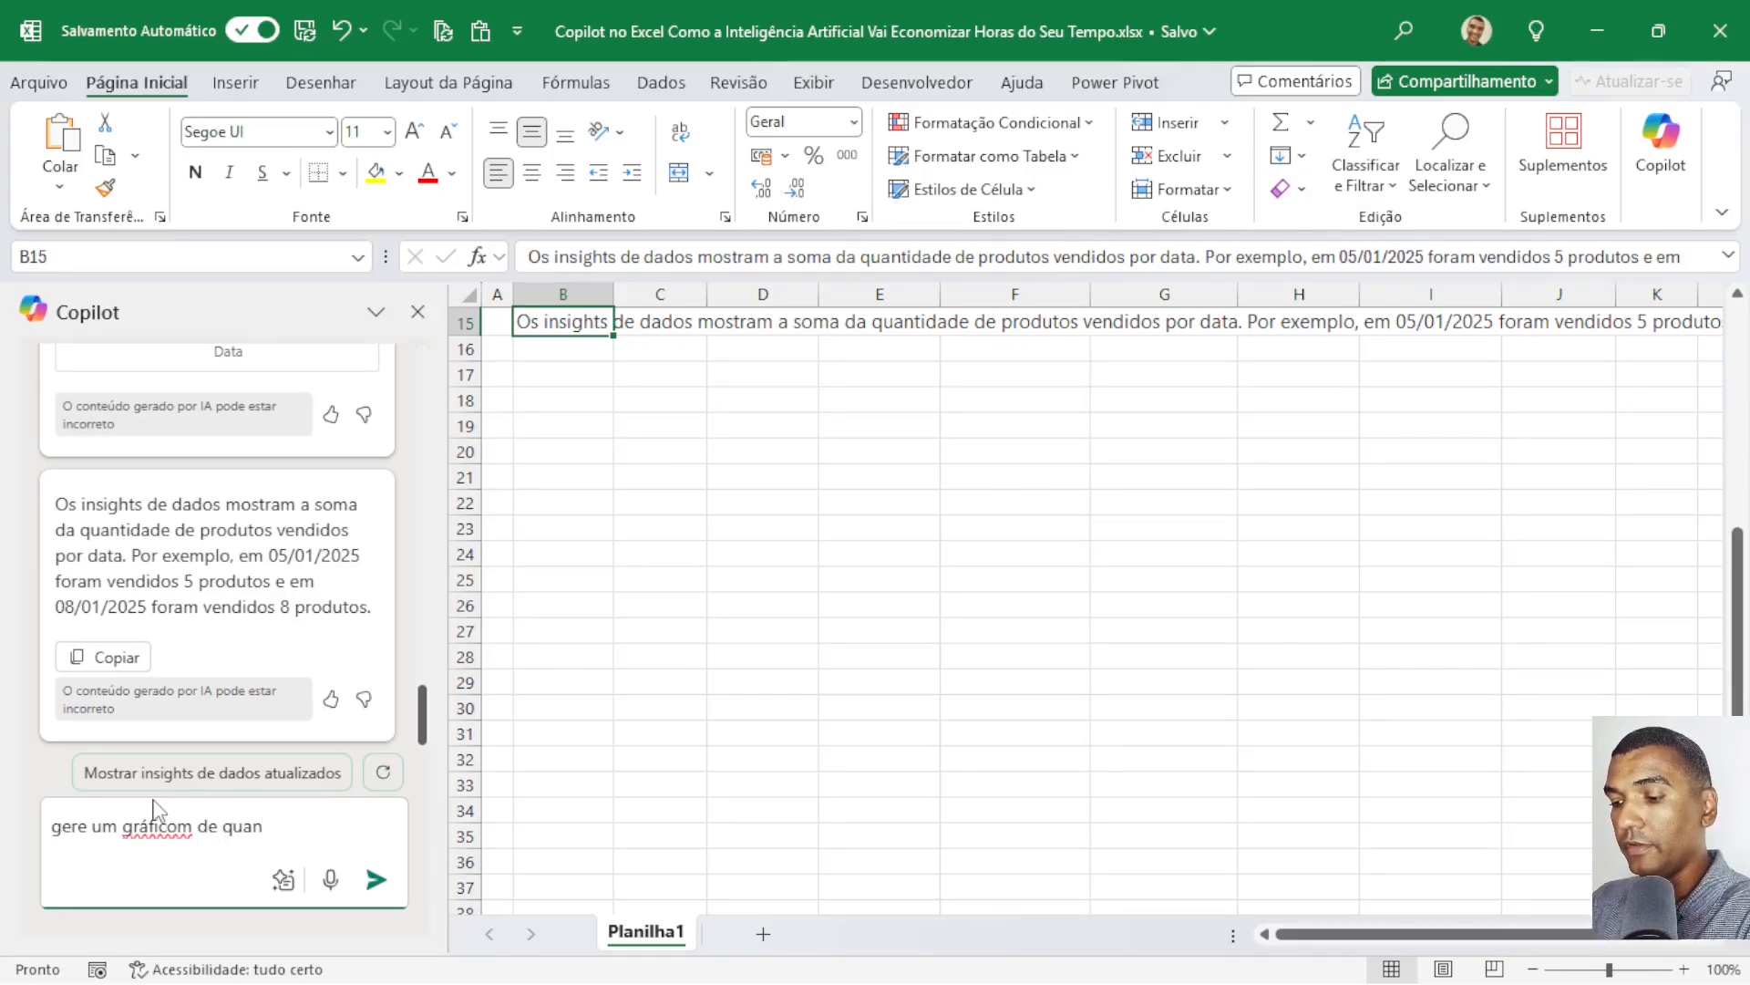
pyautogui.write('tidade por data')
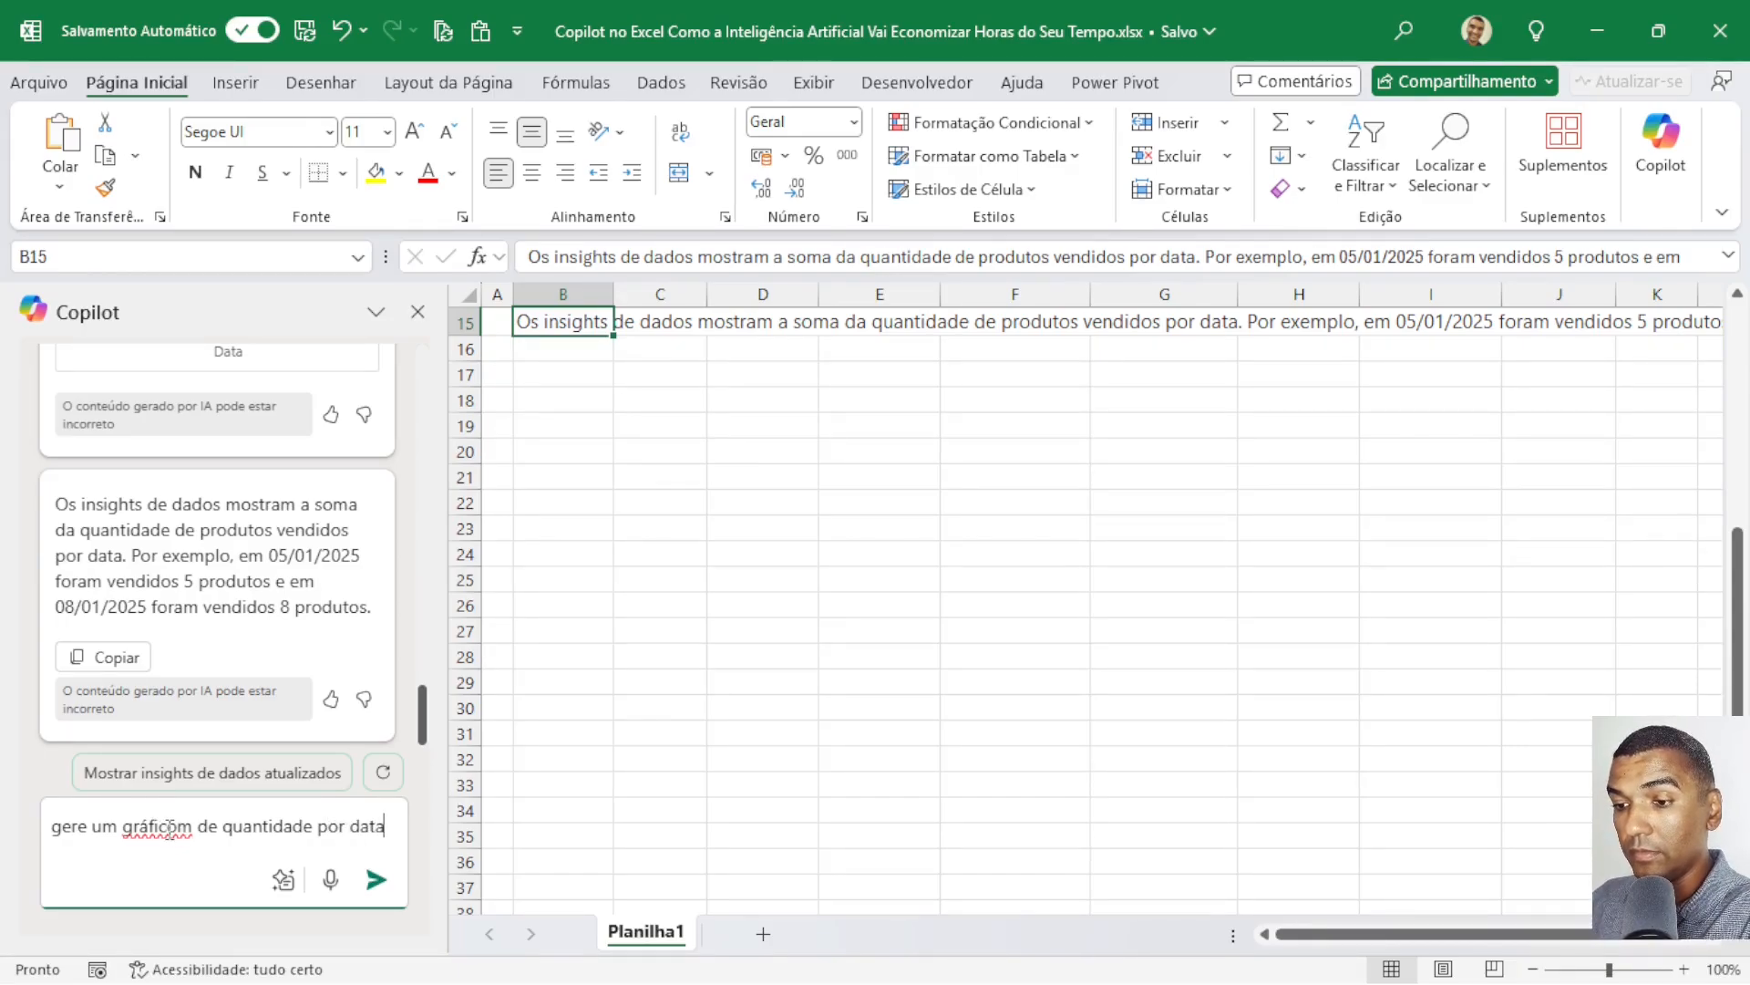
pyautogui.press('Delete')
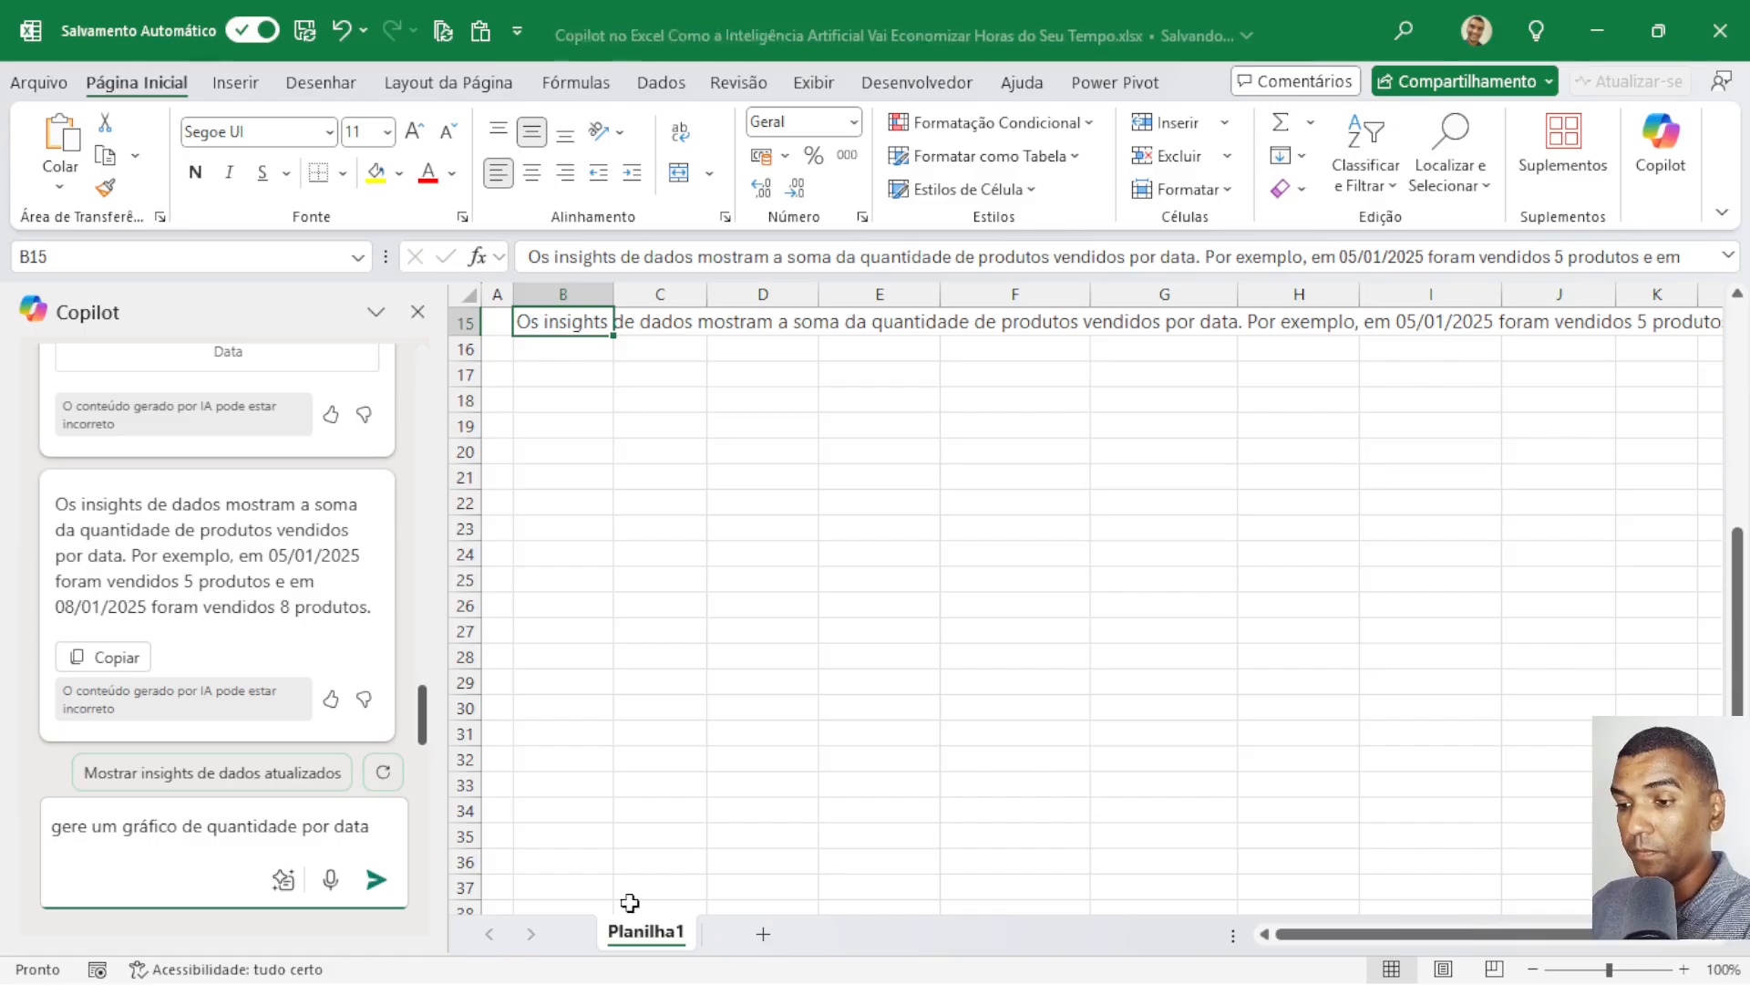
pyautogui.click(376, 882)
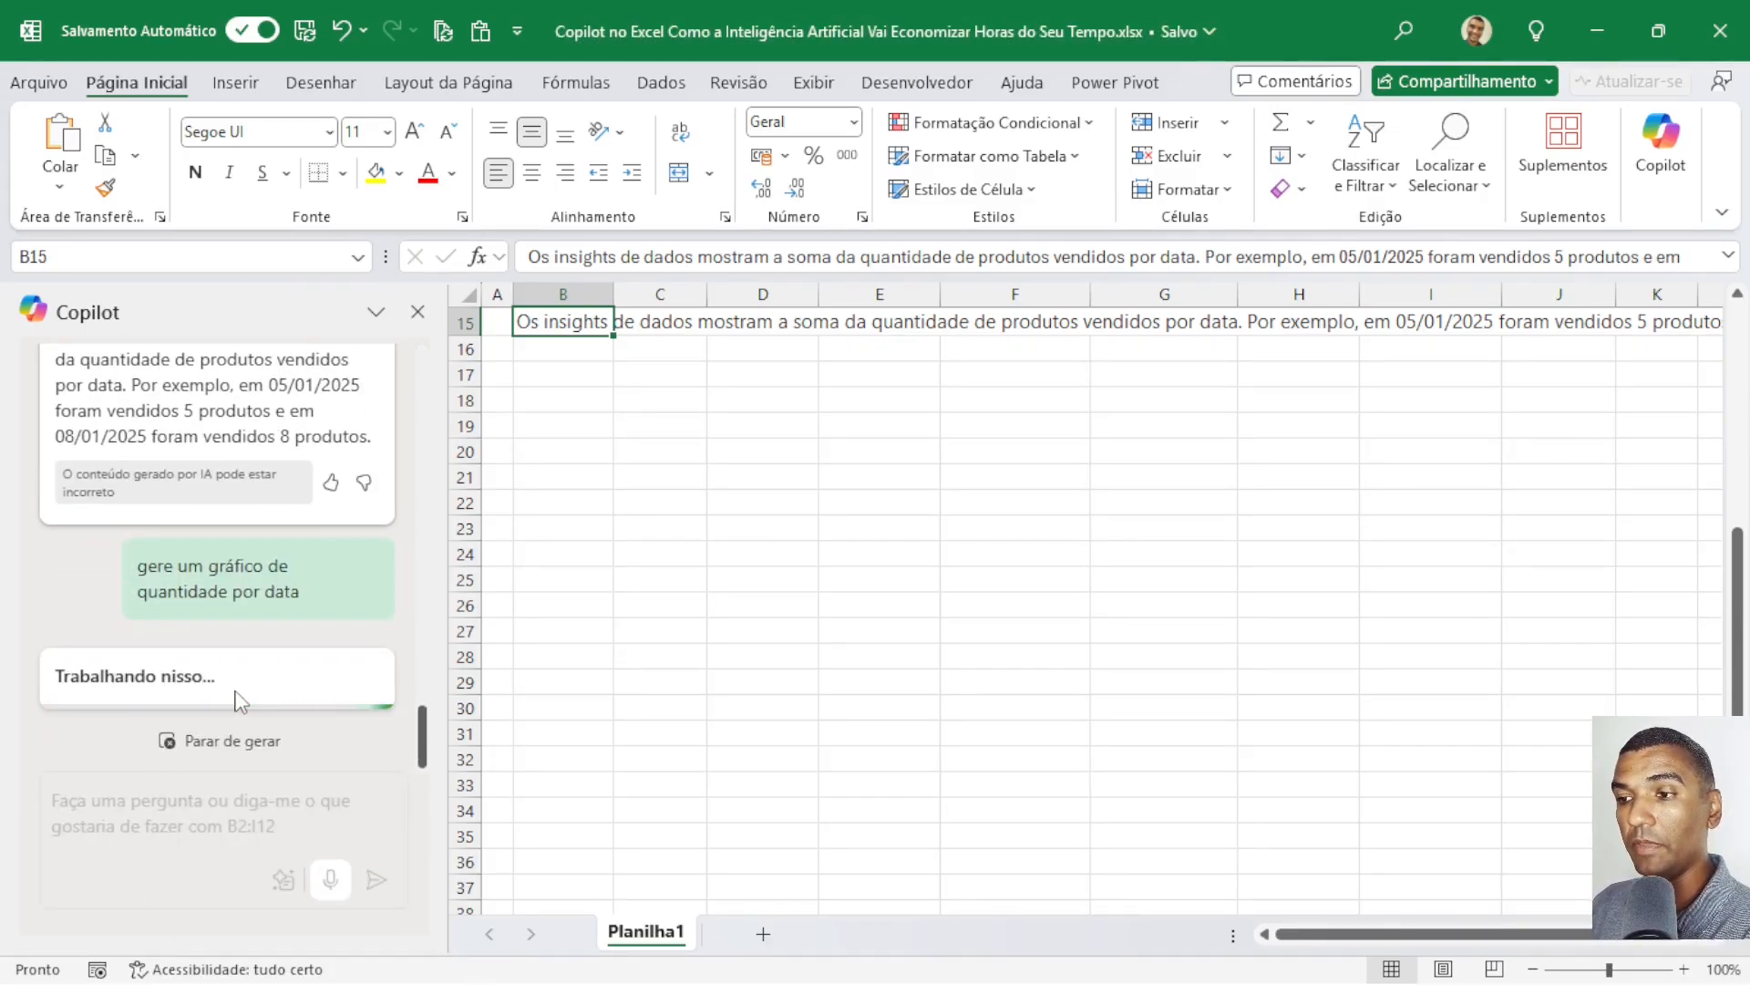
# Add Copilot's quantity-by-date chart to a new sheet and review the result on Planilha2.
pyautogui.scroll(5, 647, 517)
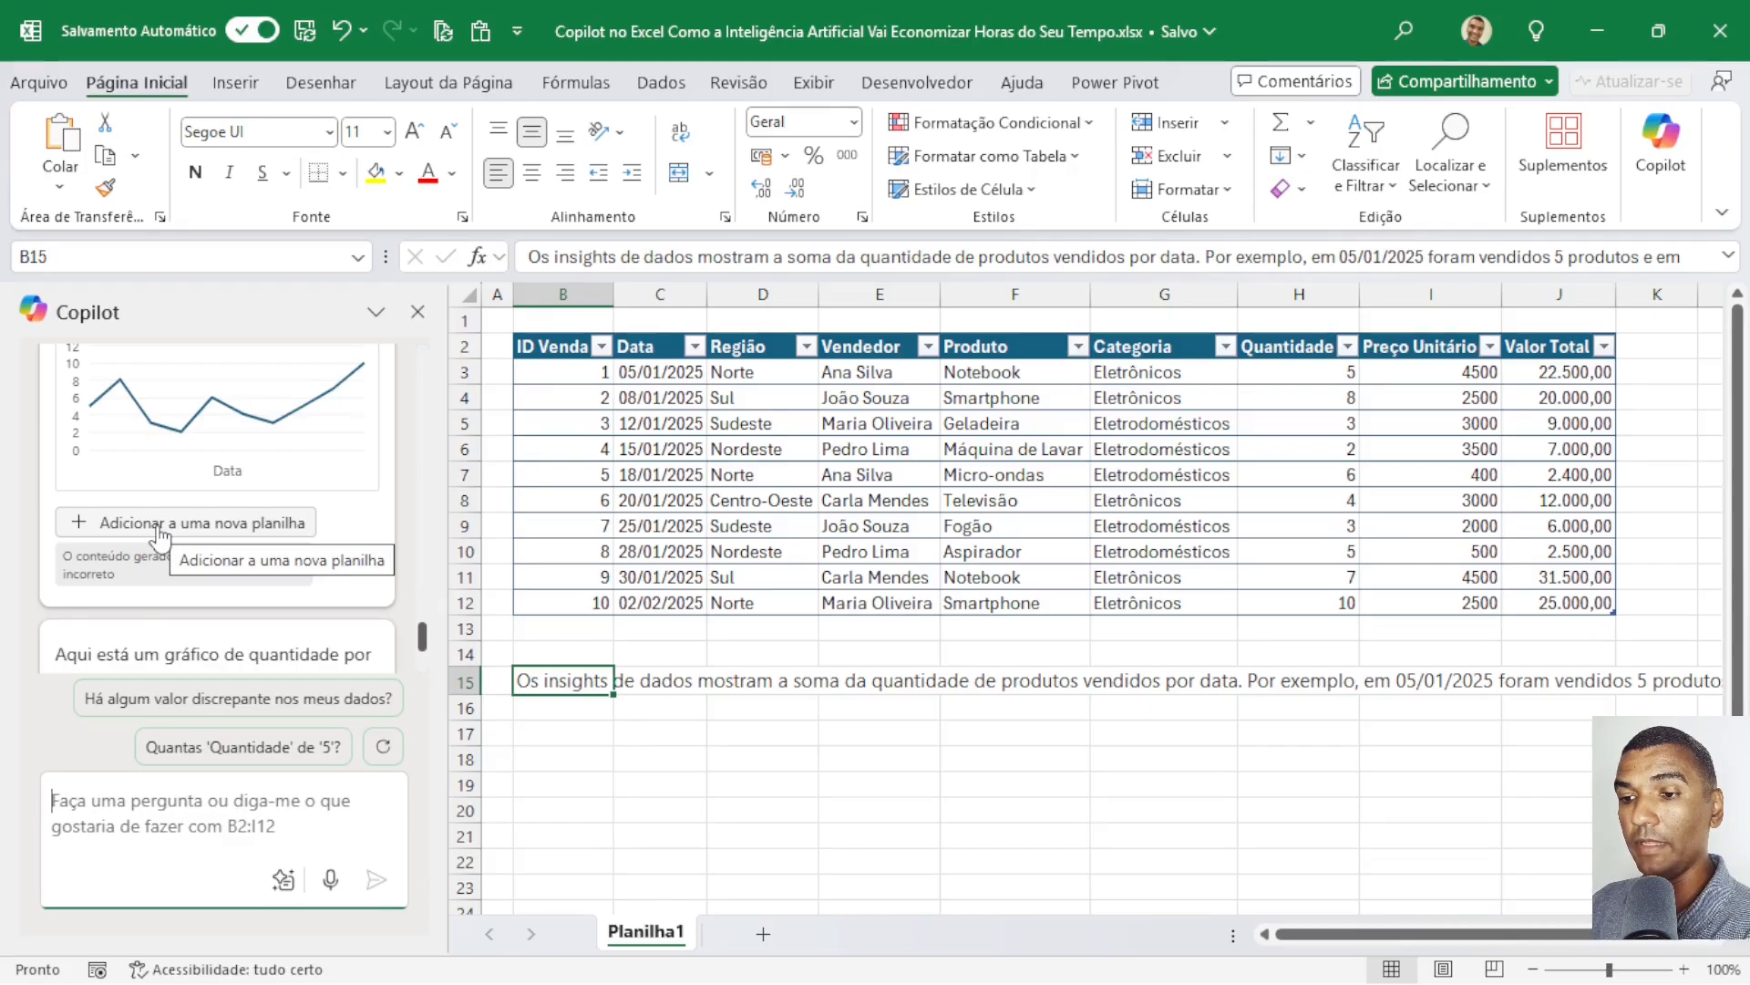
pyautogui.click(160, 526)
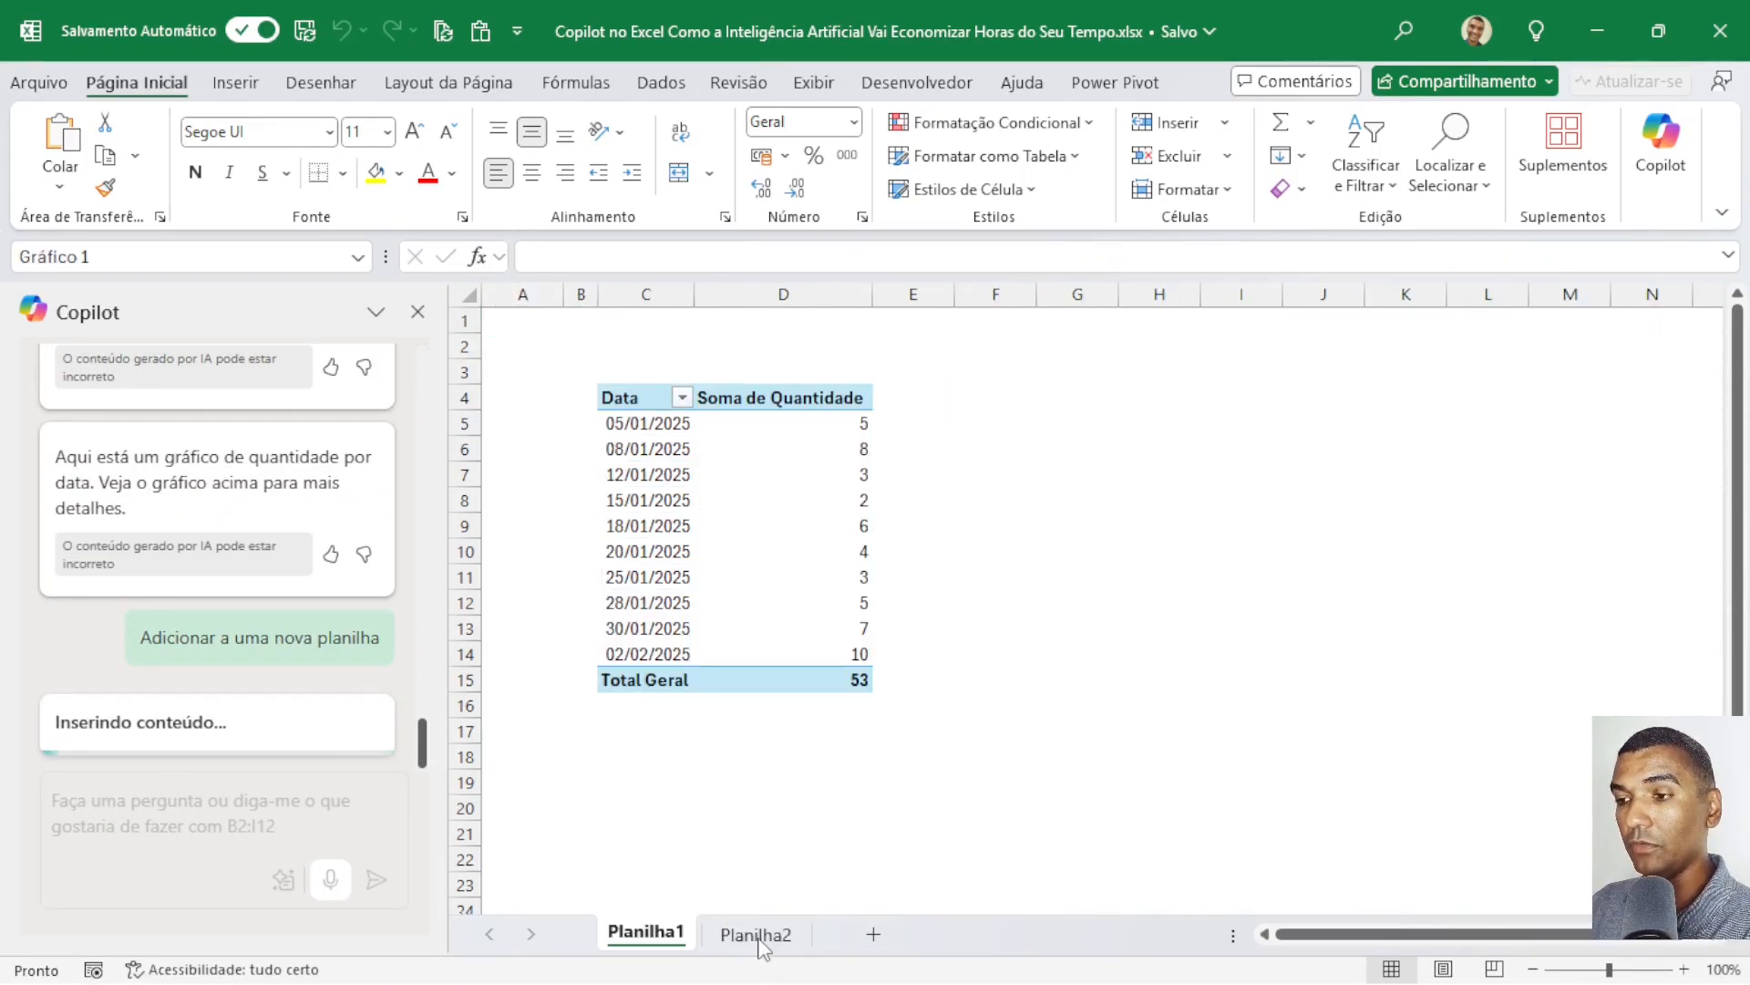
pyautogui.click(760, 936)
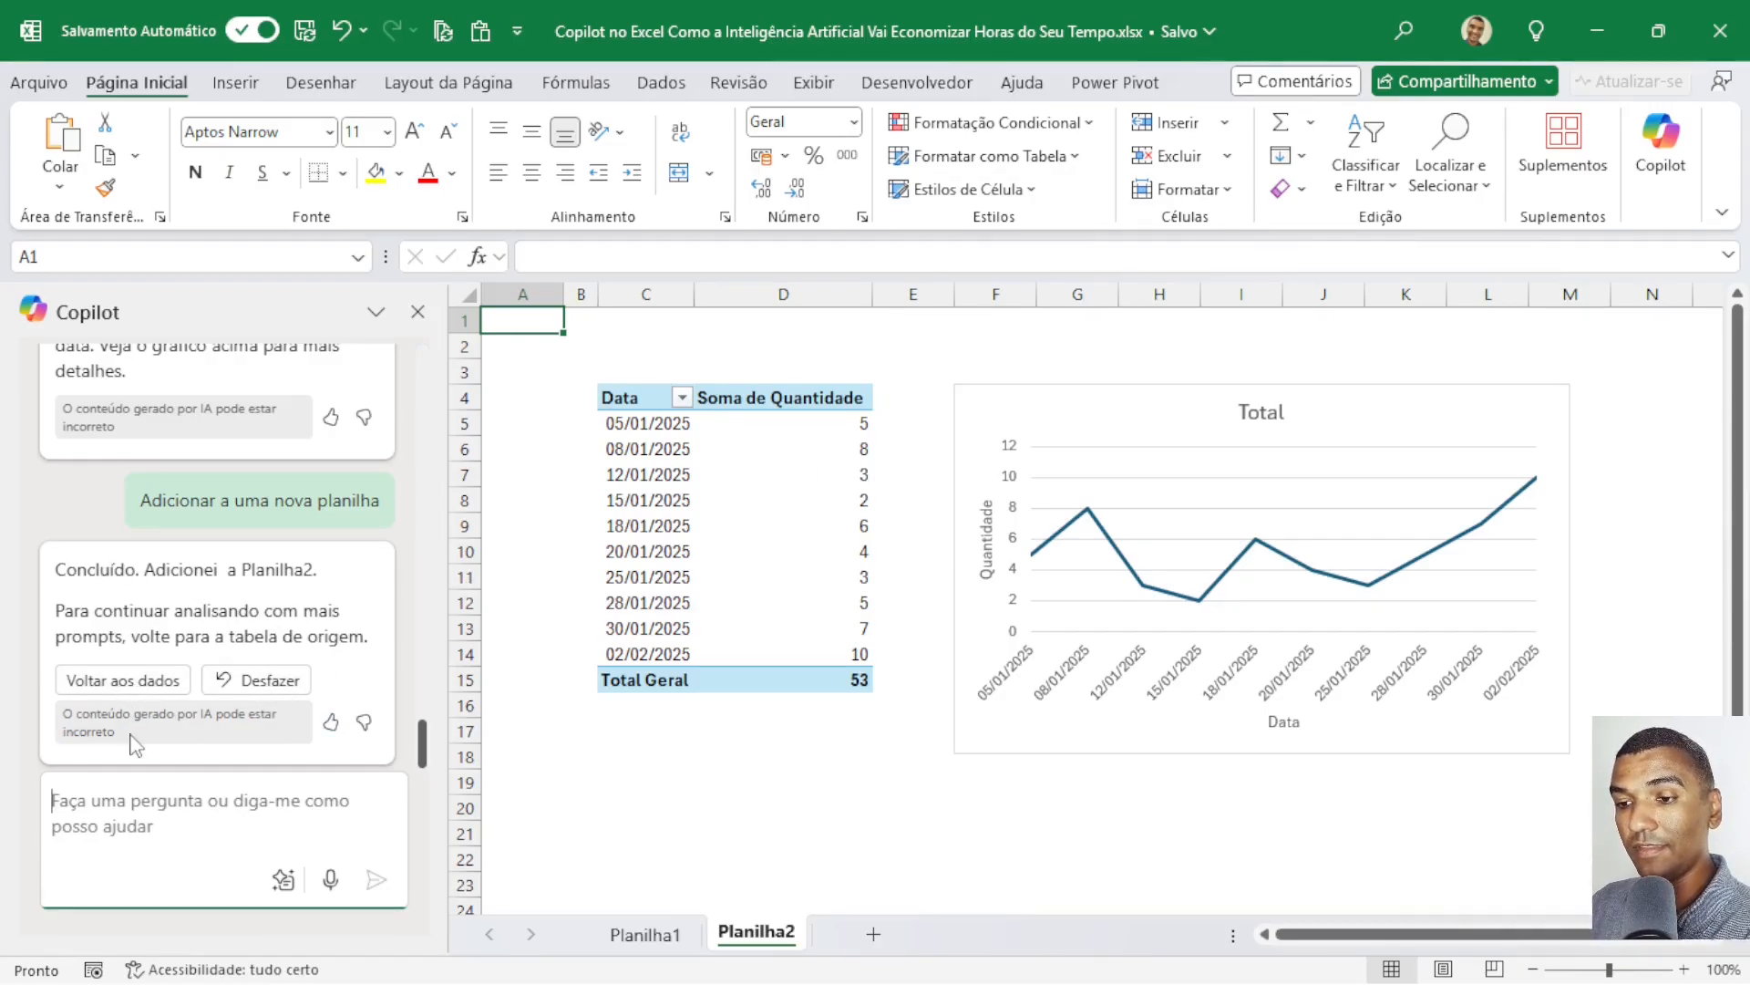
pyautogui.scroll(3, 131, 601)
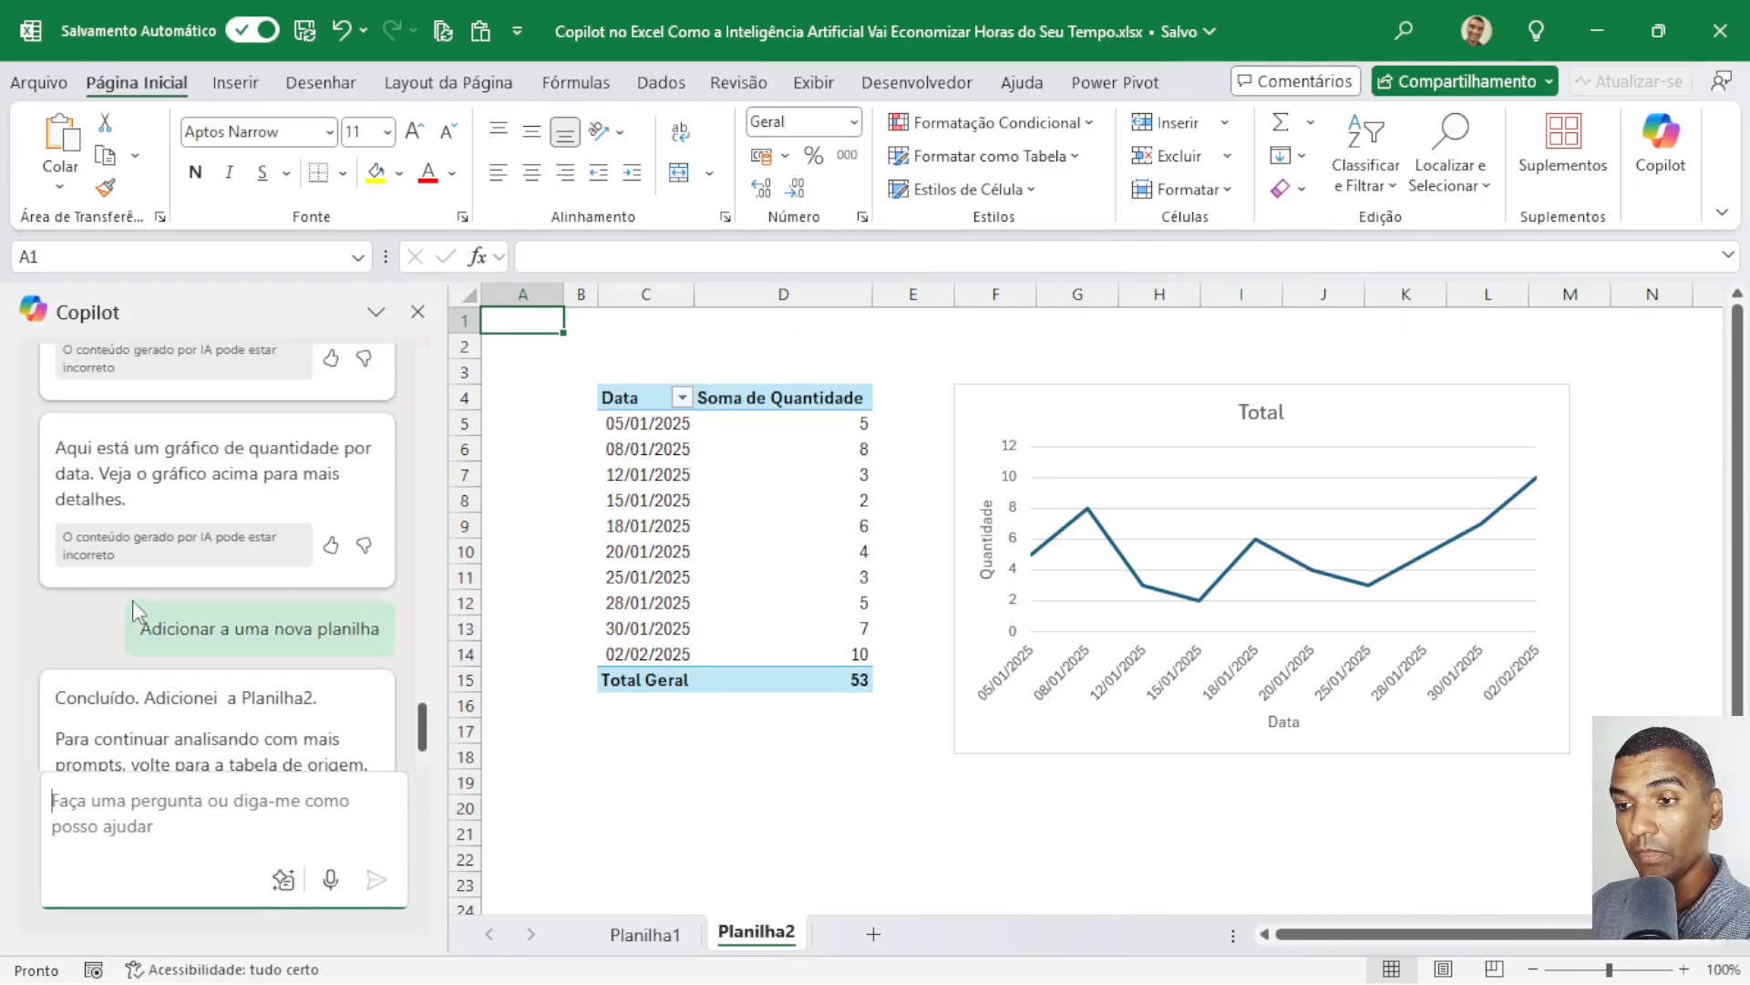
pyautogui.scroll(-3, 135, 614)
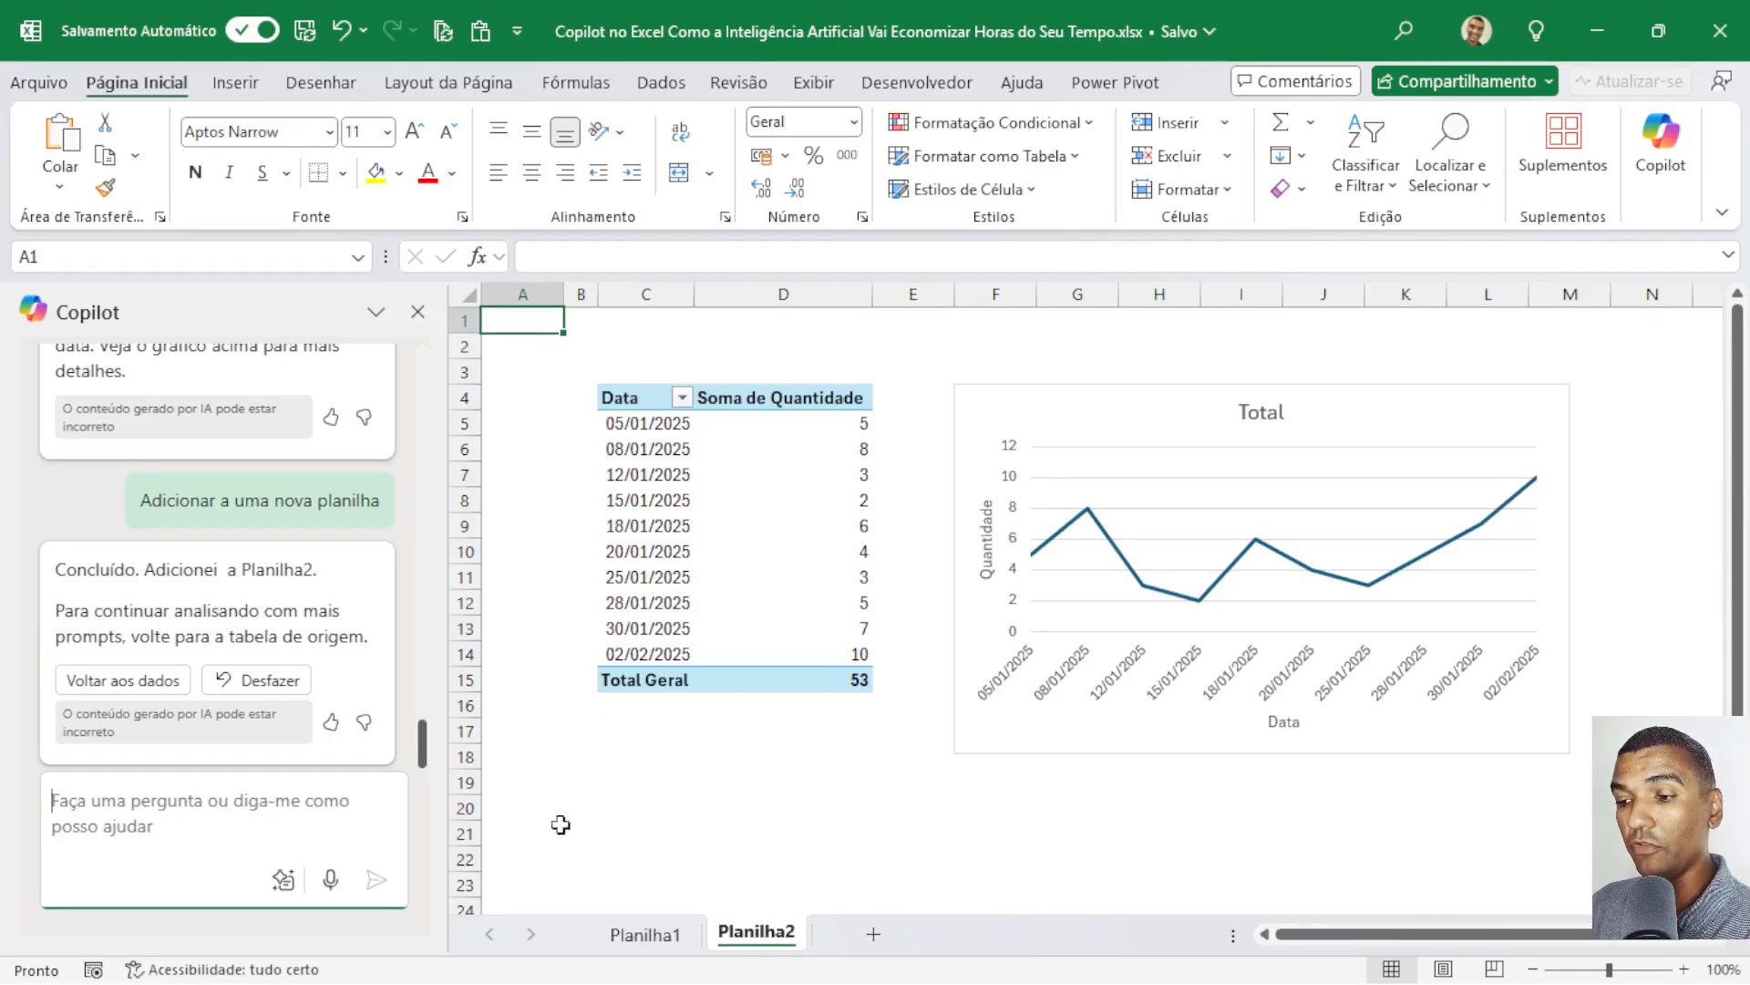
# Return to Planilha1, have Copilot show pivot tables, and add the Quantidade by Categoria and Vendedor table to a new sheet.
pyautogui.click(661, 936)
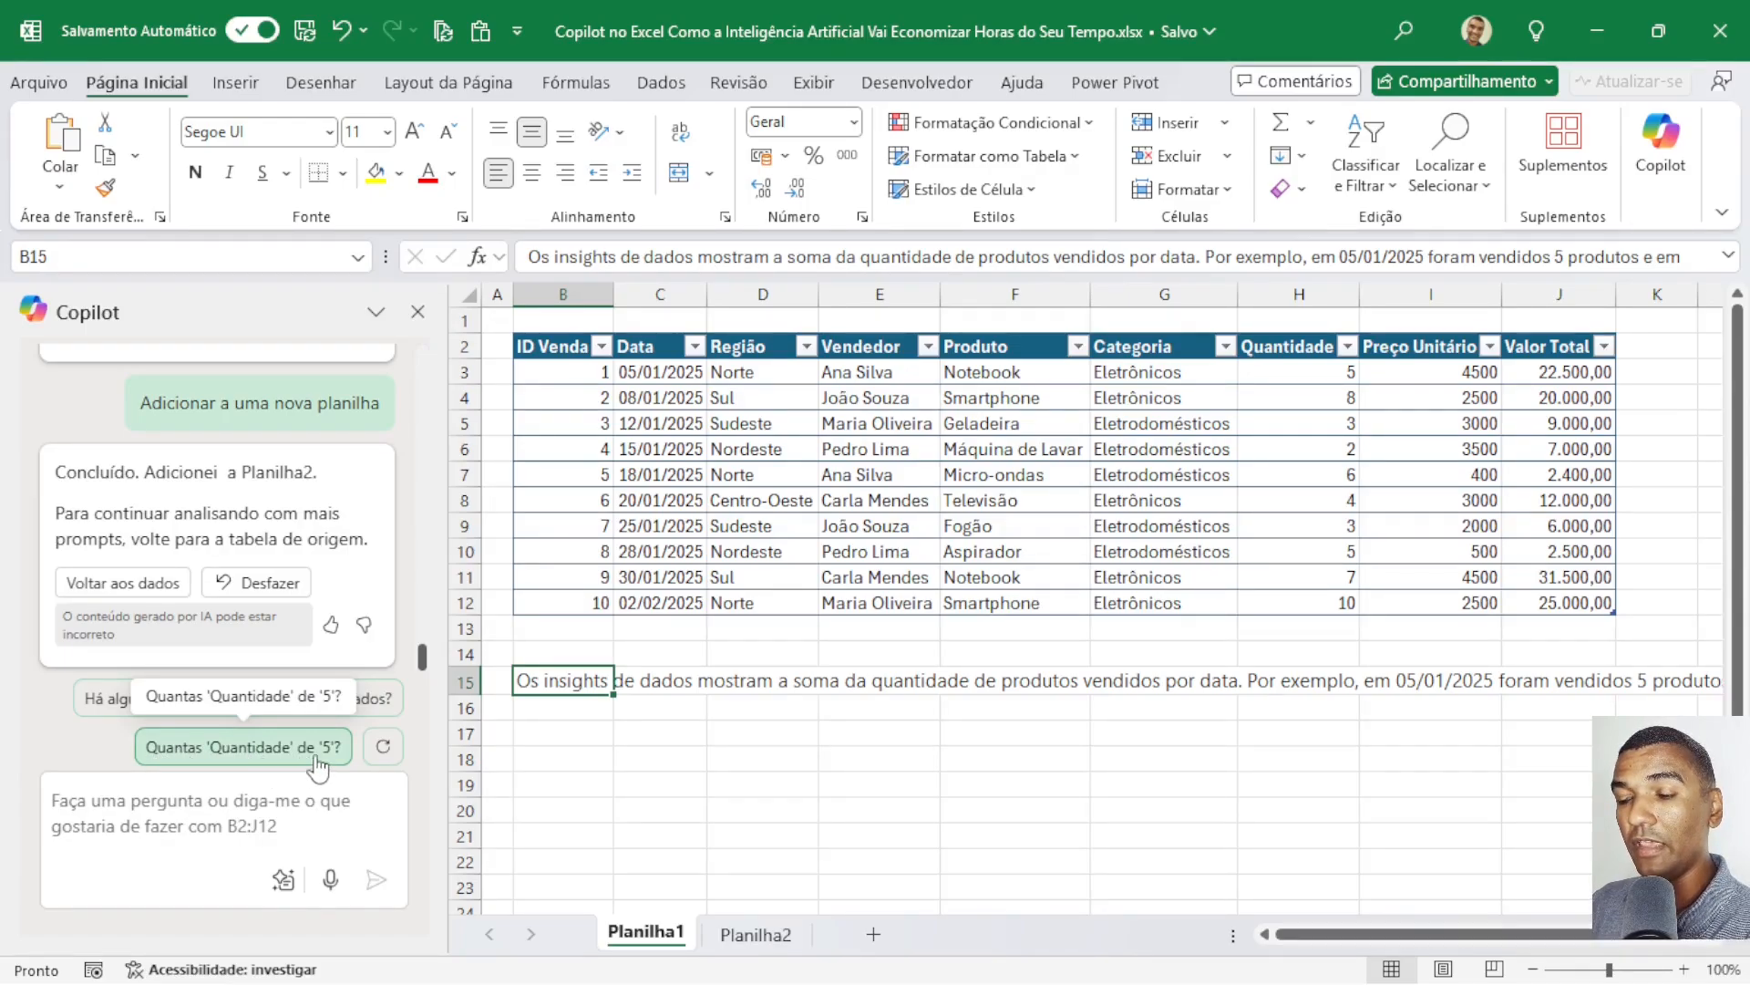
pyautogui.click(383, 746)
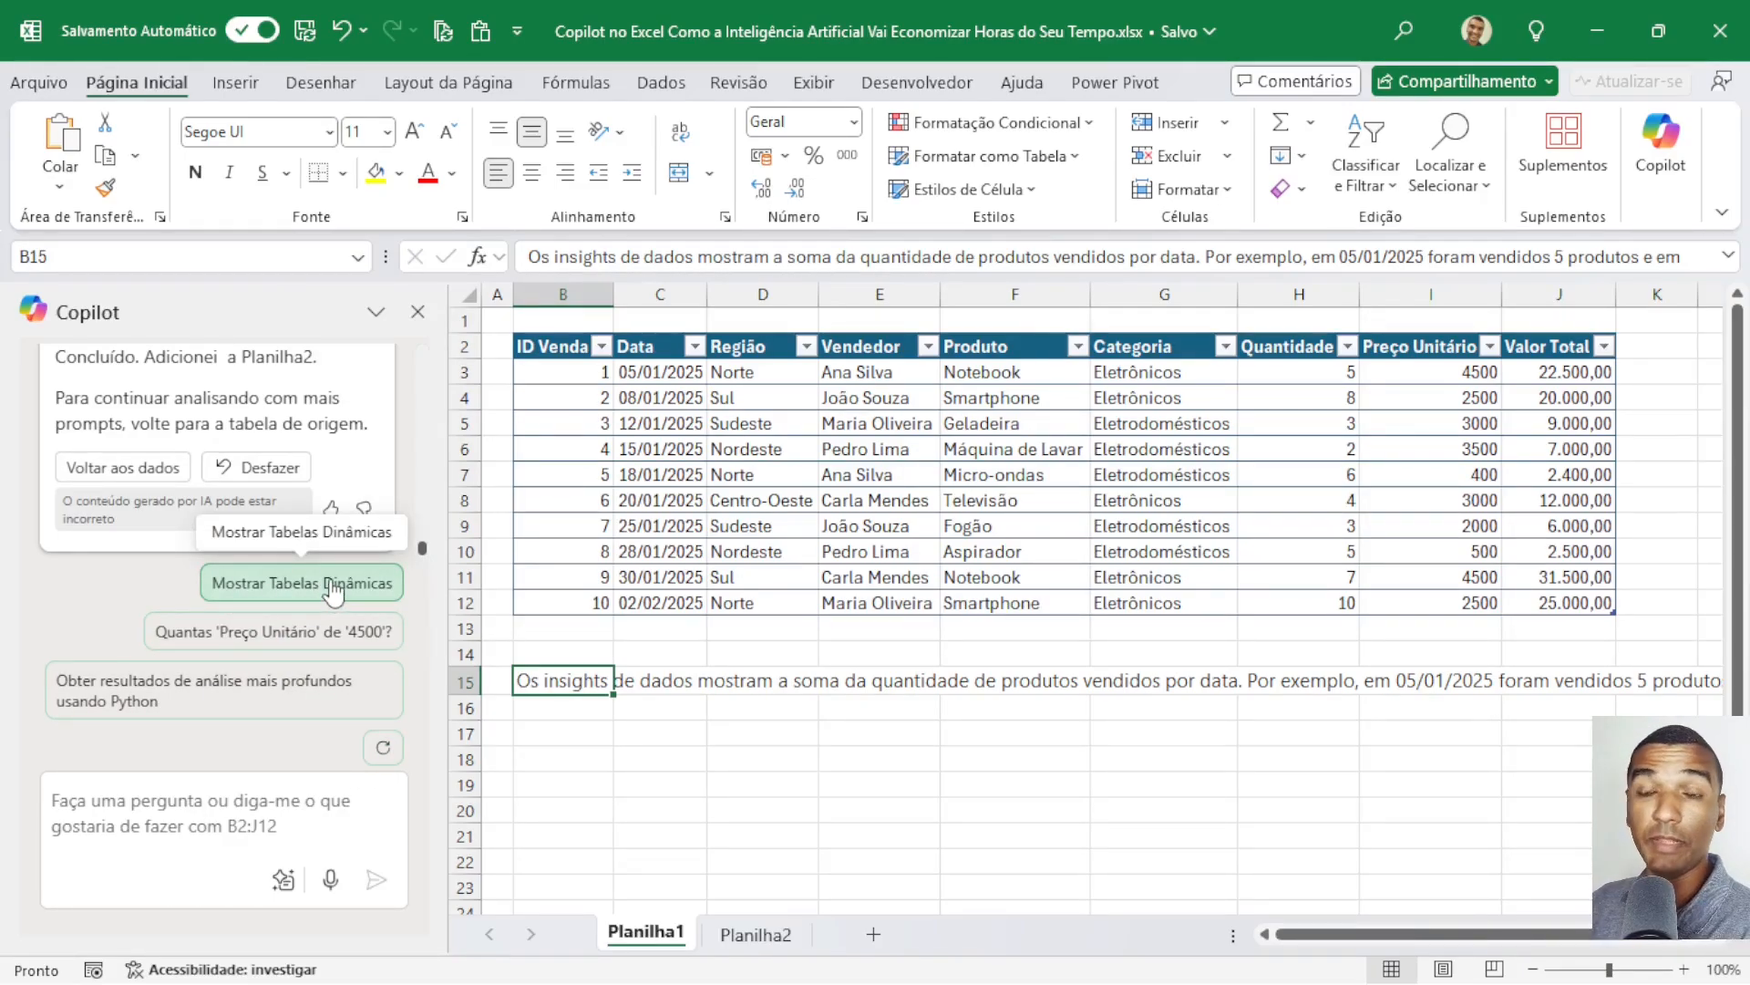
pyautogui.click(294, 584)
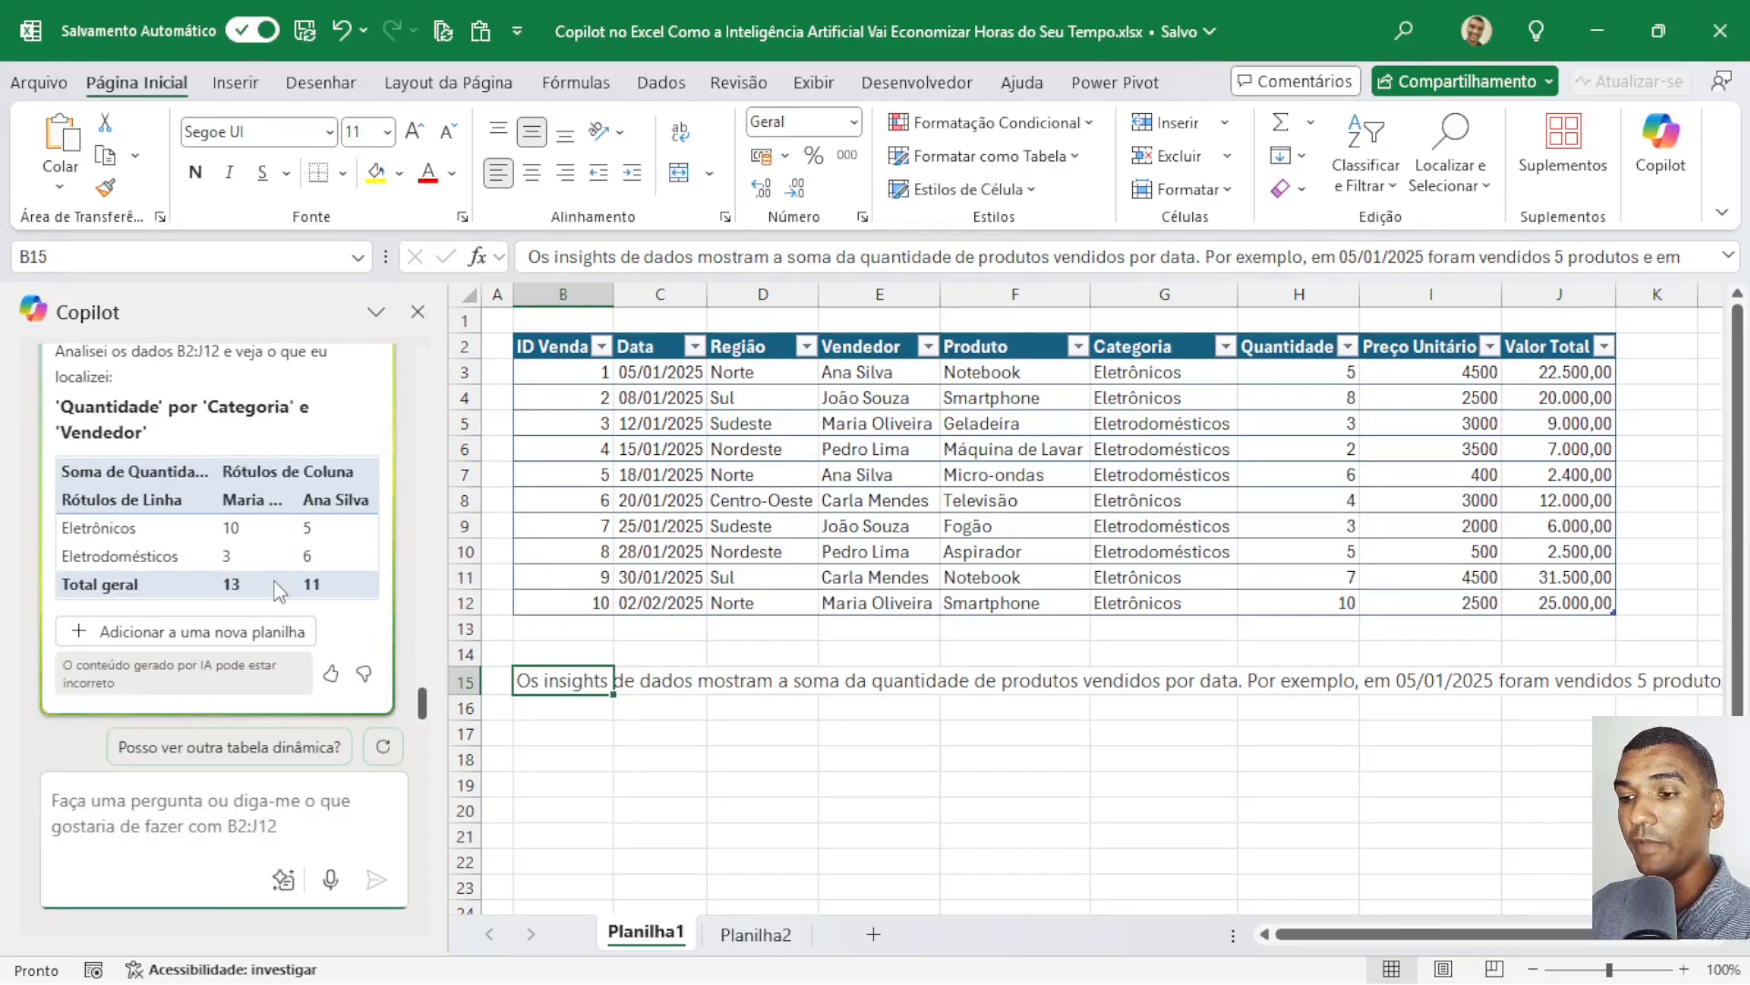
pyautogui.click(155, 643)
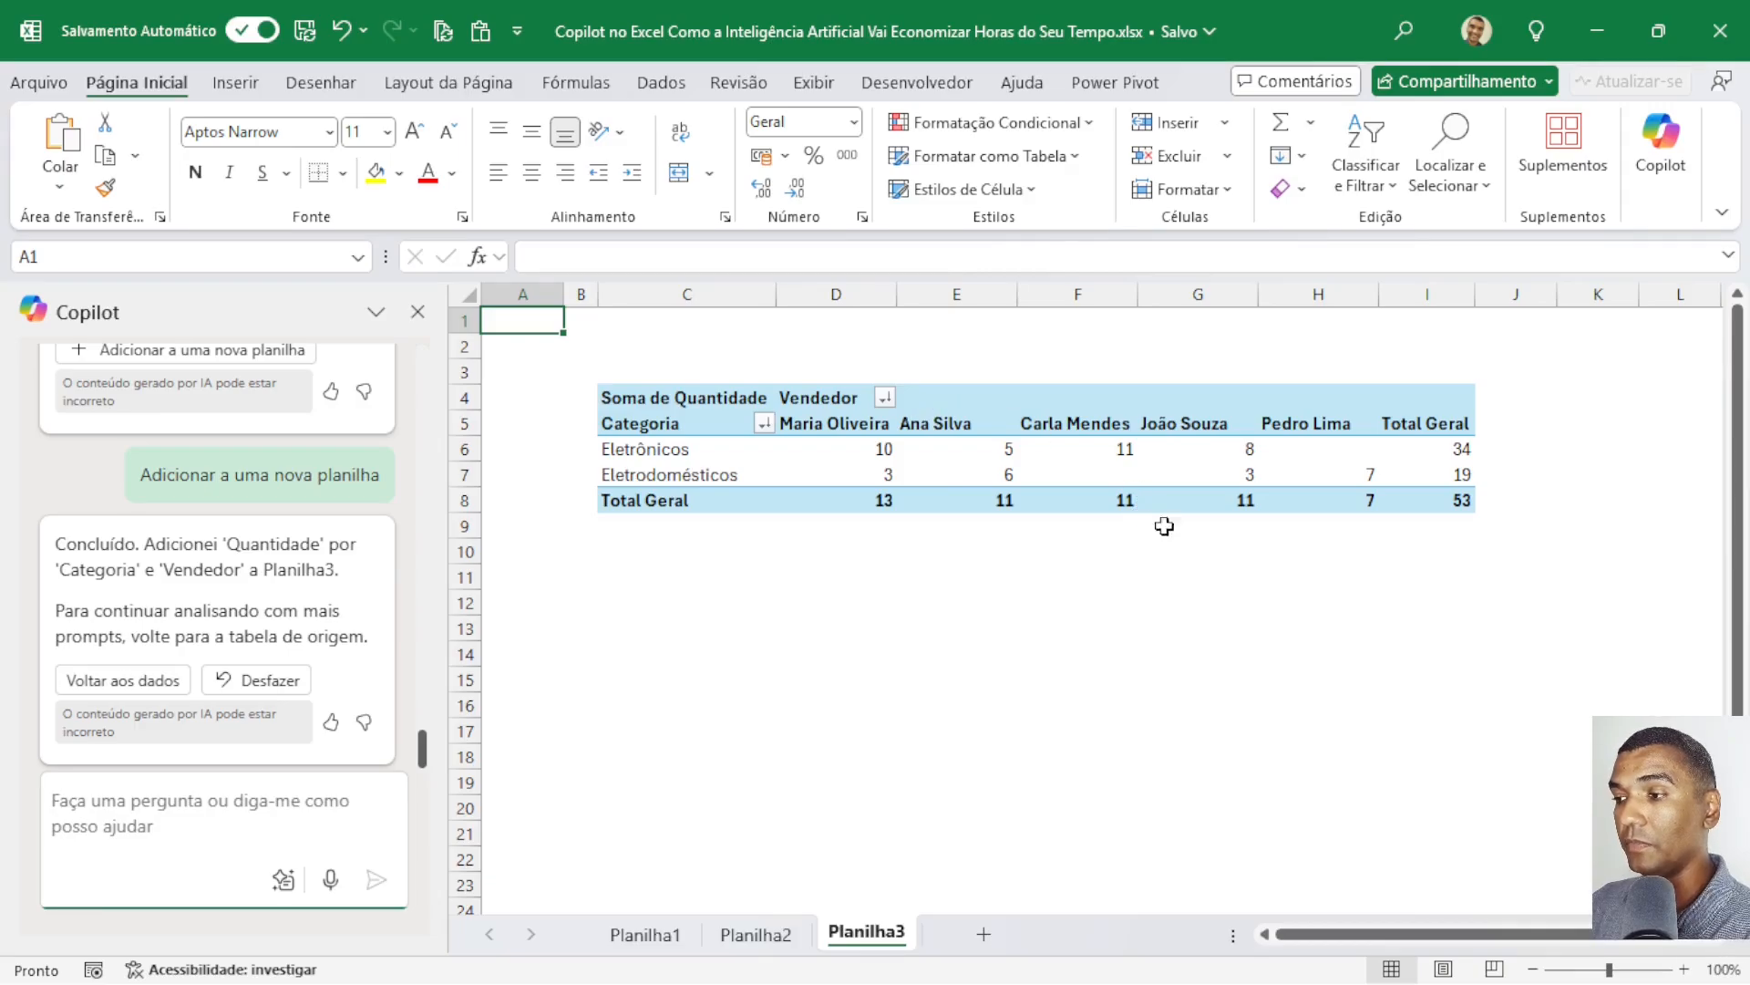
# Examine the seller columns and the Eletrônicos and Eletrodomésticos rows of the new pivot table, with its field list closed.
pyautogui.click(855, 424)
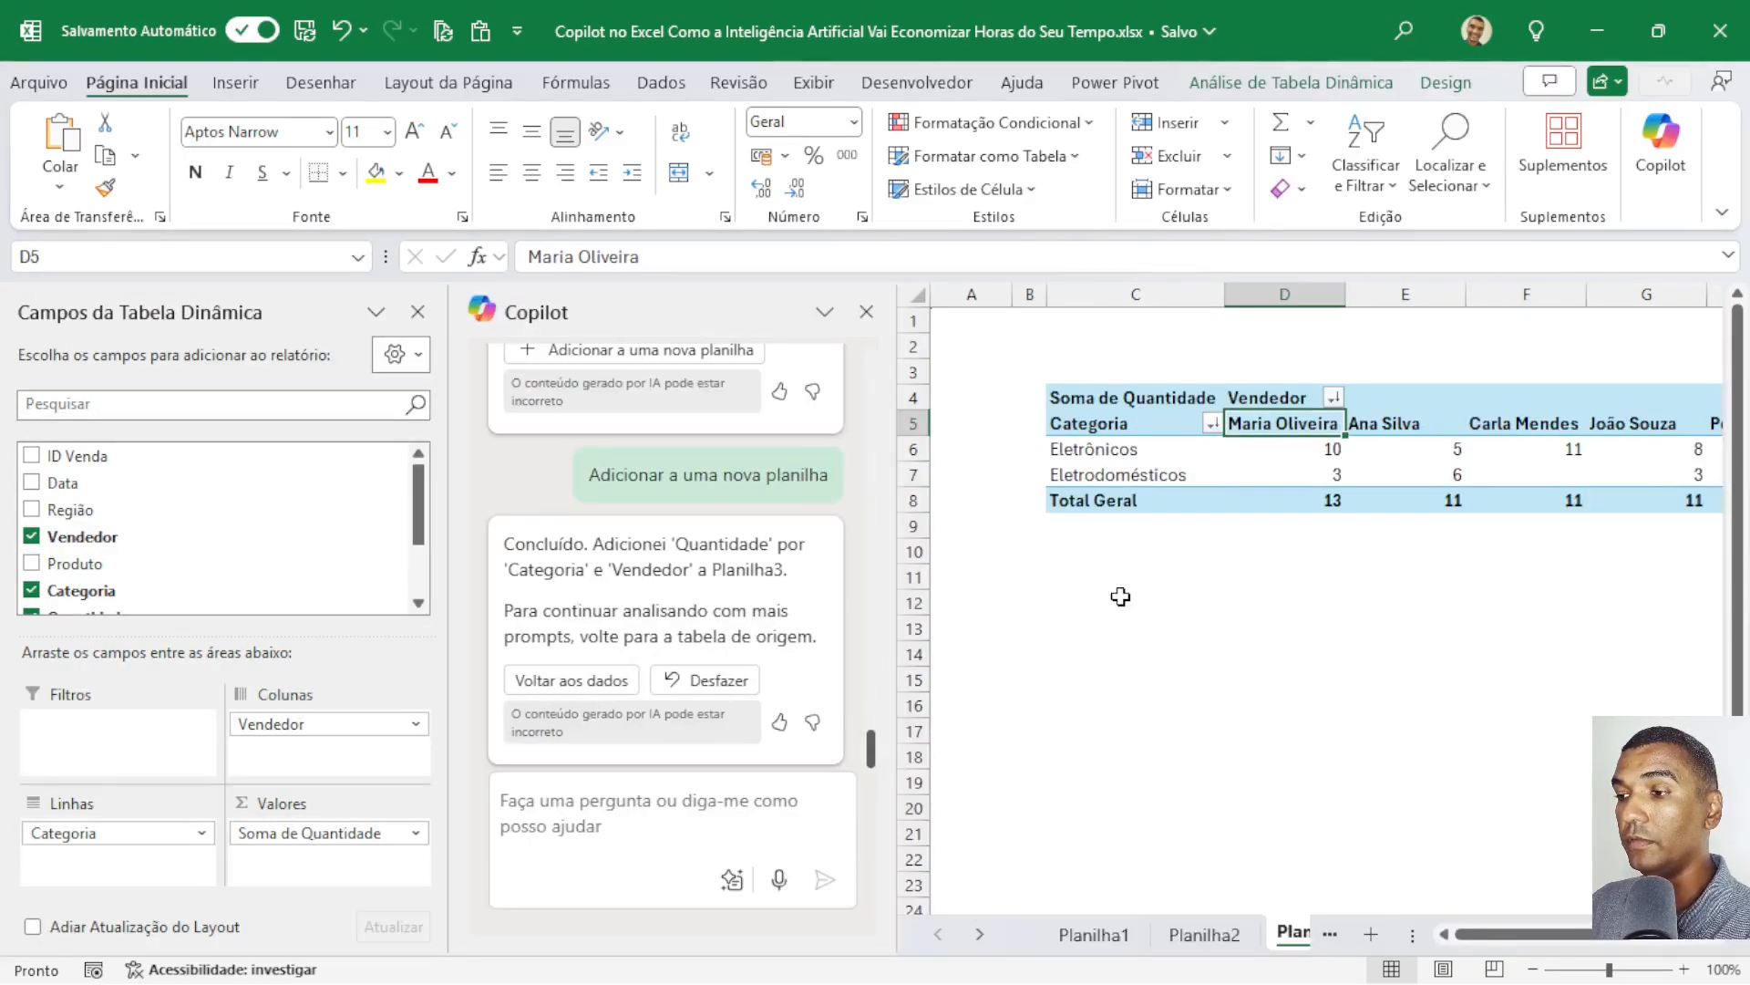
pyautogui.click(418, 313)
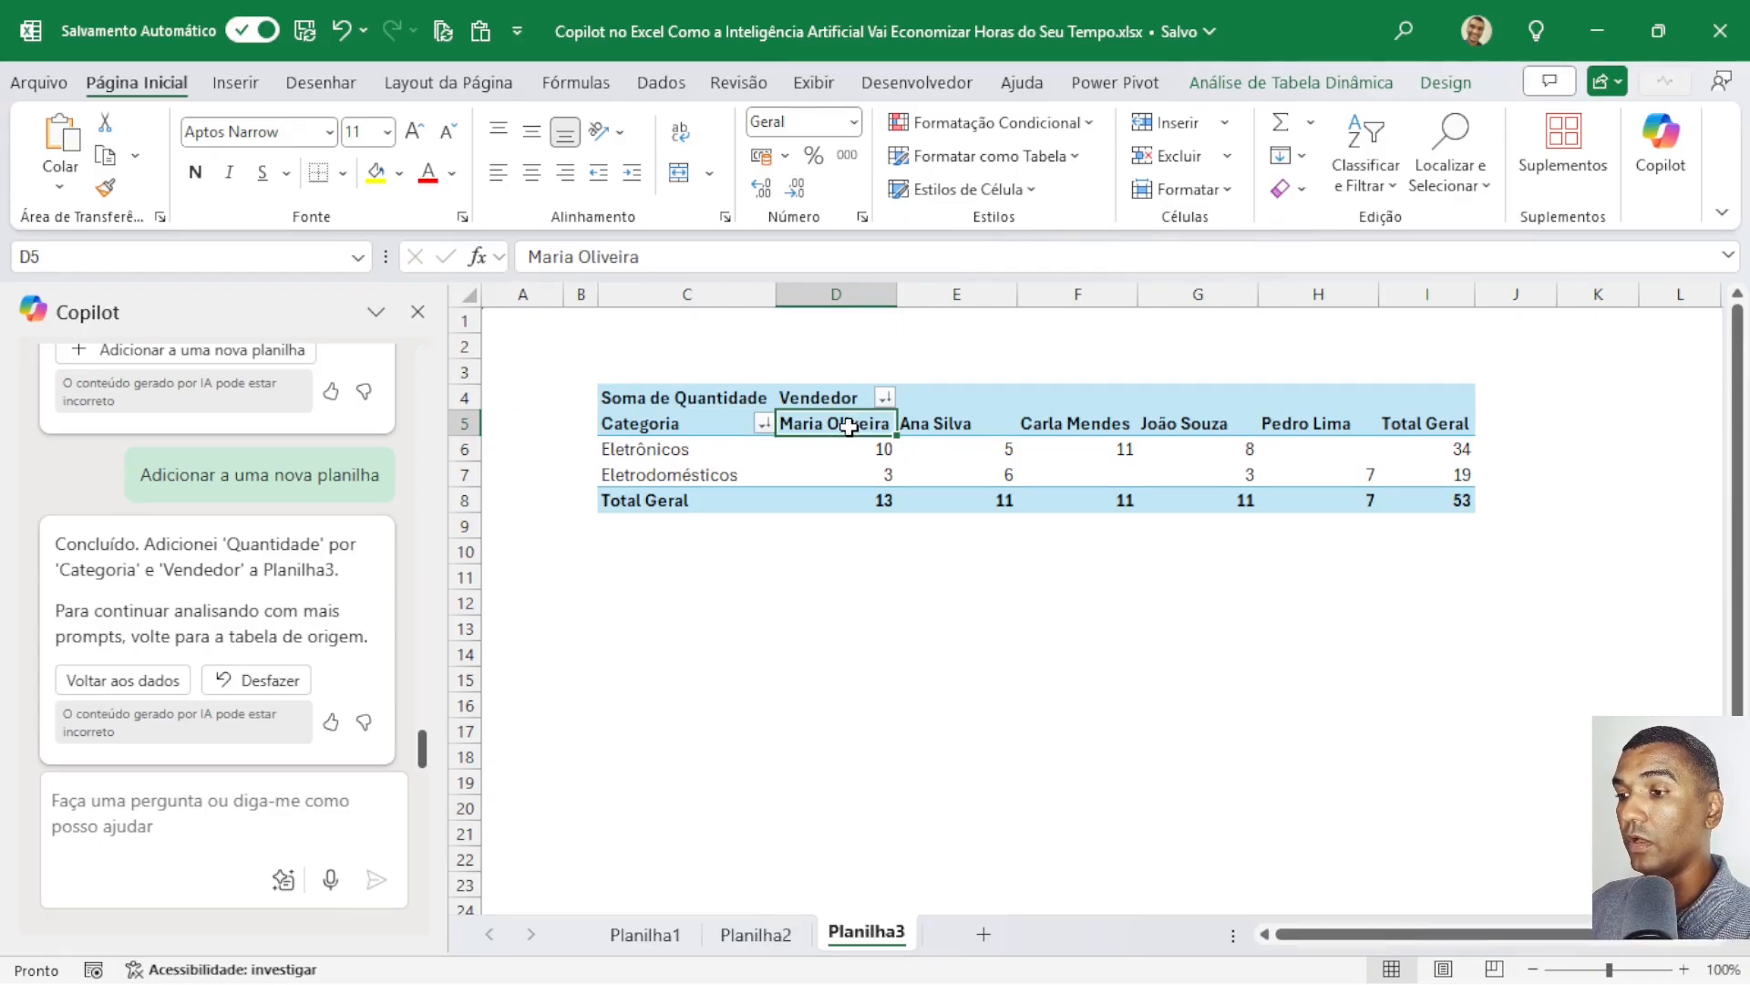
pyautogui.click(948, 423)
pyautogui.click(1105, 429)
pyautogui.click(1198, 431)
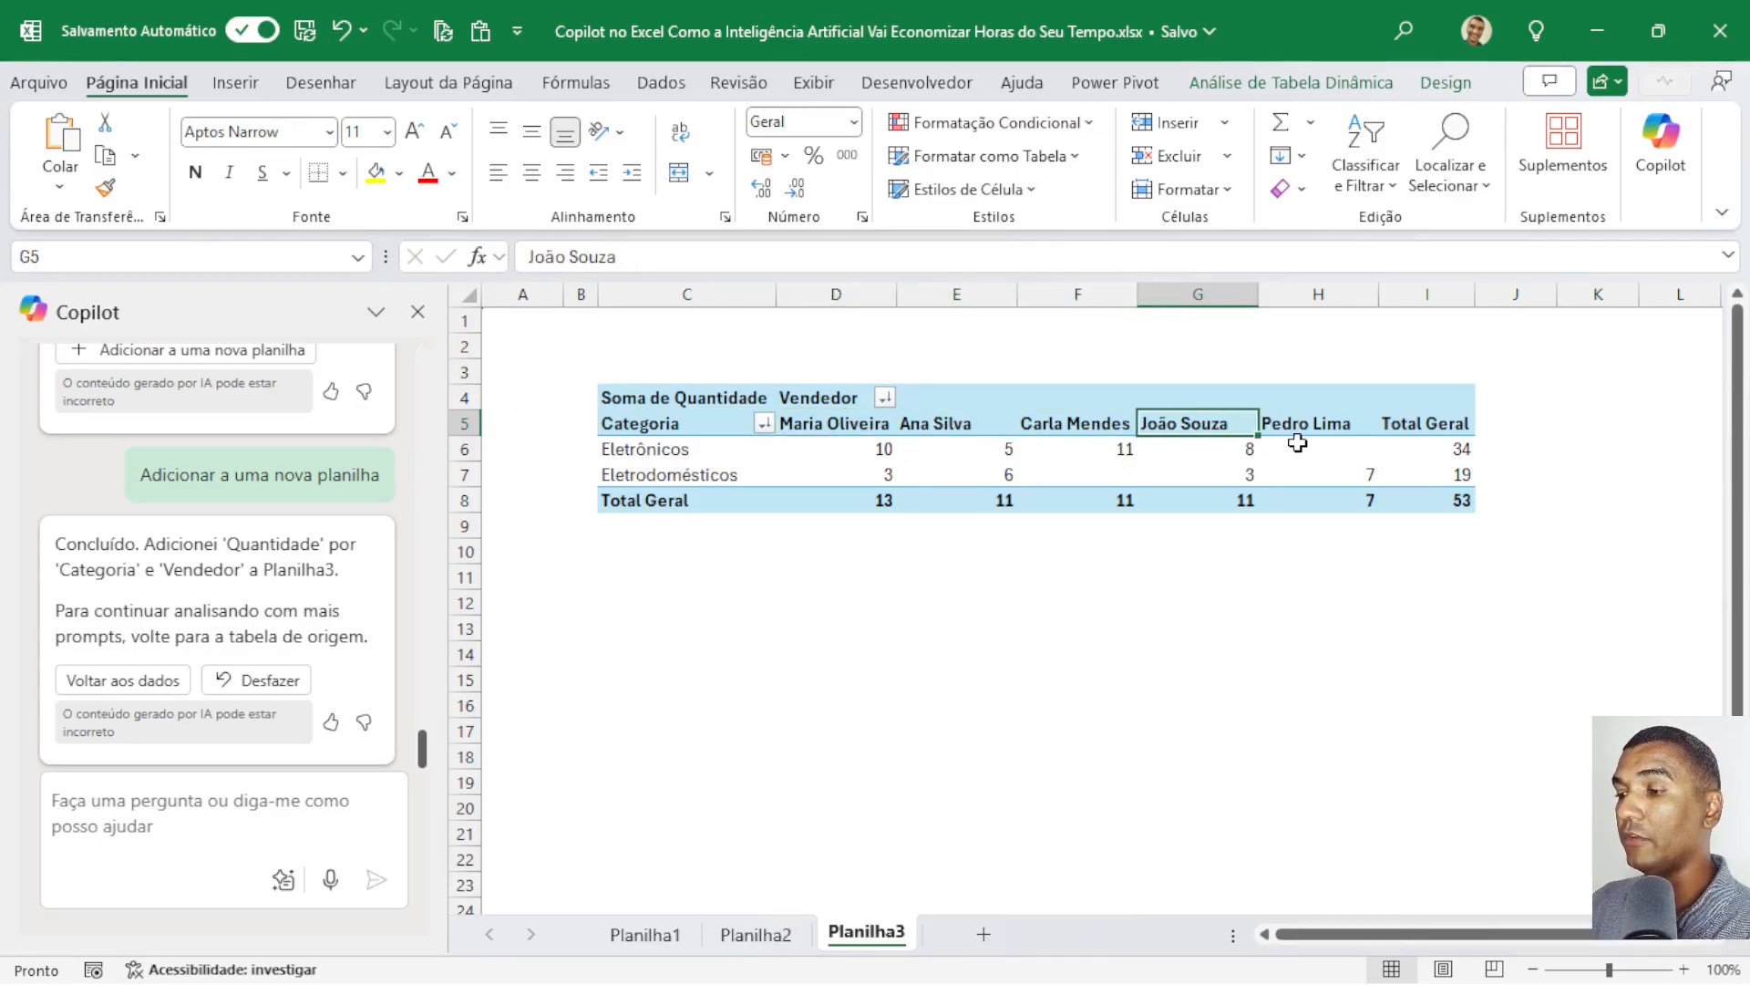
pyautogui.click(1302, 430)
pyautogui.click(629, 452)
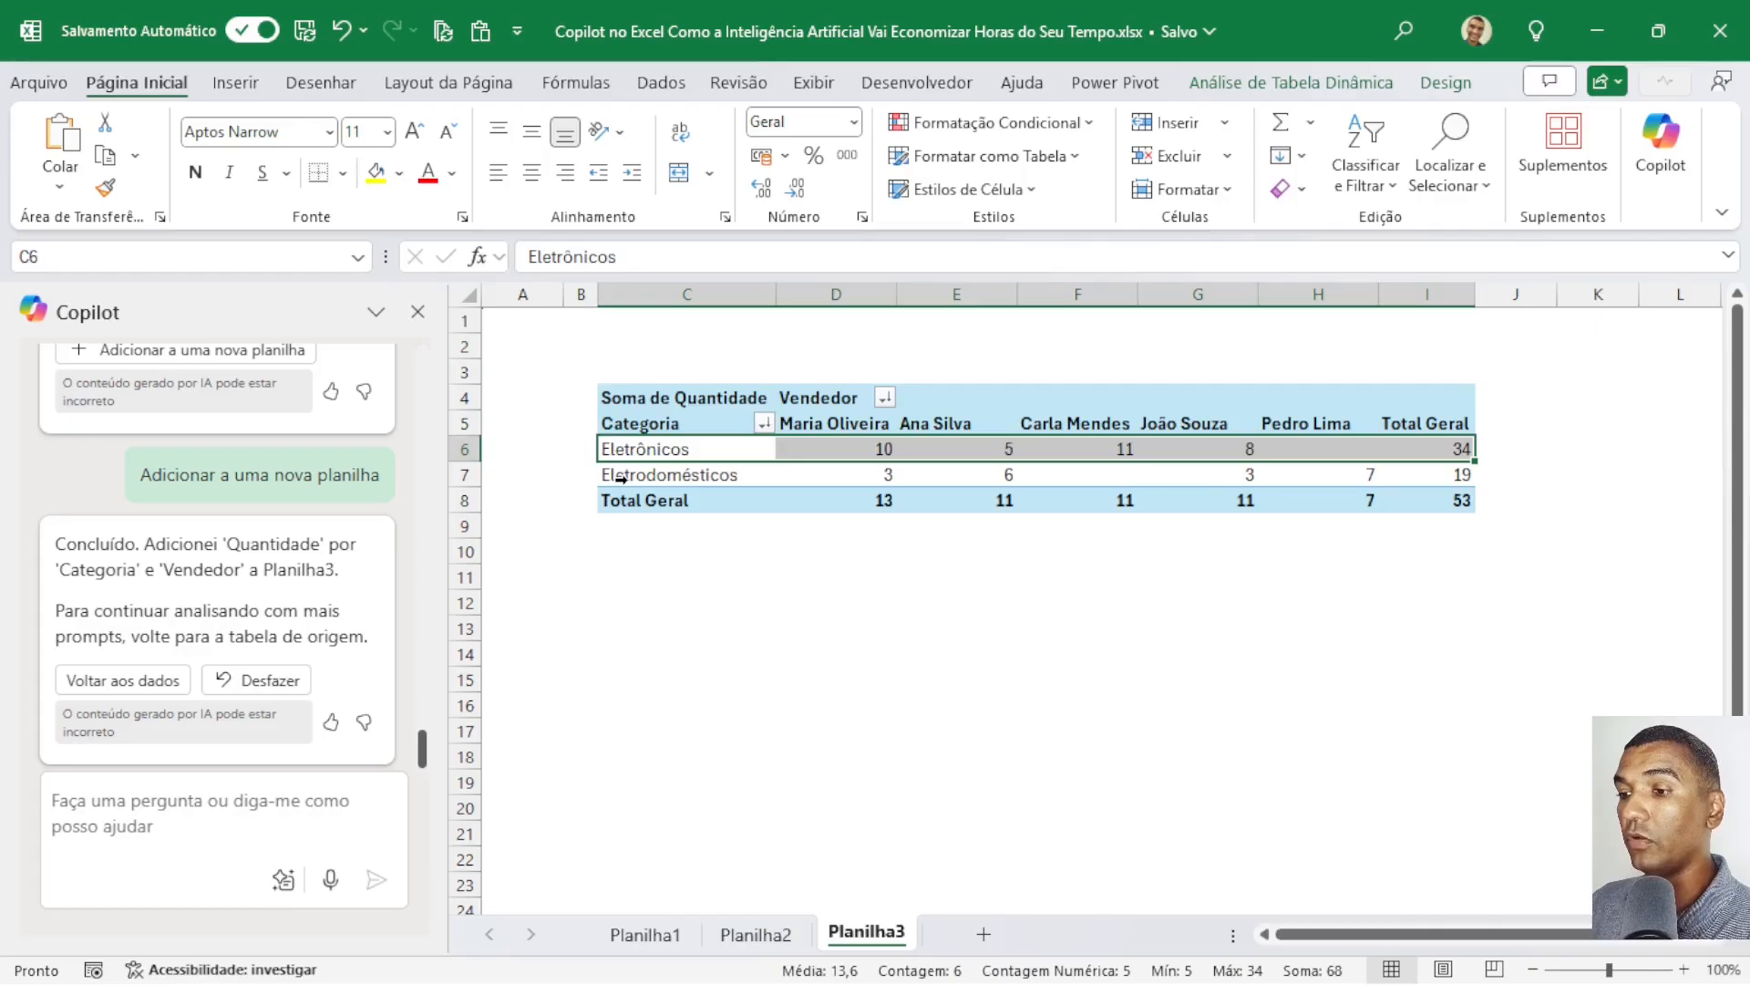
pyautogui.click(621, 475)
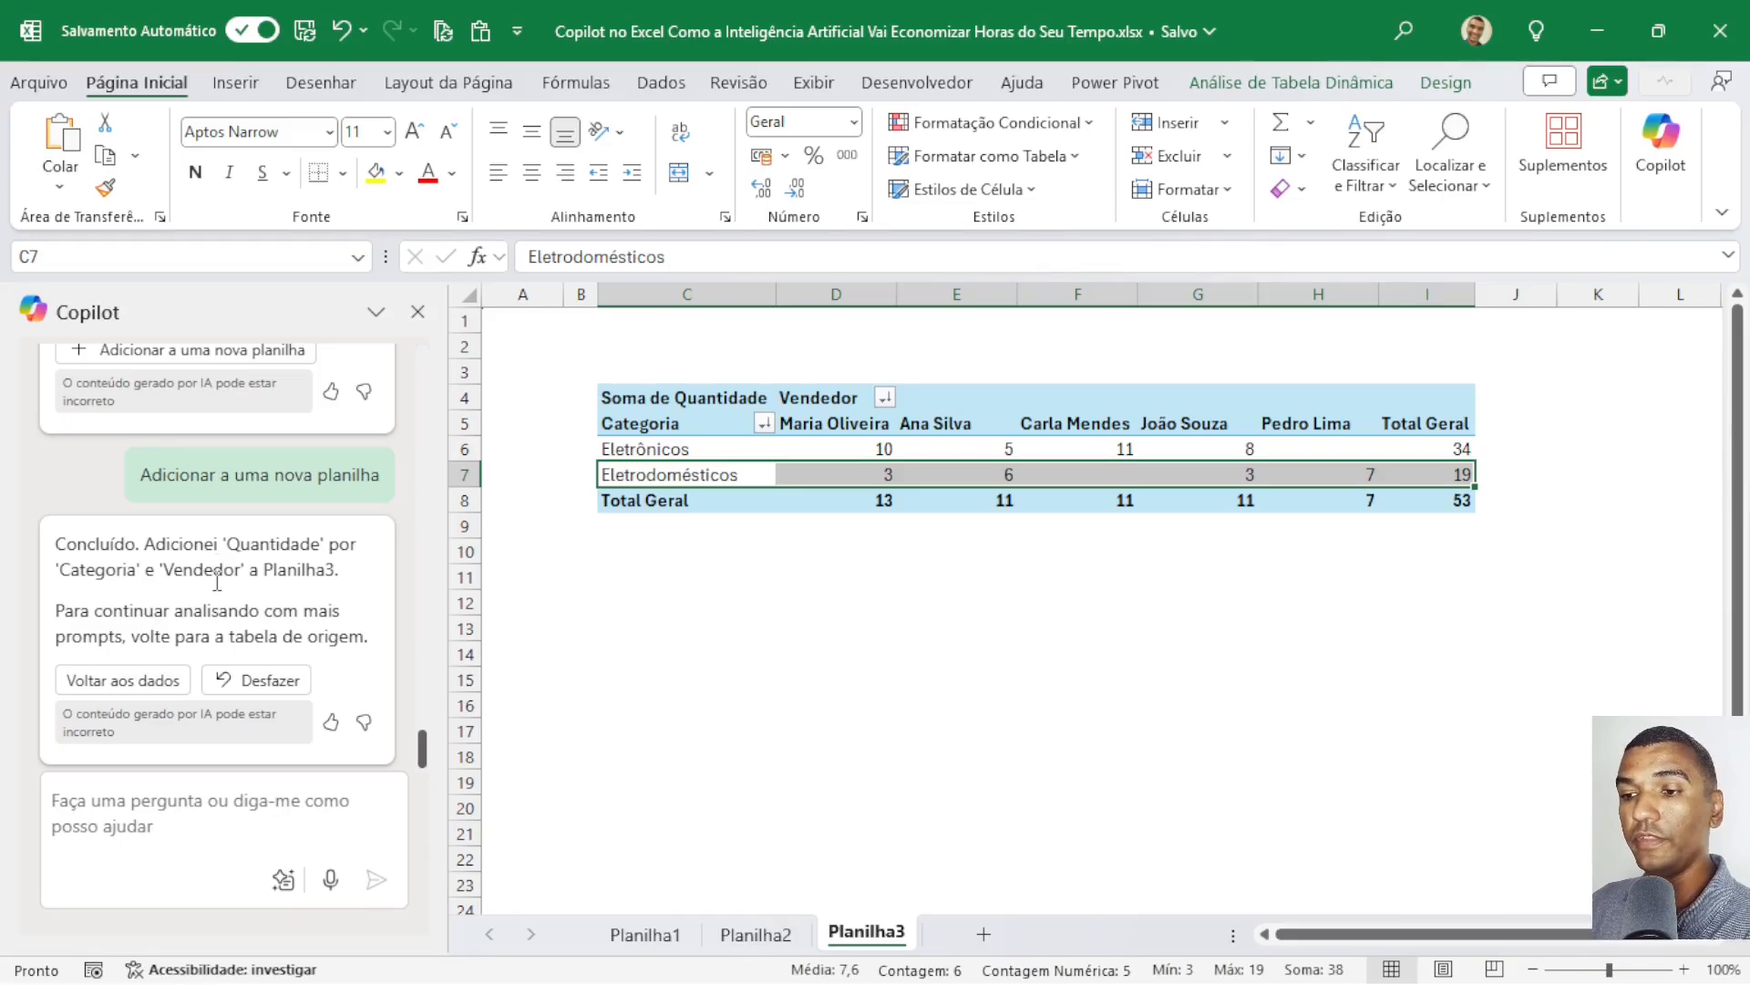
# On Planilha1, ask Copilot to highlight large sales with the prompt "destaque com a cora amarela as vendas com valo total maior que 20mil".
pyautogui.click(646, 934)
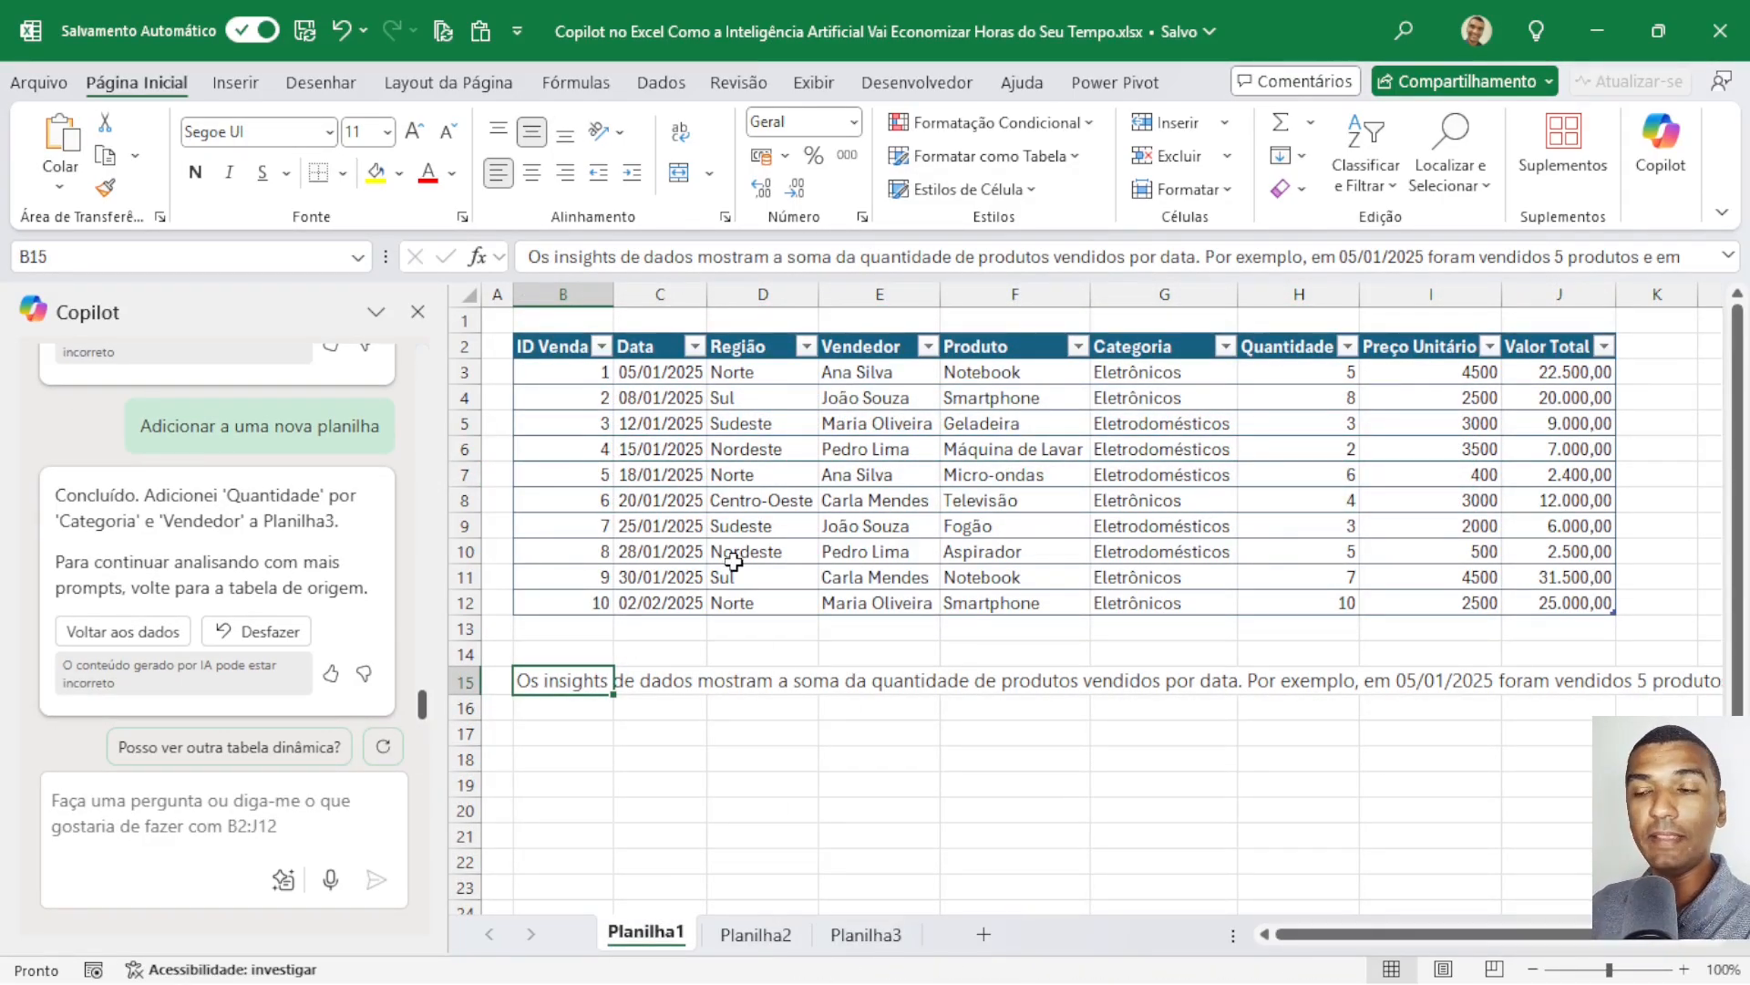
pyautogui.click(125, 810)
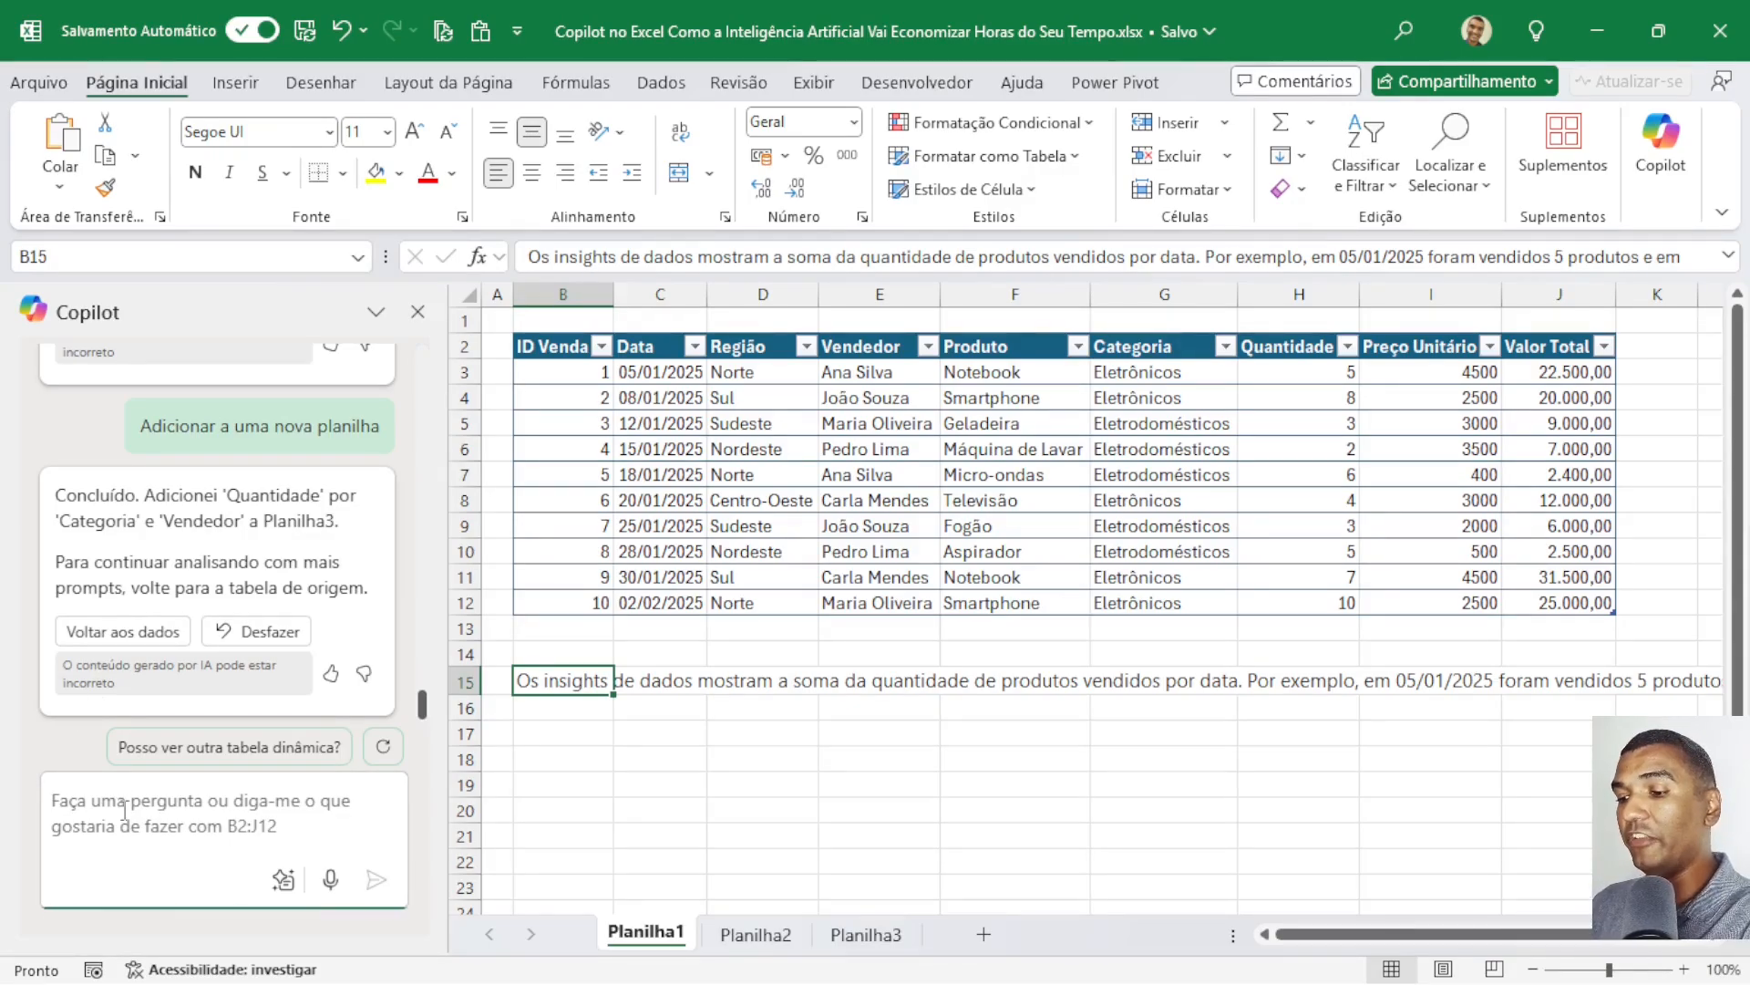
pyautogui.write('dest')
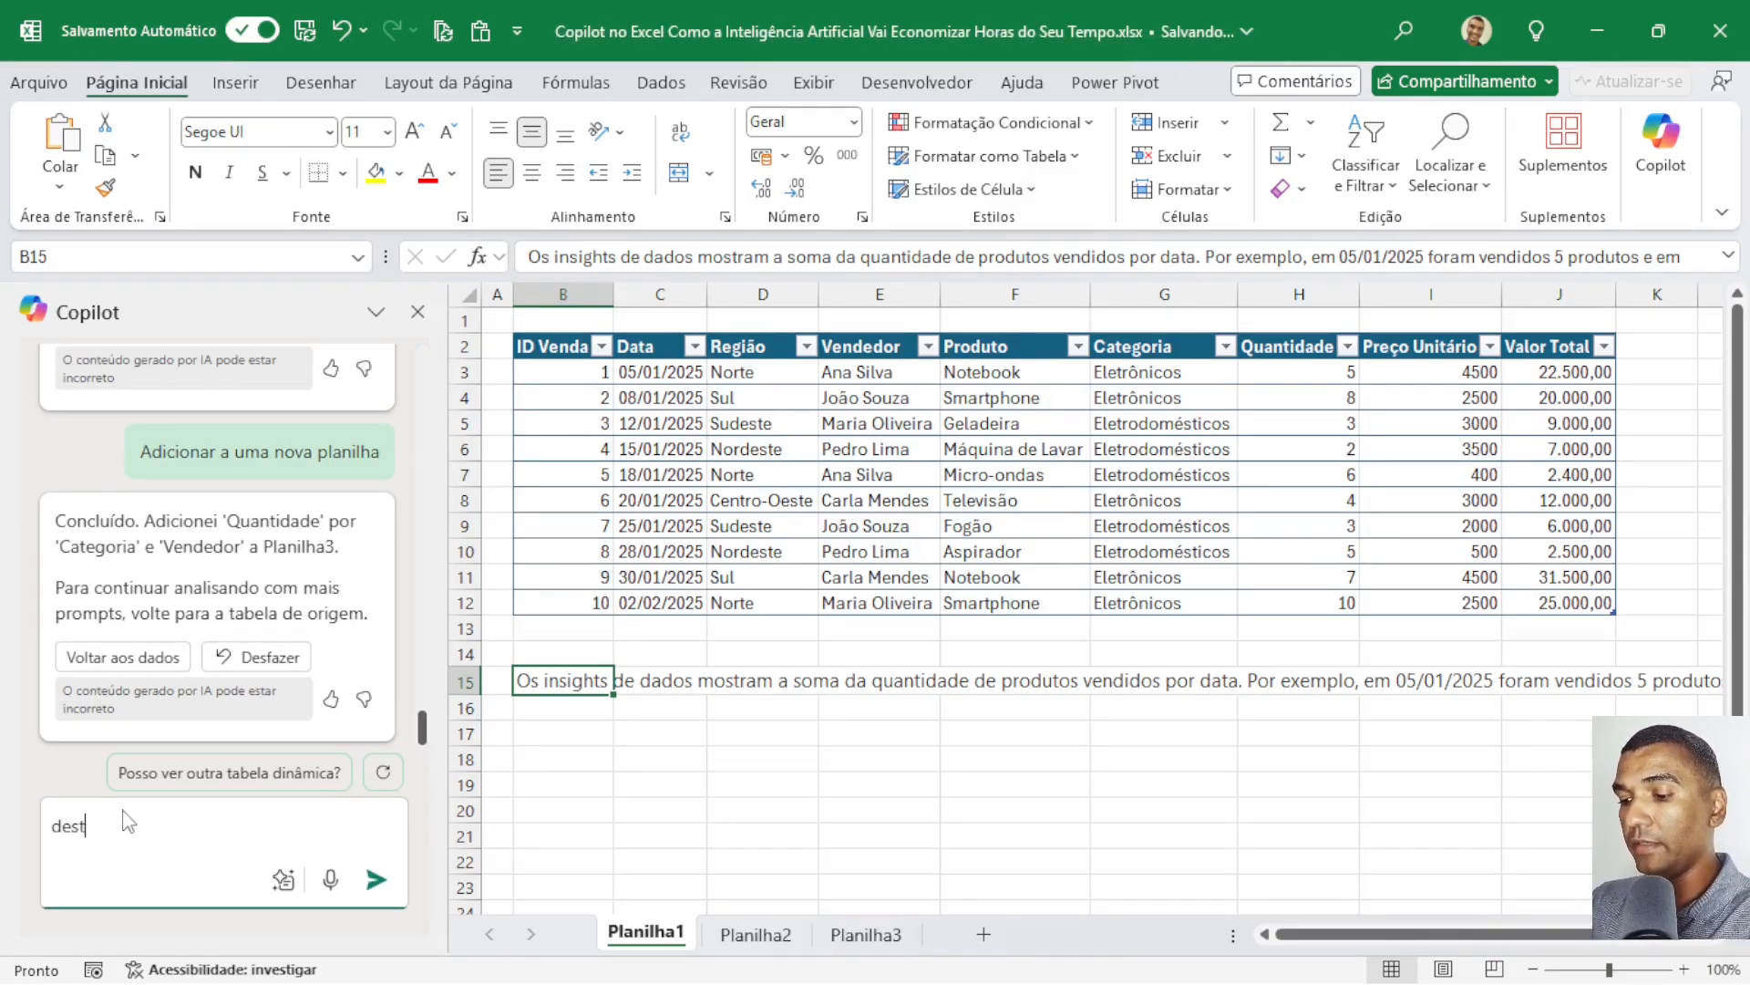
pyautogui.write('aque com ')
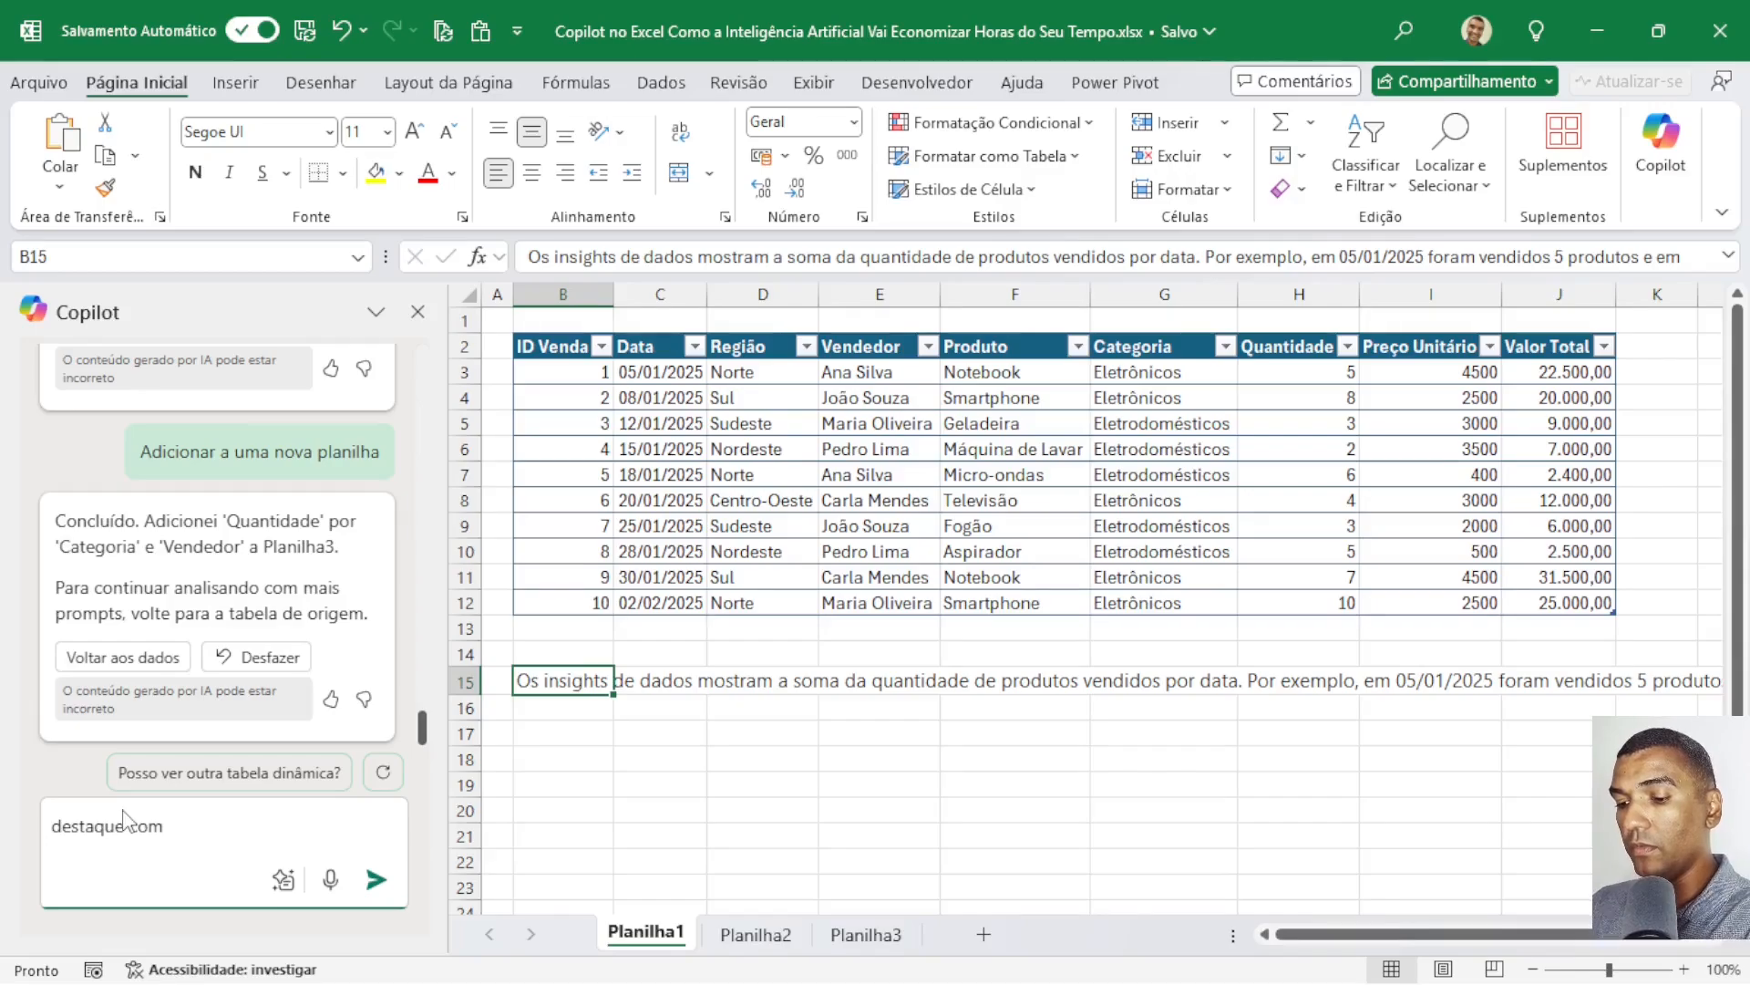
pyautogui.write('a cora amarel')
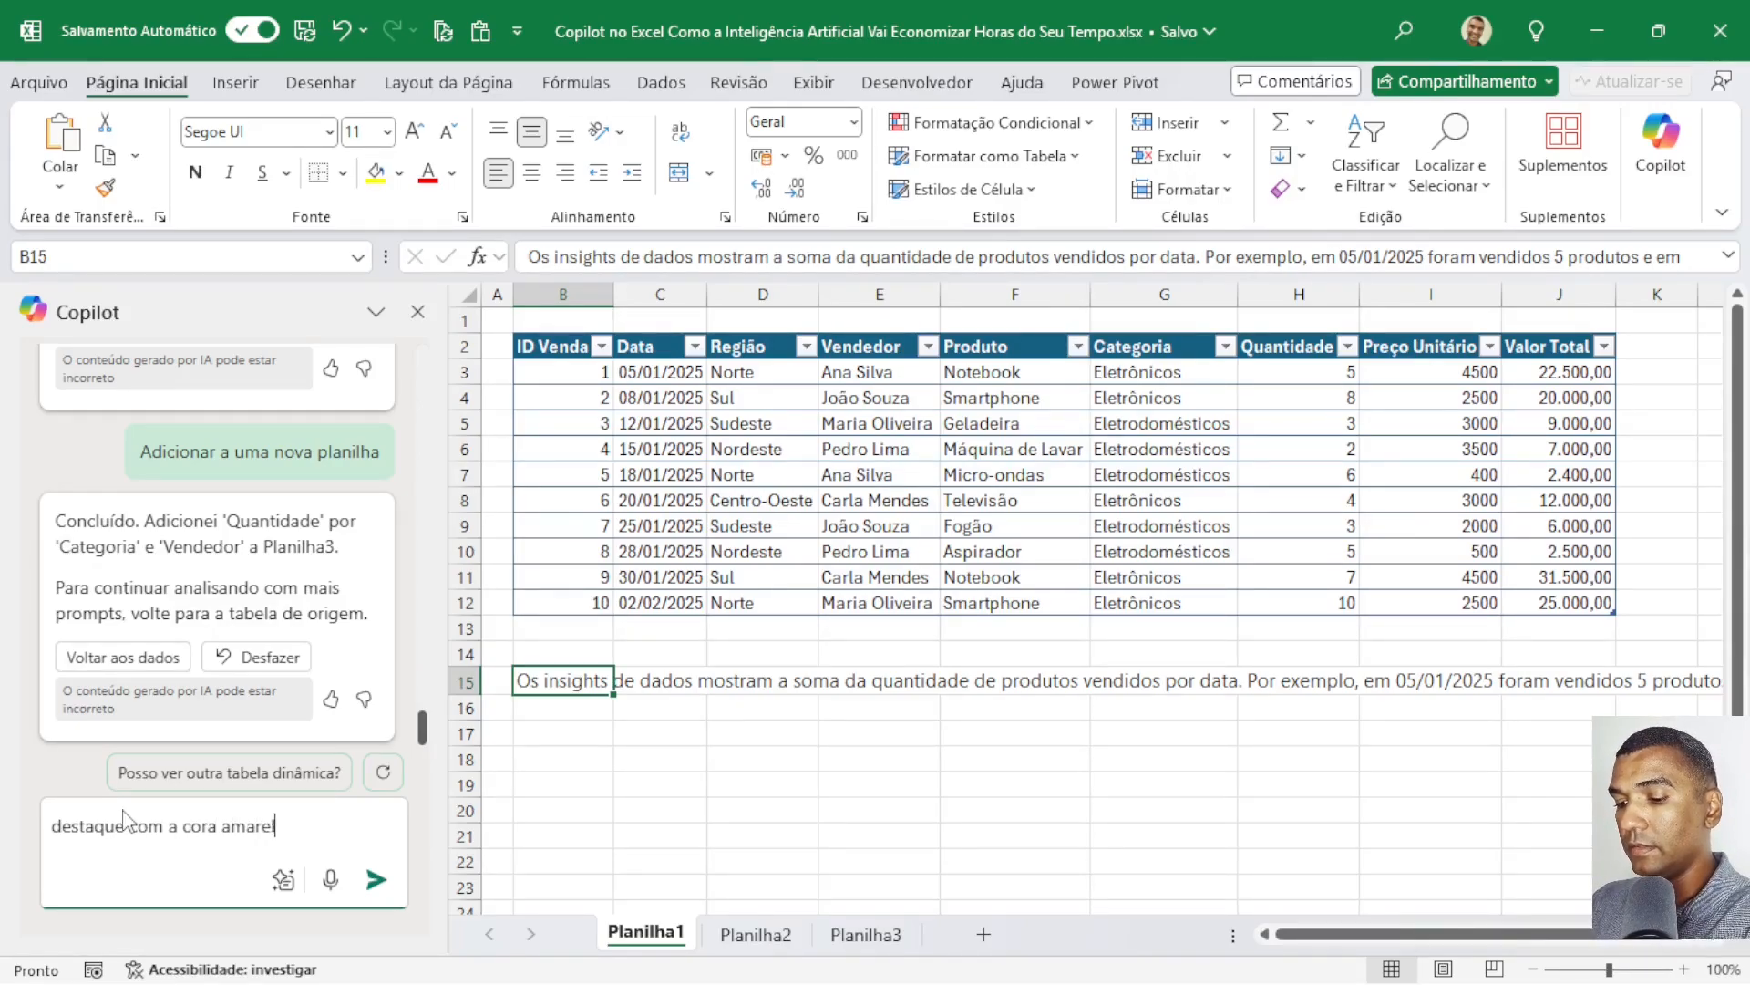
pyautogui.write('a as vendas')
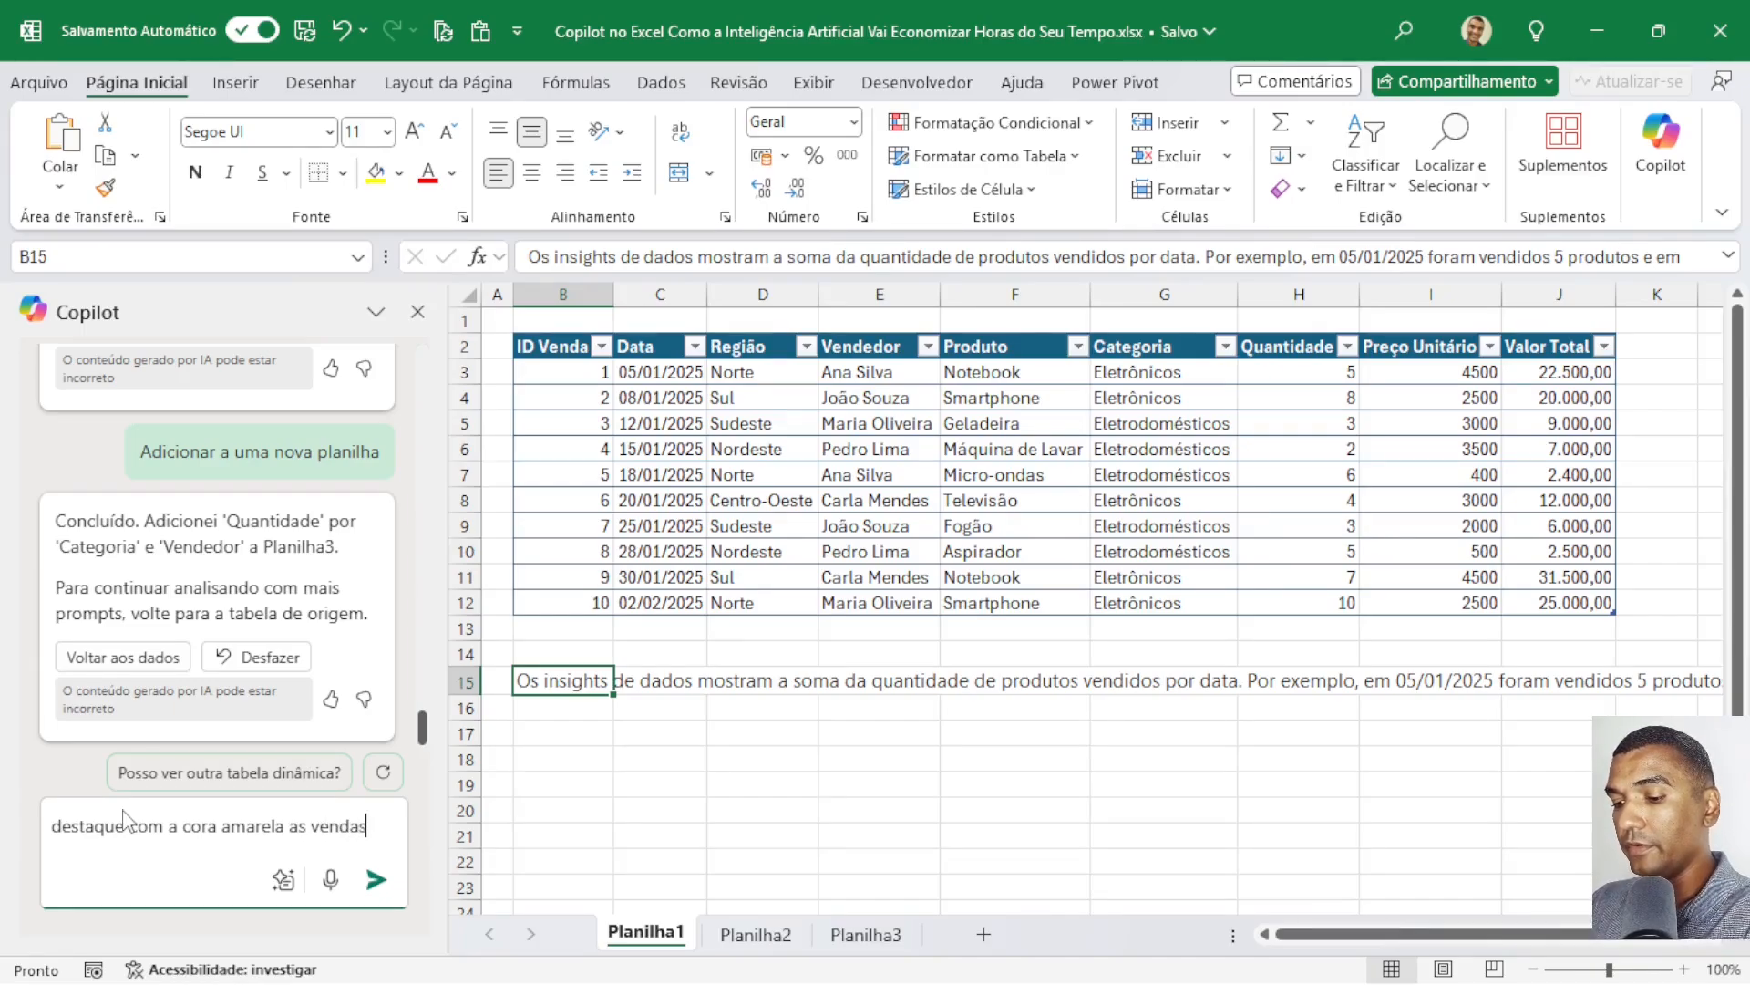
pyautogui.write(' com va')
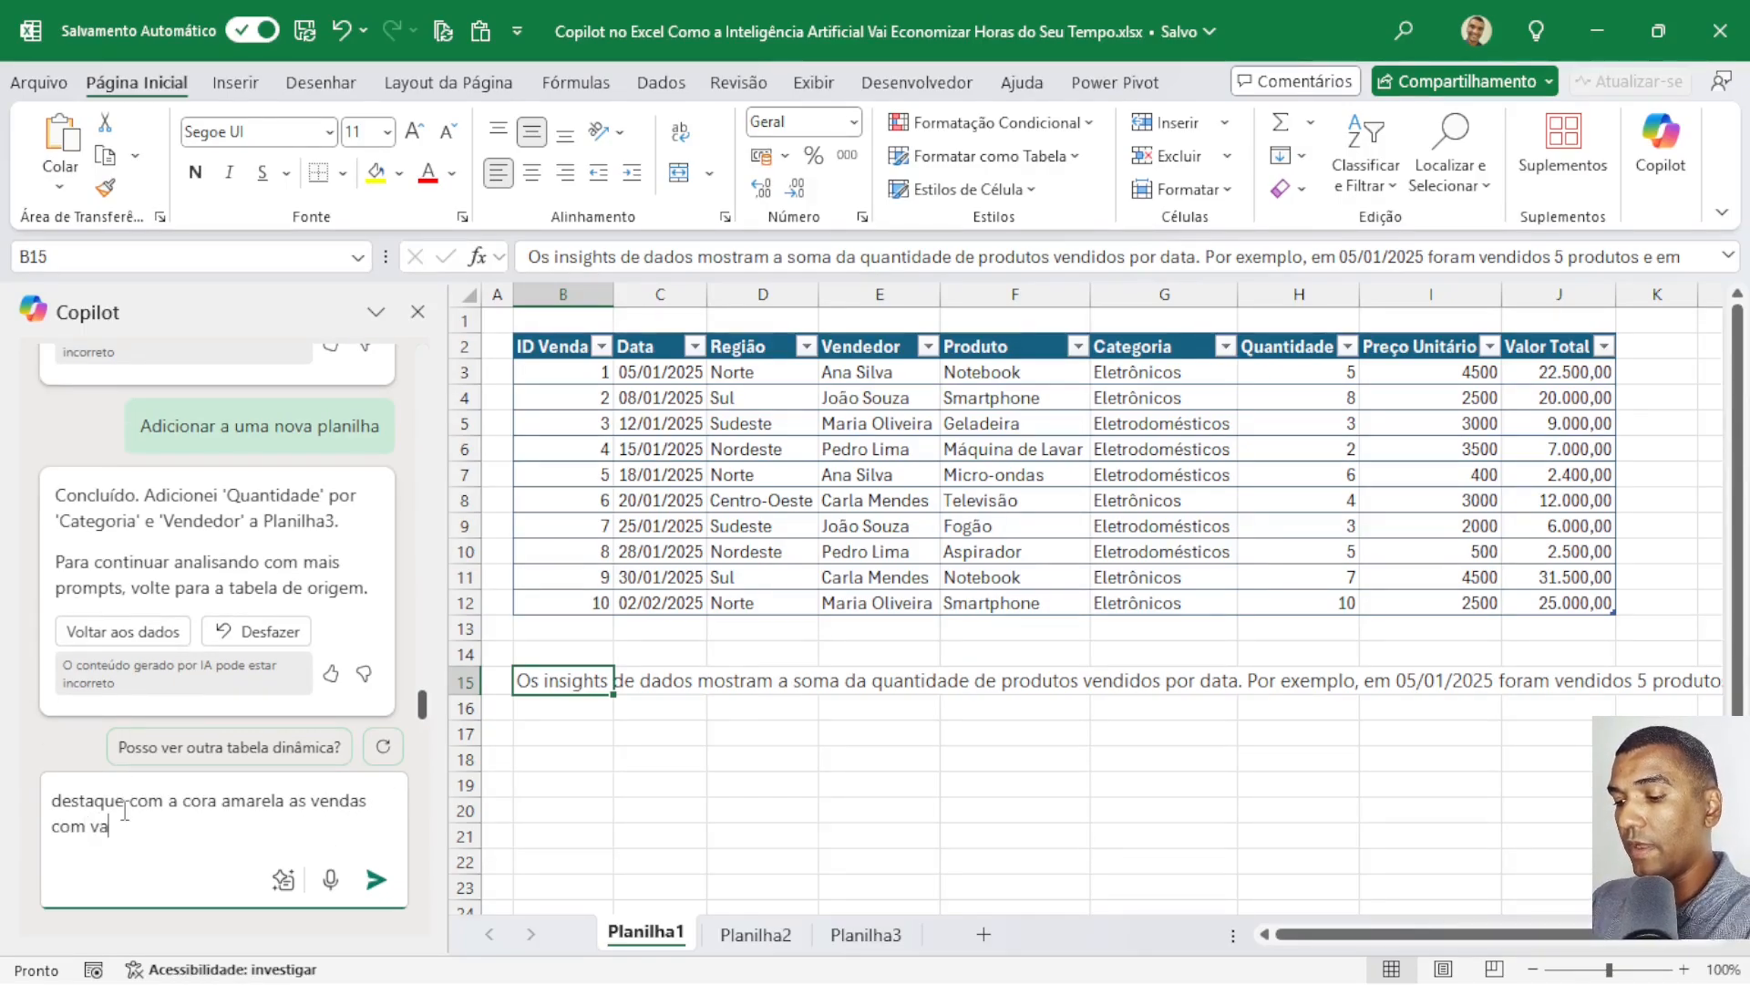
pyautogui.write('lo total')
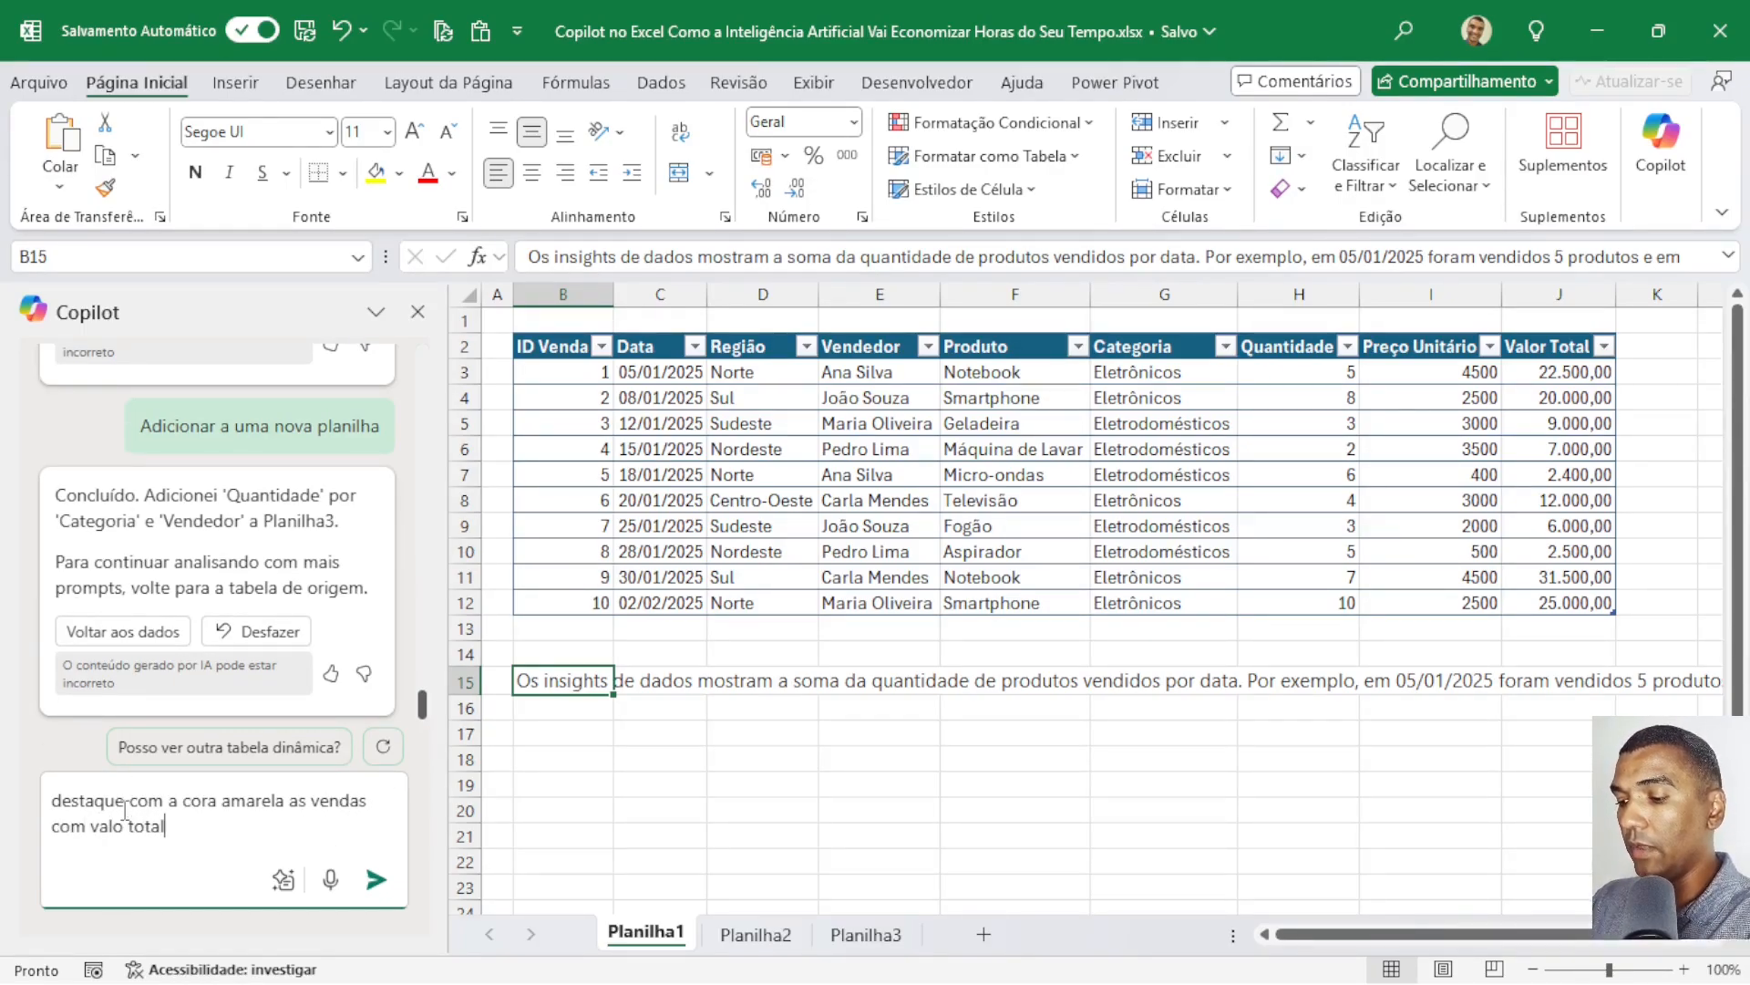
pyautogui.write(' maior')
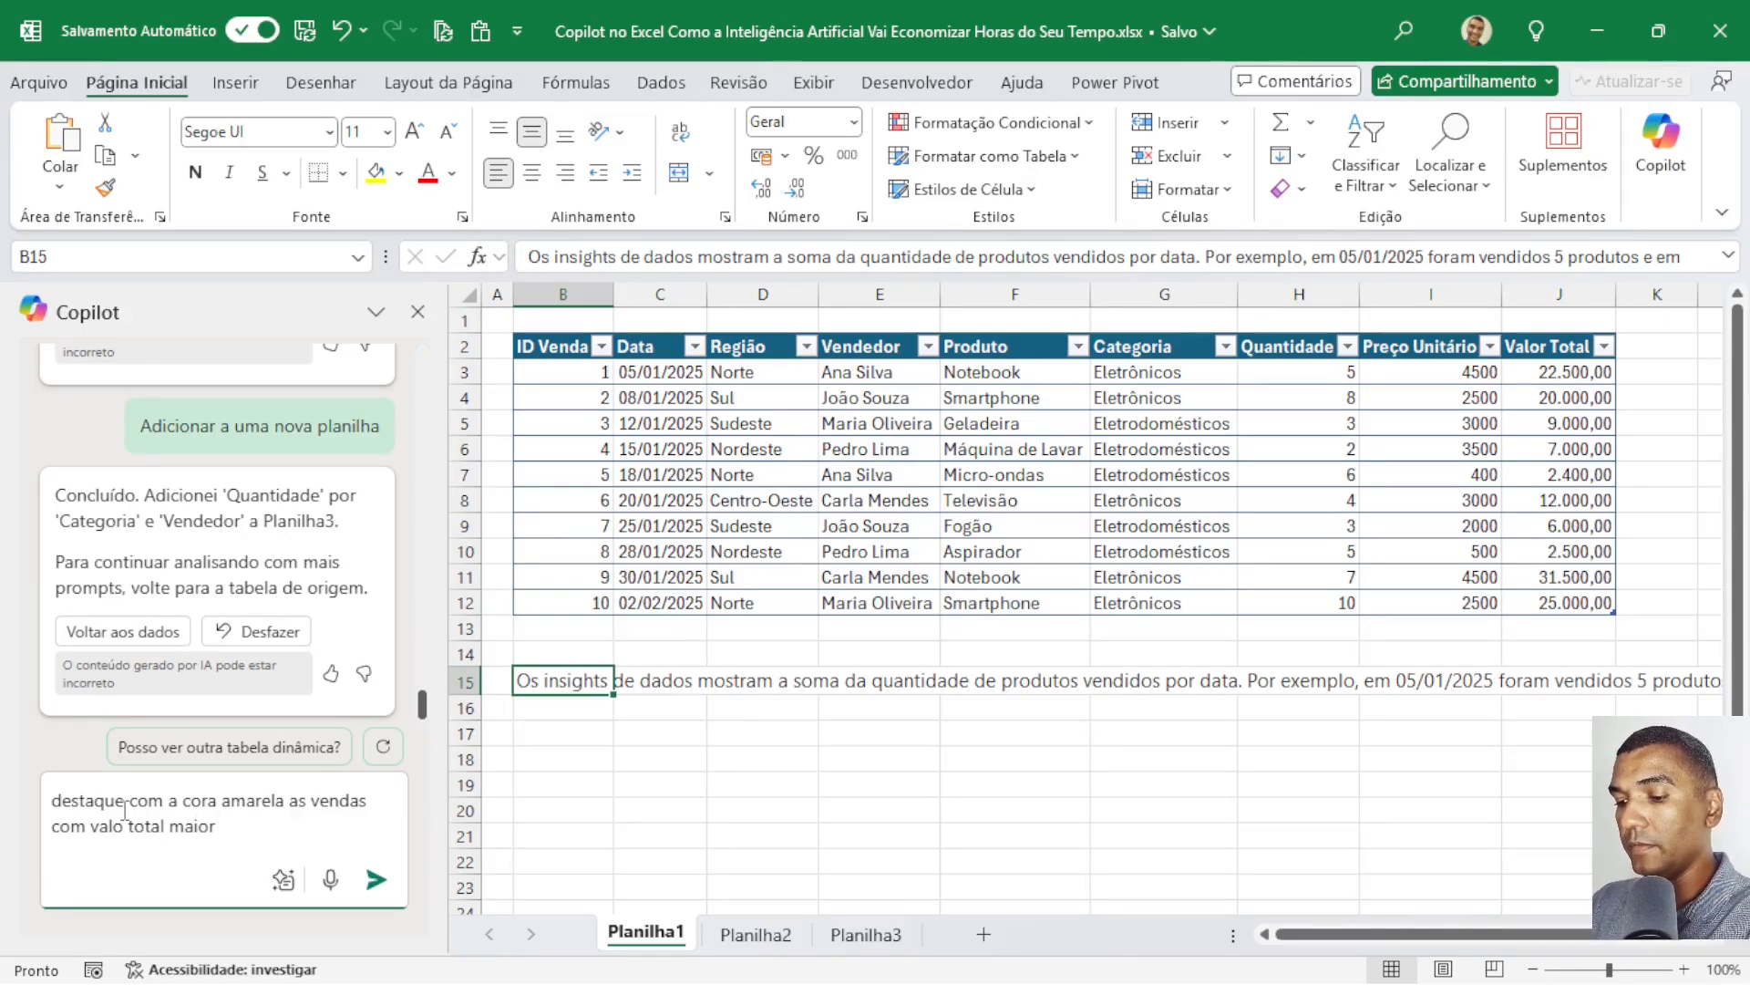
pyautogui.write(' que 20mil')
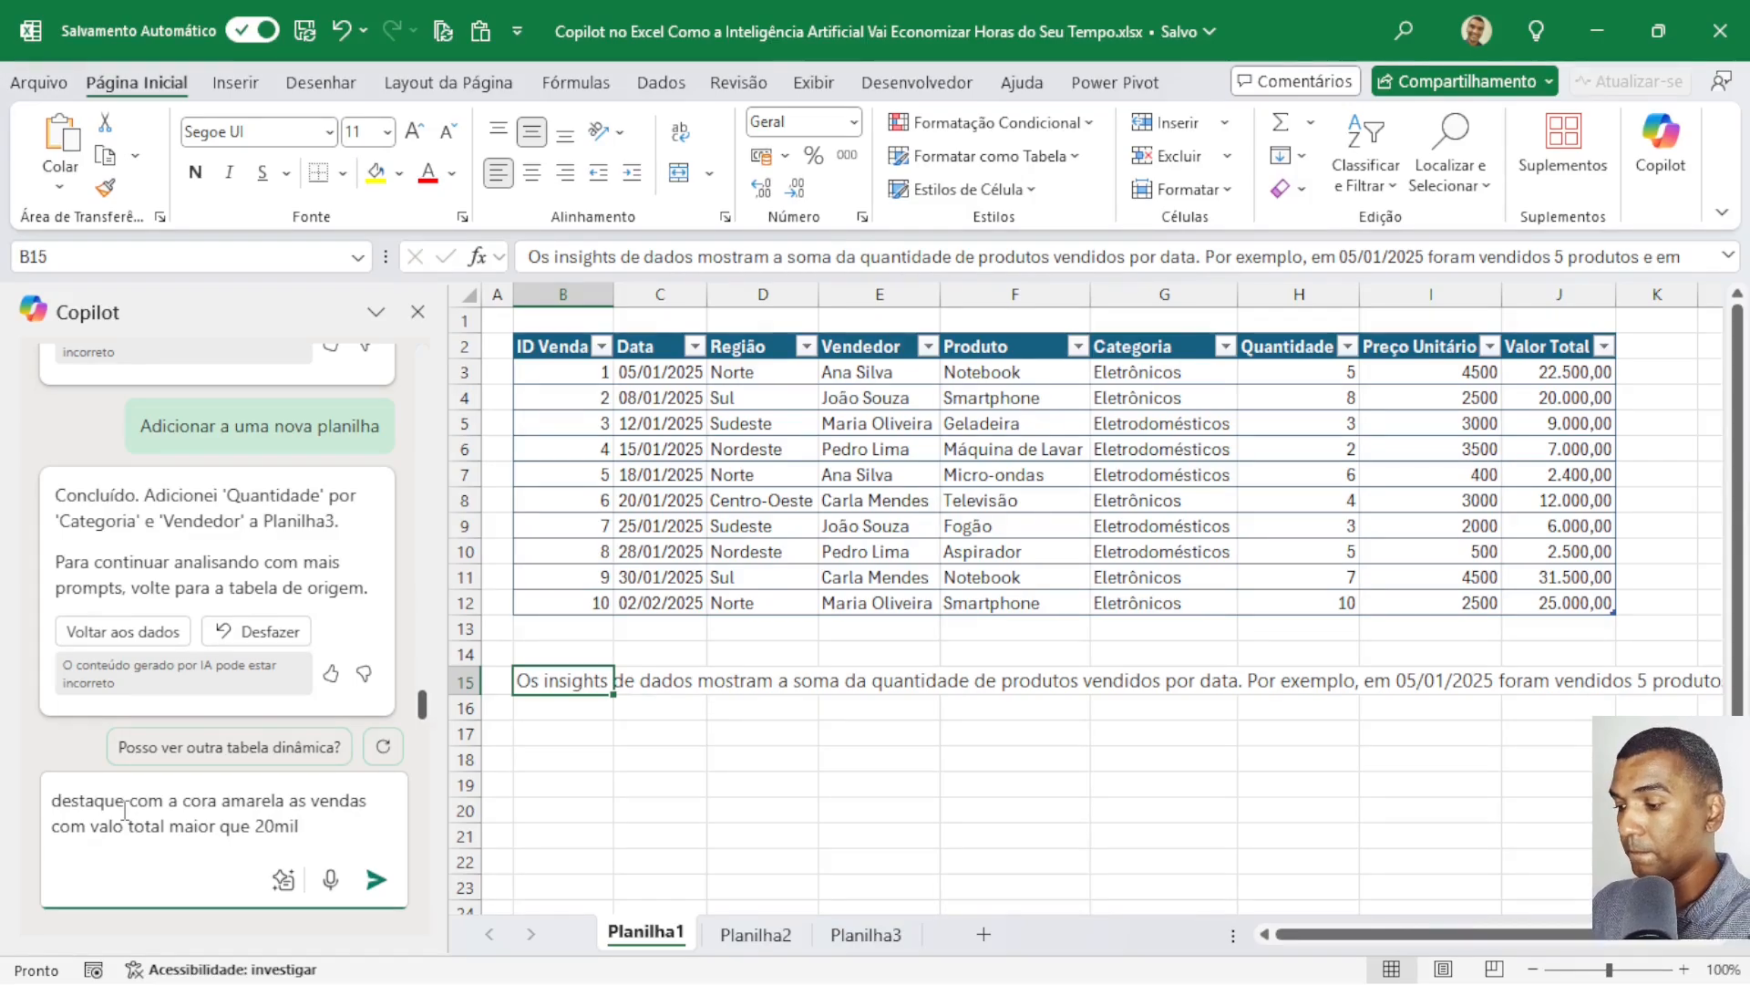
pyautogui.press('Return')
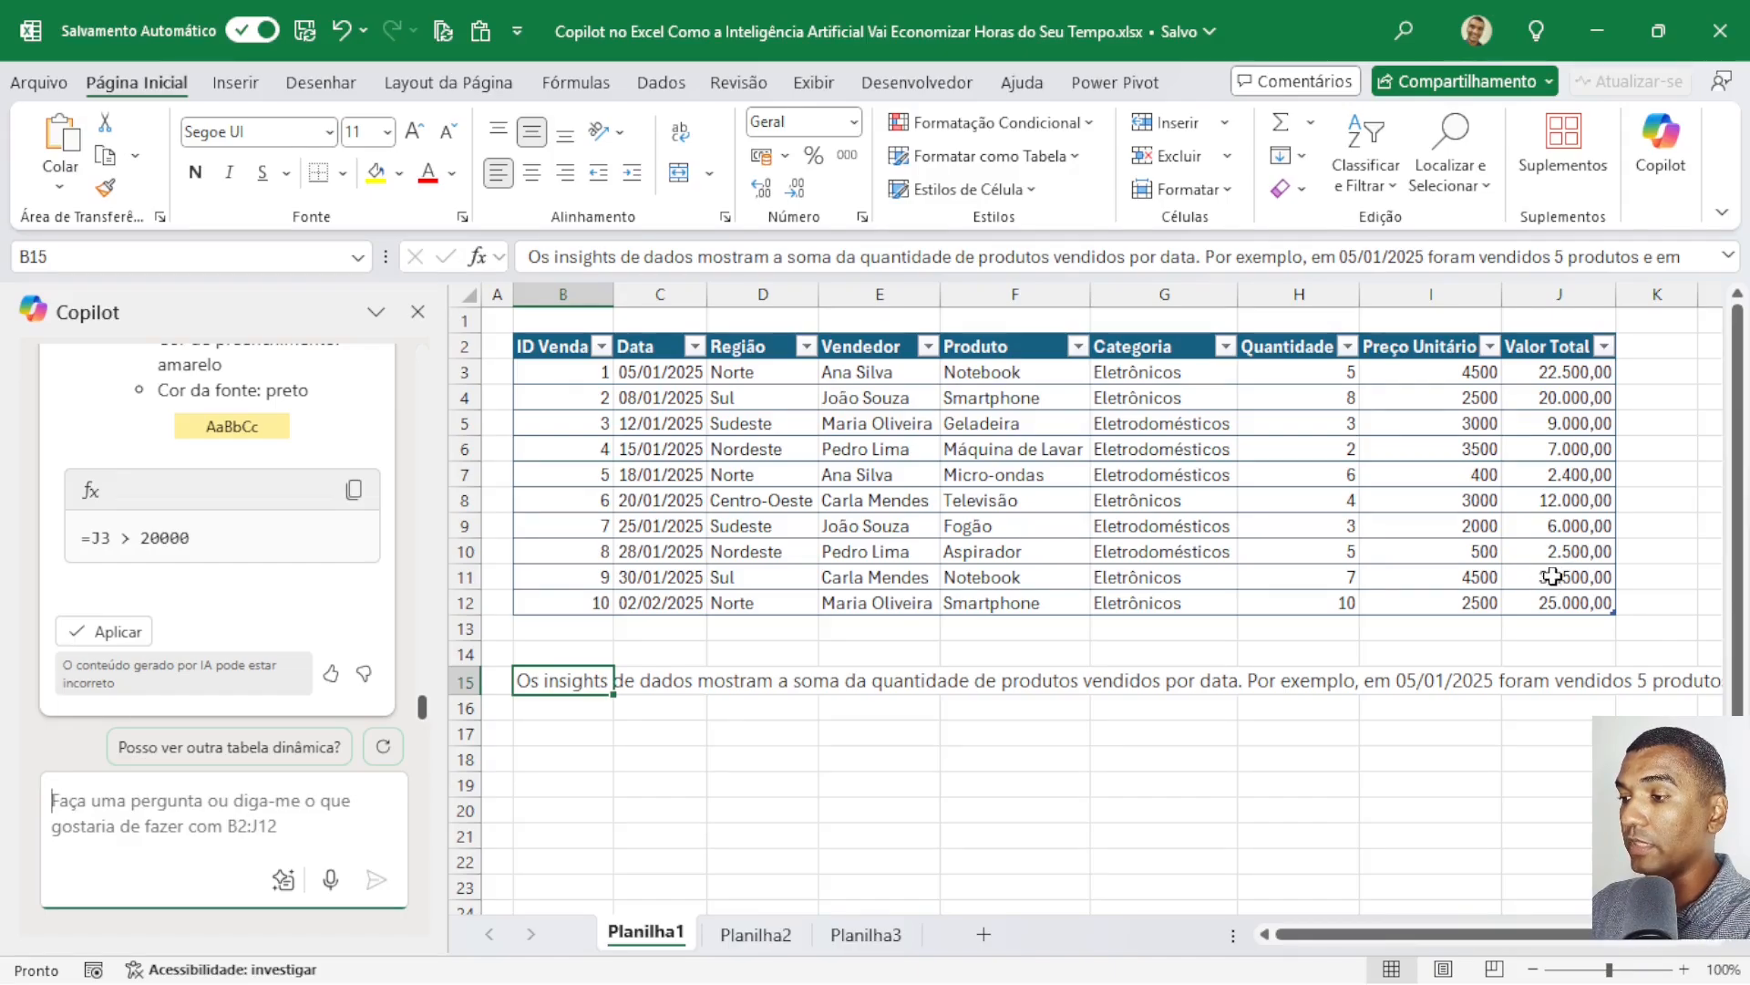
# Review Copilot's yellow conditional formatting rule =J3 > 20000 and apply it to the Valor Total column.
pyautogui.scroll(3, 103, 570)
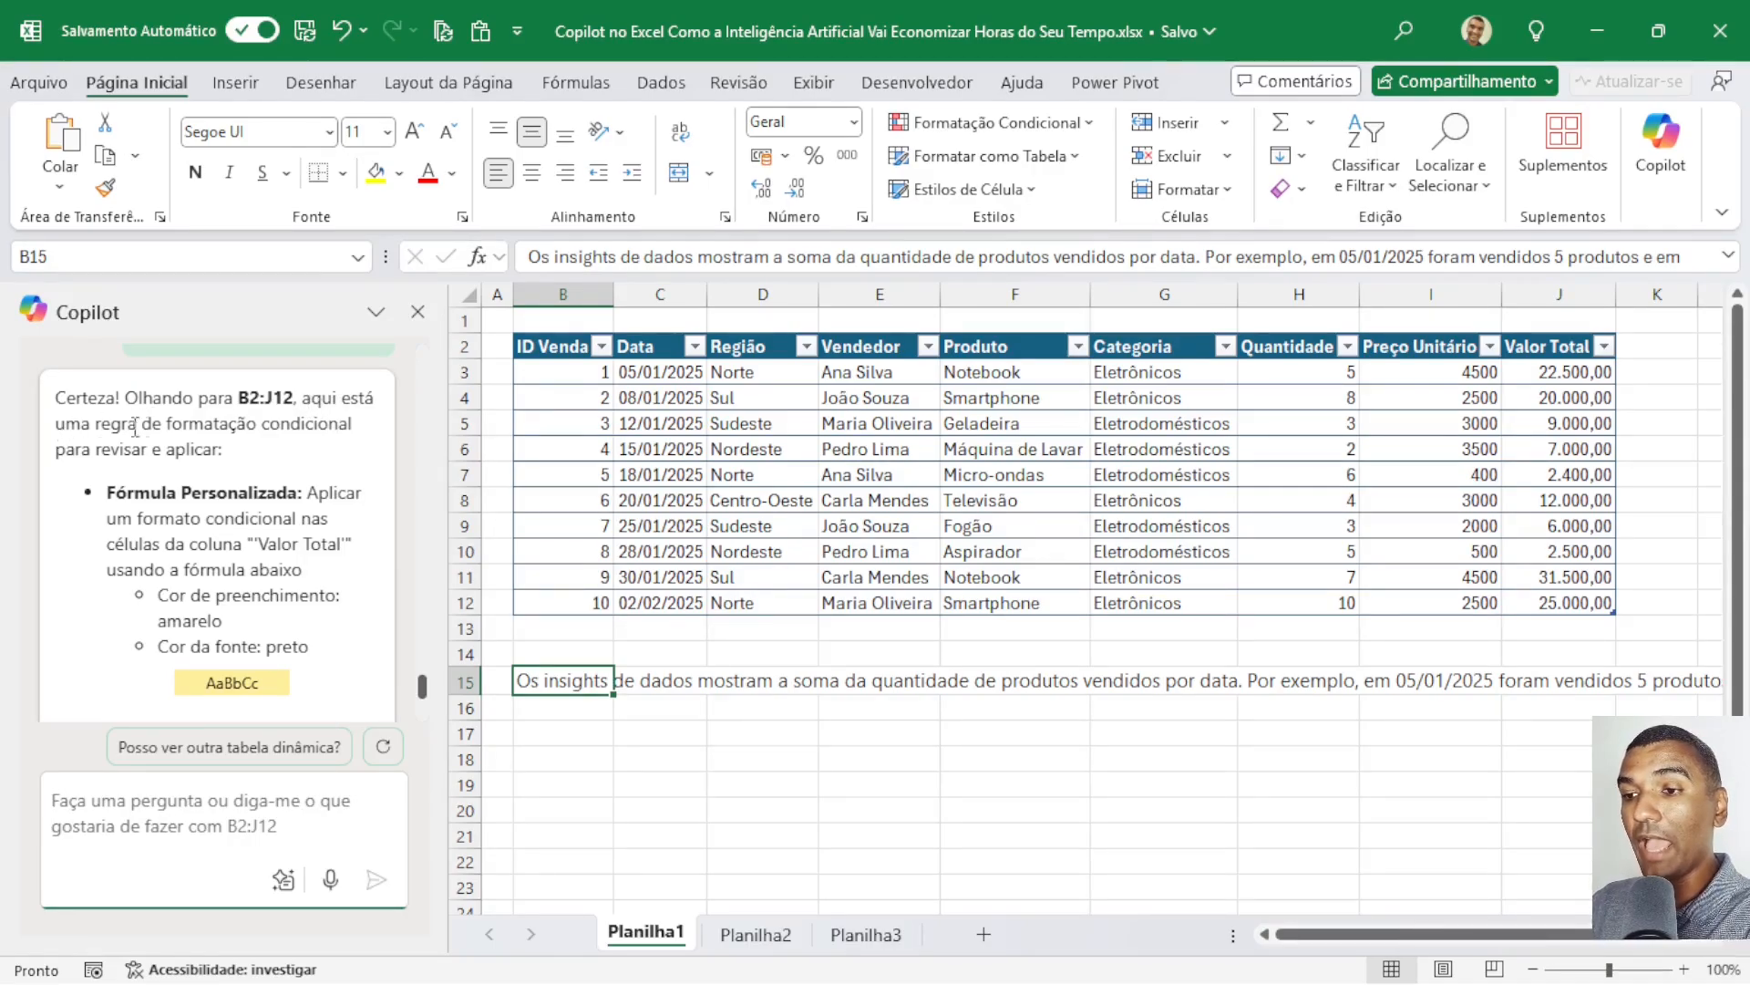
pyautogui.scroll(-3, 255, 517)
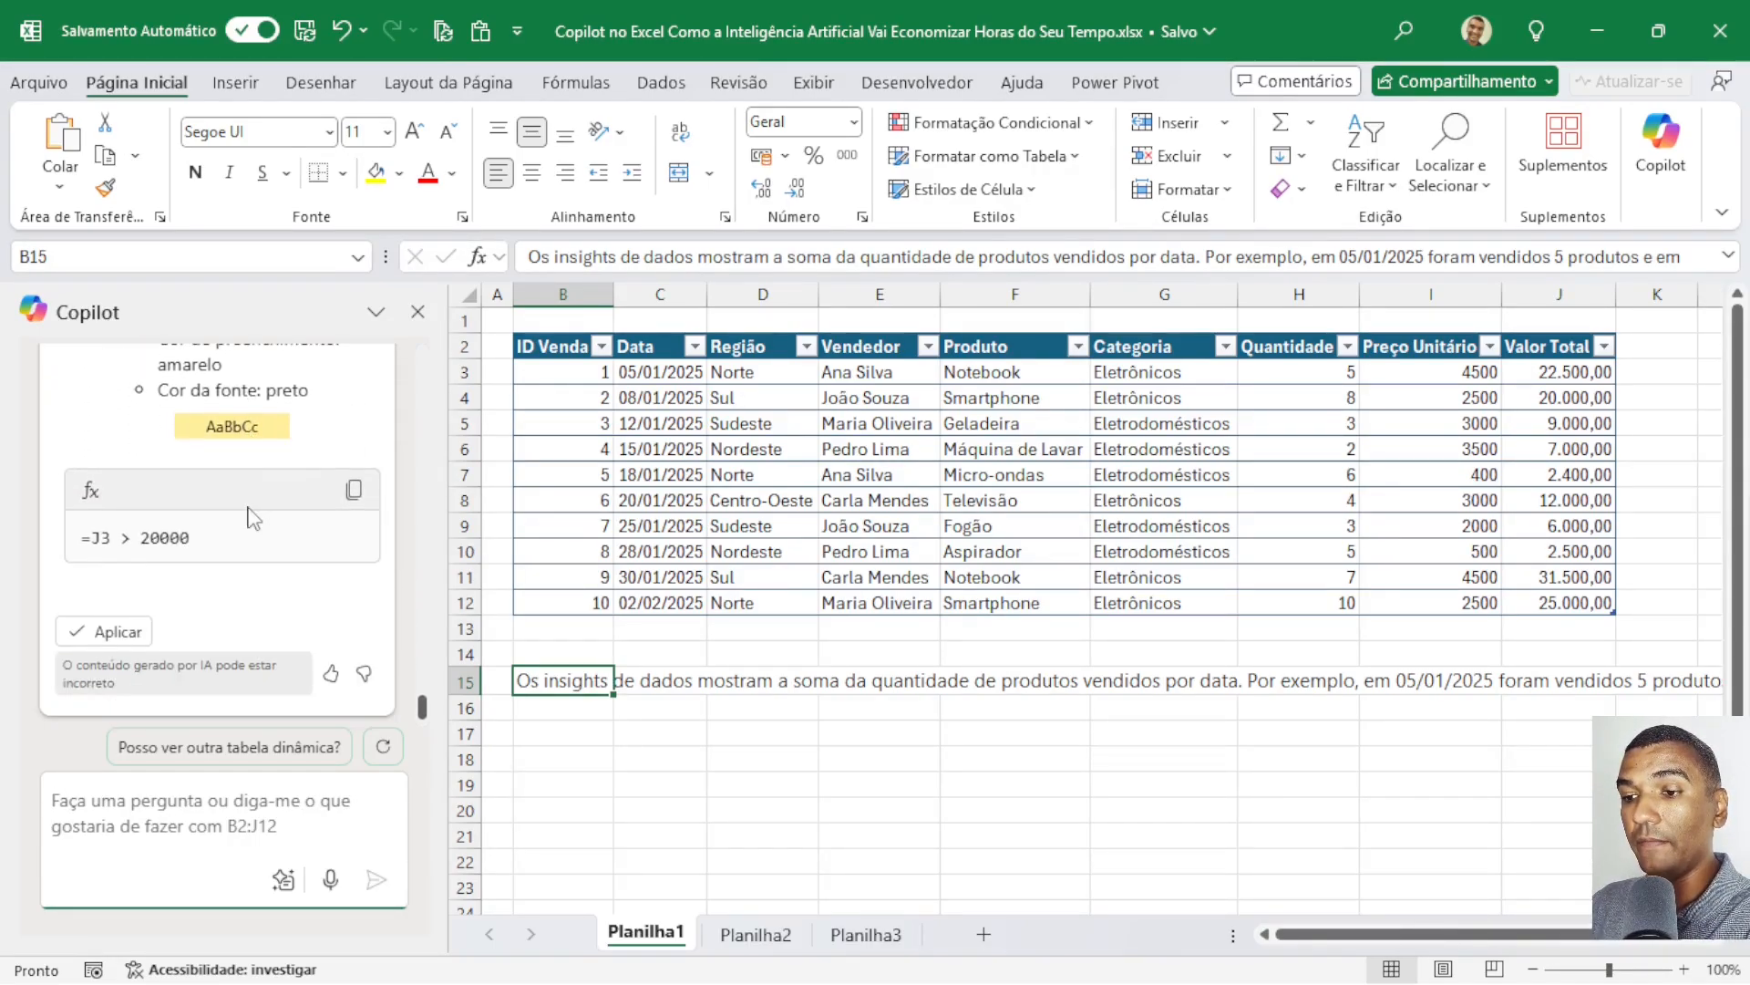
pyautogui.click(100, 631)
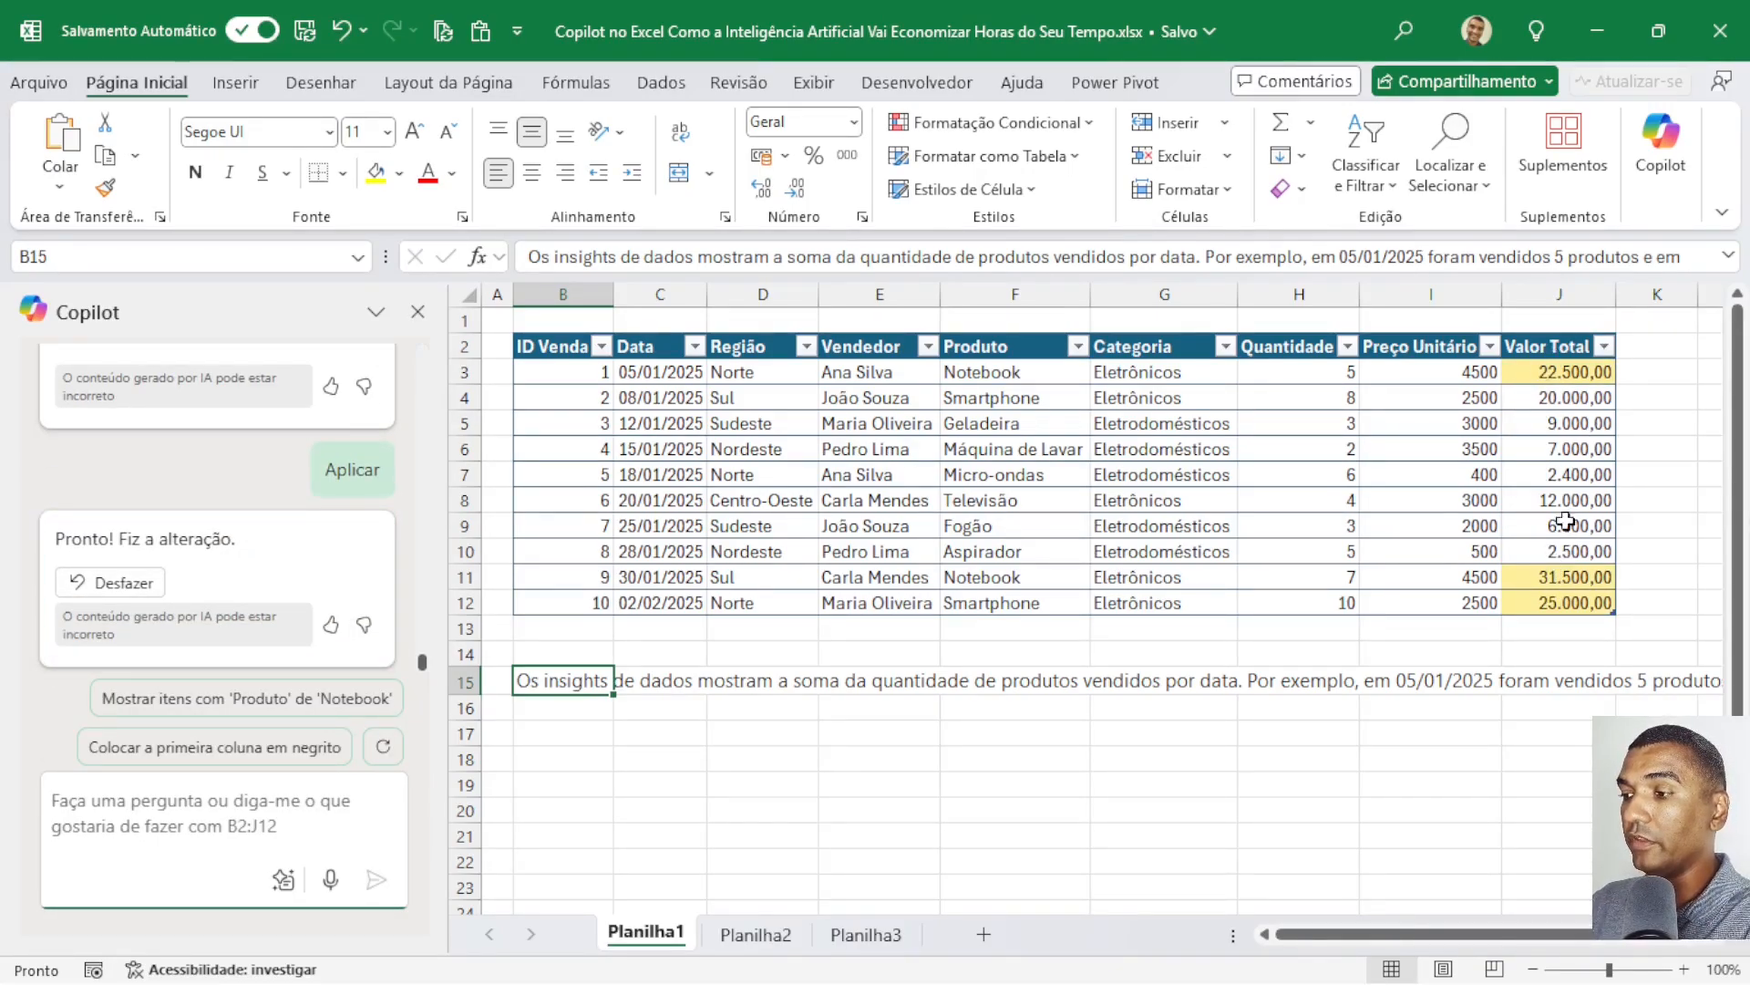
# Ask Copilot for whole-row highlighting with the prompt "alem de destacar os valor , favor destacar a linha inteira da tabela".
pyautogui.click(162, 802)
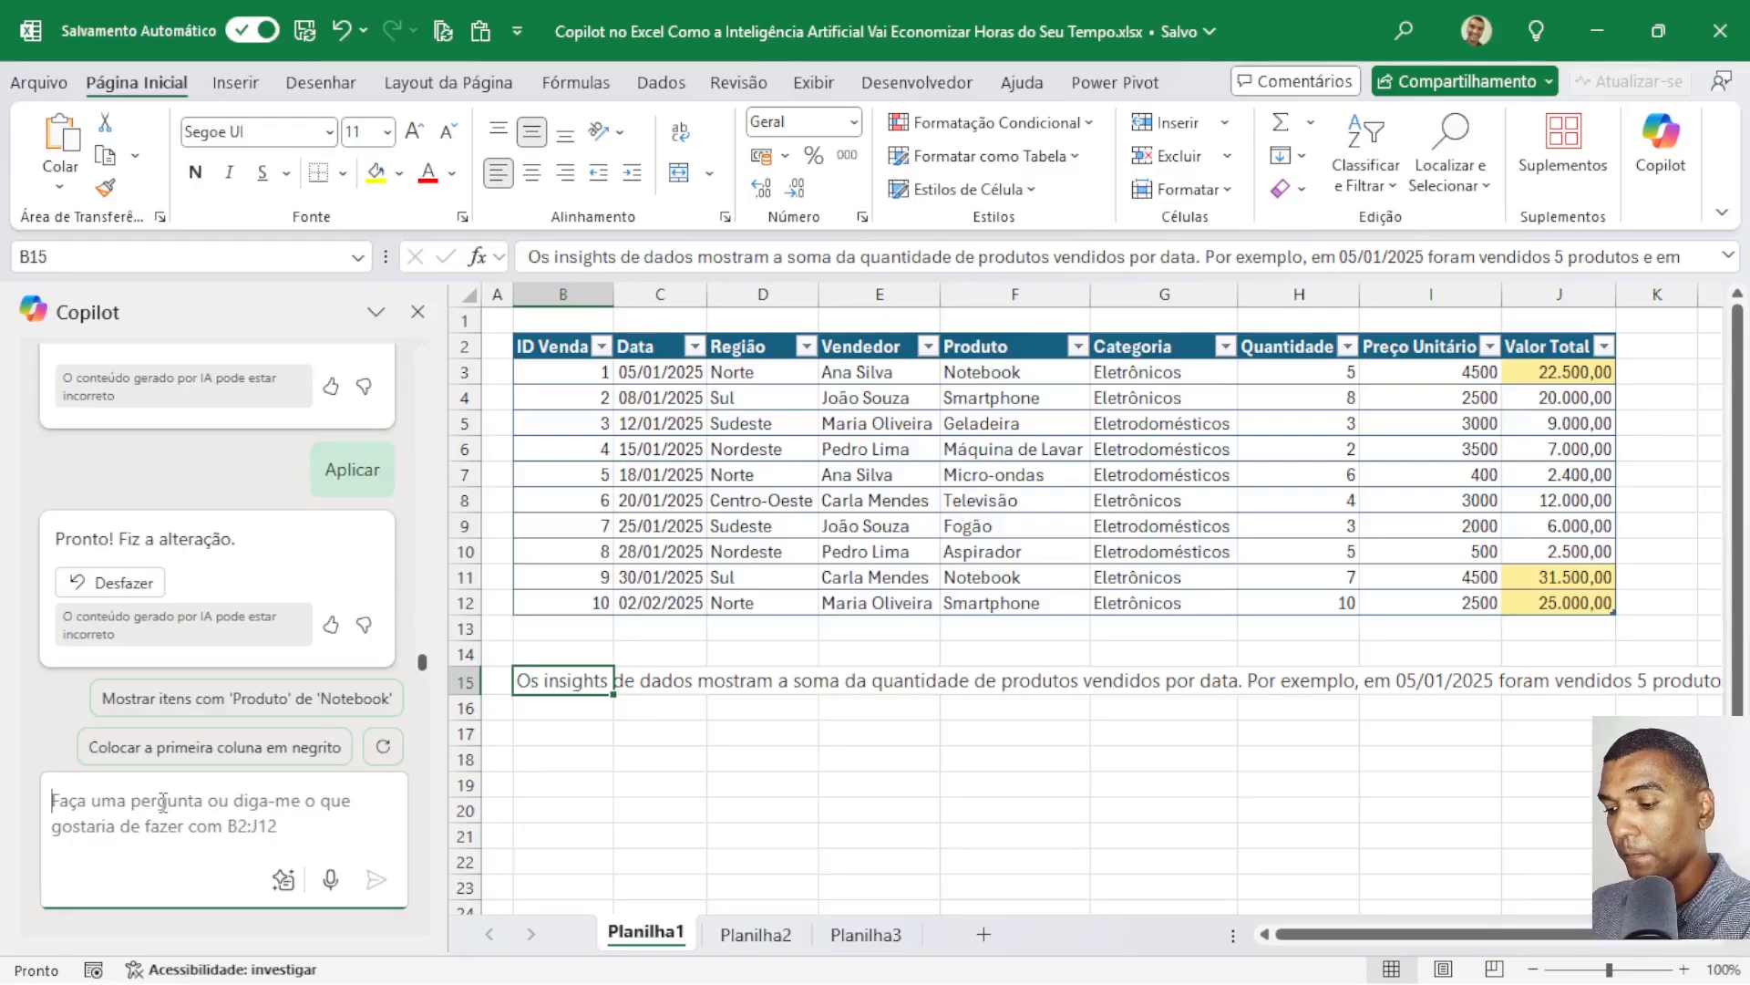
pyautogui.write('alem de des')
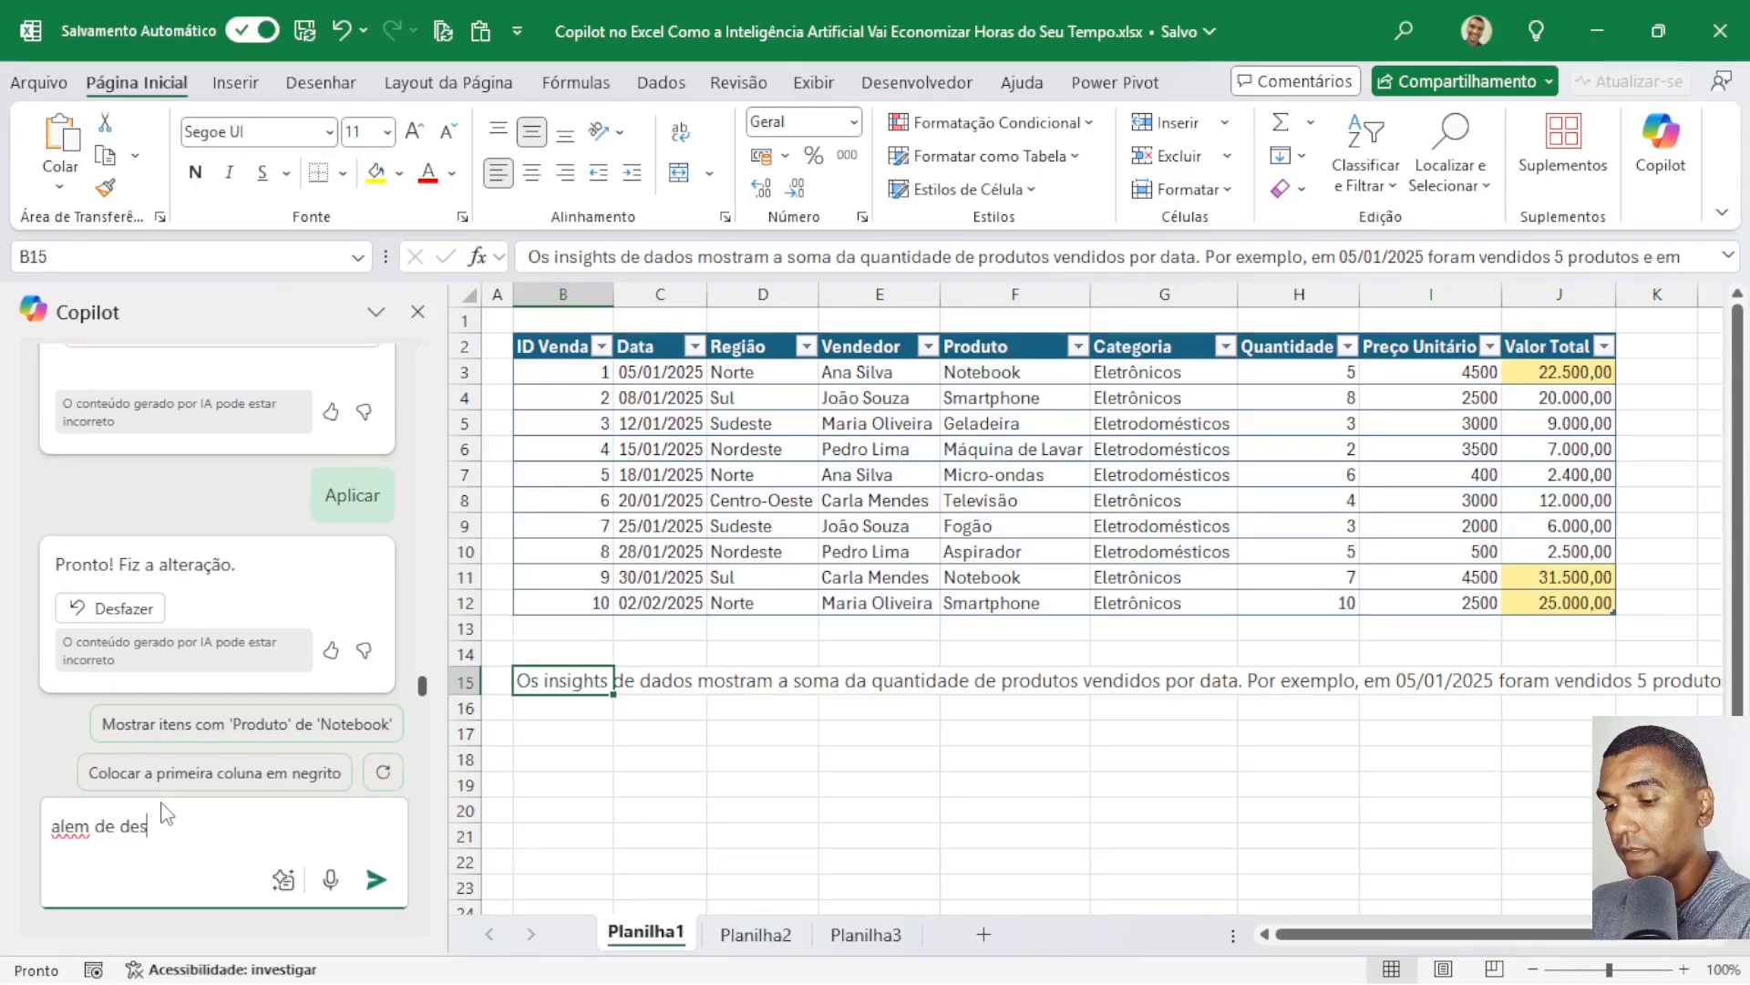
pyautogui.write('tacar ')
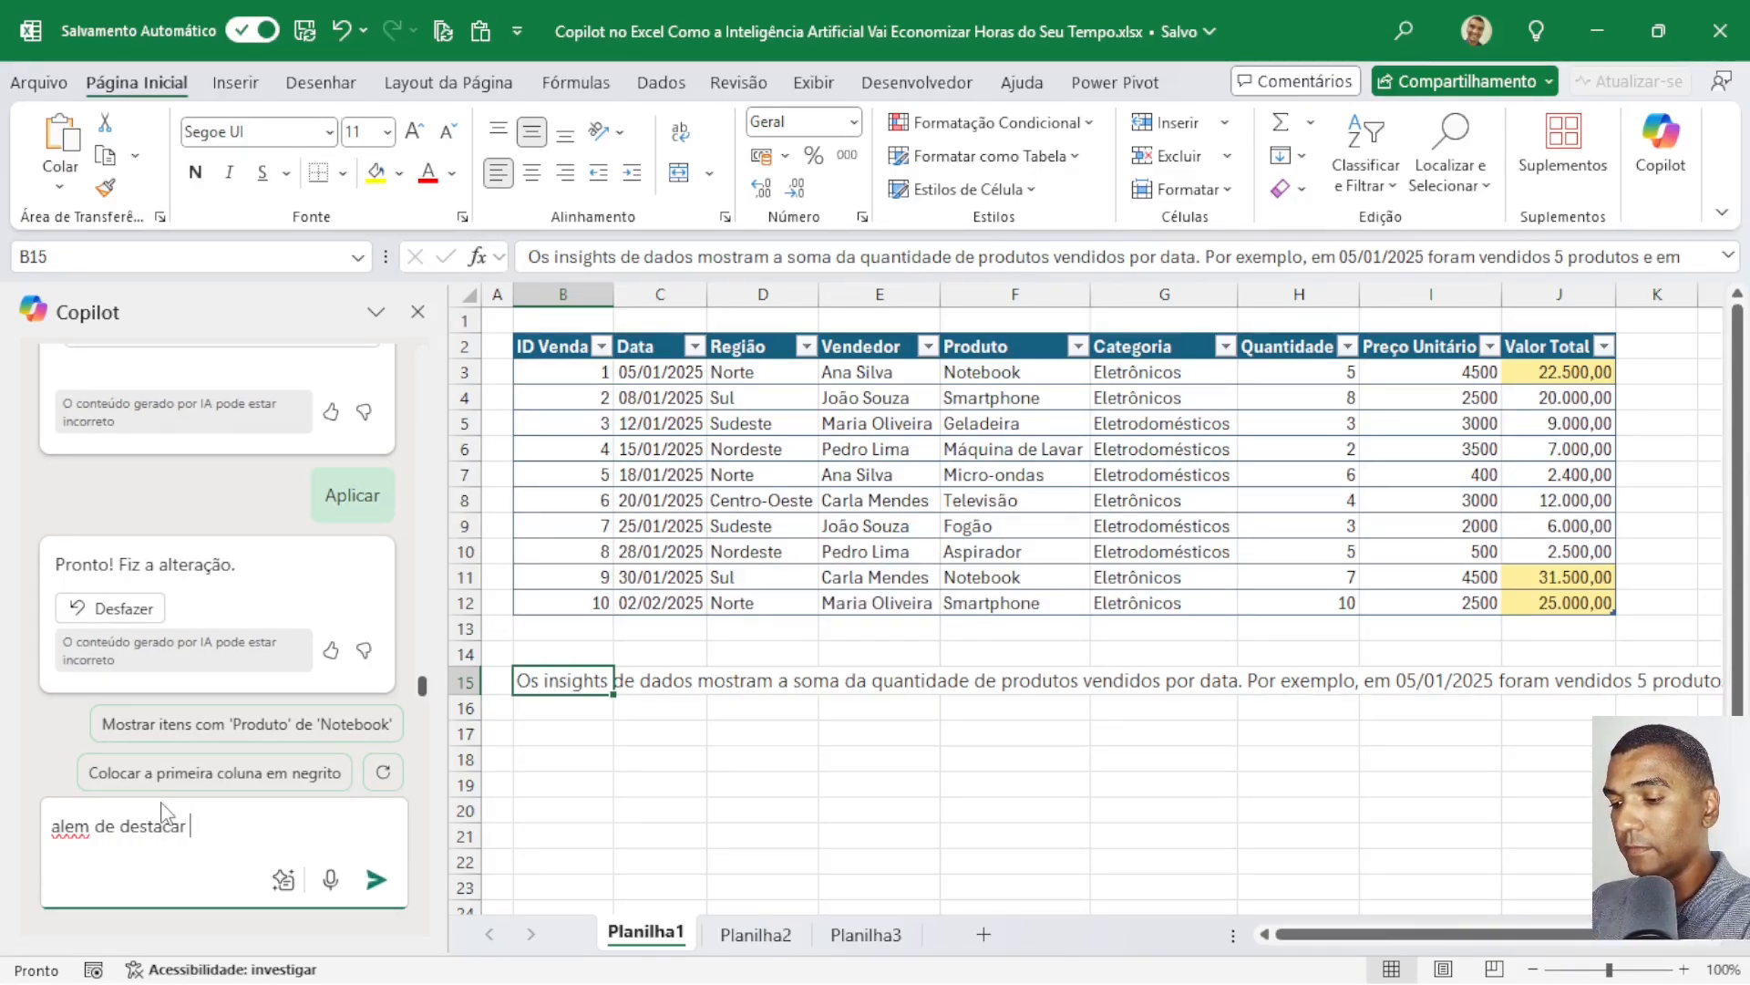
pyautogui.write('os valor')
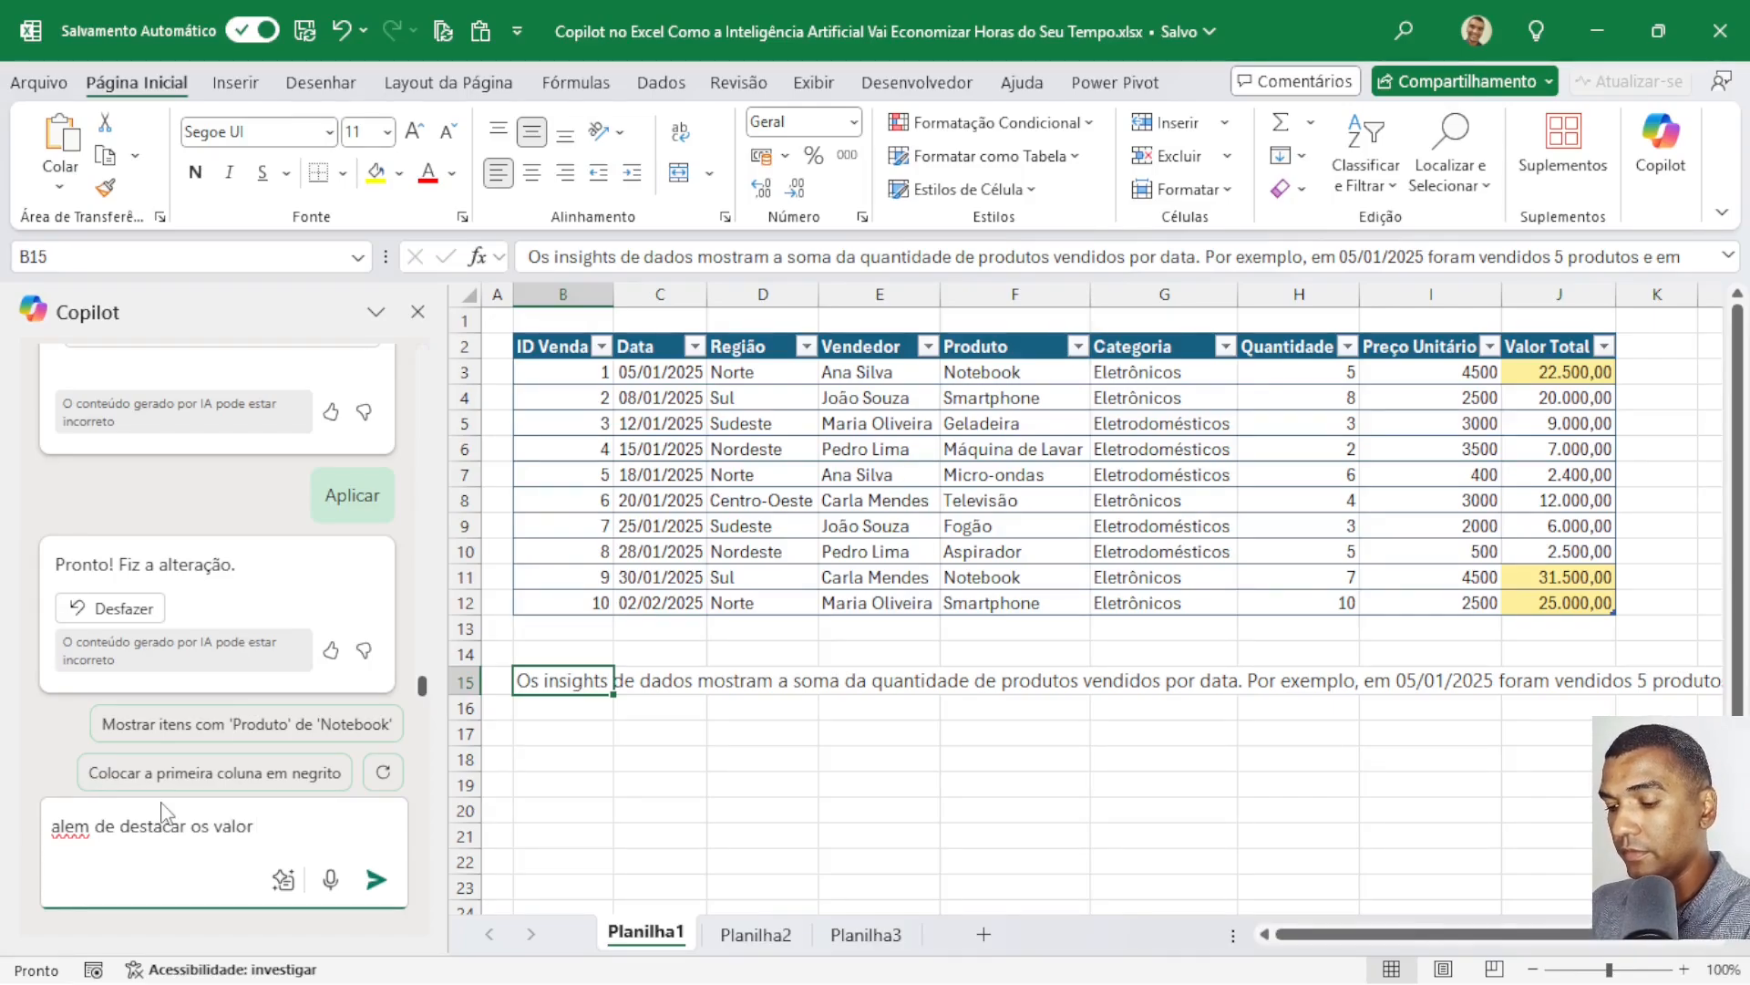
pyautogui.write(' , favor destacar')
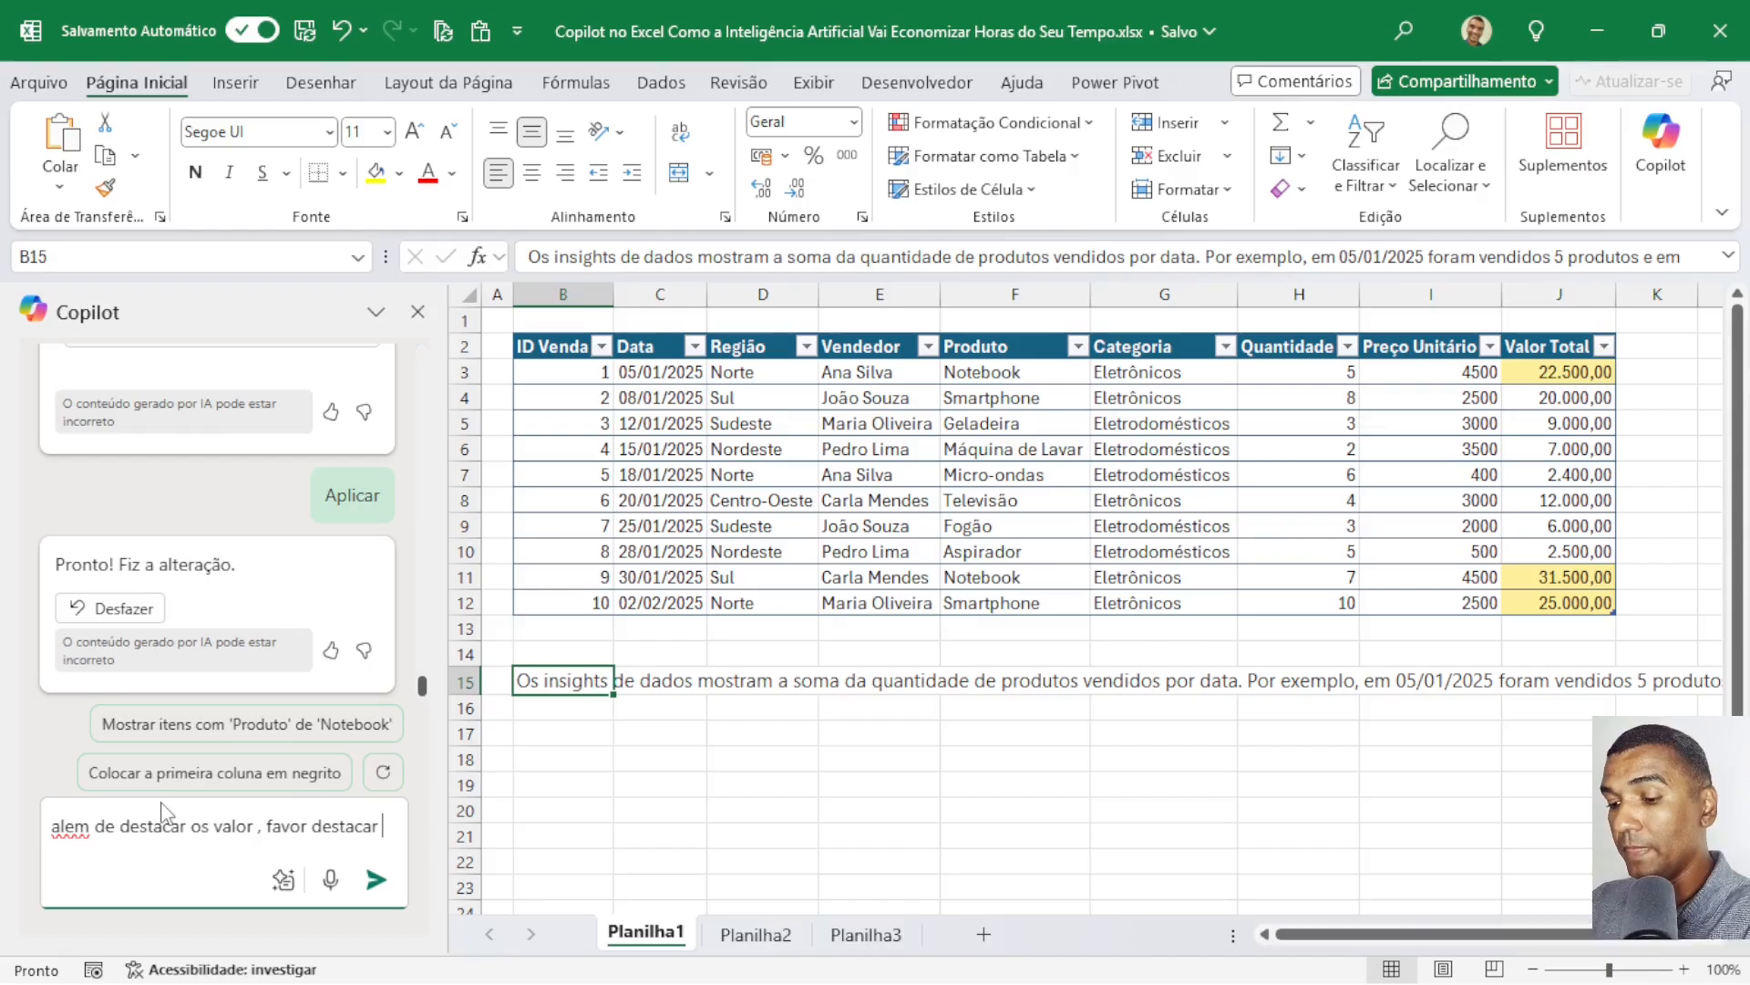
pyautogui.write(' a ')
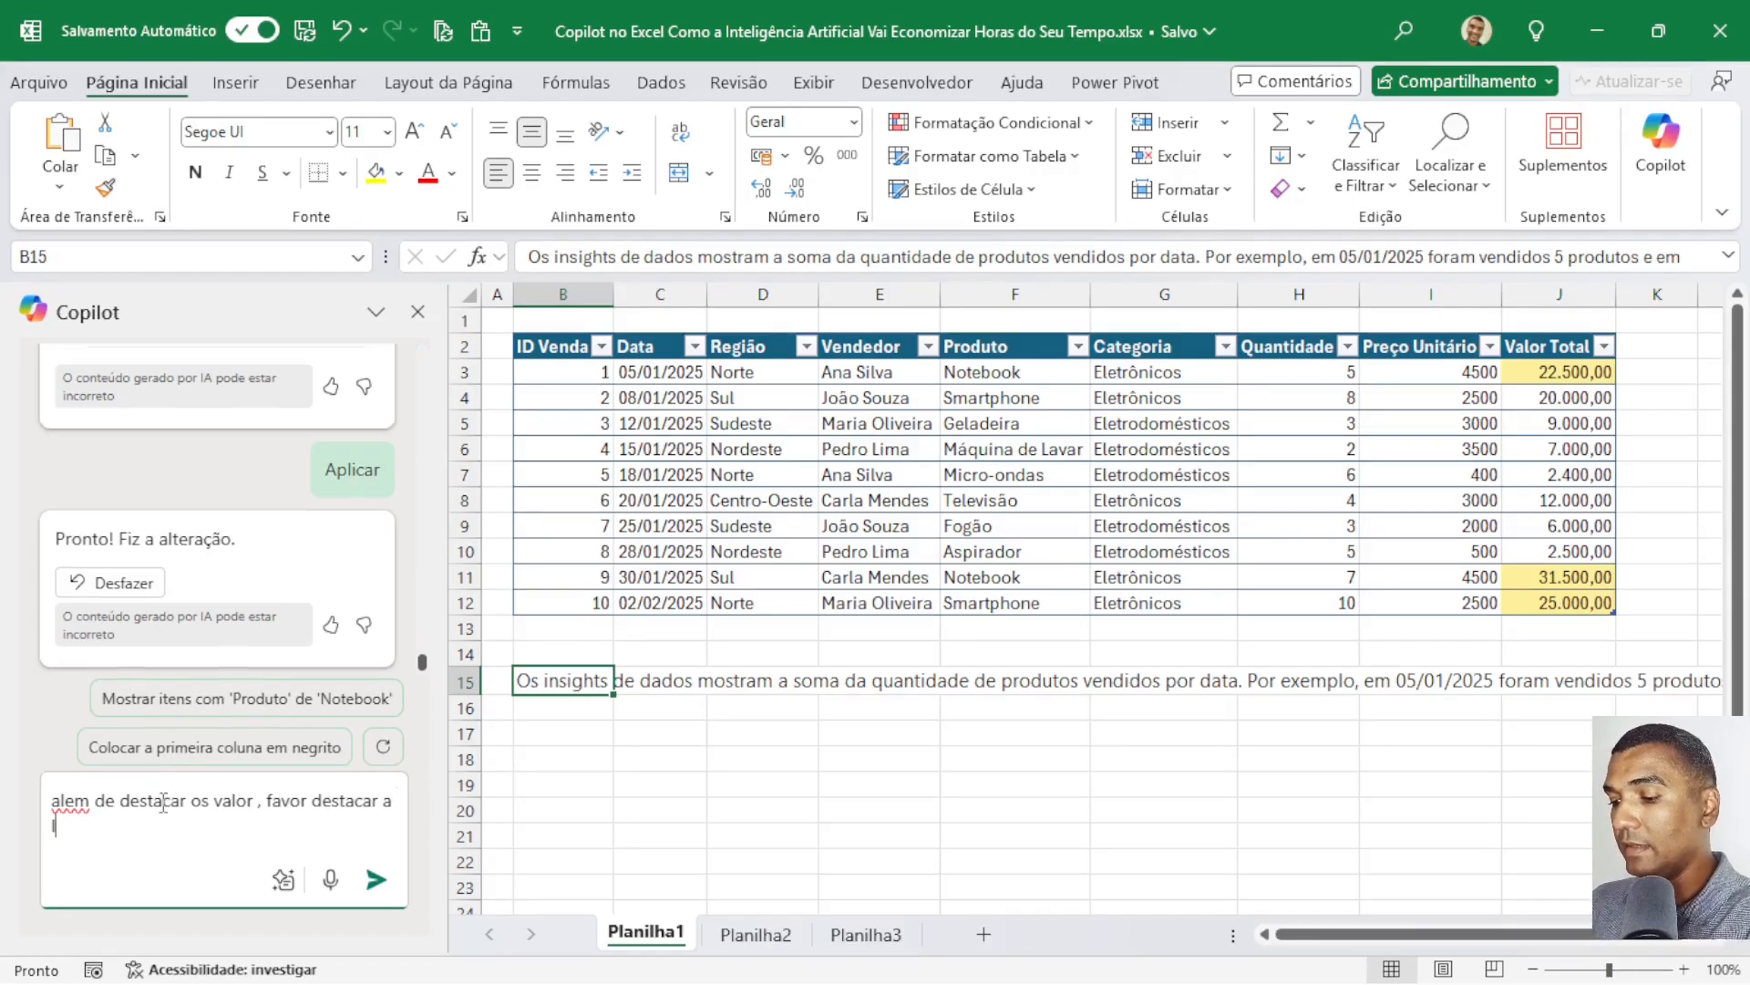
pyautogui.write('linha int')
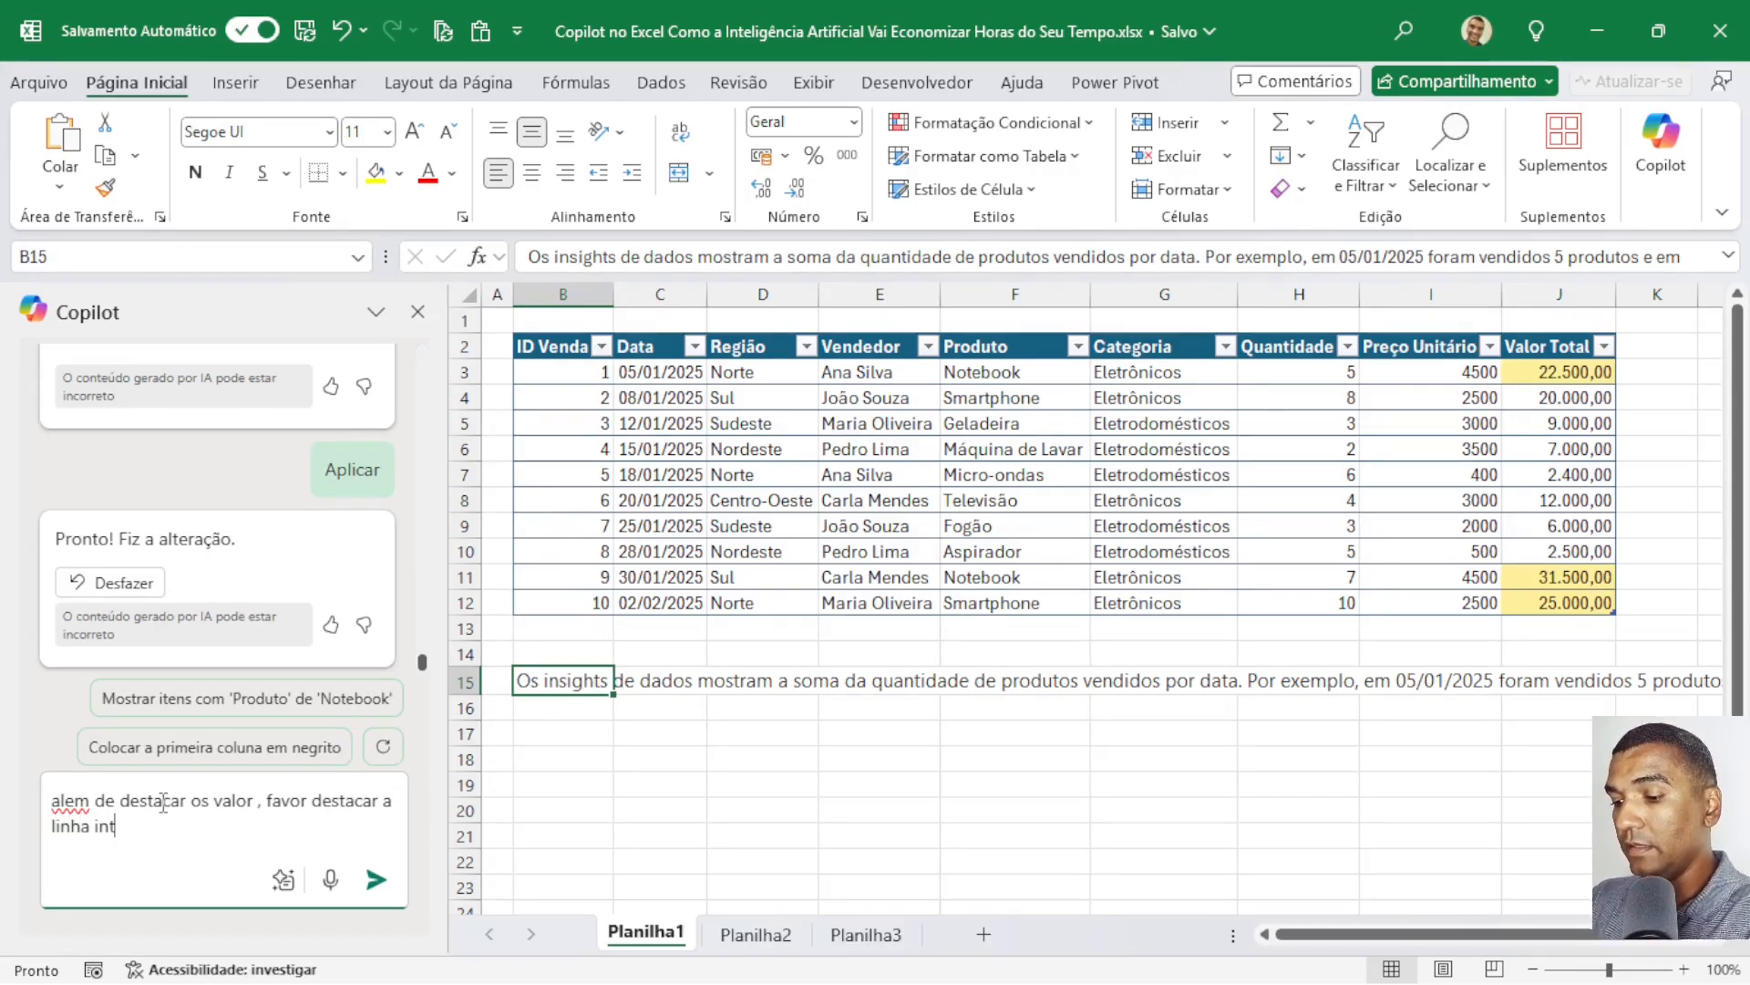
pyautogui.write('eira')
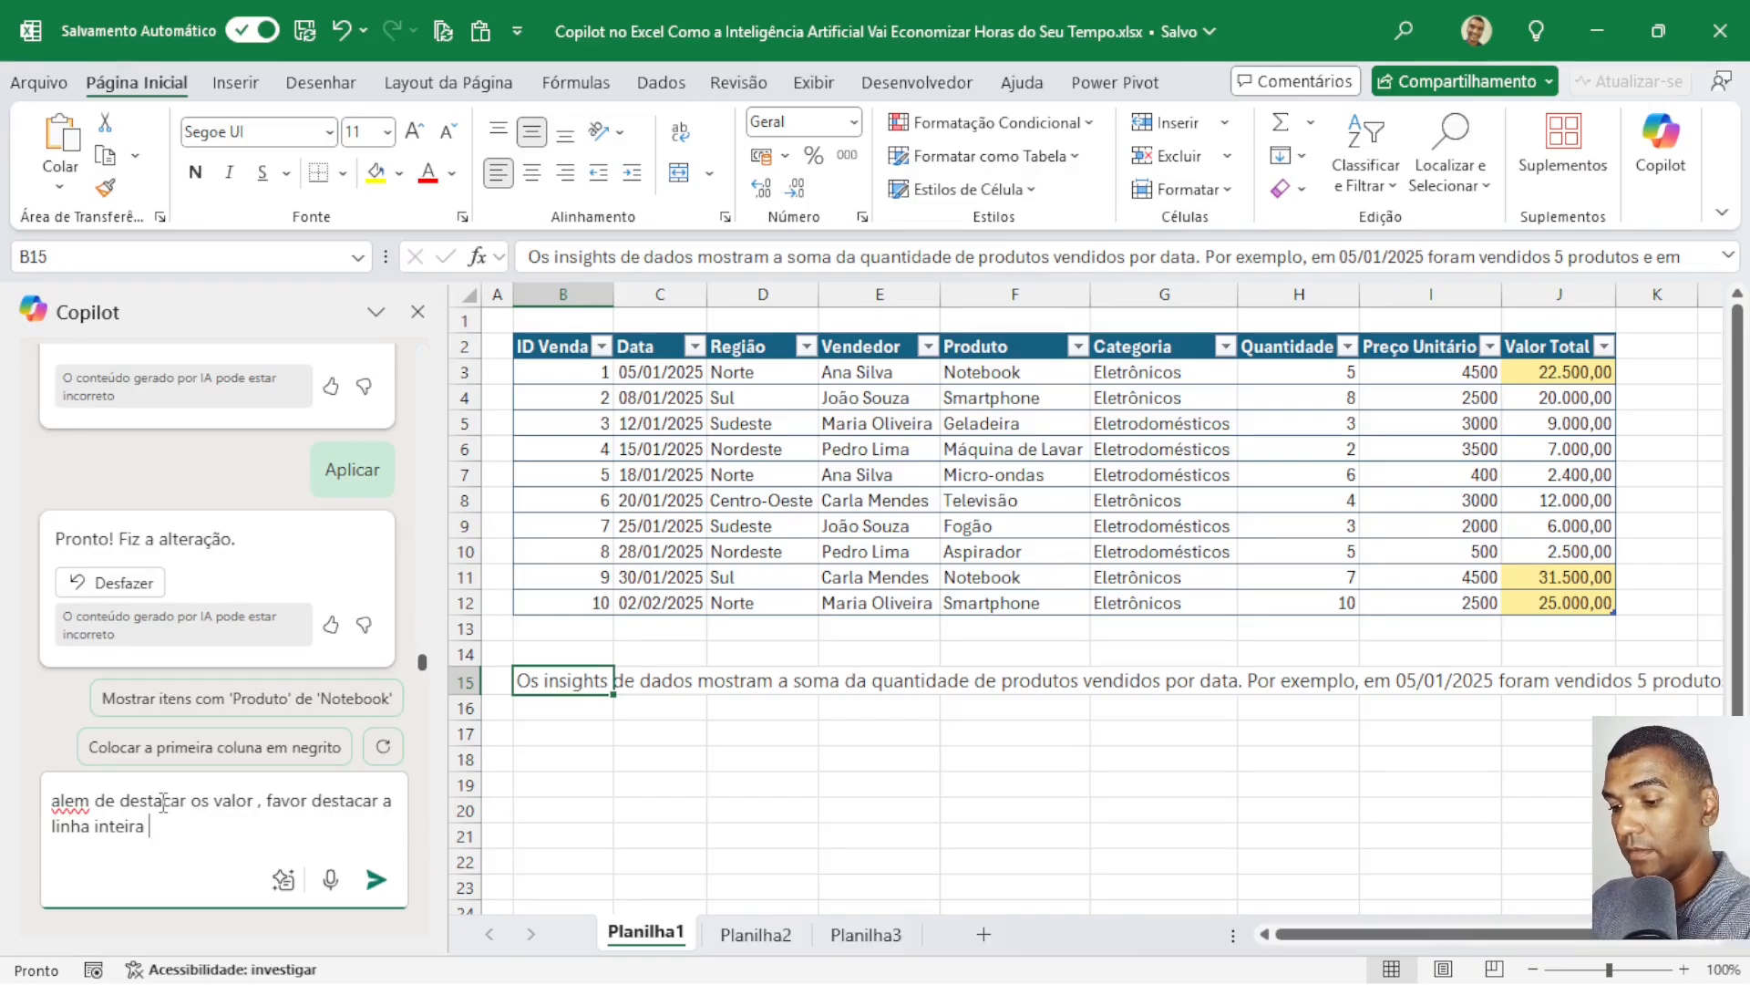
pyautogui.write(' da tabela')
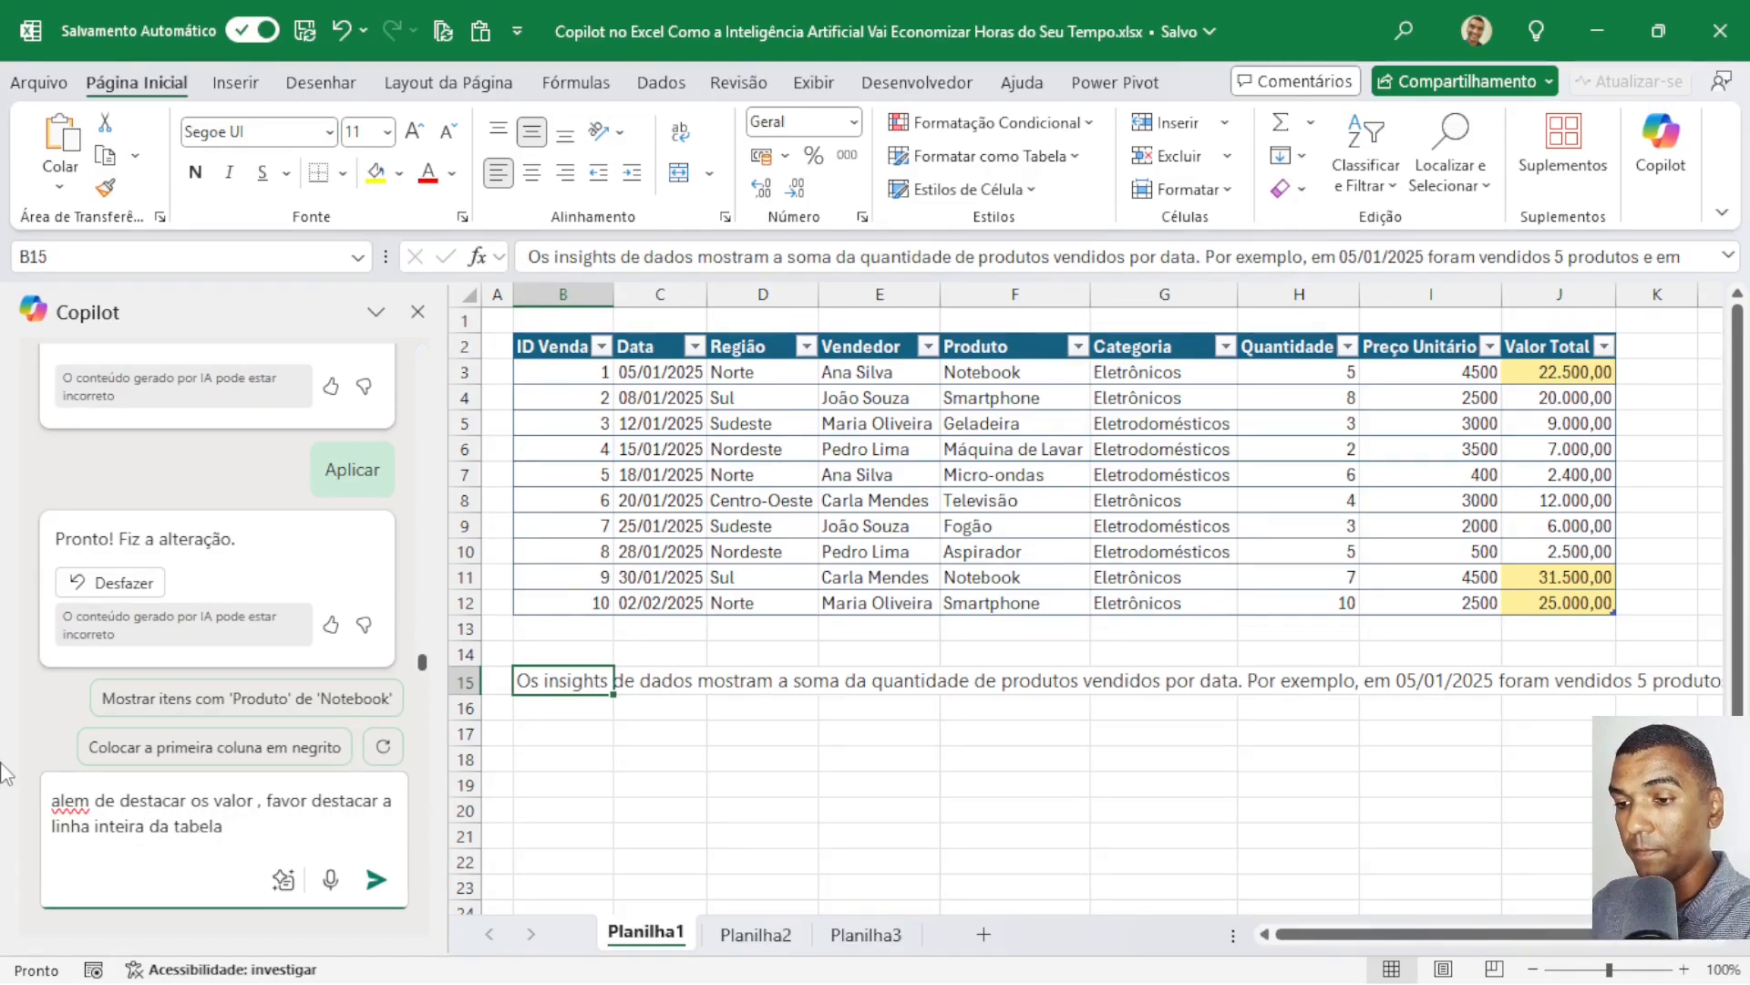
pyautogui.click(376, 880)
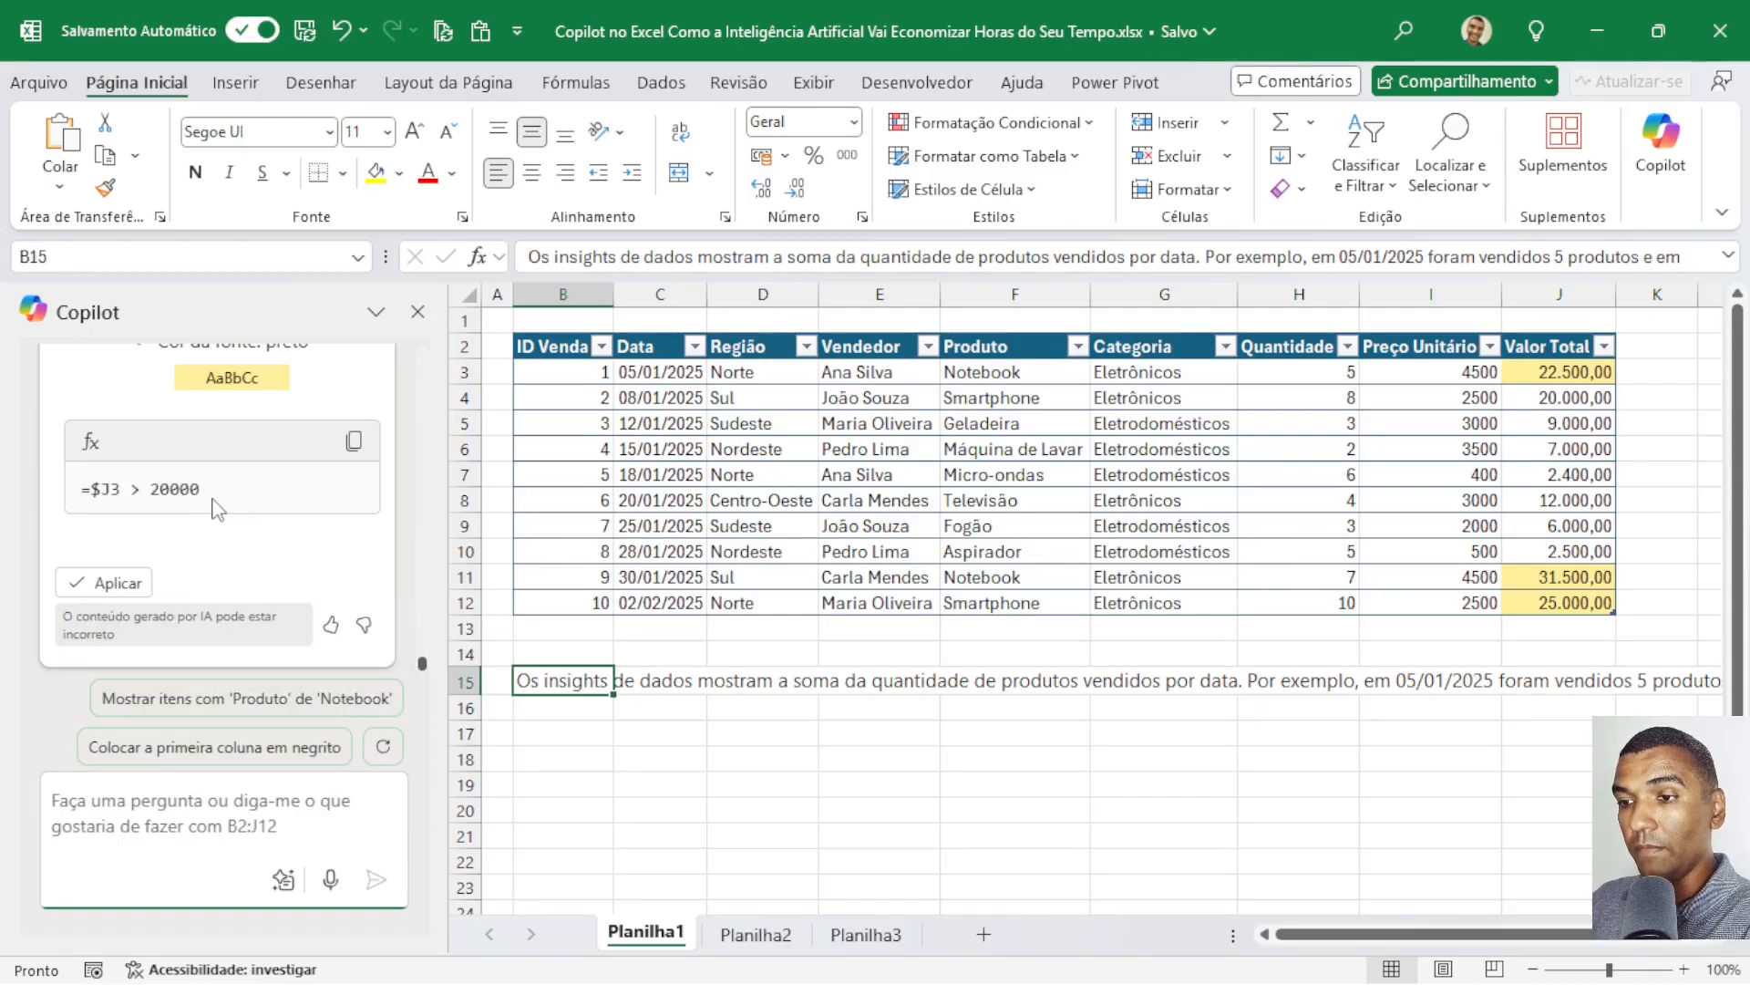
# Review Copilot's yellow conditional formatting rule =$J3 > 20000 and apply it to the whole body of Tabela1.
pyautogui.scroll(5, 217, 508)
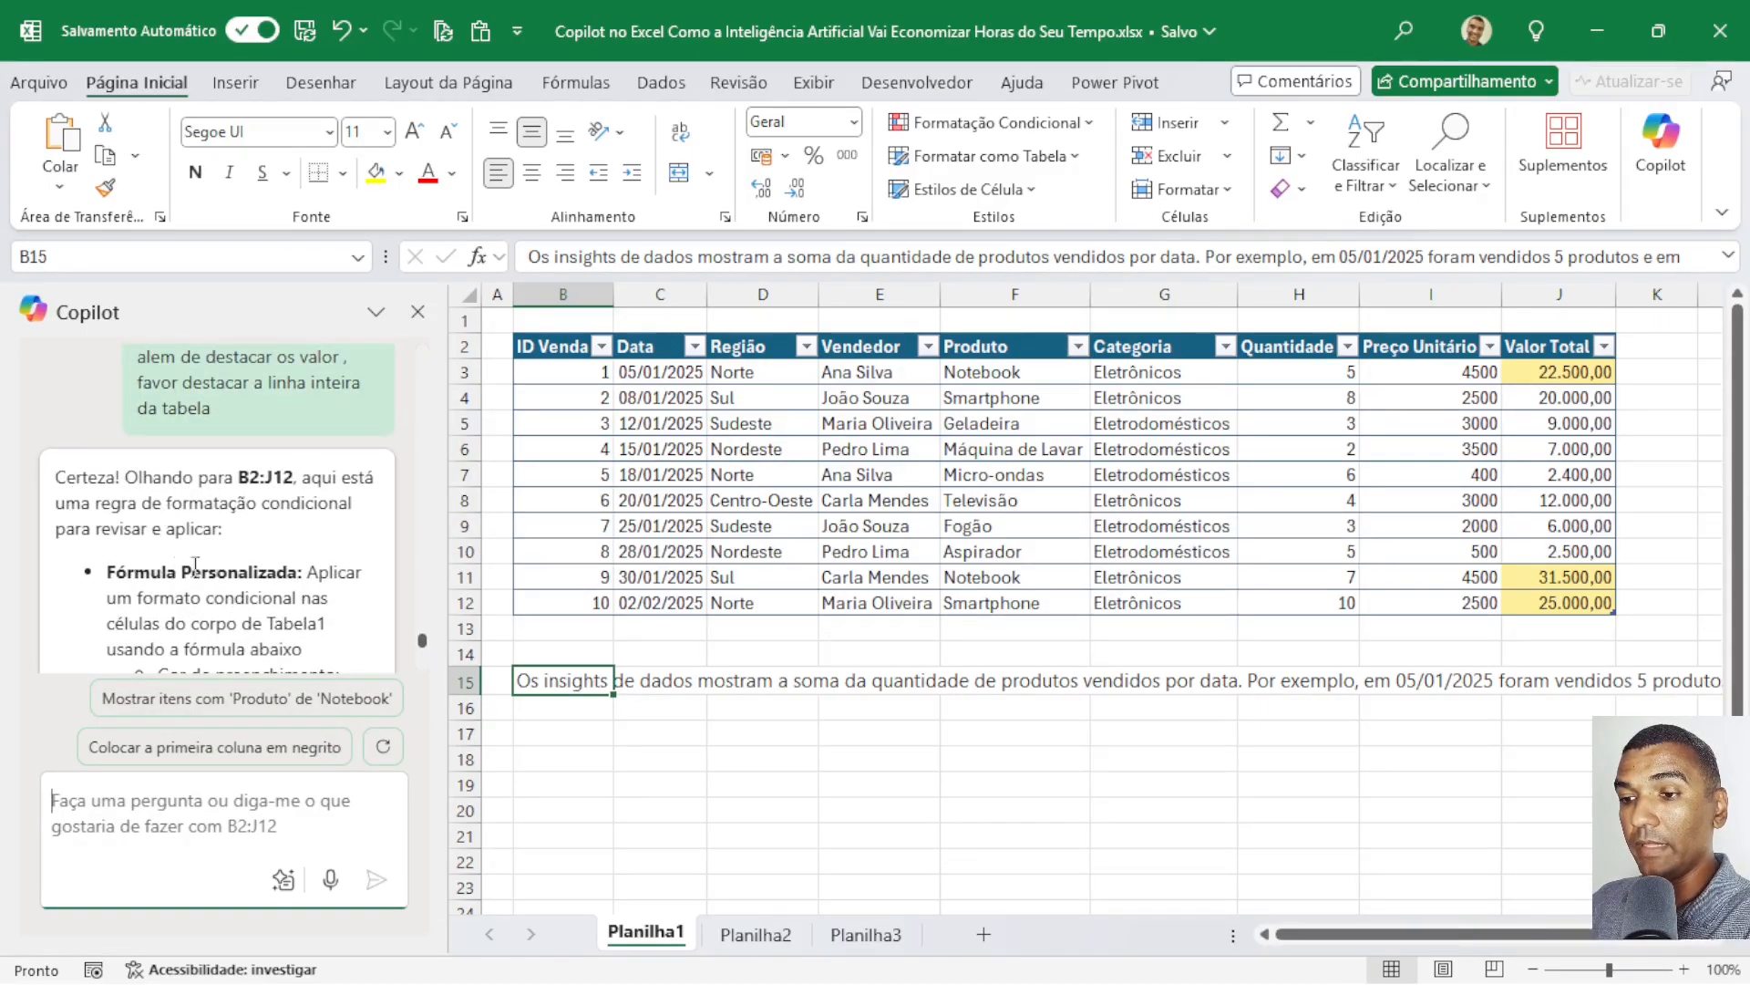
pyautogui.scroll(-2, 293, 577)
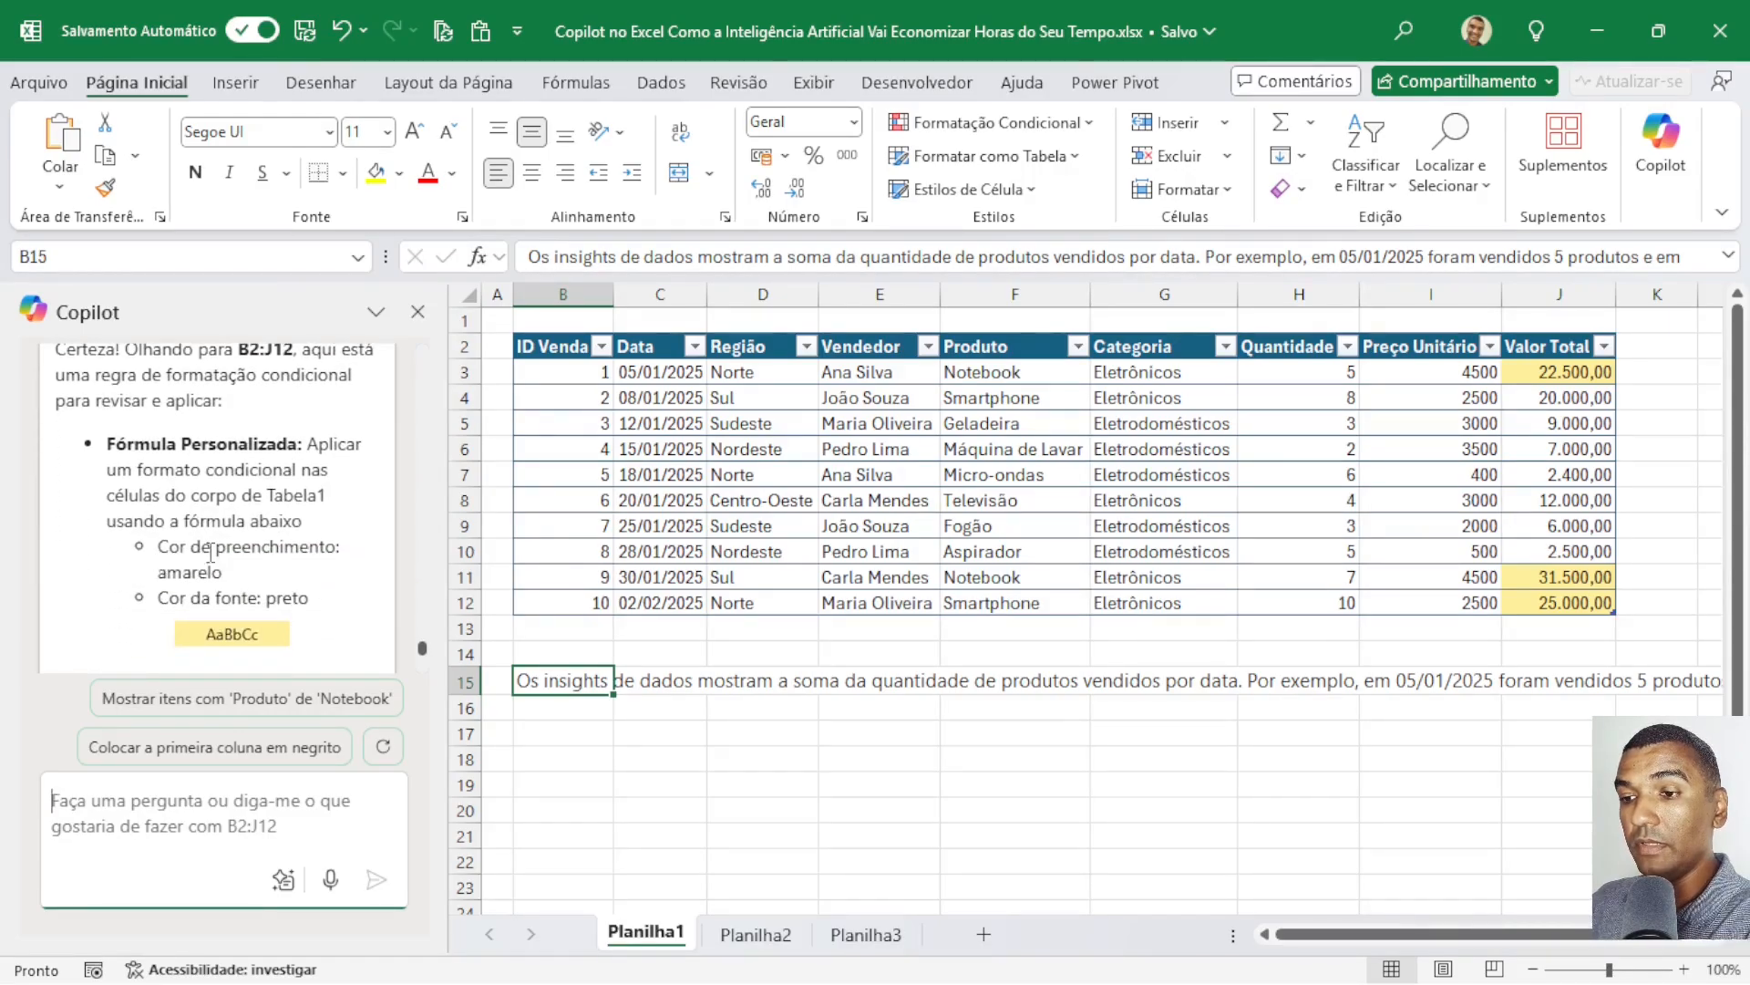
pyautogui.scroll(-2, 209, 583)
pyautogui.scroll(-2, 210, 584)
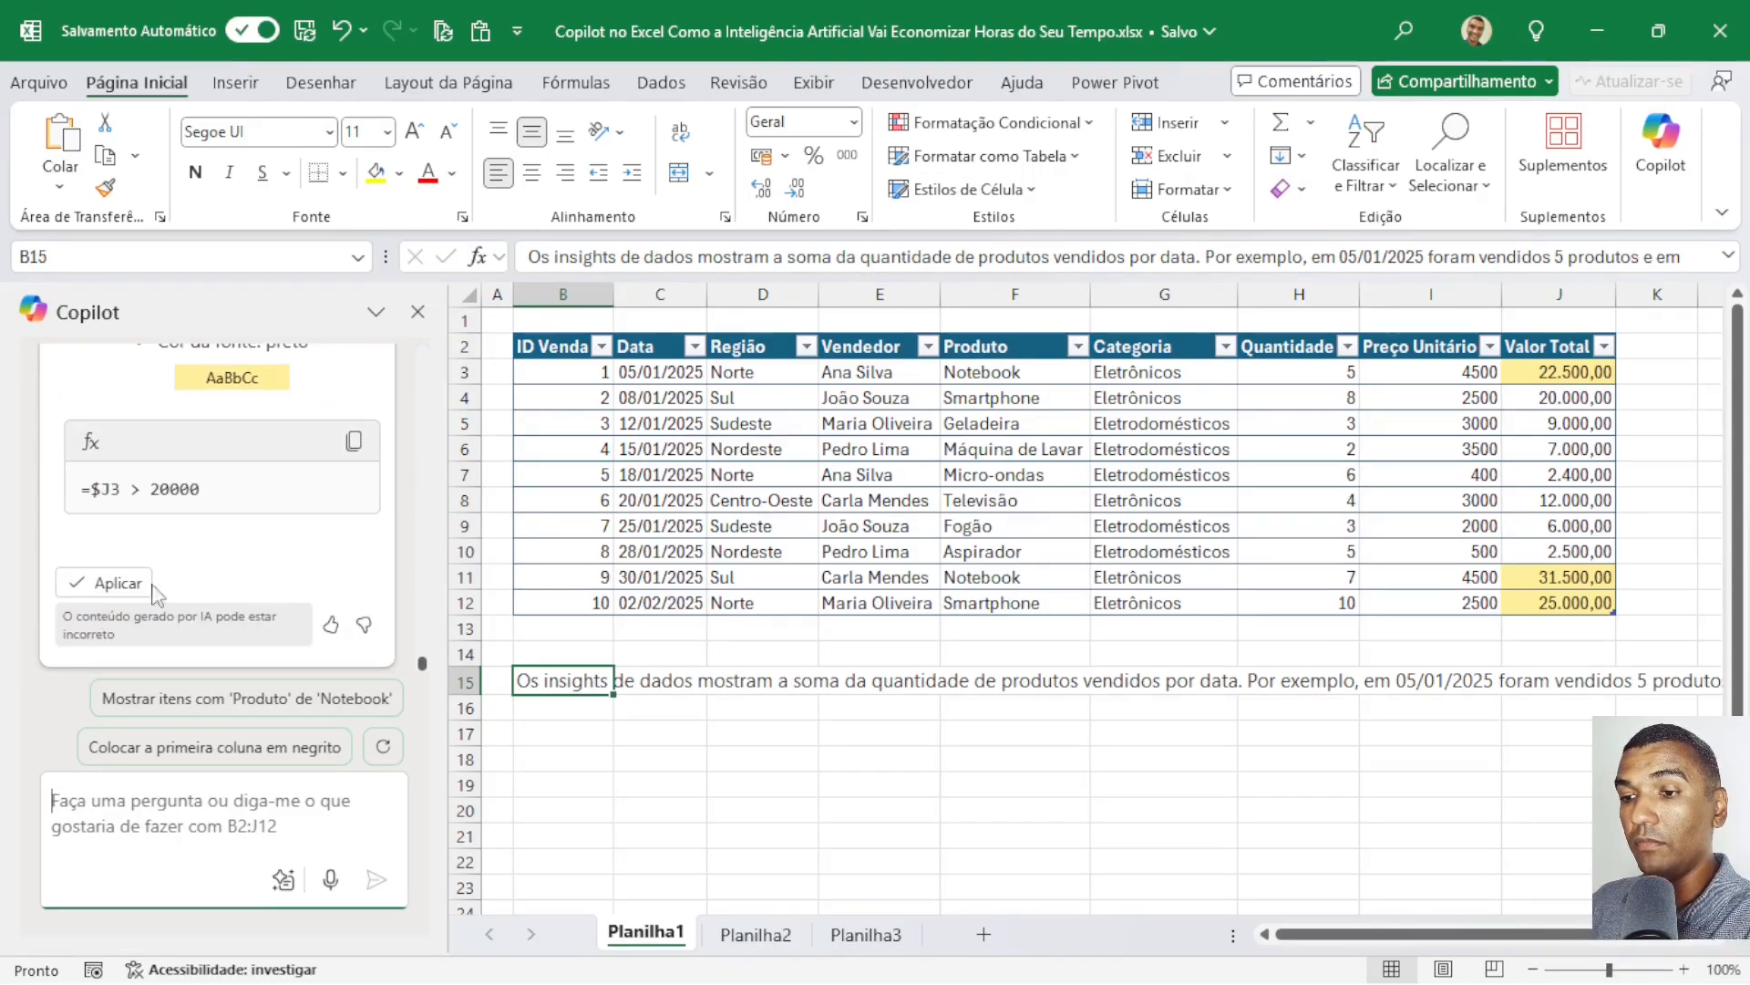
pyautogui.click(116, 580)
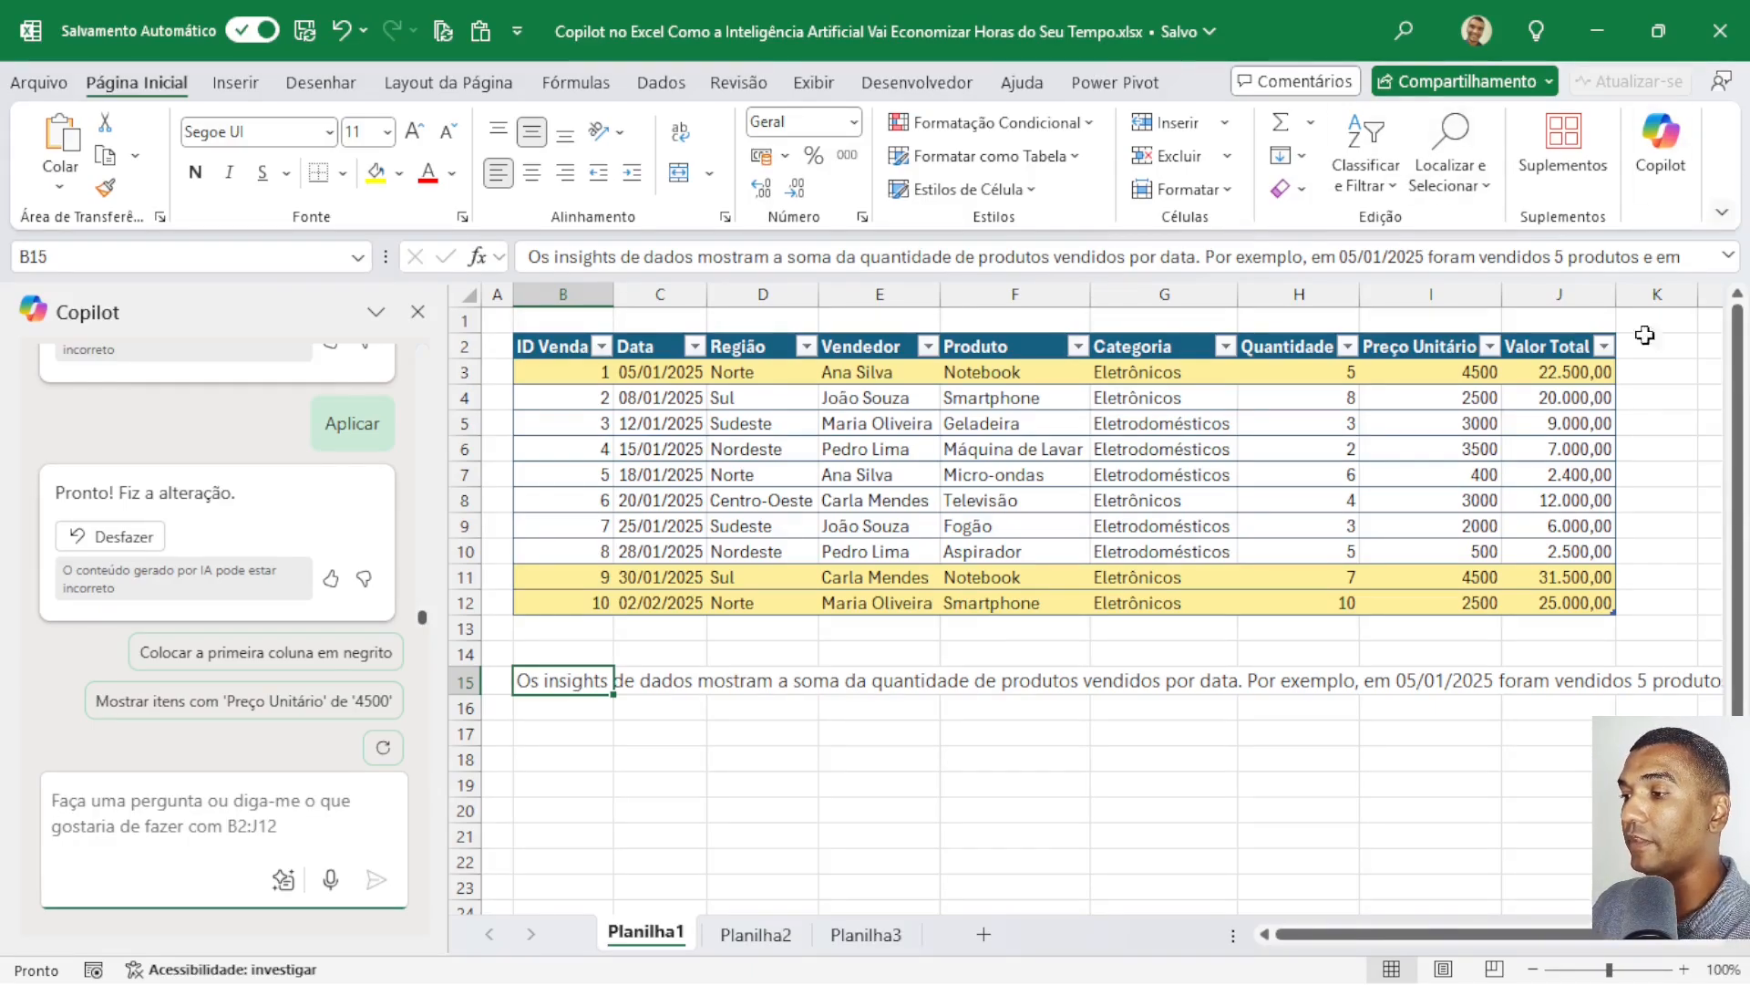
# Ask Copilot for a weekday column with the prompt "adicione uma coluna com o dia da semana e relacione com o valor de venda total".
pyautogui.click(1580, 398)
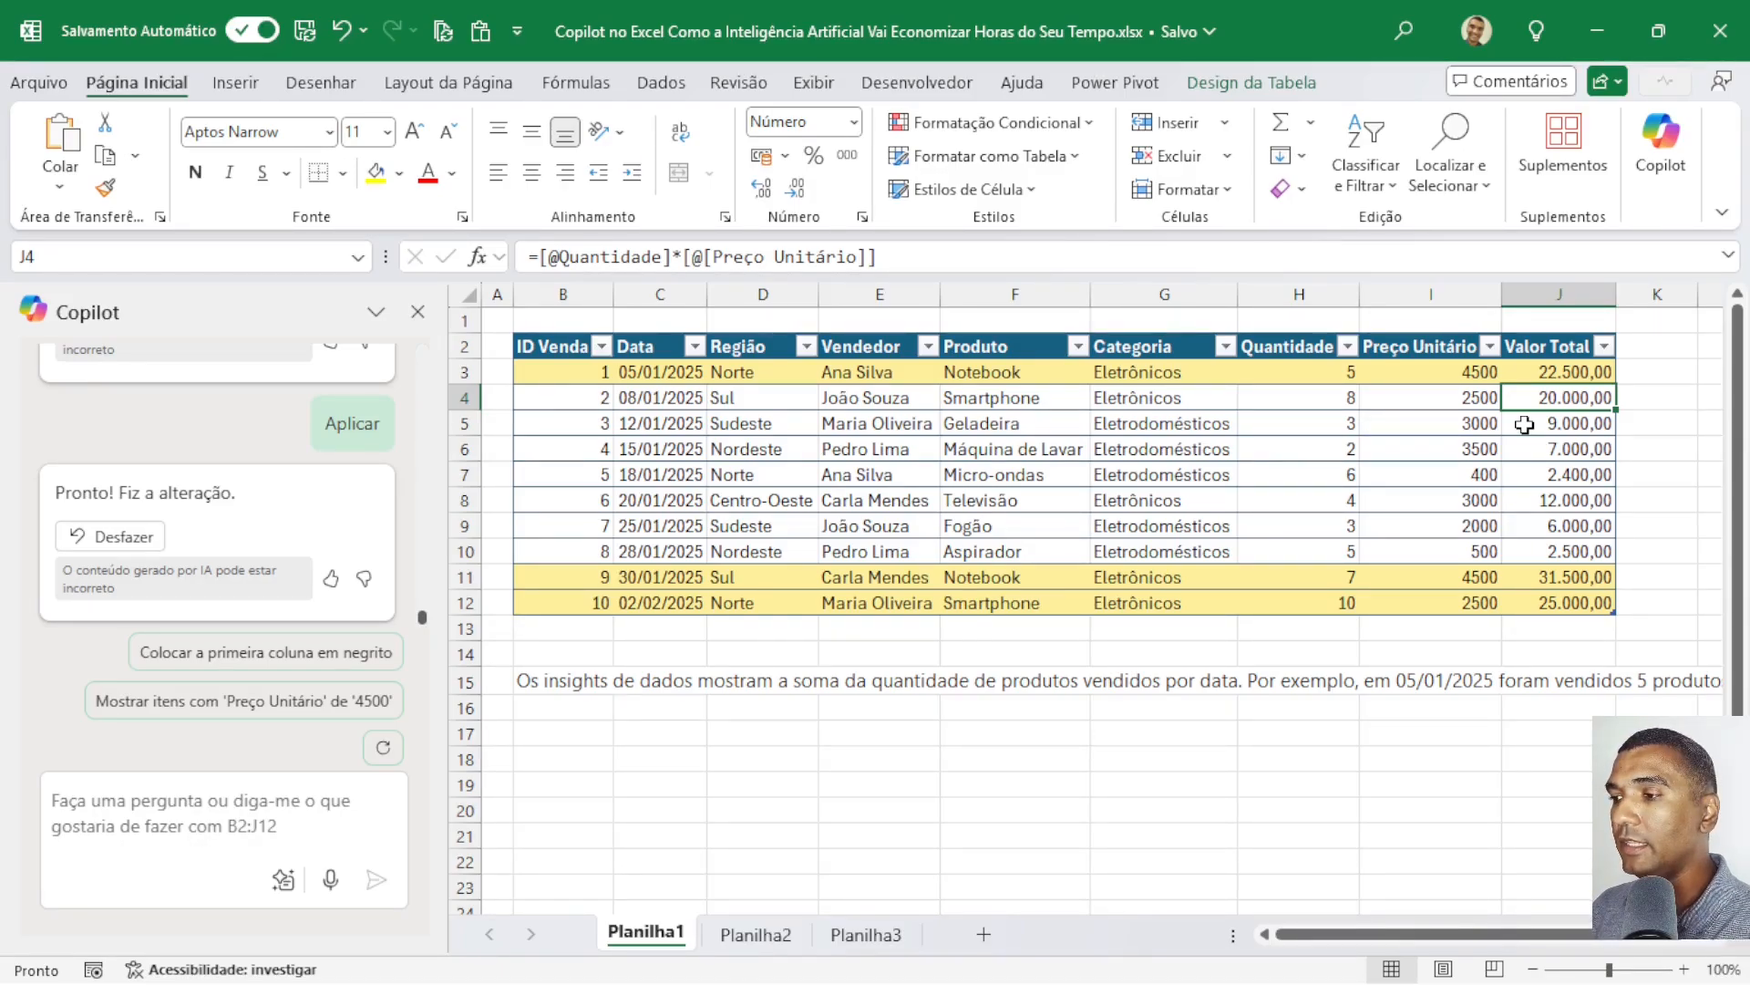
pyautogui.click(223, 814)
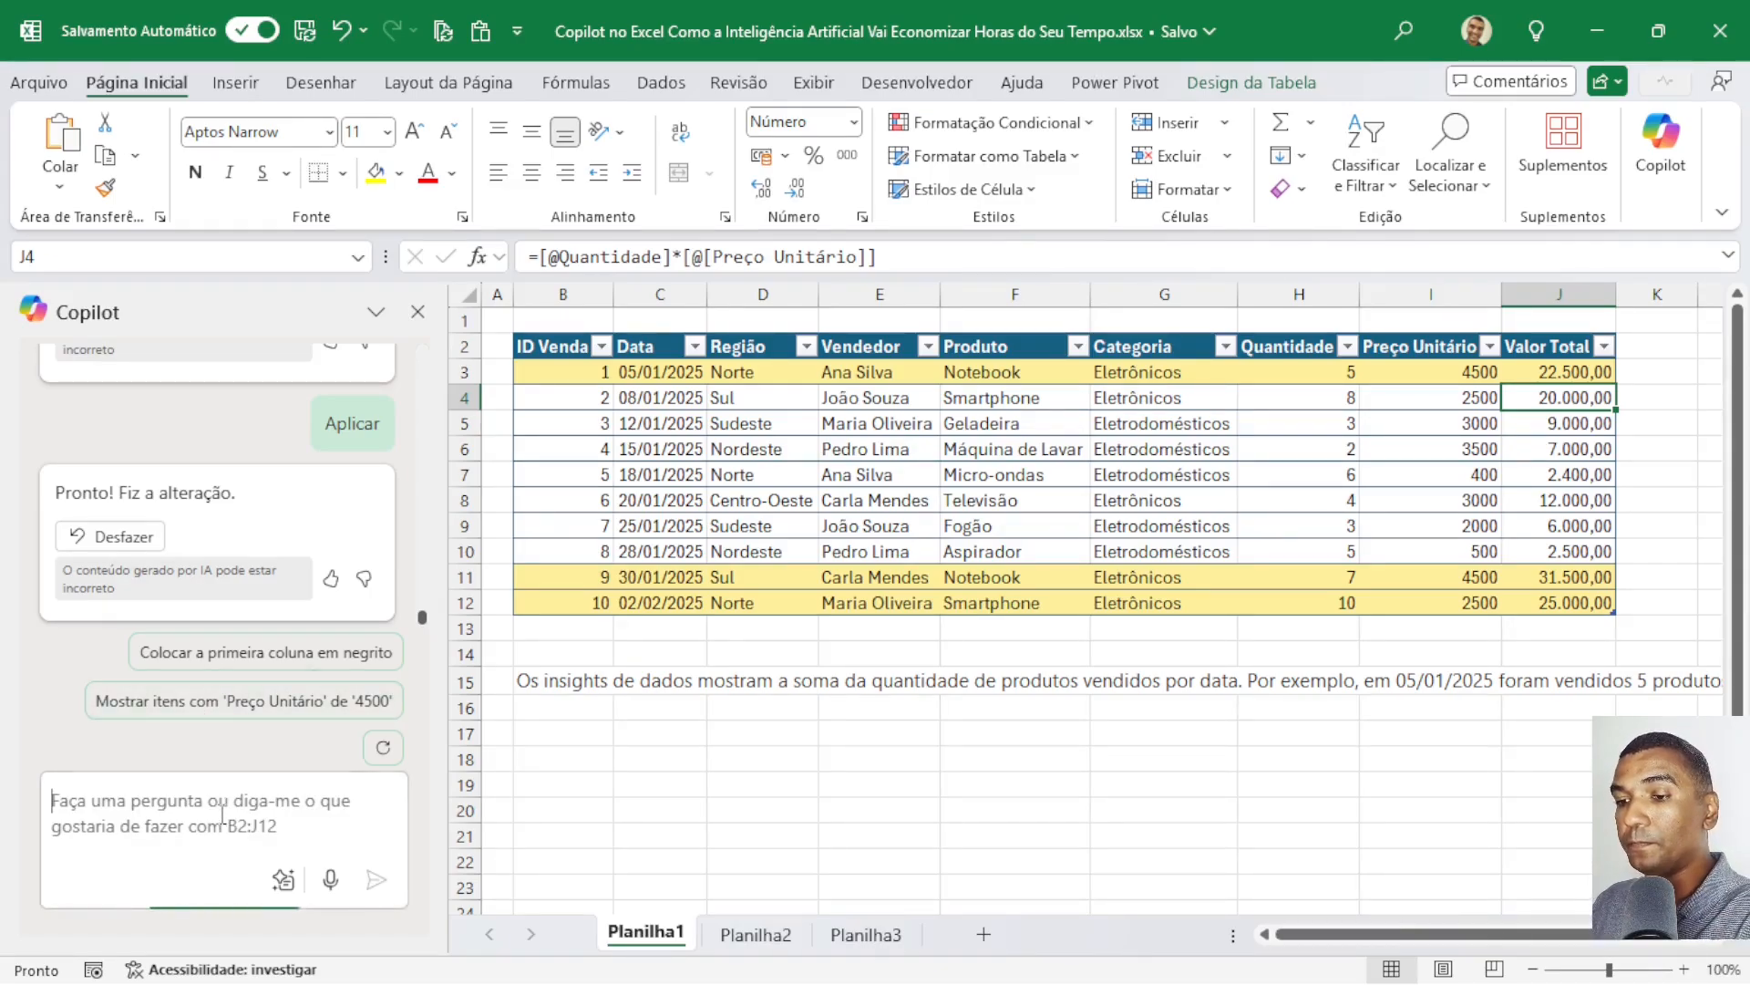
pyautogui.write('adicione uma col')
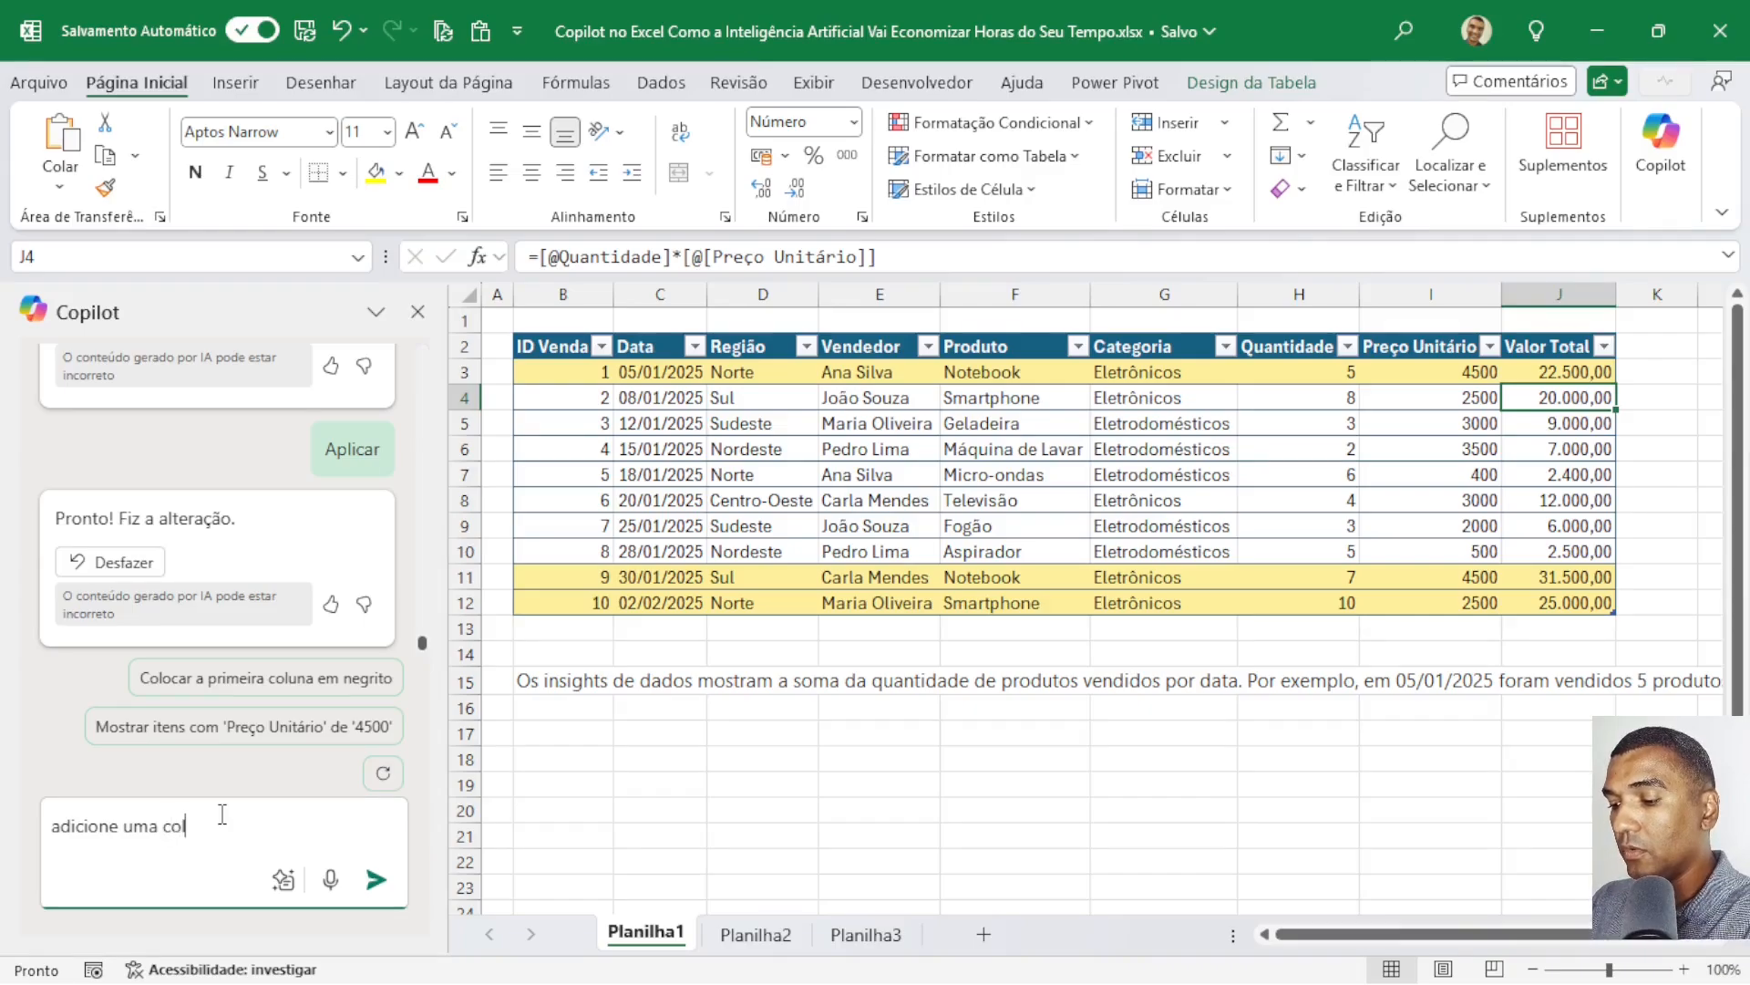
pyautogui.write('una com o dia')
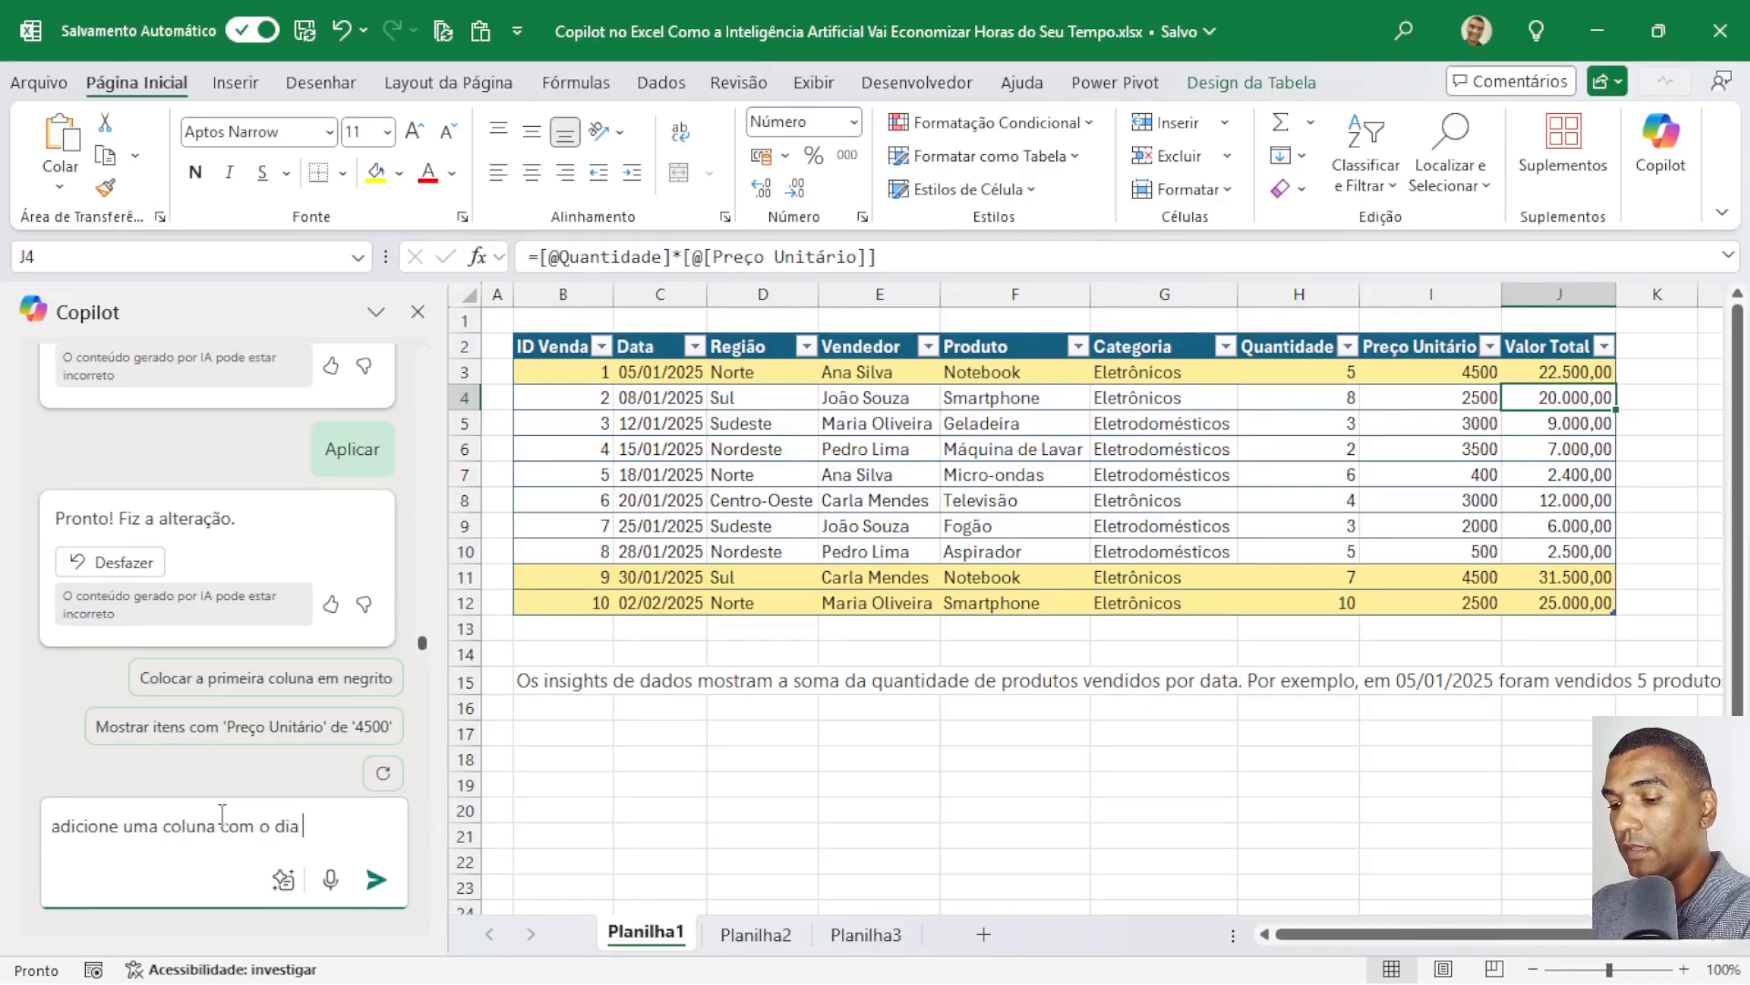
pyautogui.write('da semana e relacione com o')
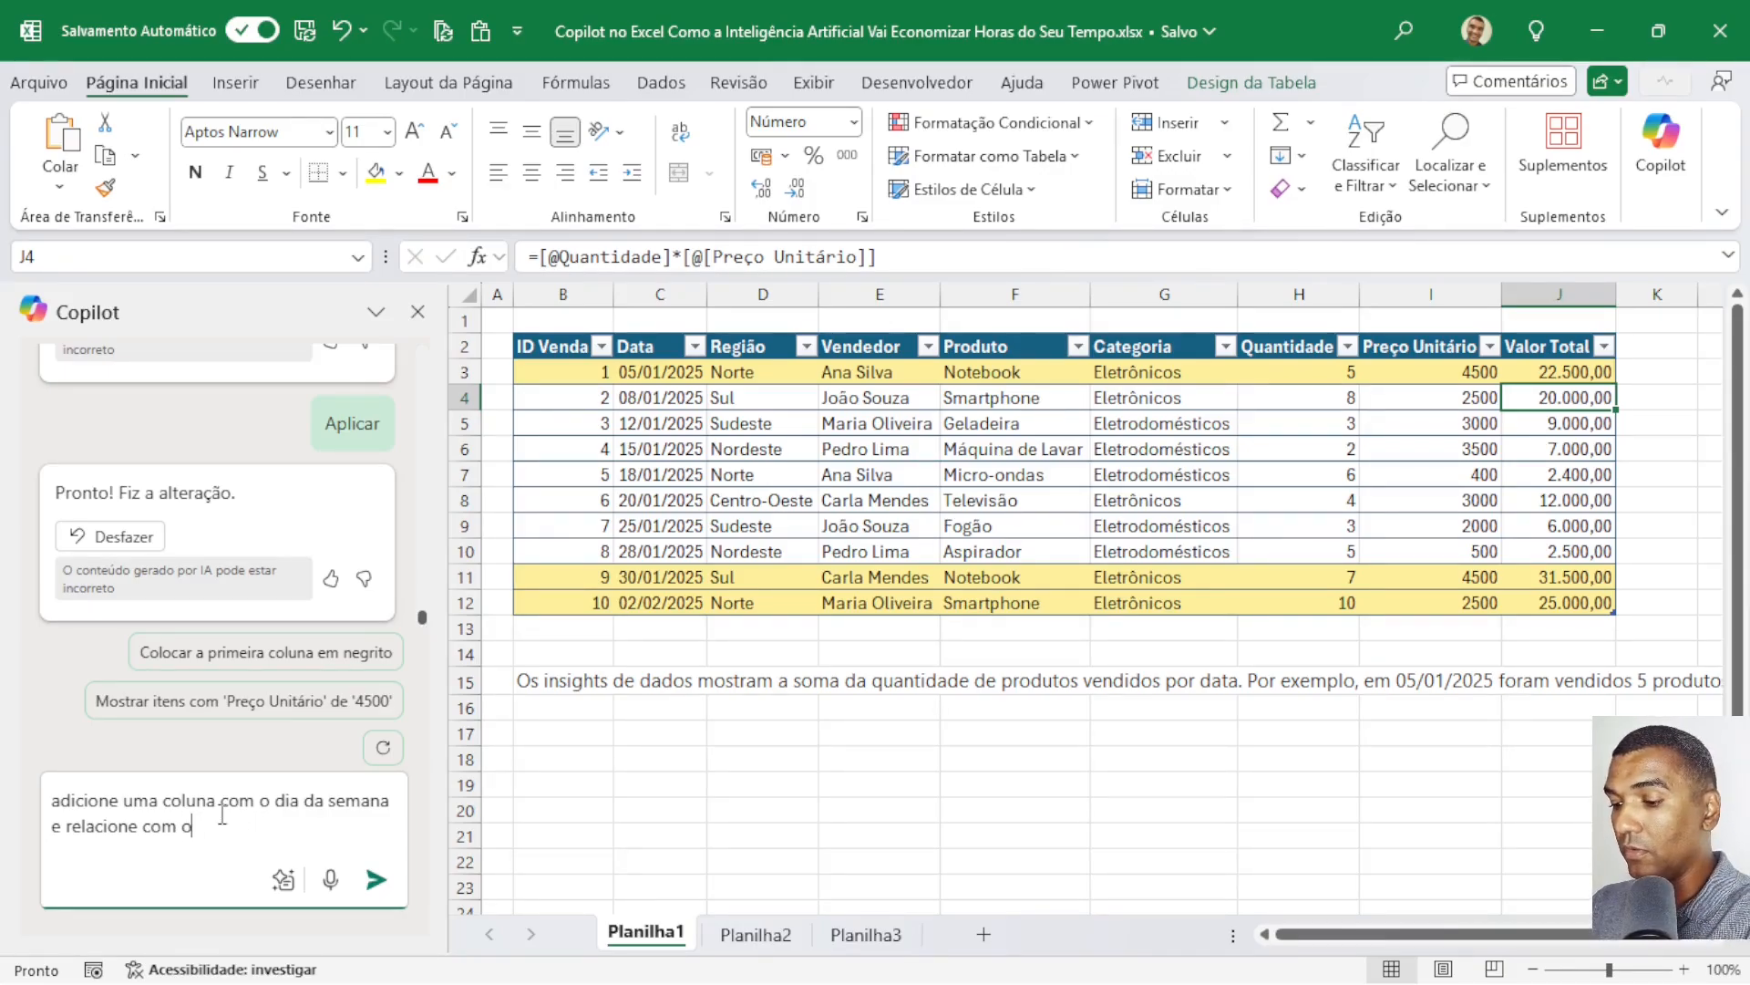
pyautogui.write('val')
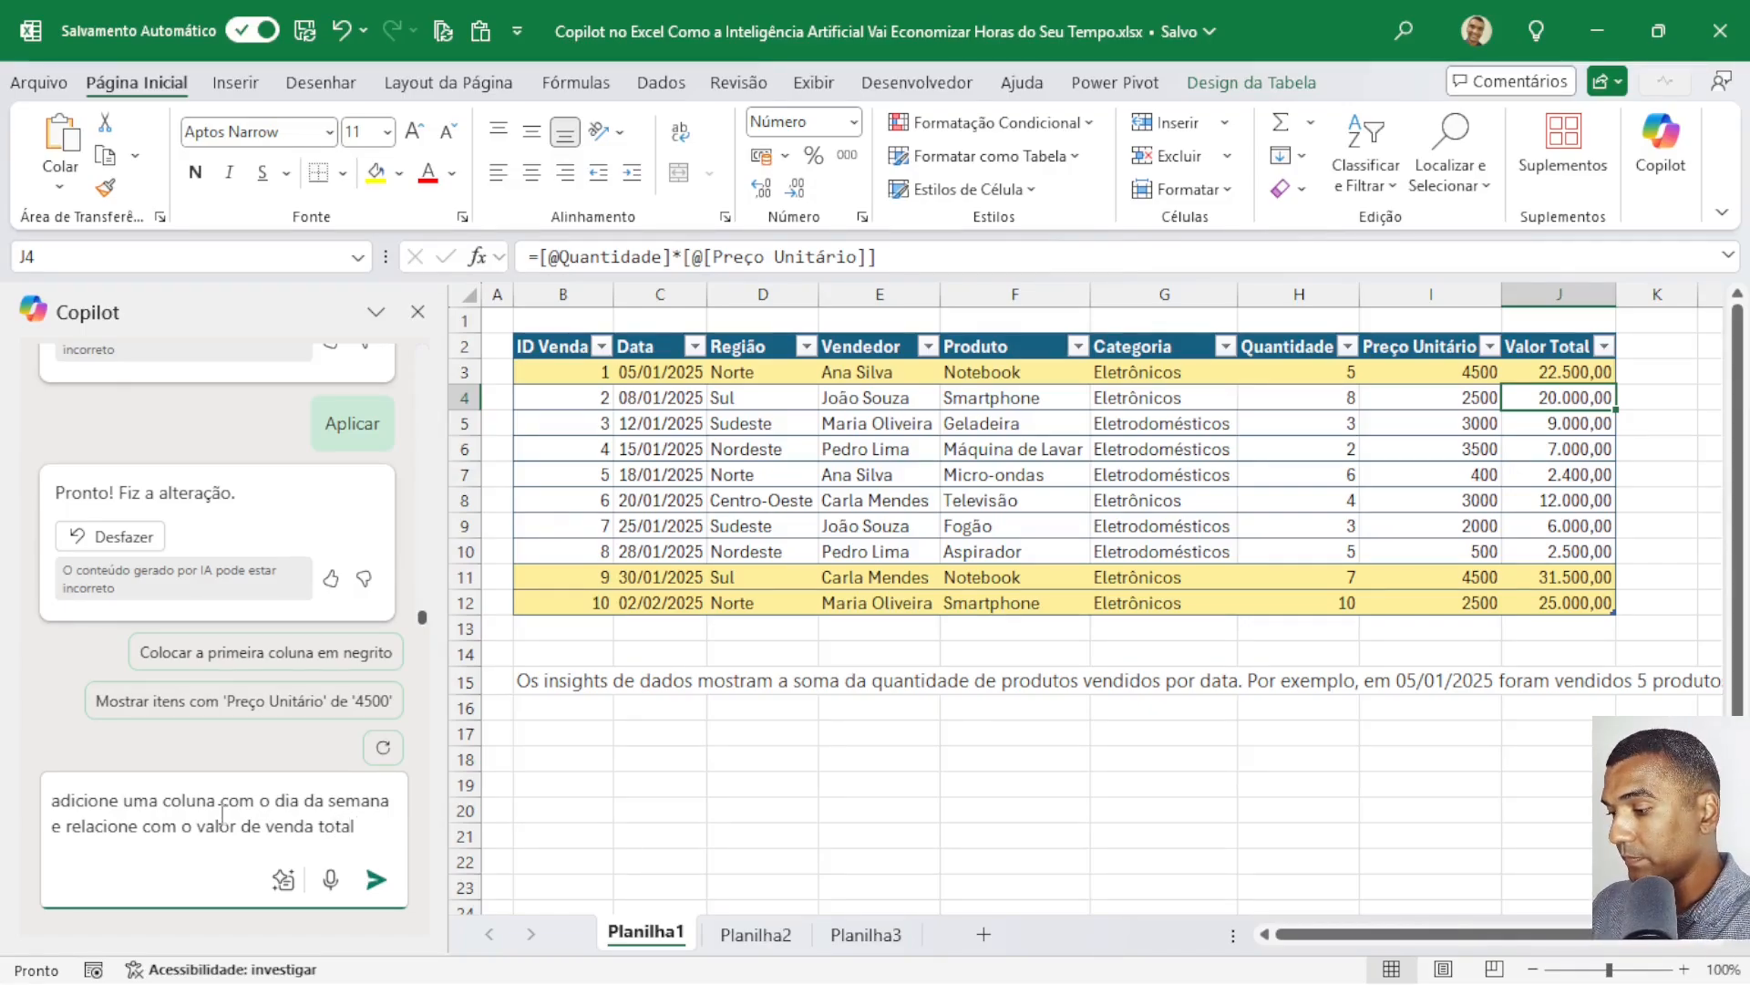
pyautogui.write('or de venda total')
pyautogui.press('Return')
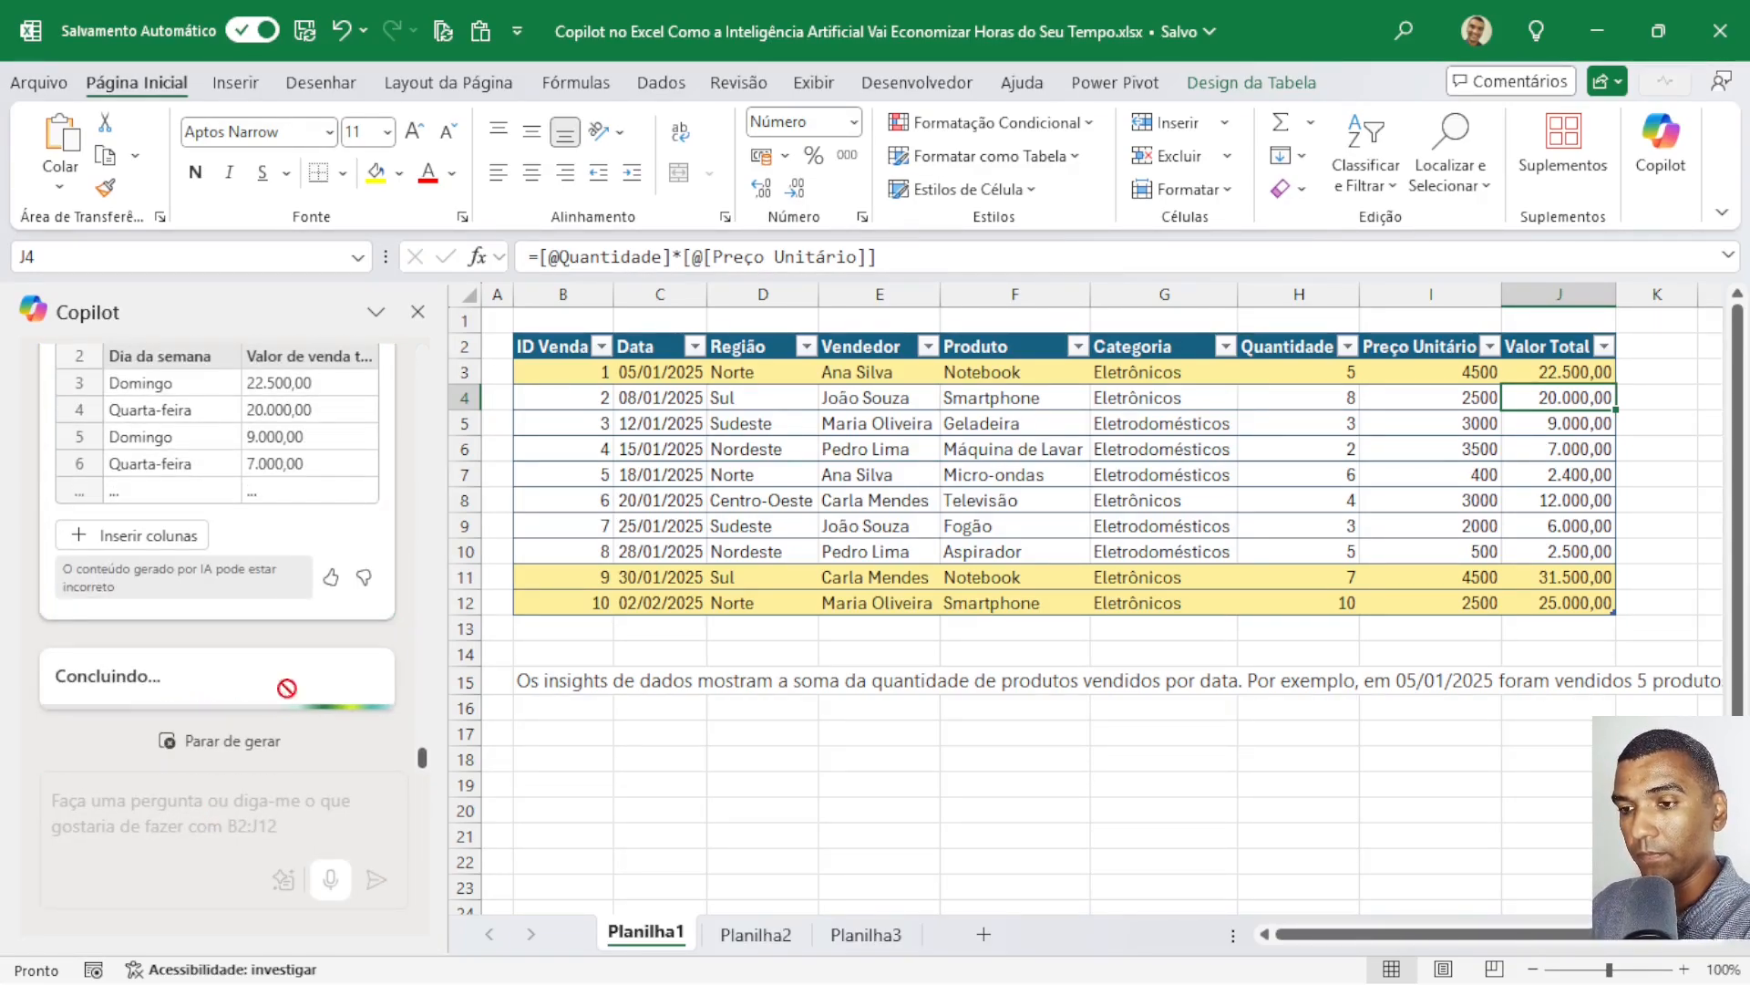
# Review Copilot's proposed Dia da semana and Valor de venda total formulas and insert both columns in K and L.
pyautogui.scroll(3, 308, 538)
pyautogui.scroll(5, 304, 529)
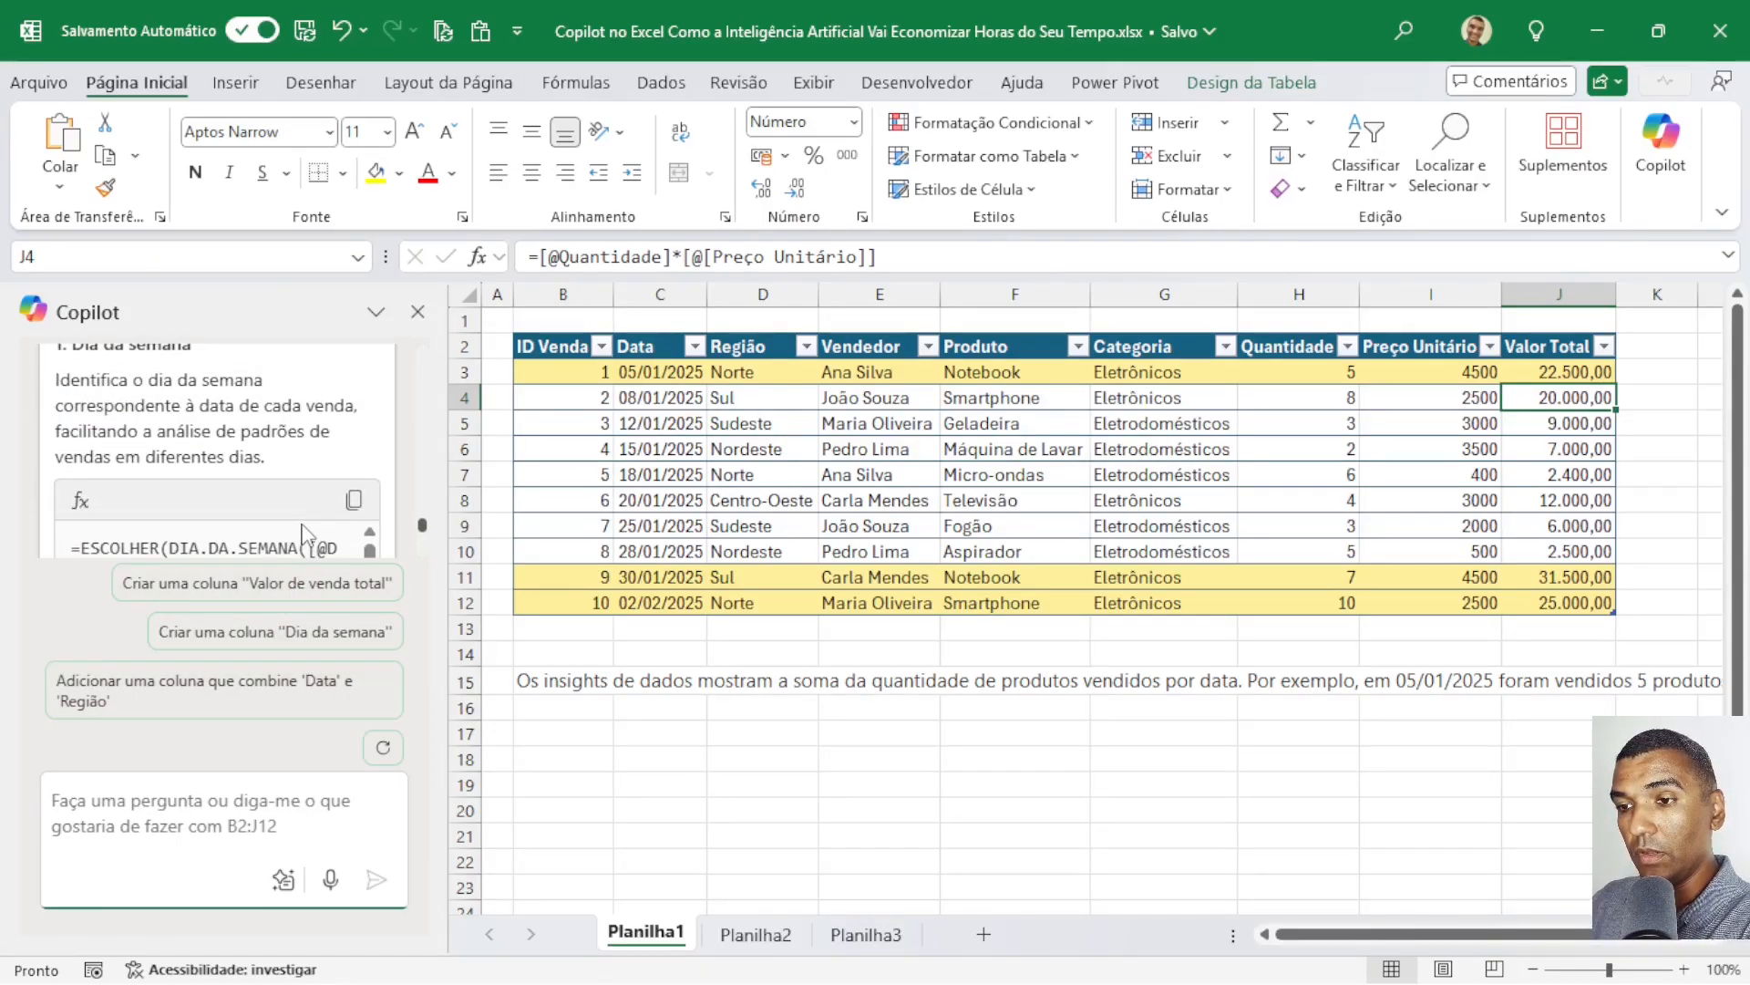
pyautogui.scroll(2, 303, 533)
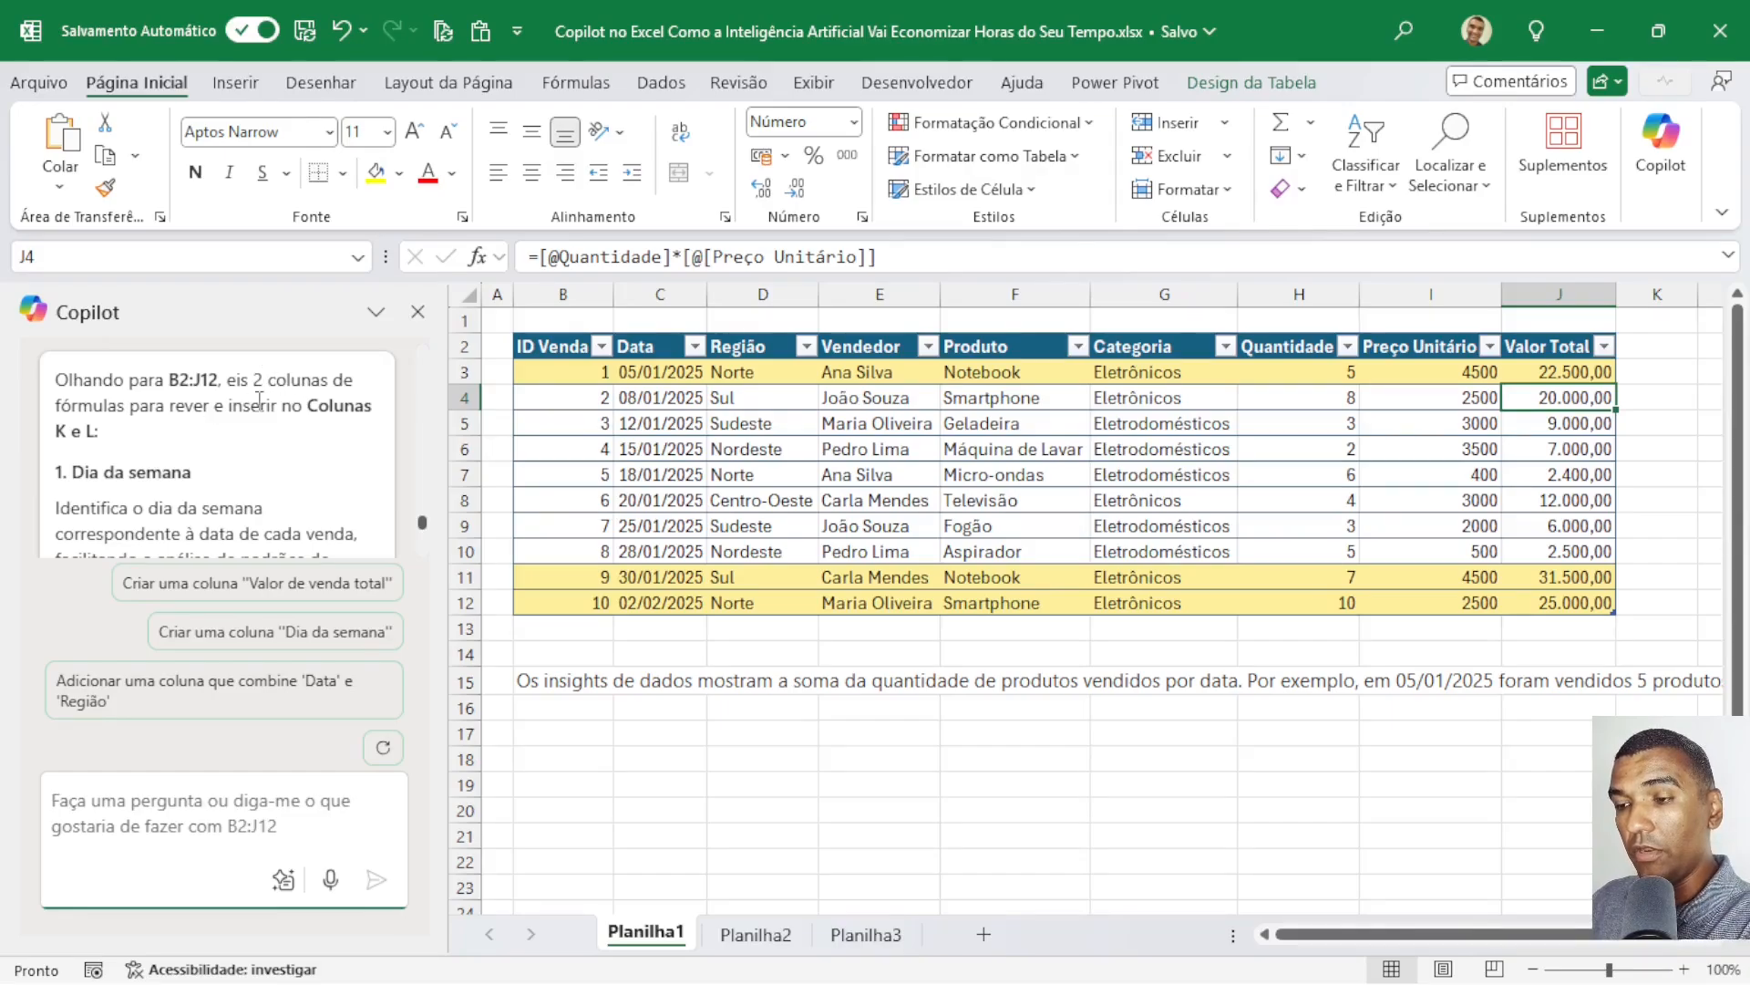
pyautogui.scroll(-3, 278, 441)
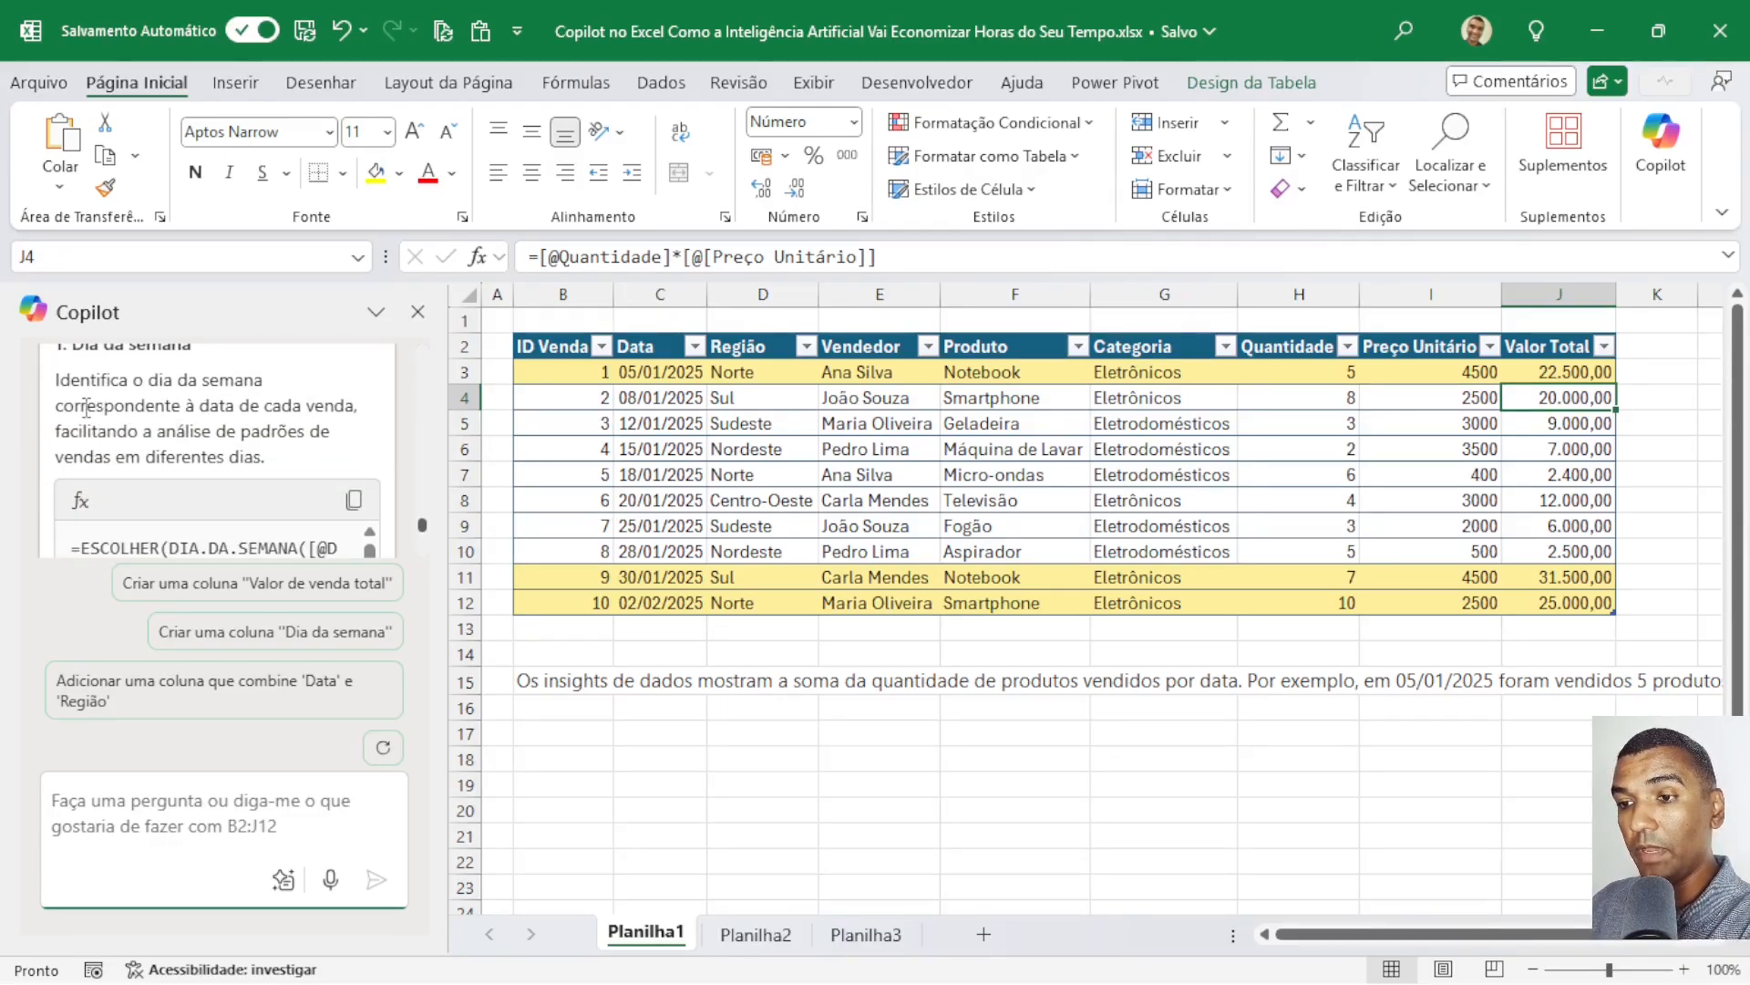
pyautogui.scroll(-3, 143, 428)
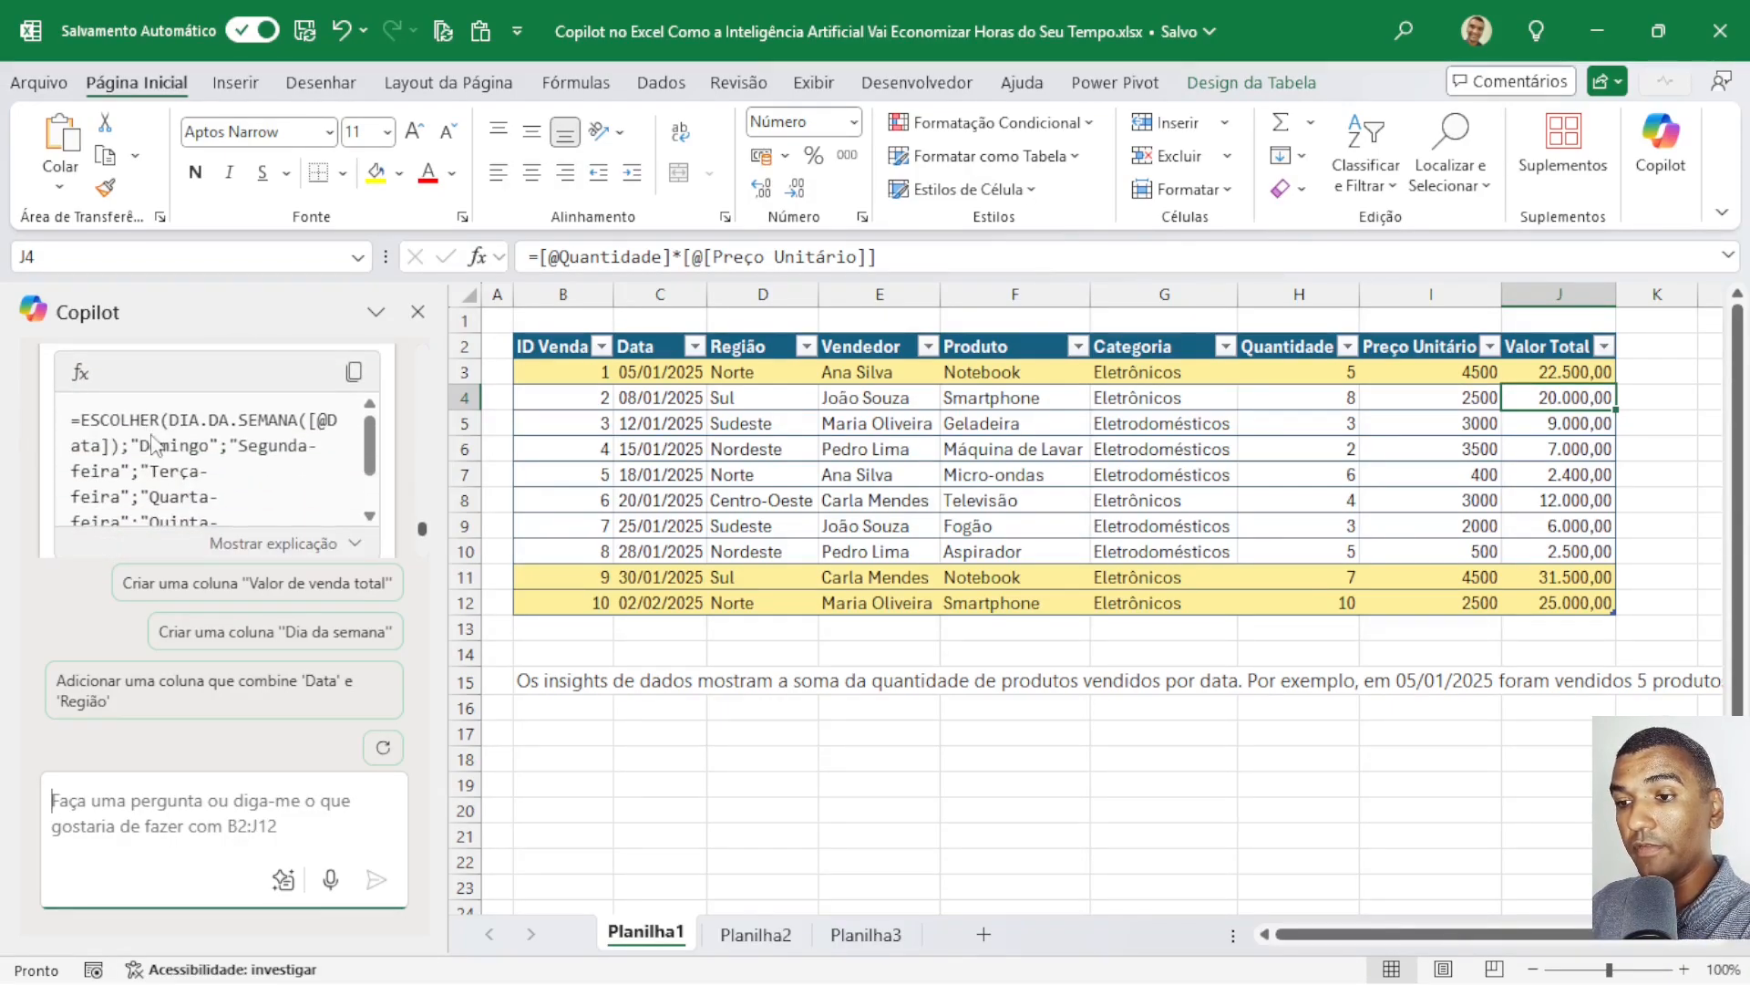
pyautogui.scroll(-2, 258, 441)
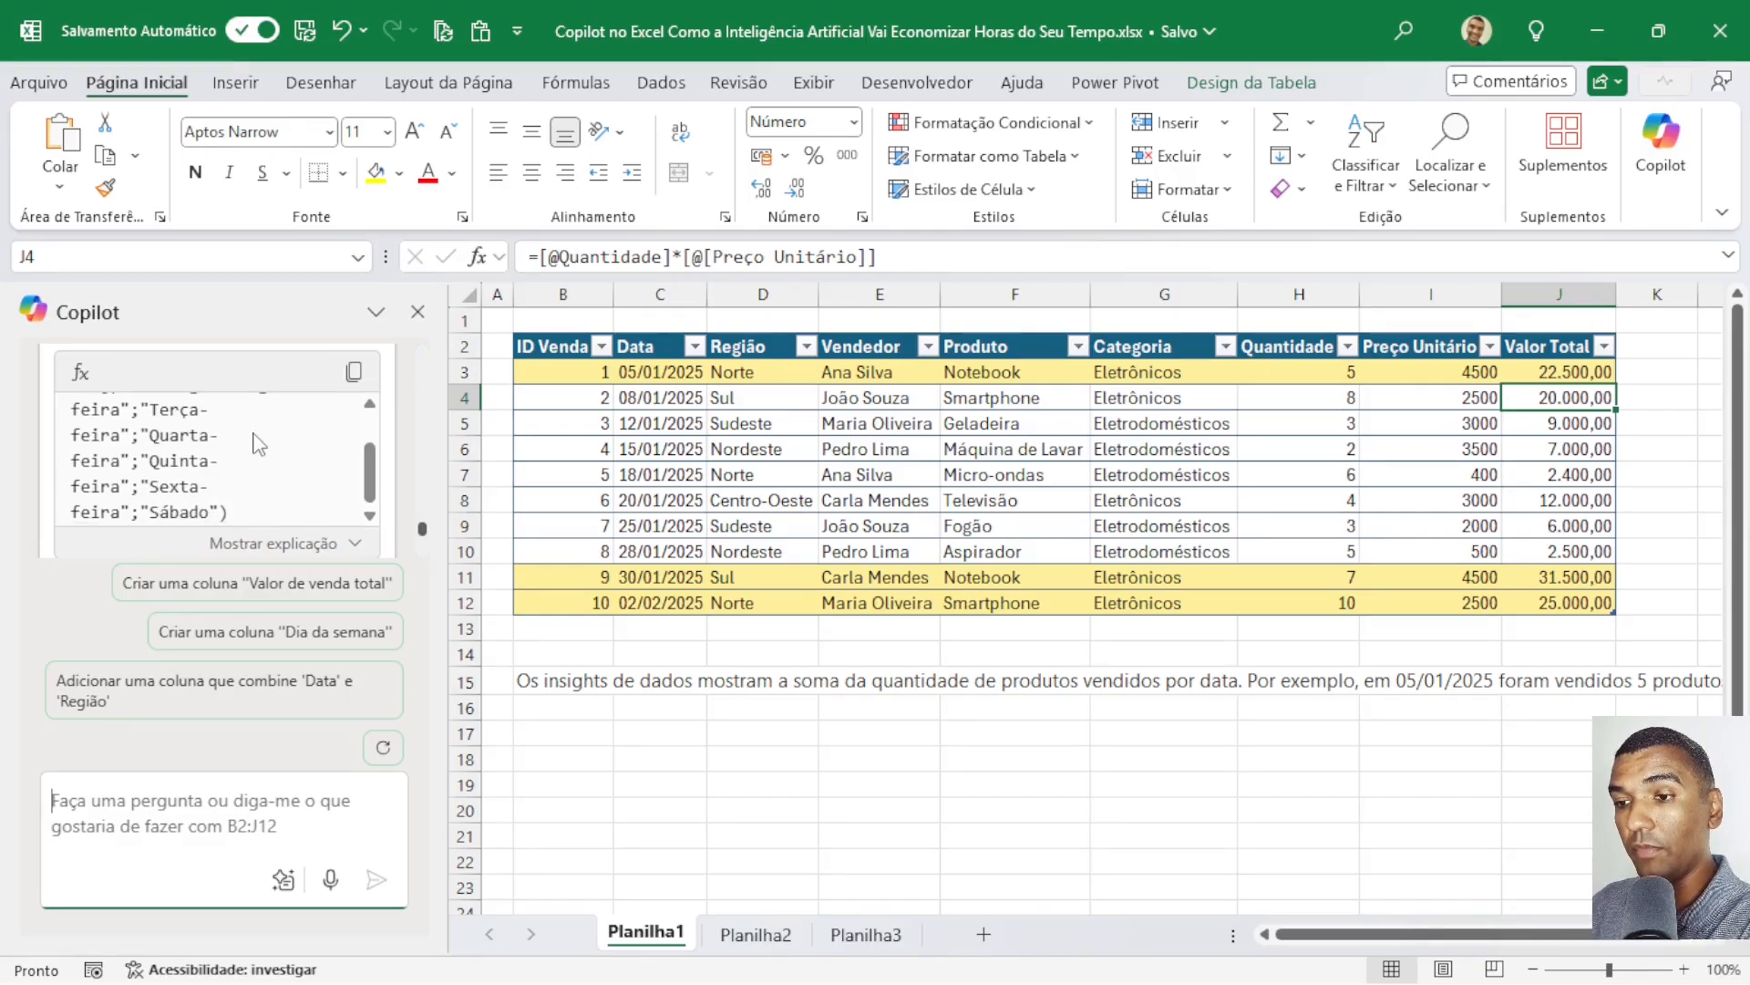
pyautogui.scroll(-5, 246, 420)
pyautogui.scroll(3, 227, 442)
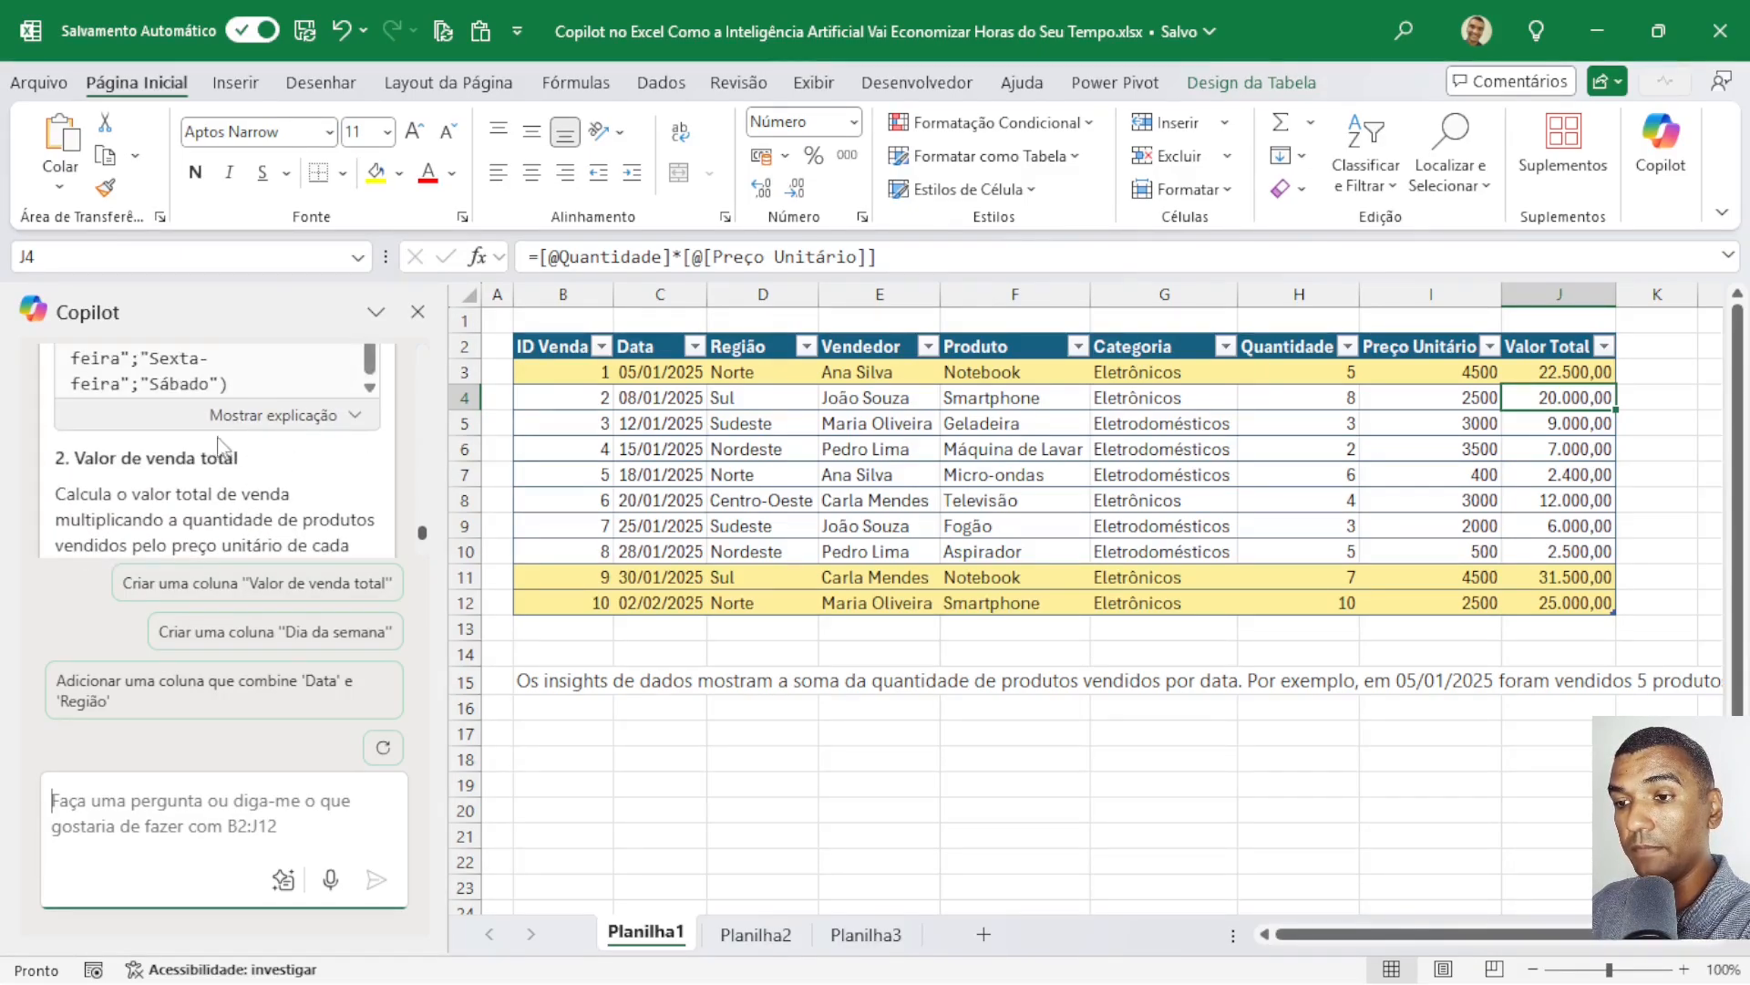
pyautogui.scroll(-3, 214, 483)
pyautogui.scroll(3, 164, 474)
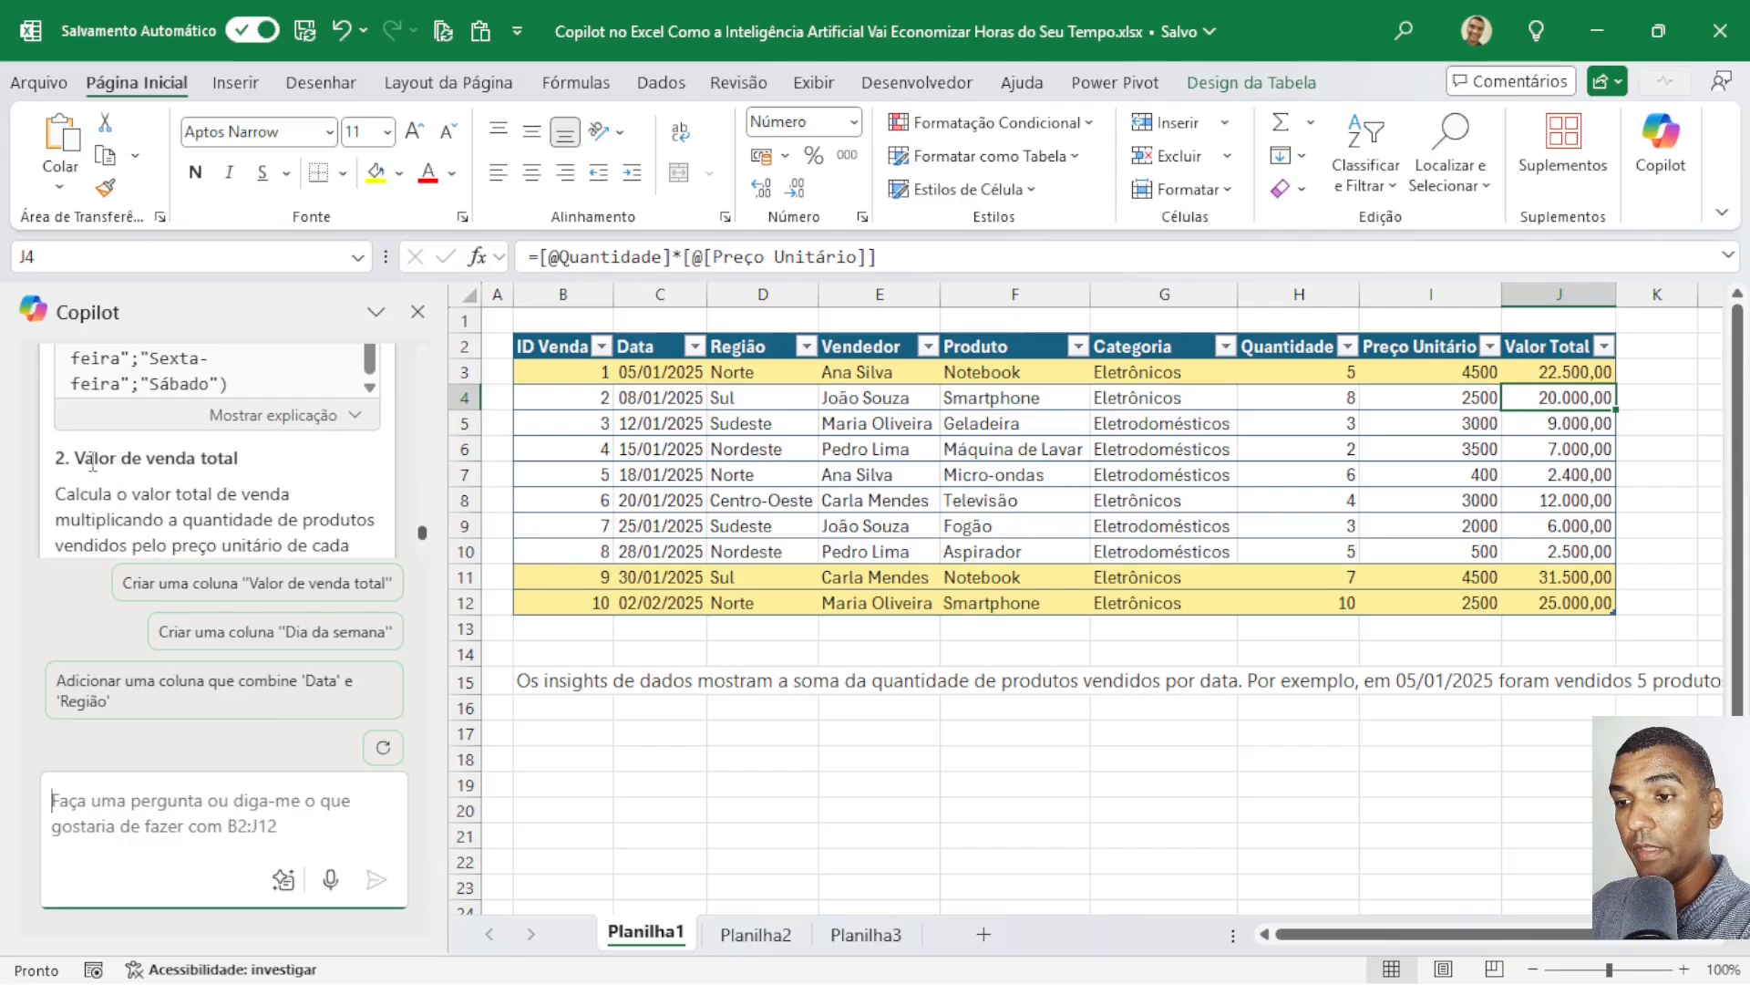
pyautogui.scroll(-6, 256, 469)
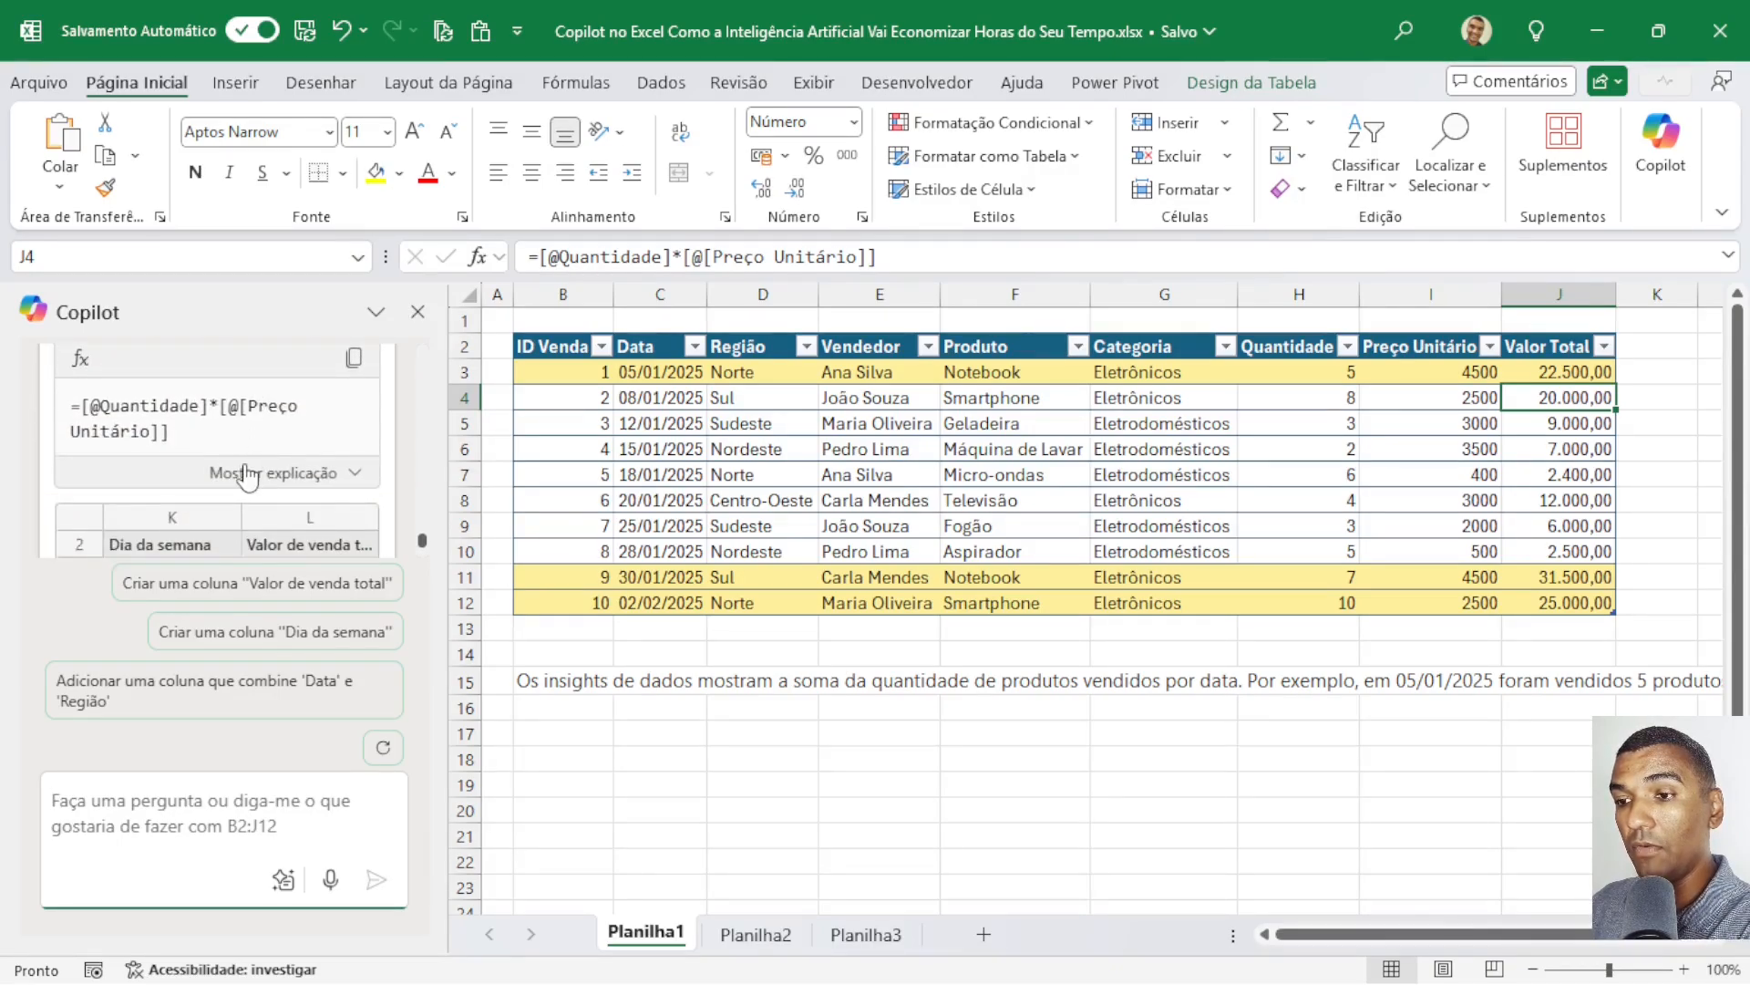
pyautogui.scroll(-1, 234, 483)
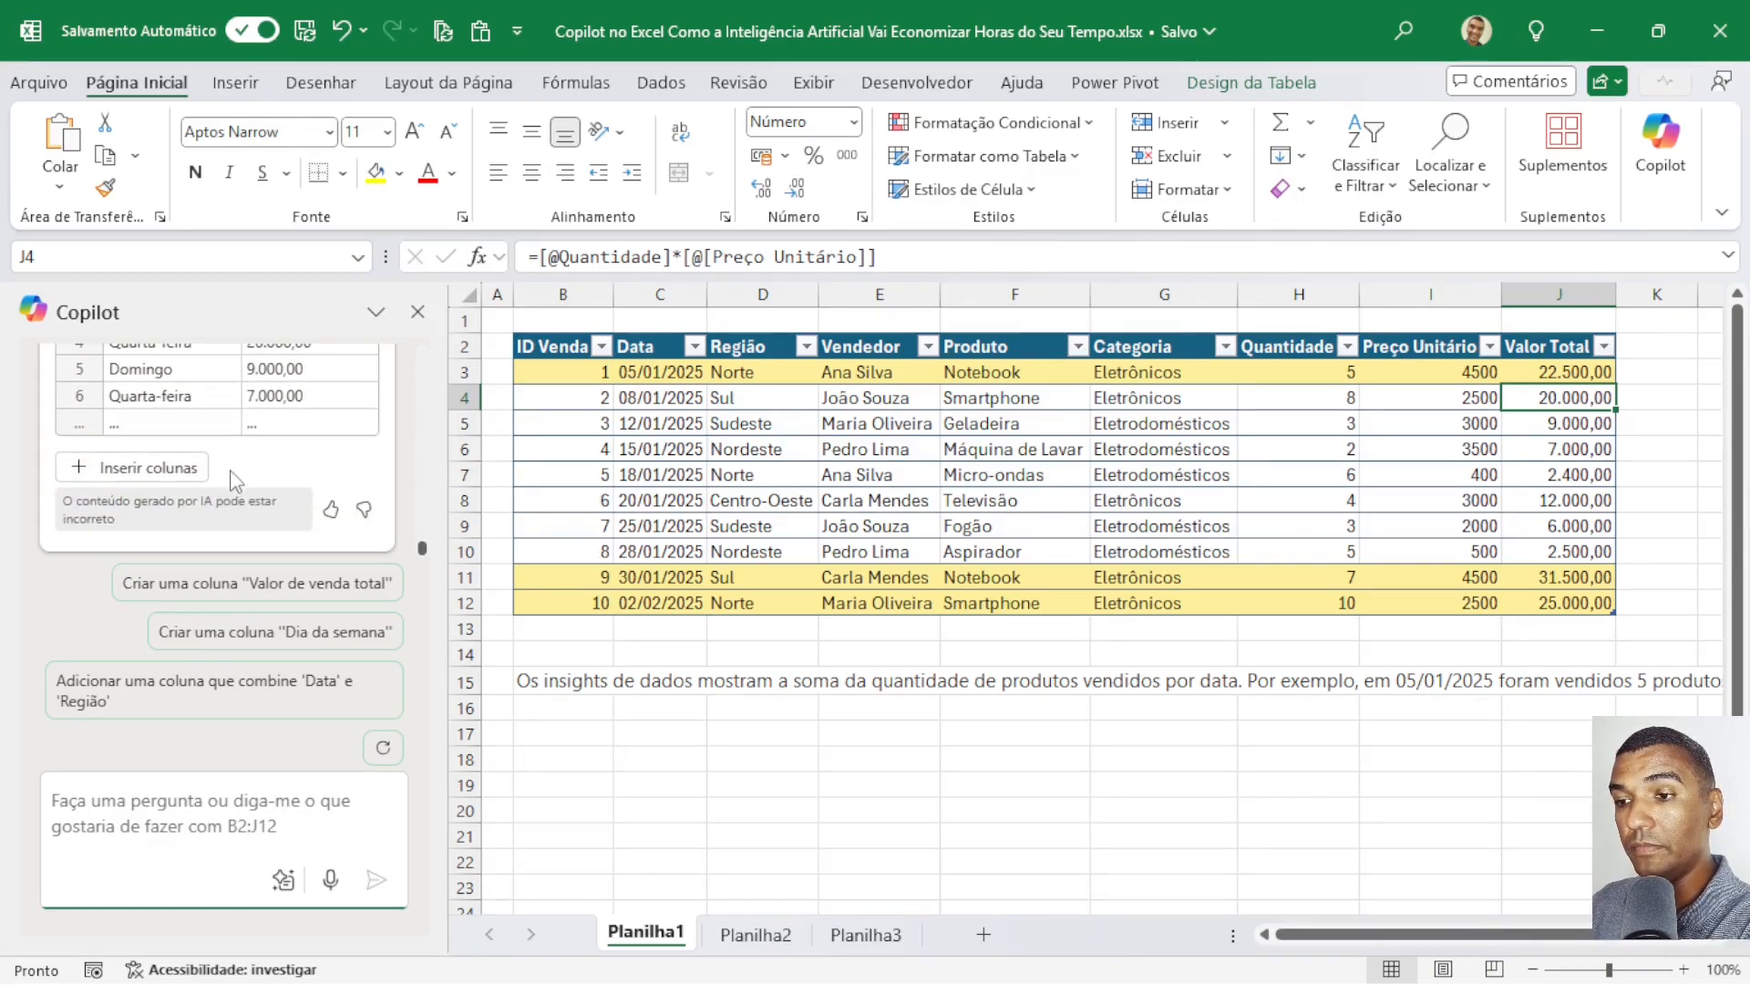
pyautogui.click(155, 460)
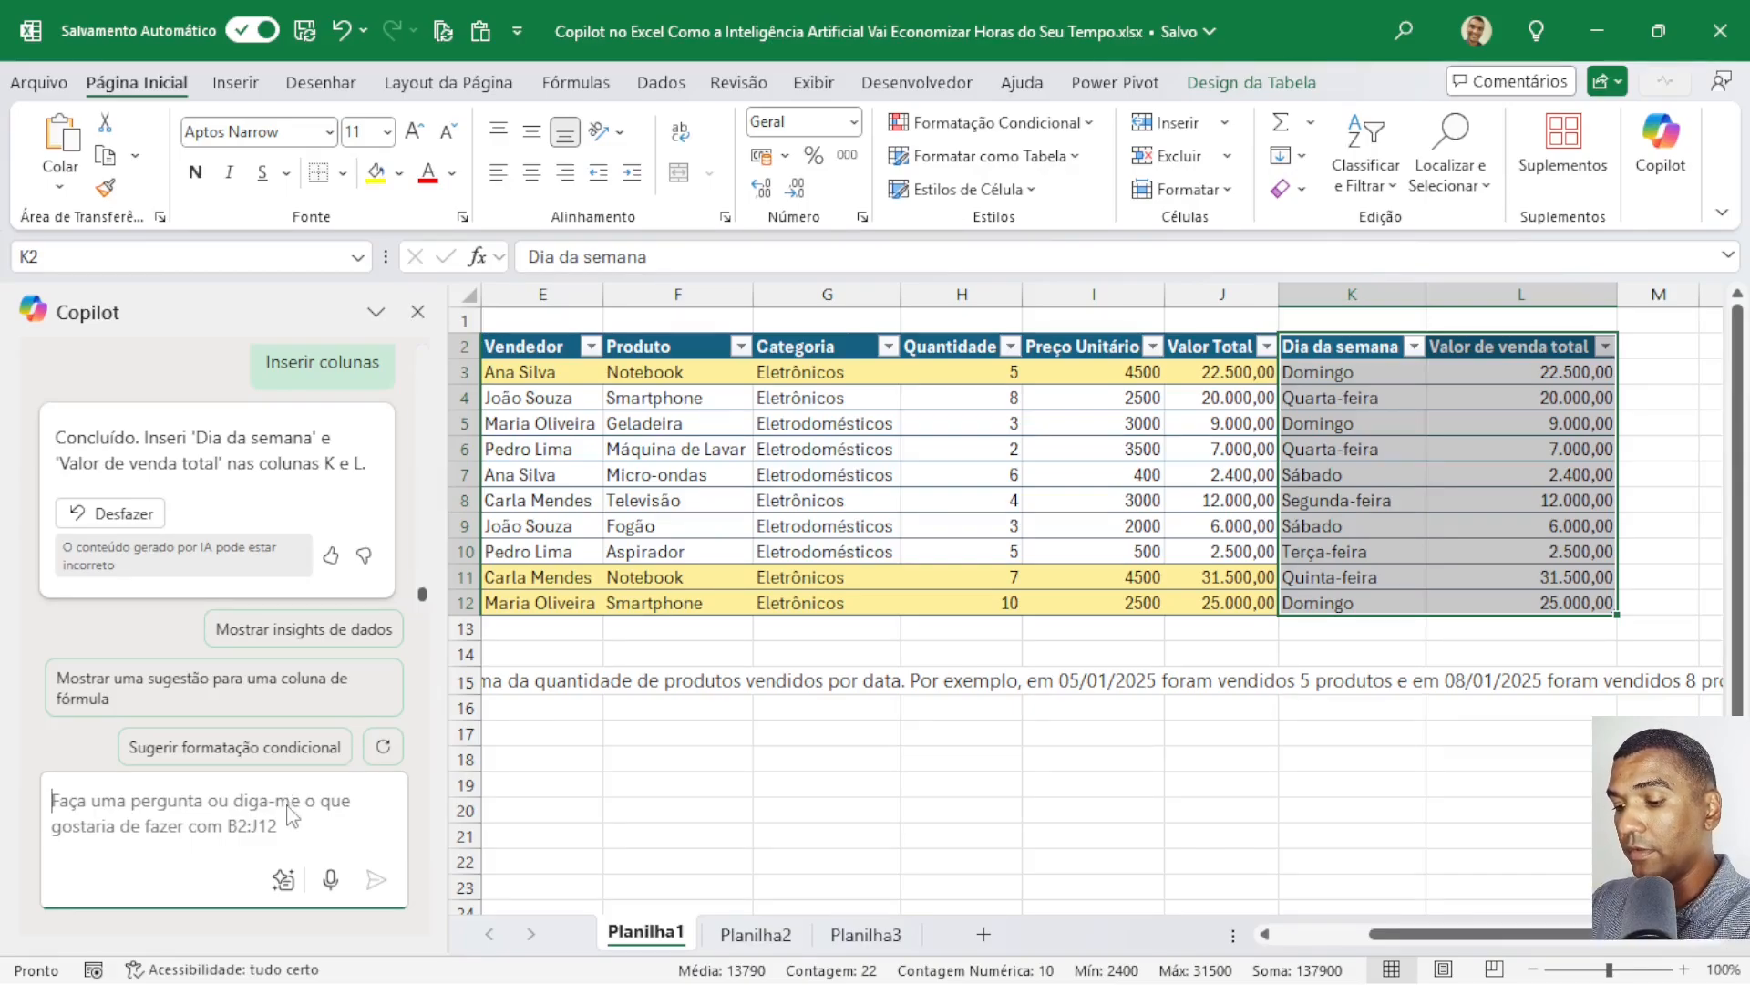
# Ask Copilot for a weekday sales chart with the prompt "faça um gráfico com dia da semana e valor total".
pyautogui.write('fa')
pyautogui.press('BackSpace')
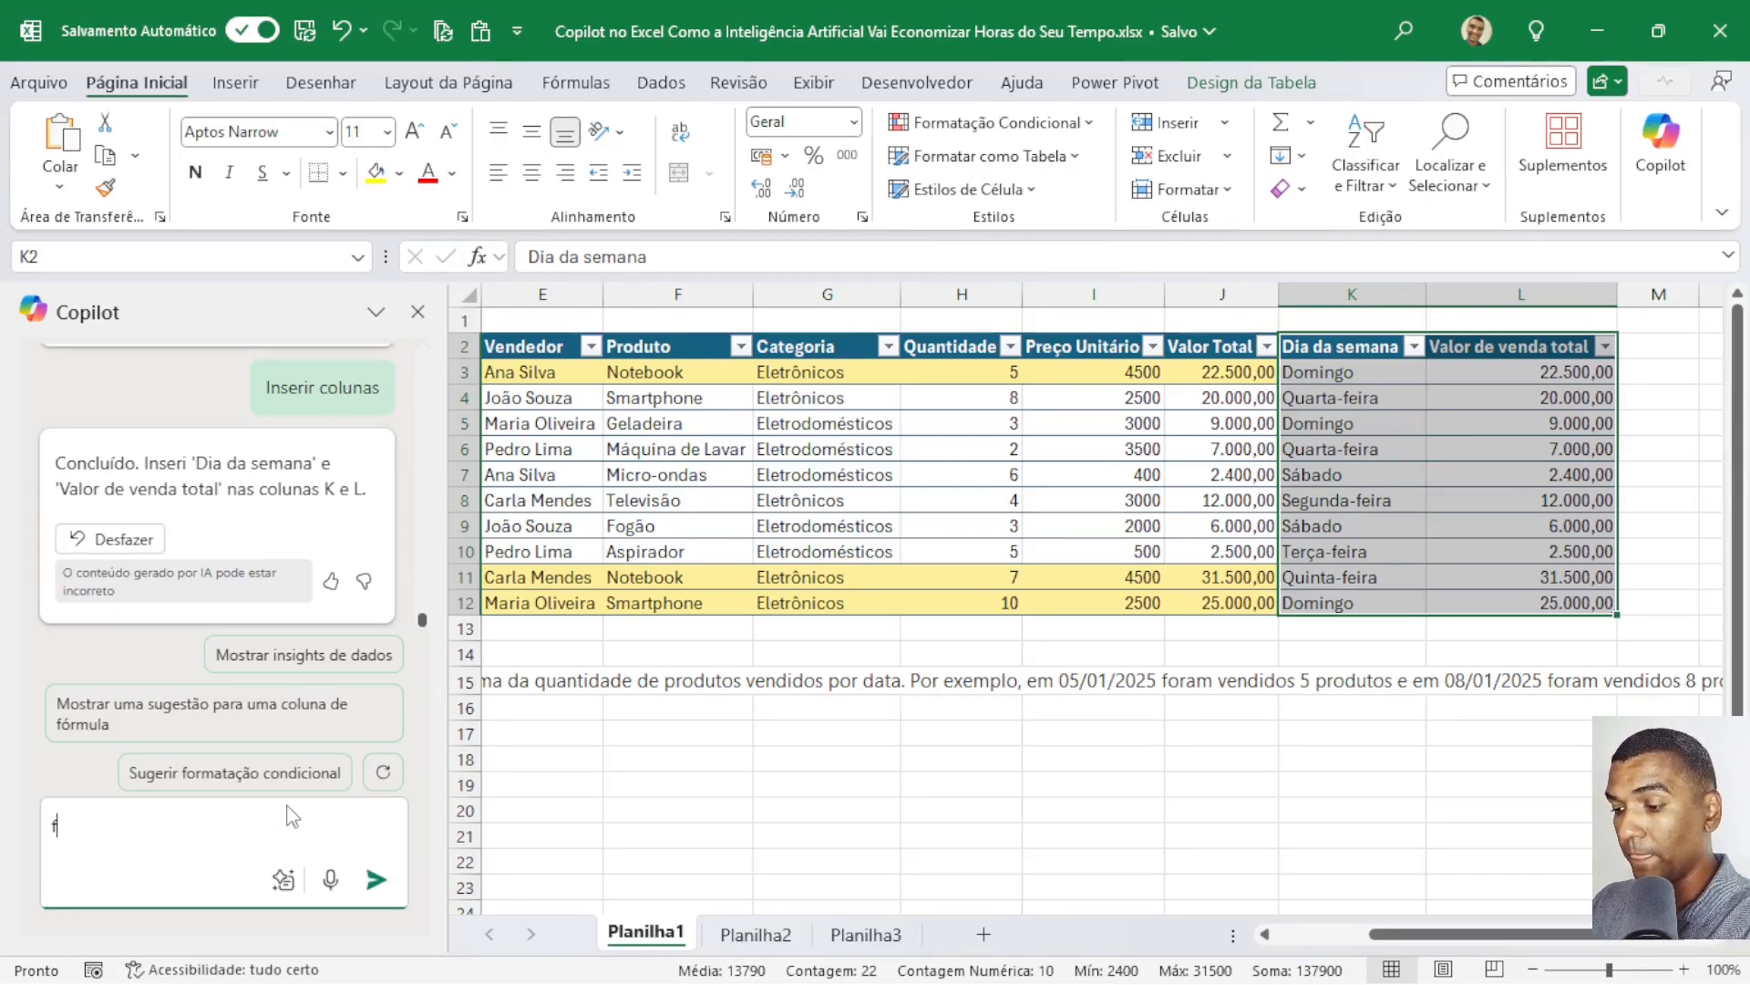
pyautogui.write('ça um')
pyautogui.press('BackSpace')
pyautogui.press('BackSpace')
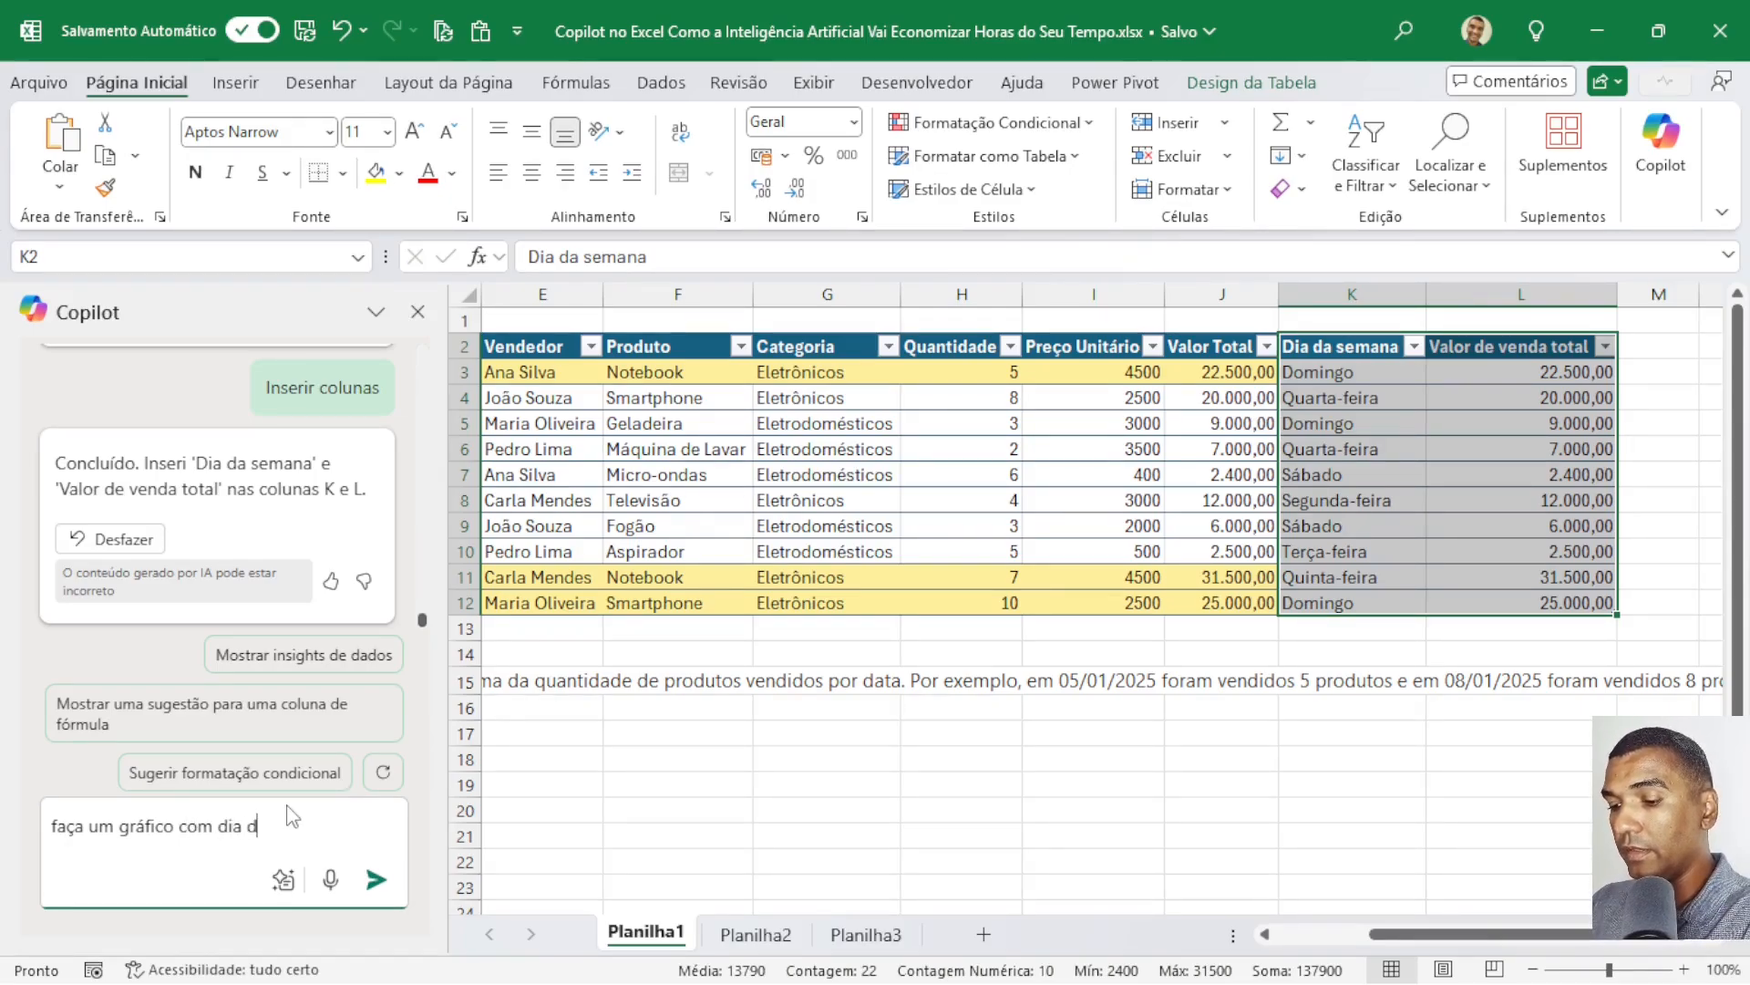
pyautogui.write('emana e ')
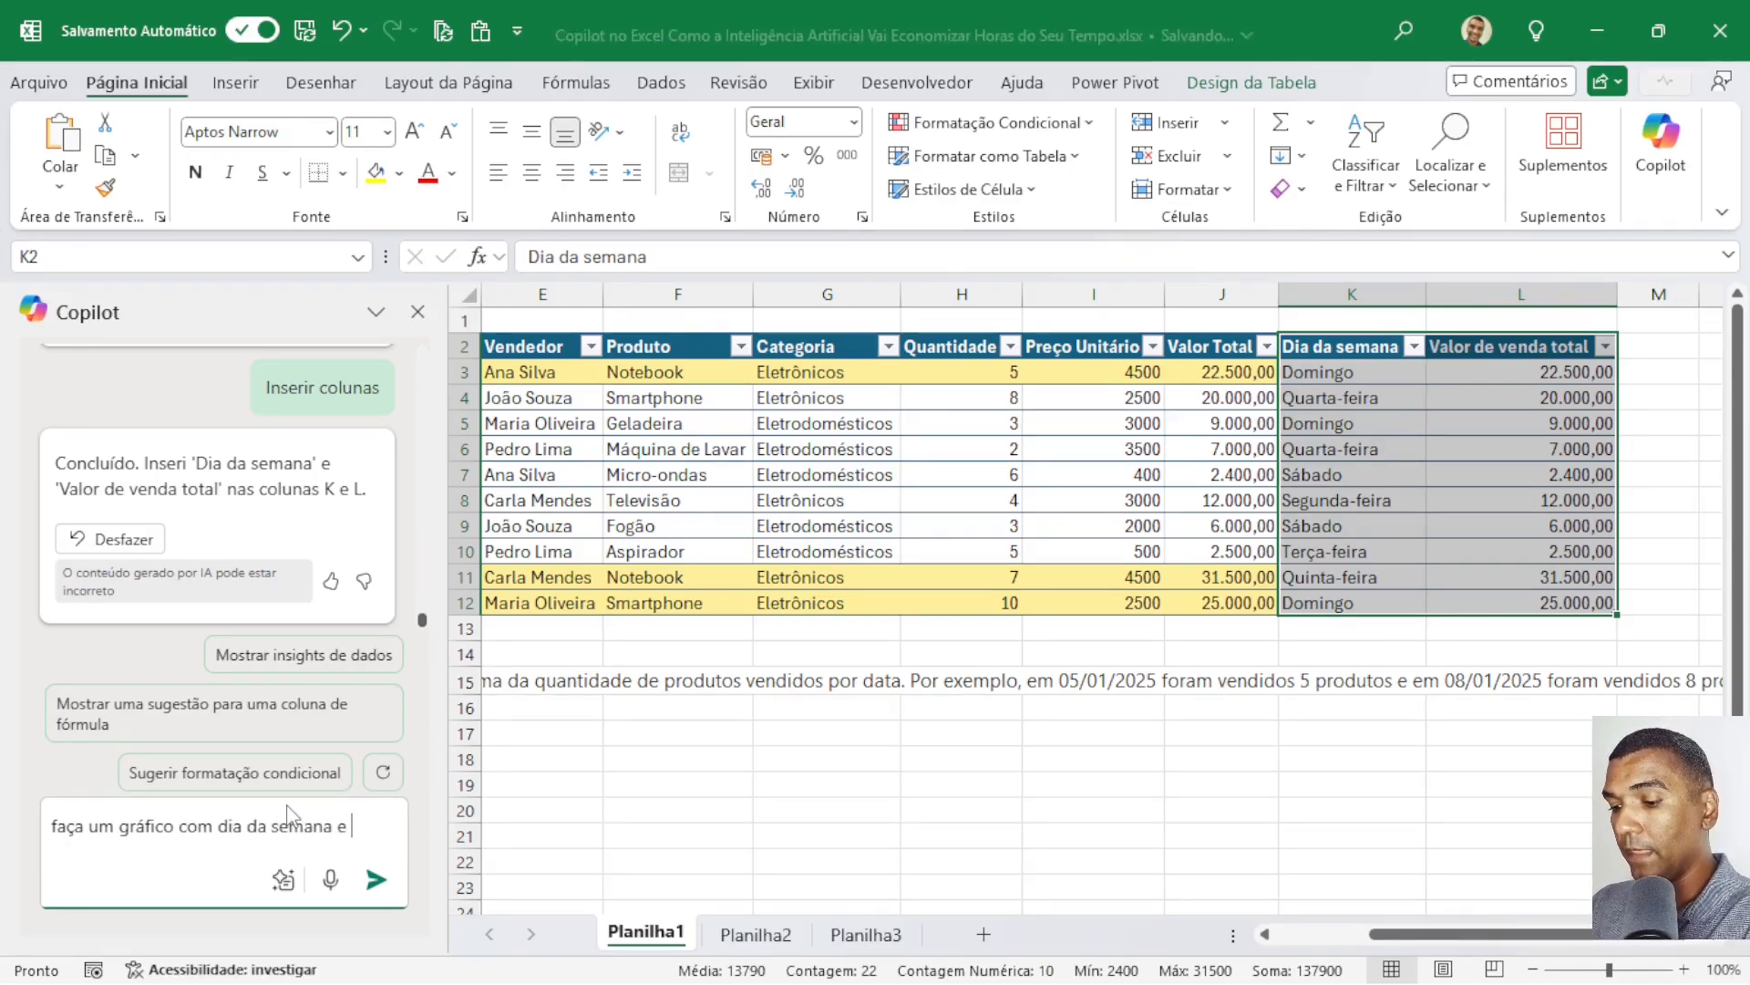
pyautogui.write('valor to')
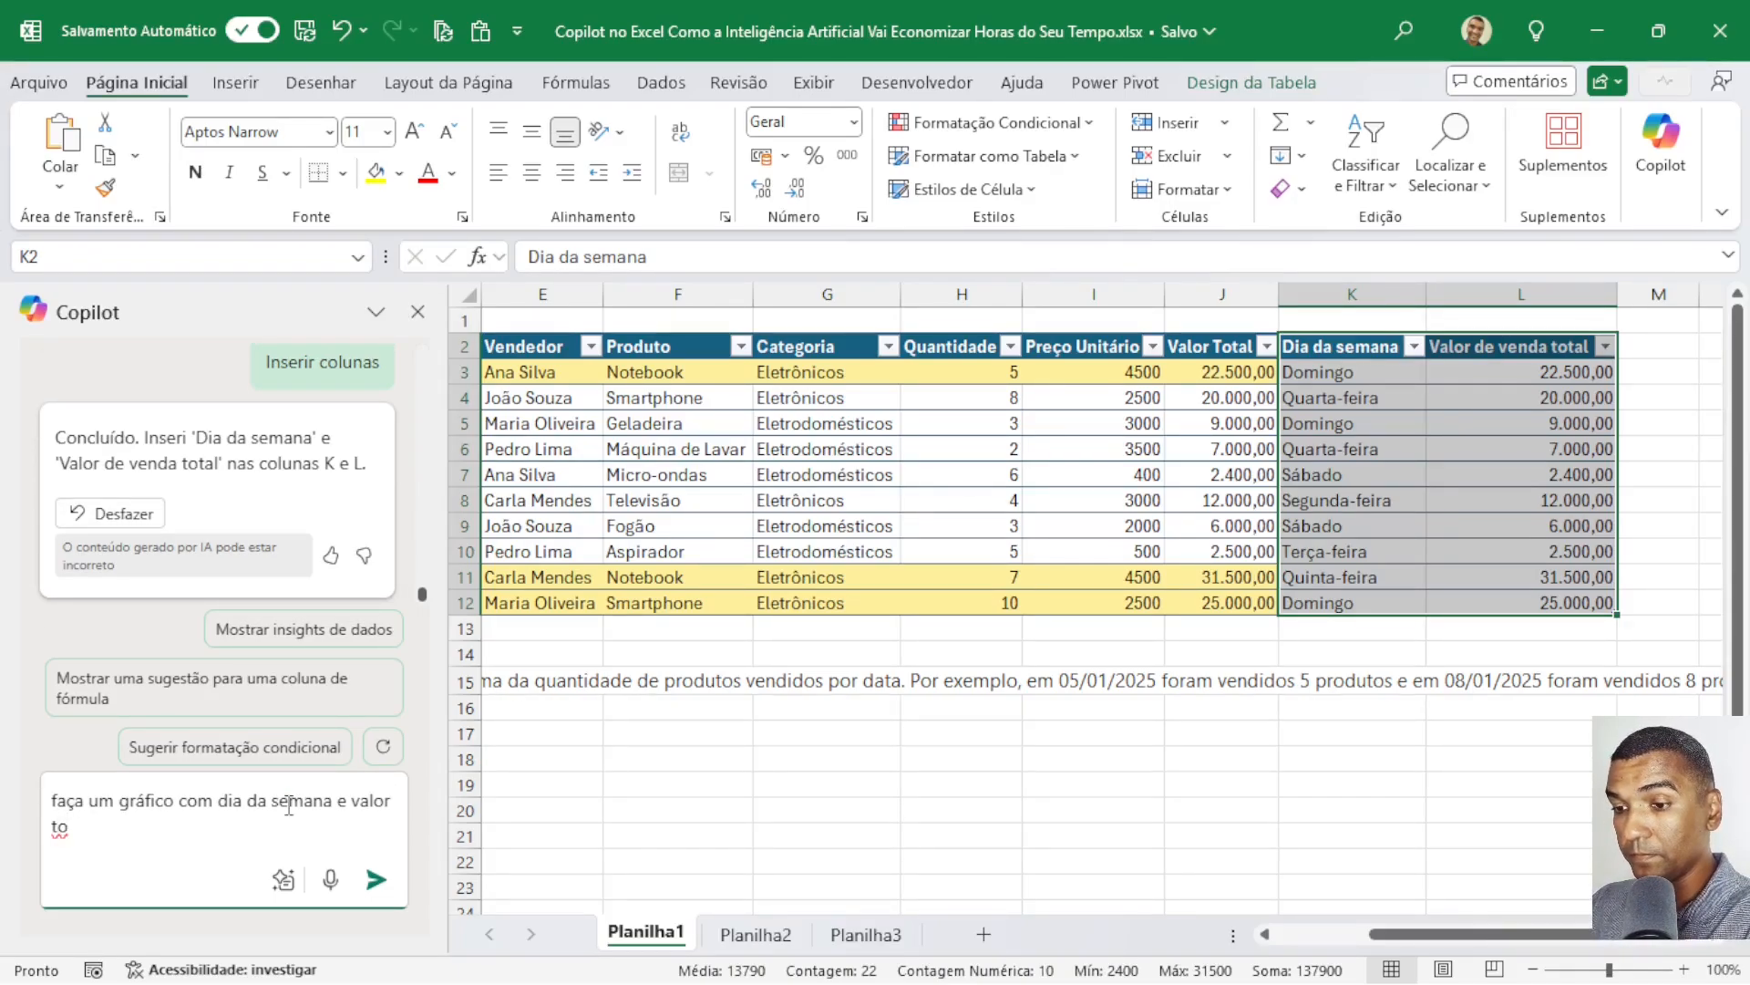
pyautogui.write('tal')
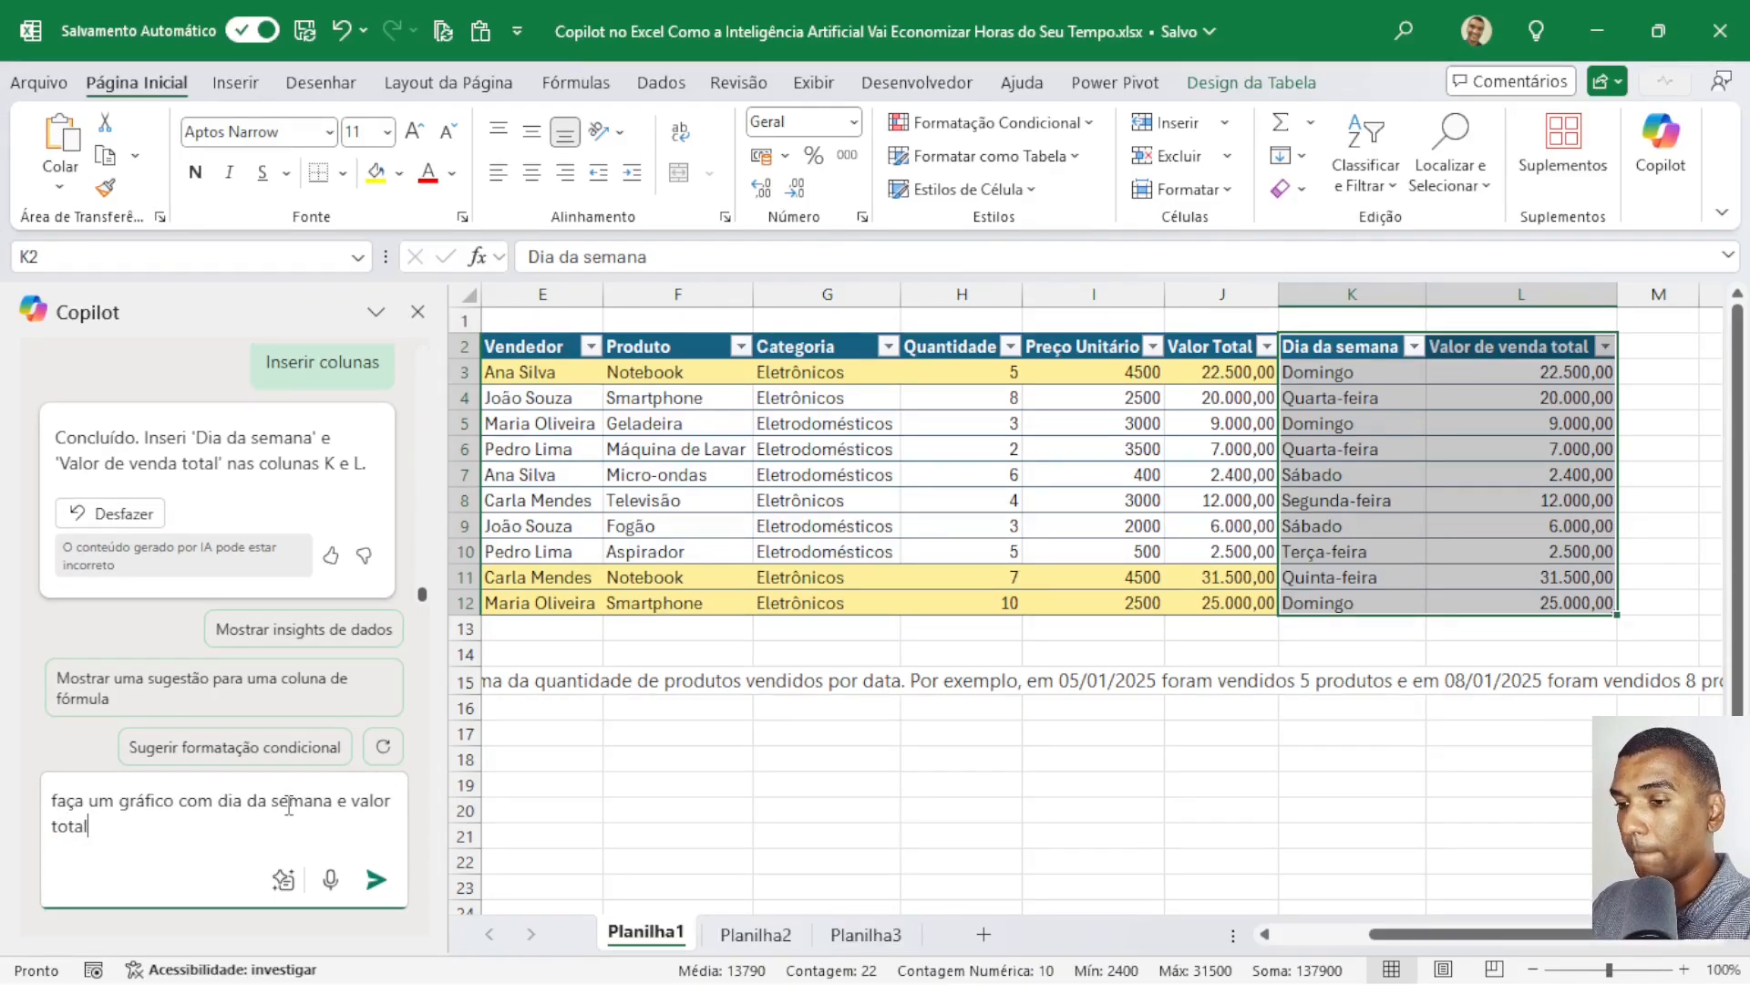
pyautogui.press('Return')
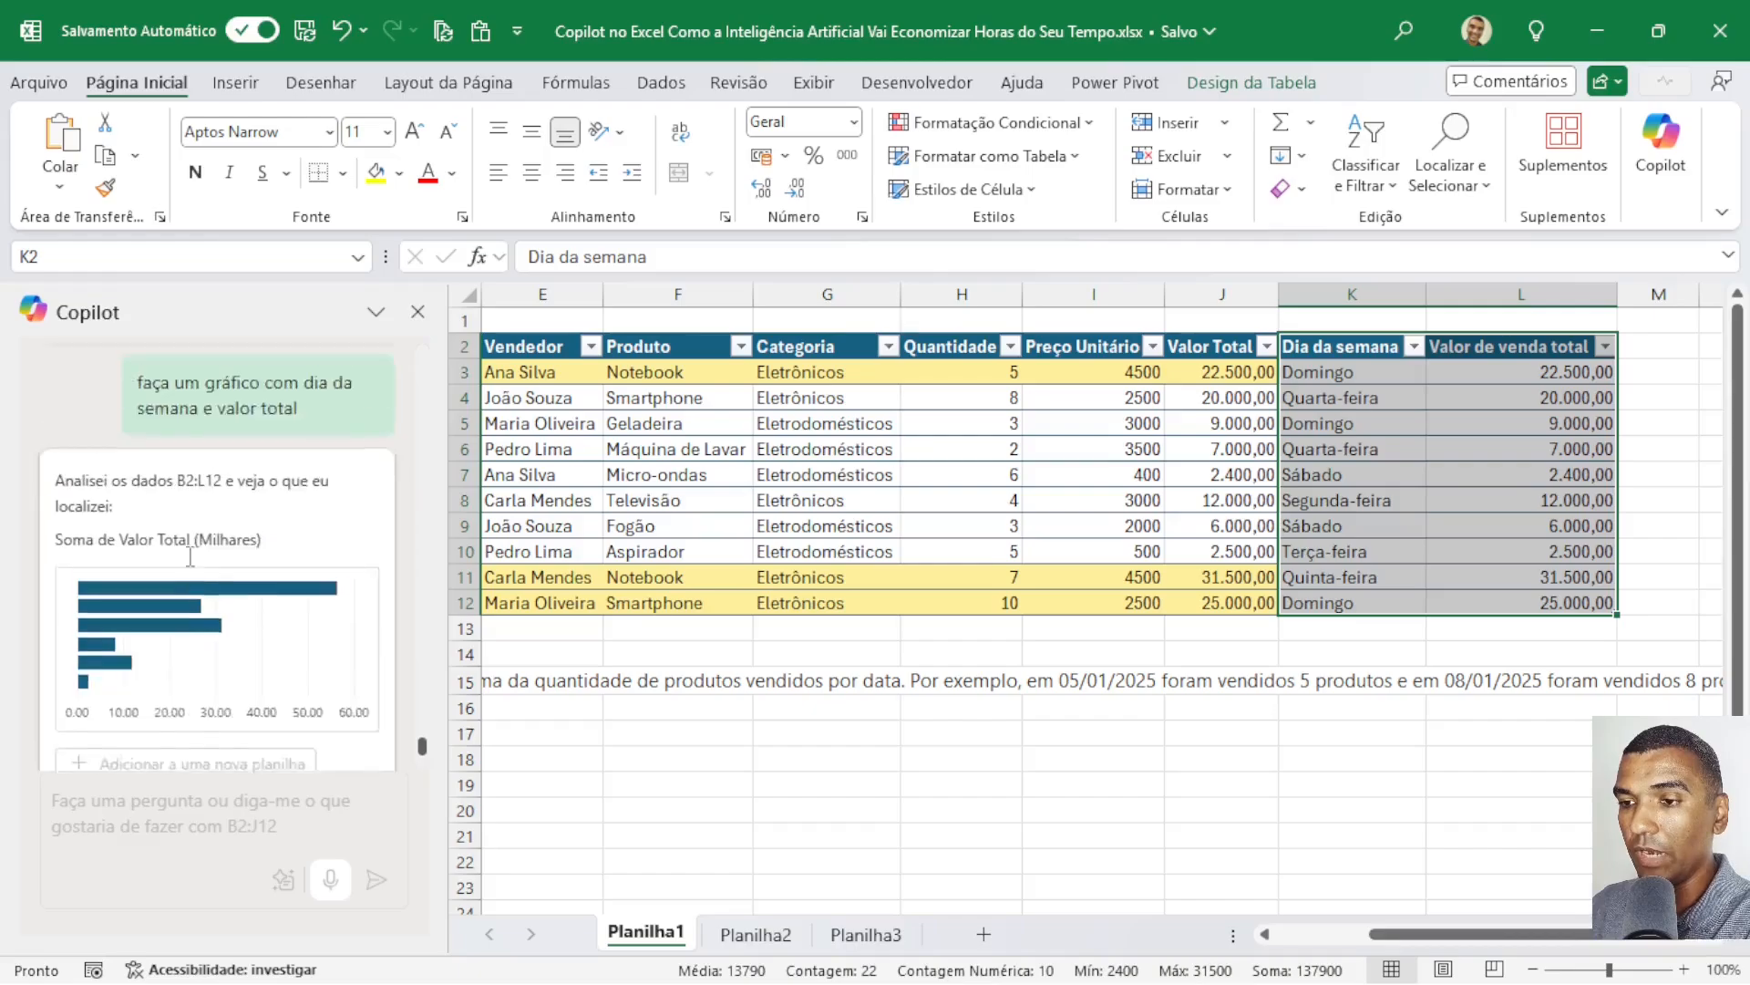
# Add Copilot's weekday PivotChart to a new sheet and move the chart slightly up and left.
pyautogui.scroll(1, 183, 575)
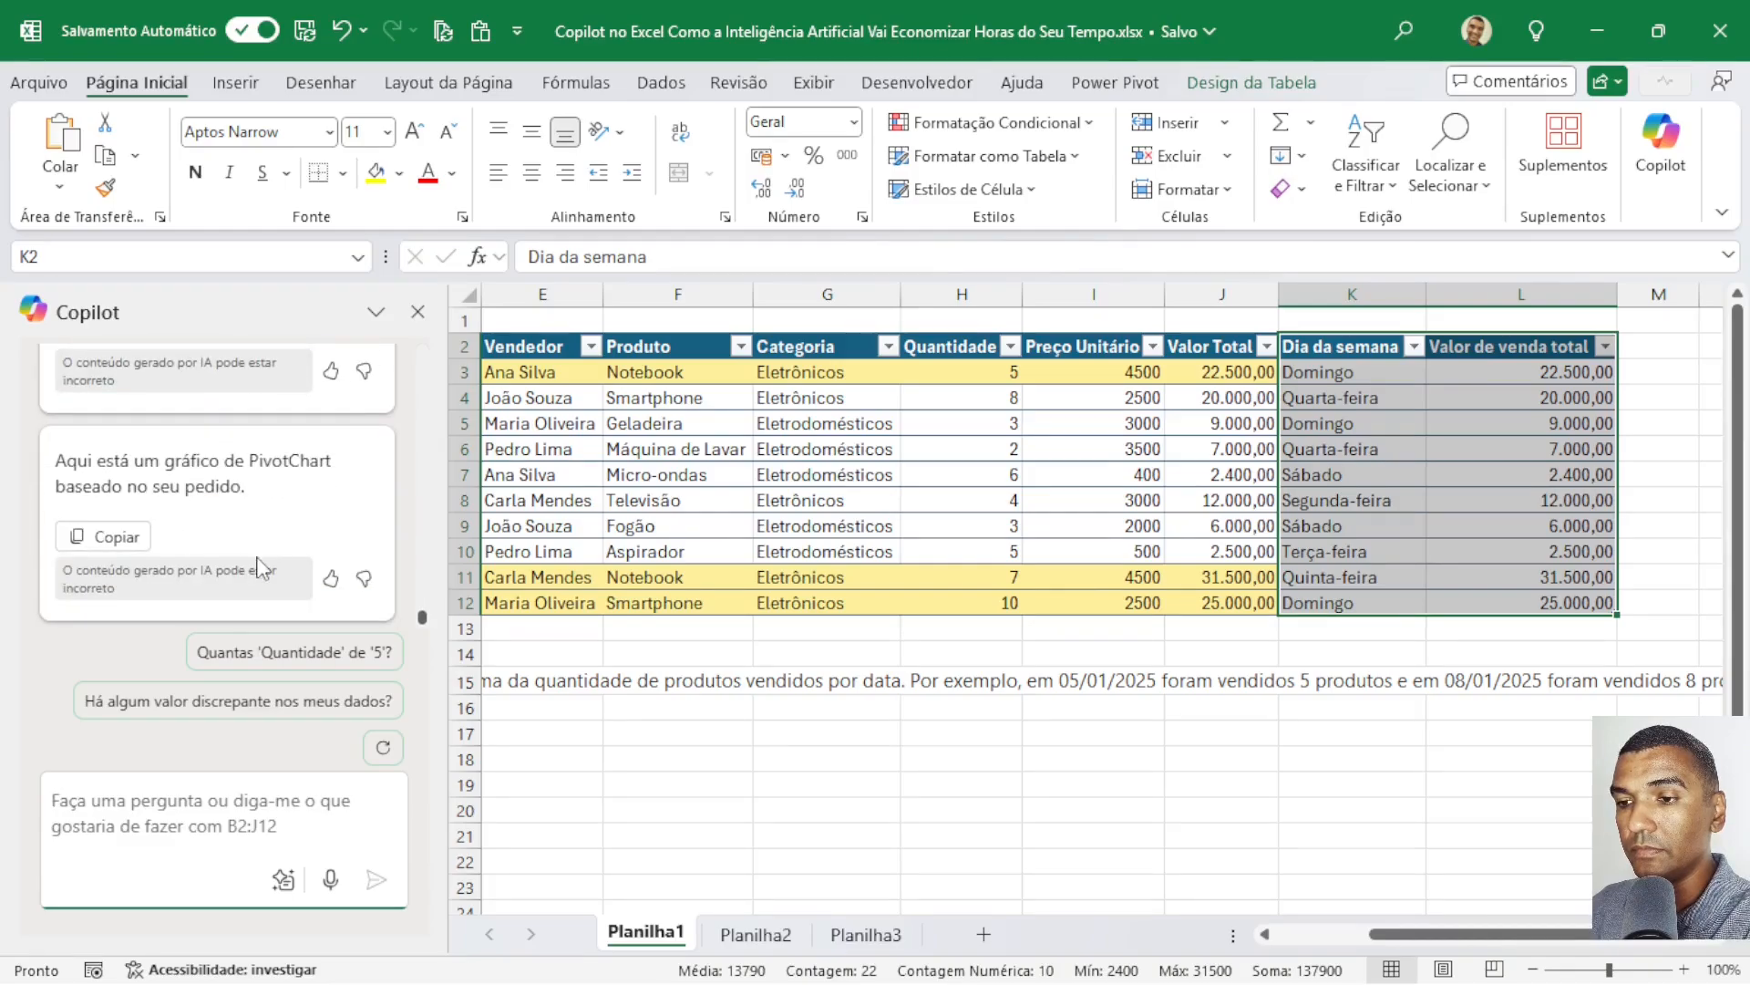
pyautogui.scroll(3, 262, 567)
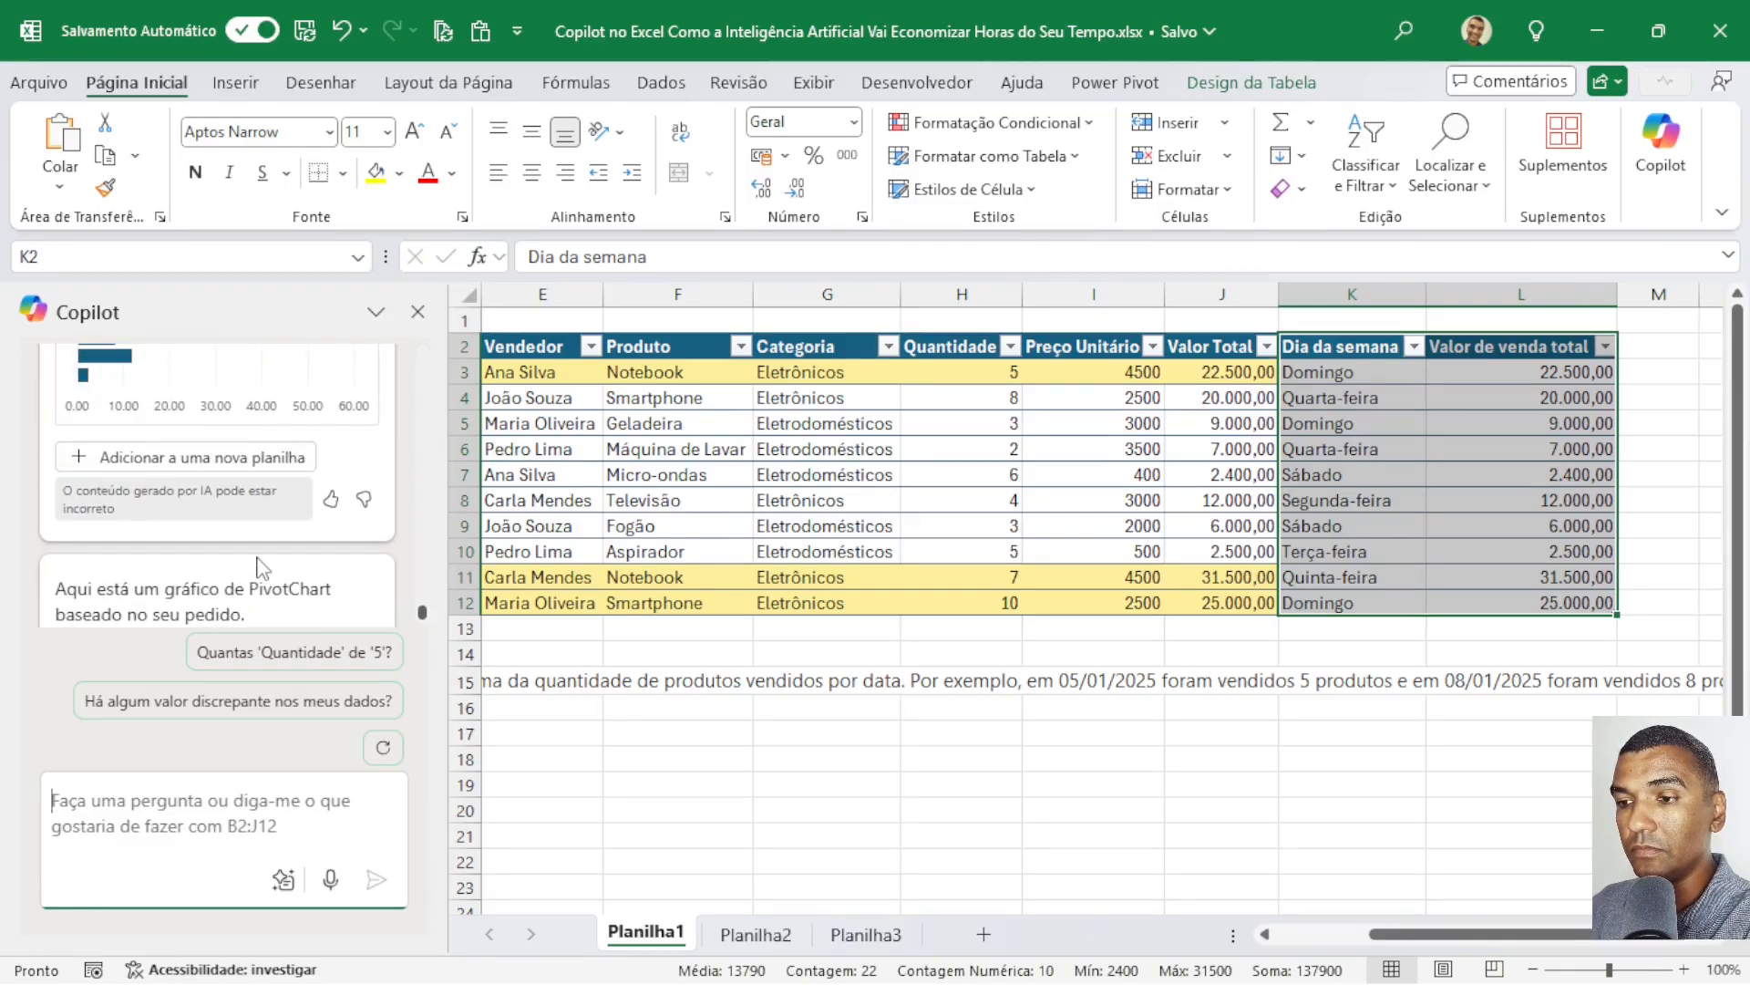
pyautogui.click(178, 458)
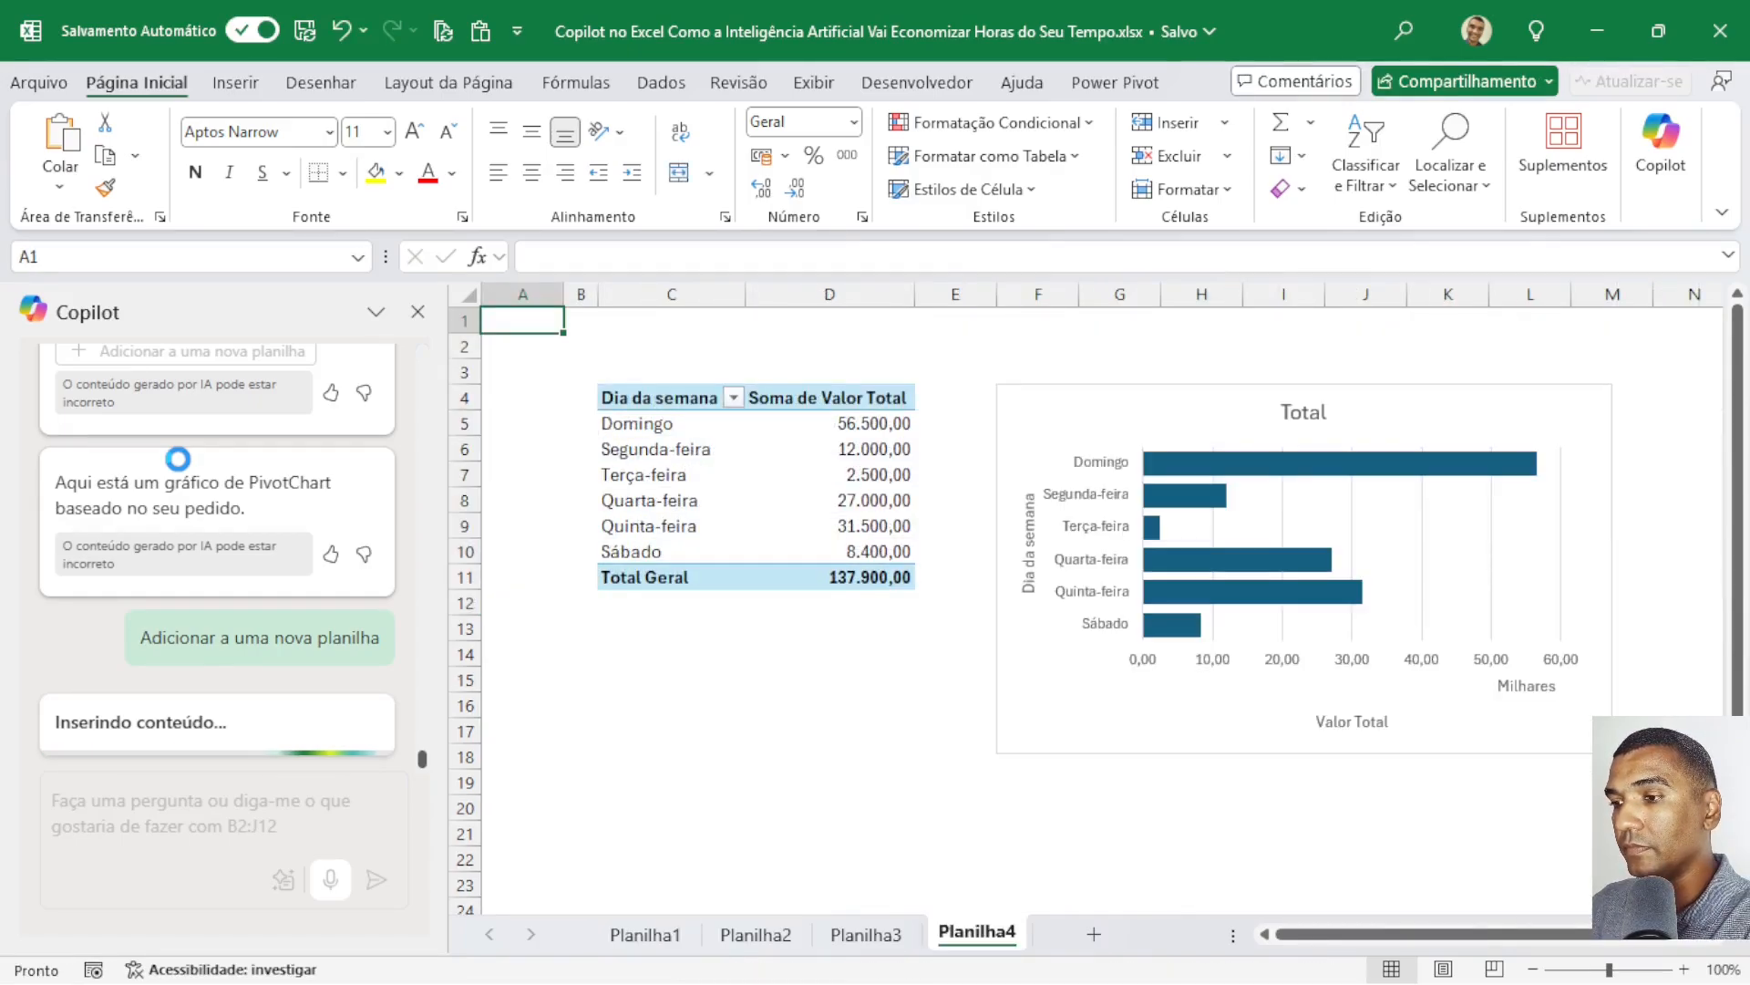
pyautogui.moveTo(1465, 409); pyautogui.dragTo(1444, 386)
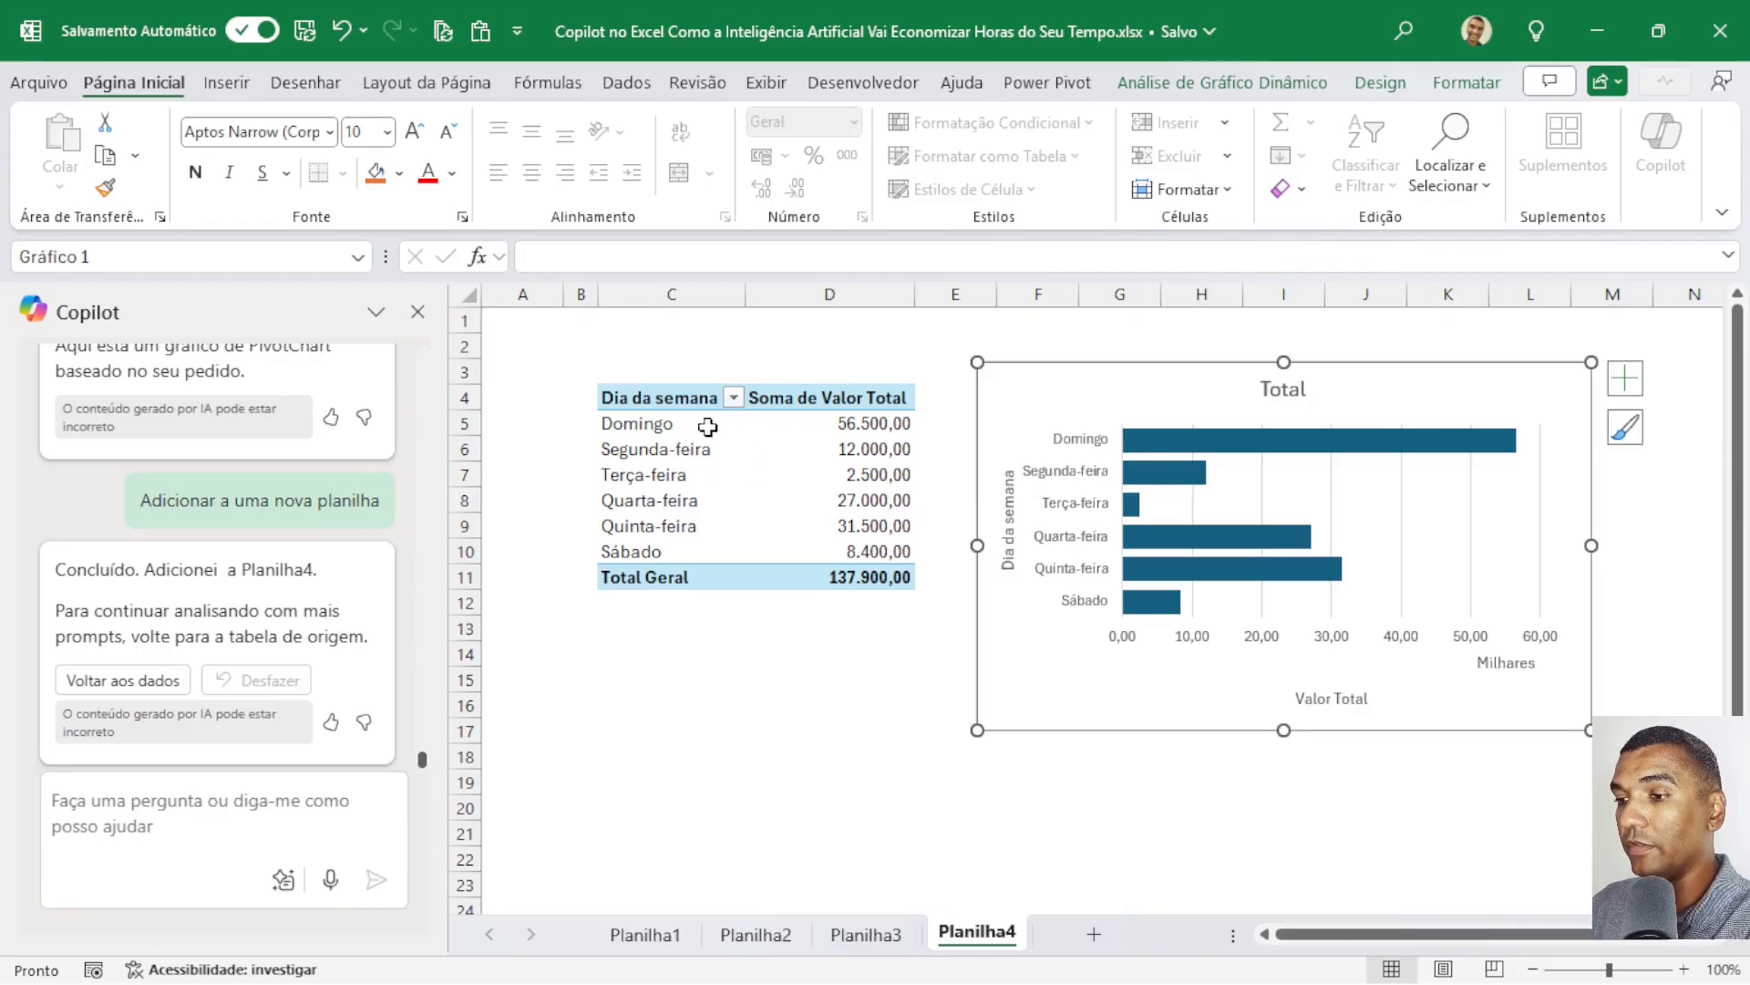
# Sort the weekday pivot table by Soma de Valor Total from largest to smallest.
pyautogui.moveTo(863, 421)
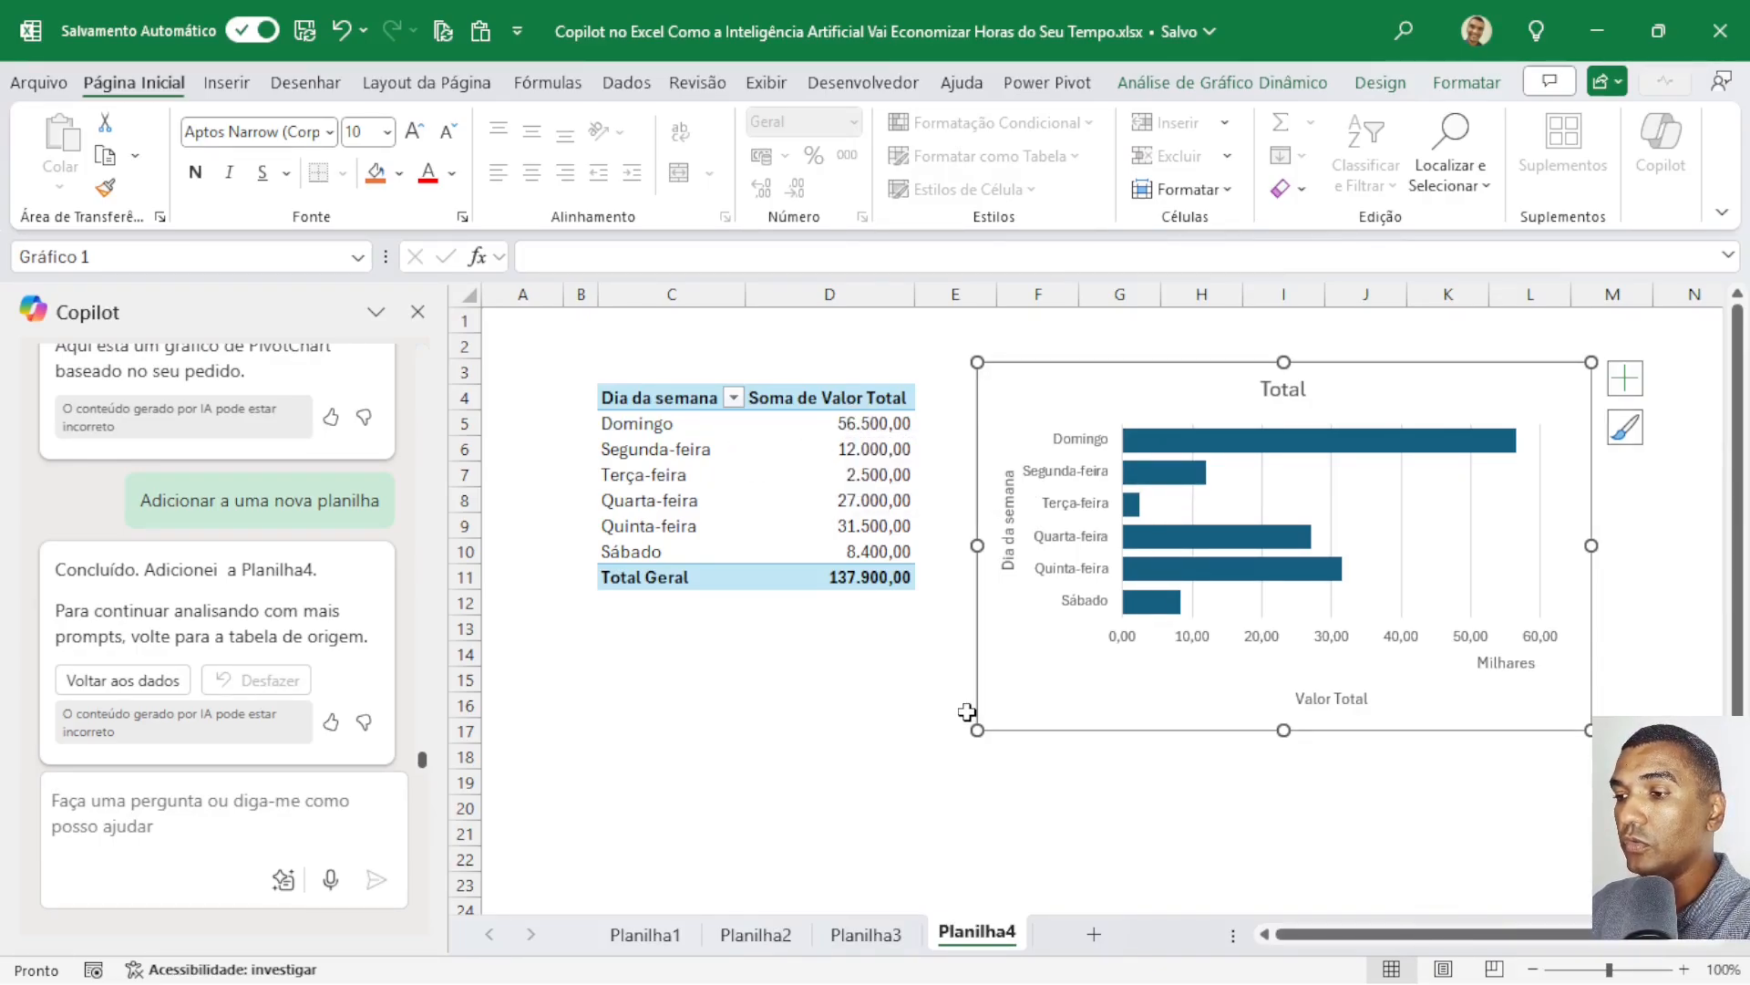
pyautogui.click(865, 428)
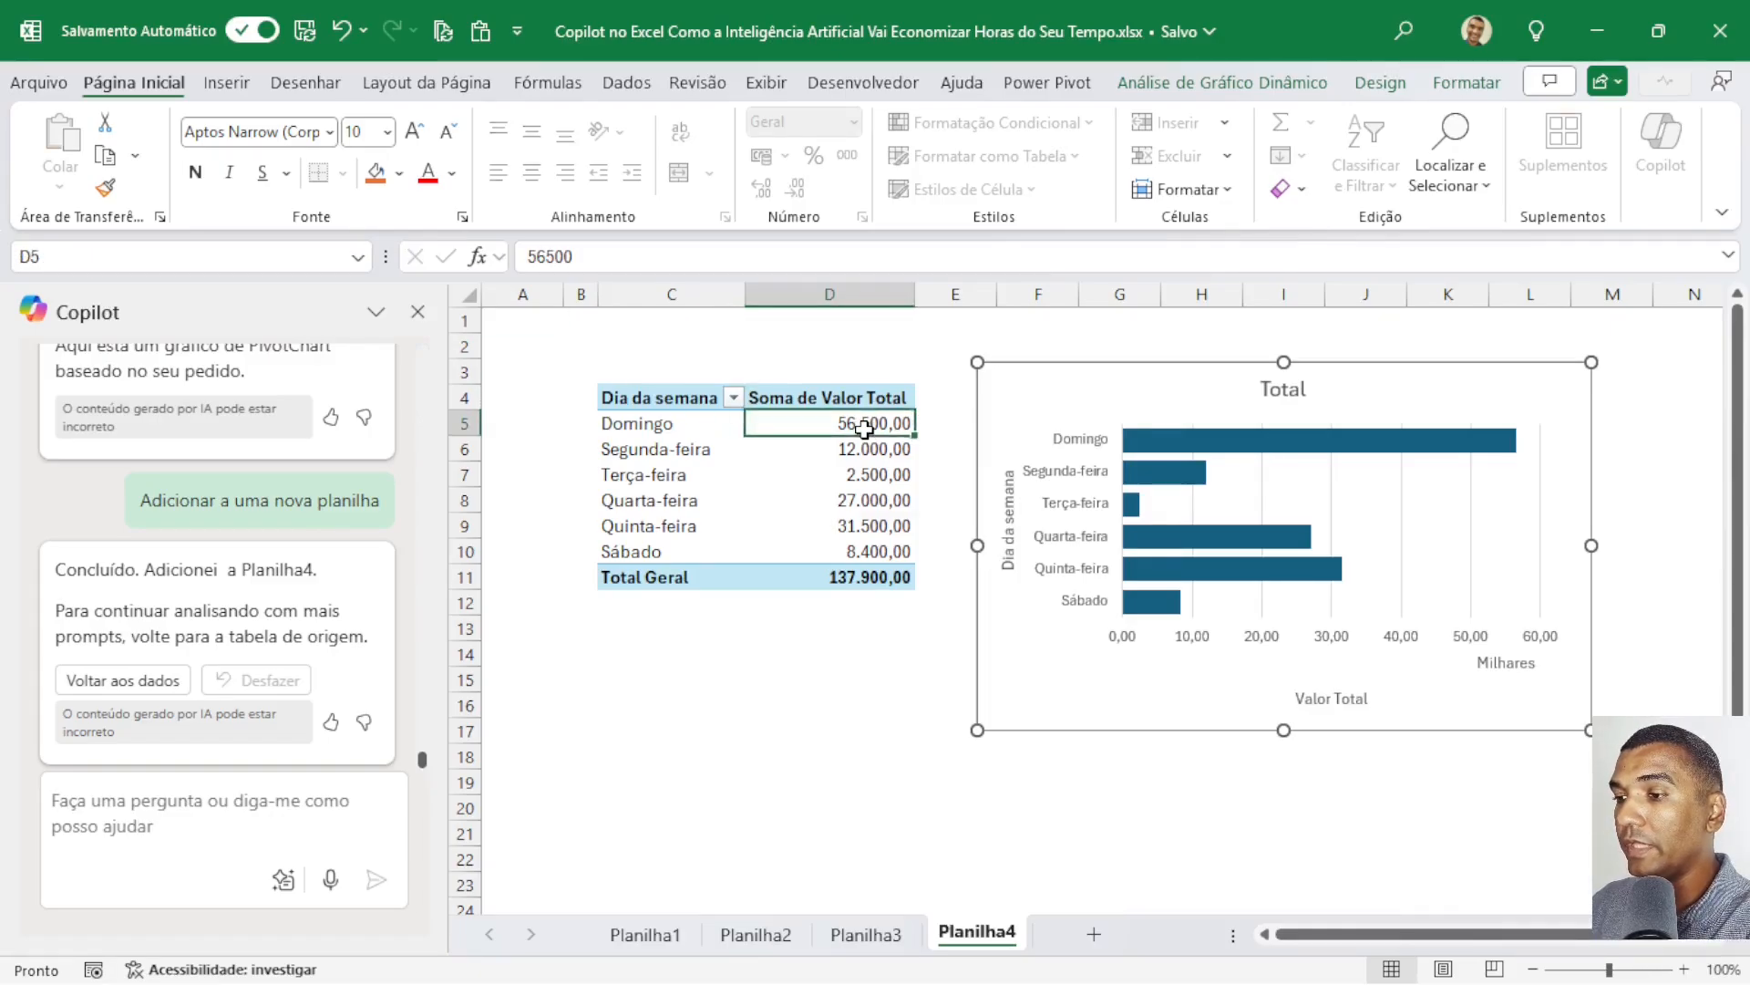
pyautogui.rightClick(864, 428)
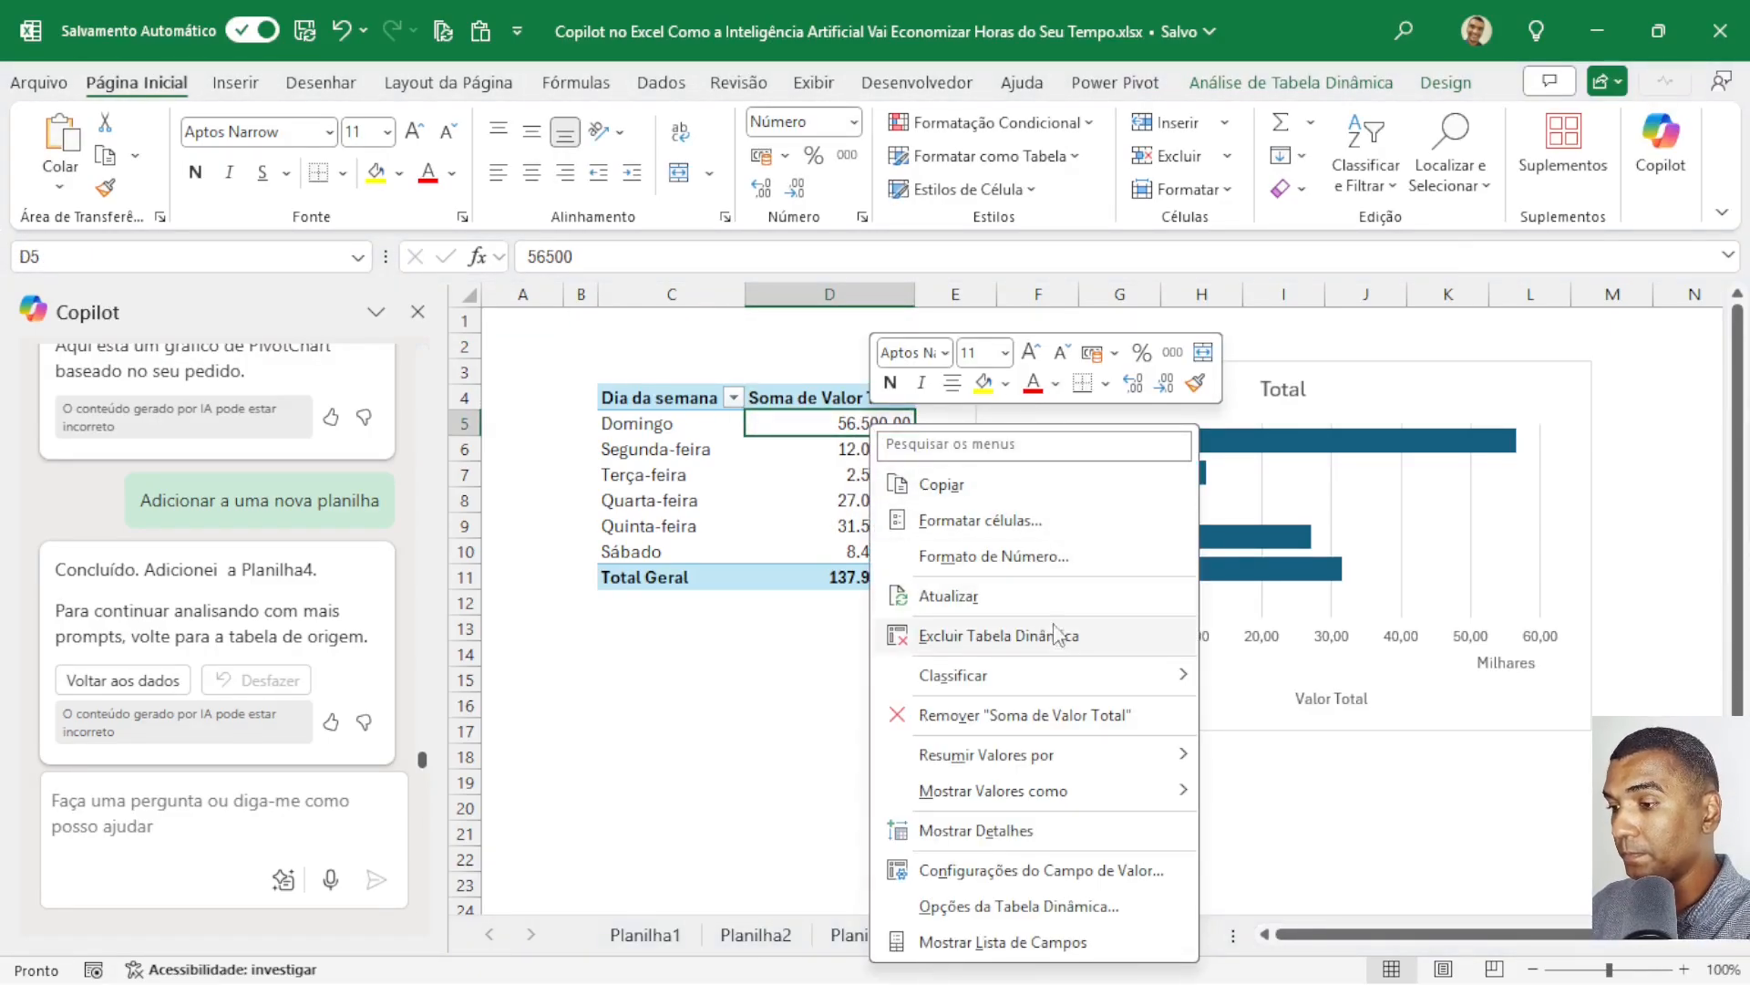
pyautogui.moveTo(1065, 679)
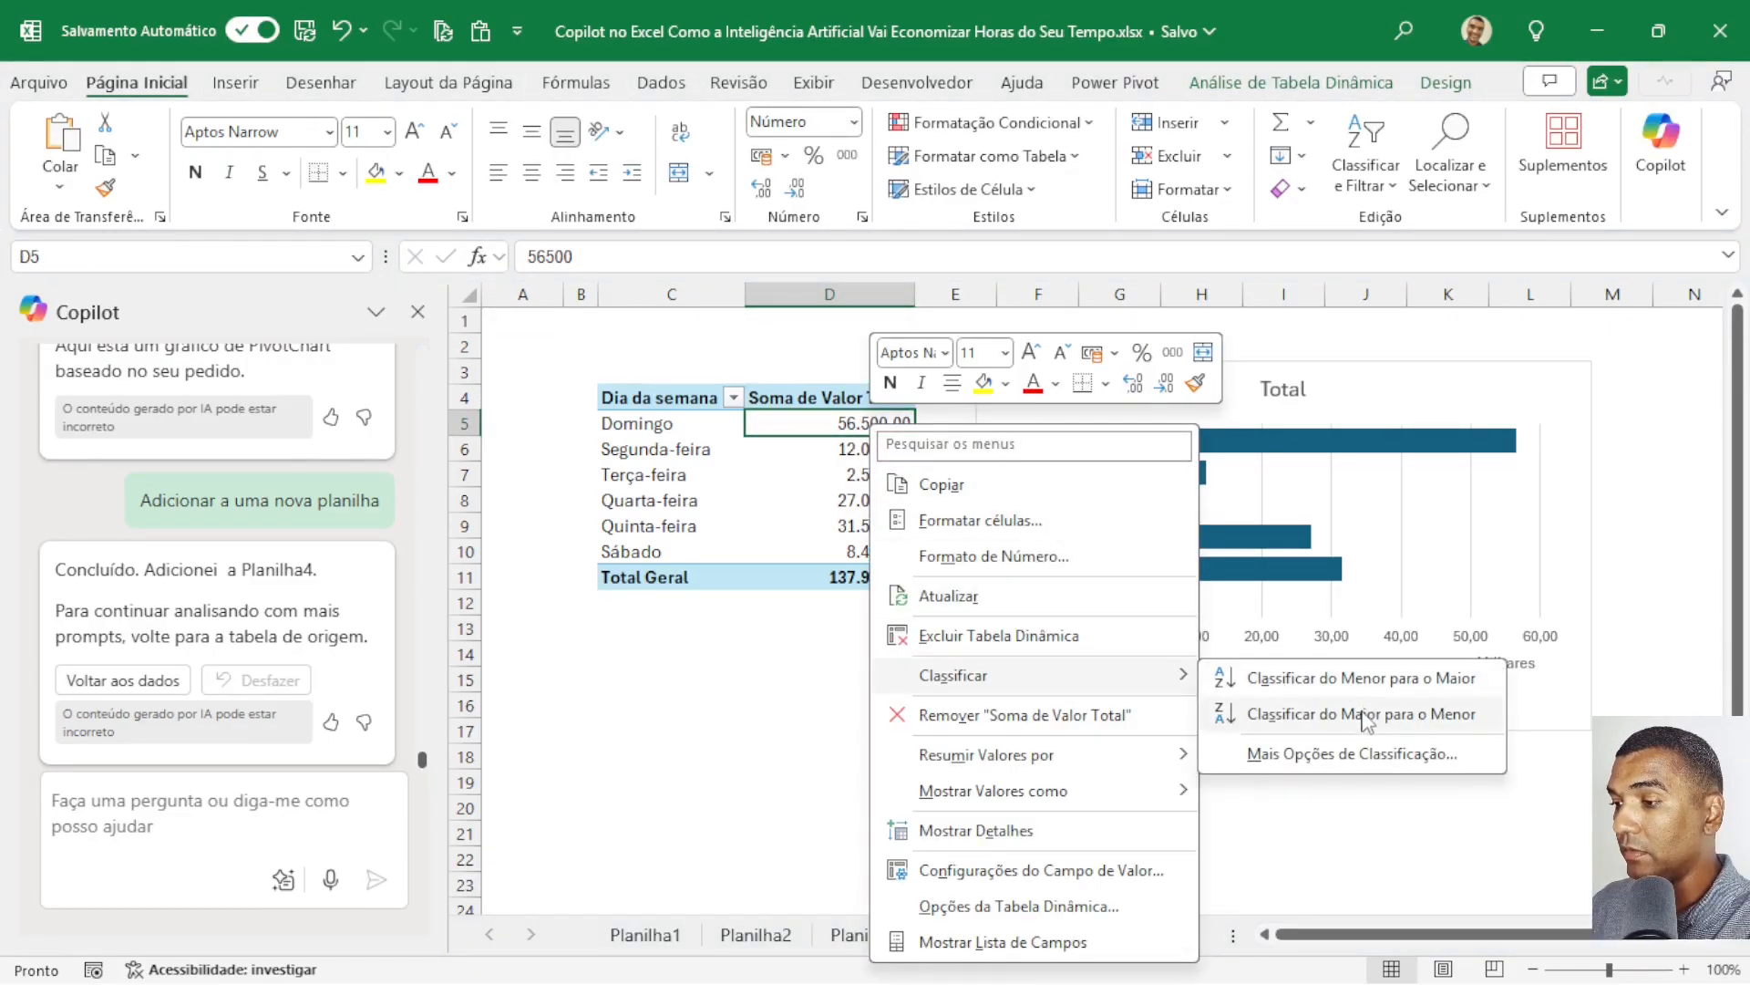
pyautogui.click(1368, 720)
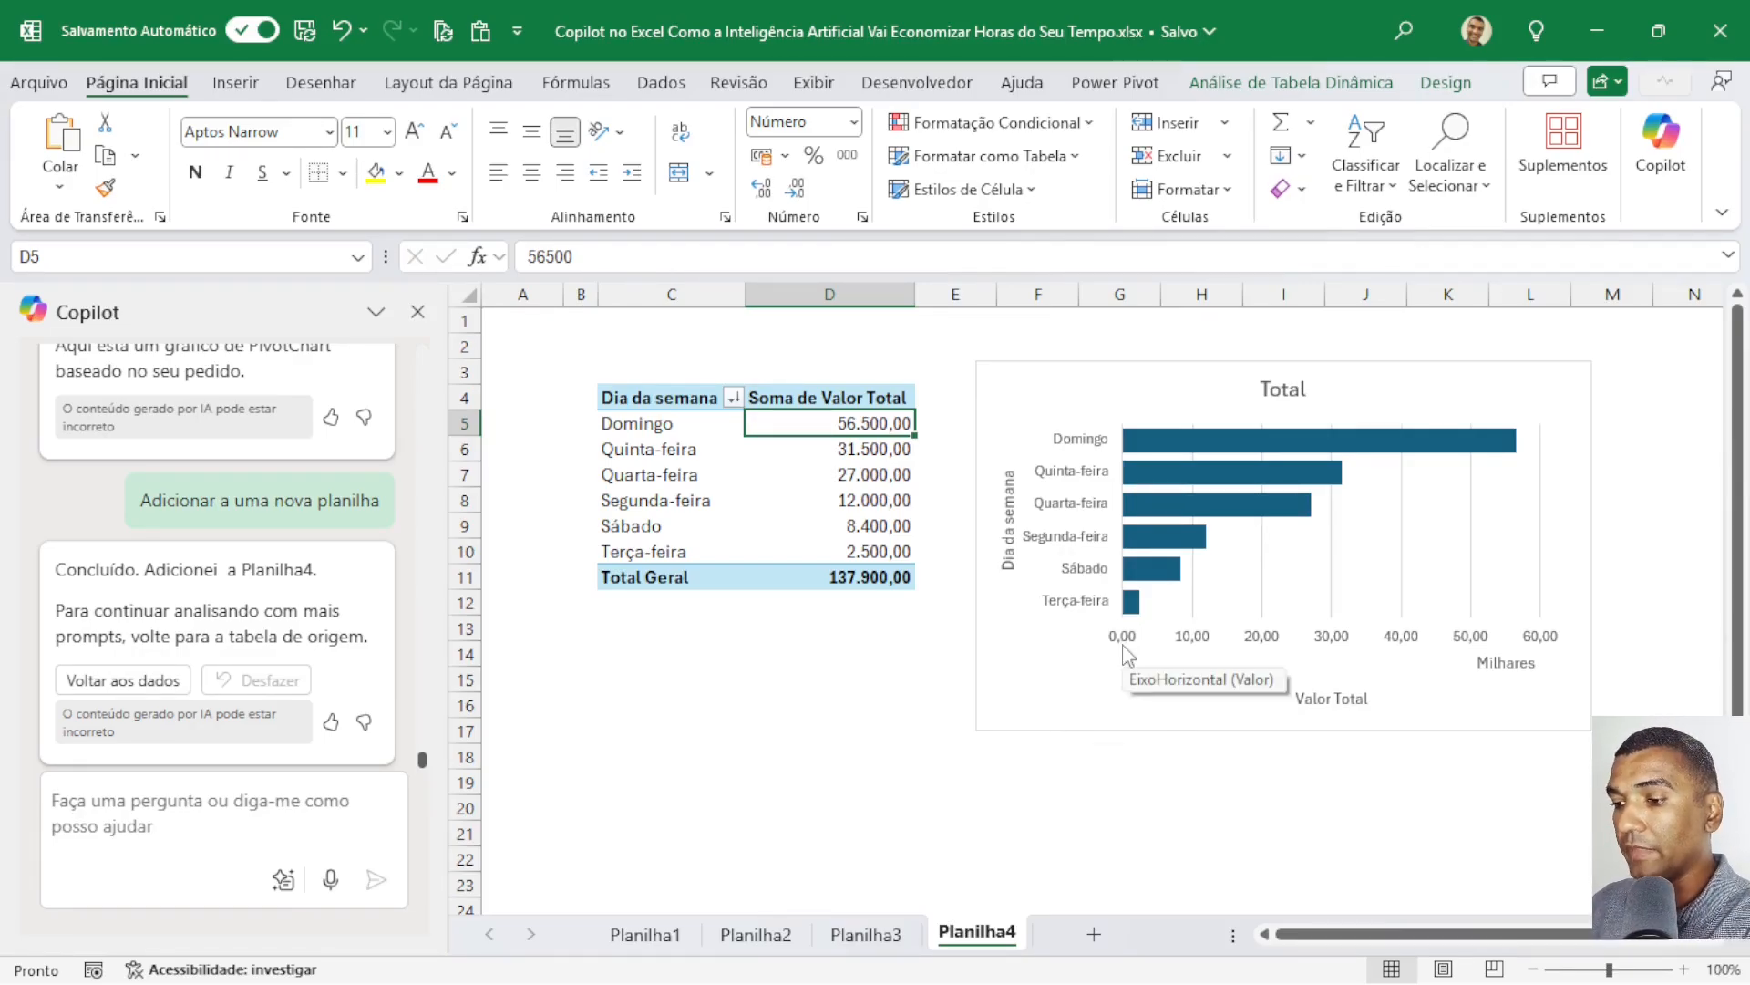
# Return to the sales table on Planilha1 and ask Copilot for a filter with the prompt "mostre somente as venda na região norte".
pyautogui.click(646, 934)
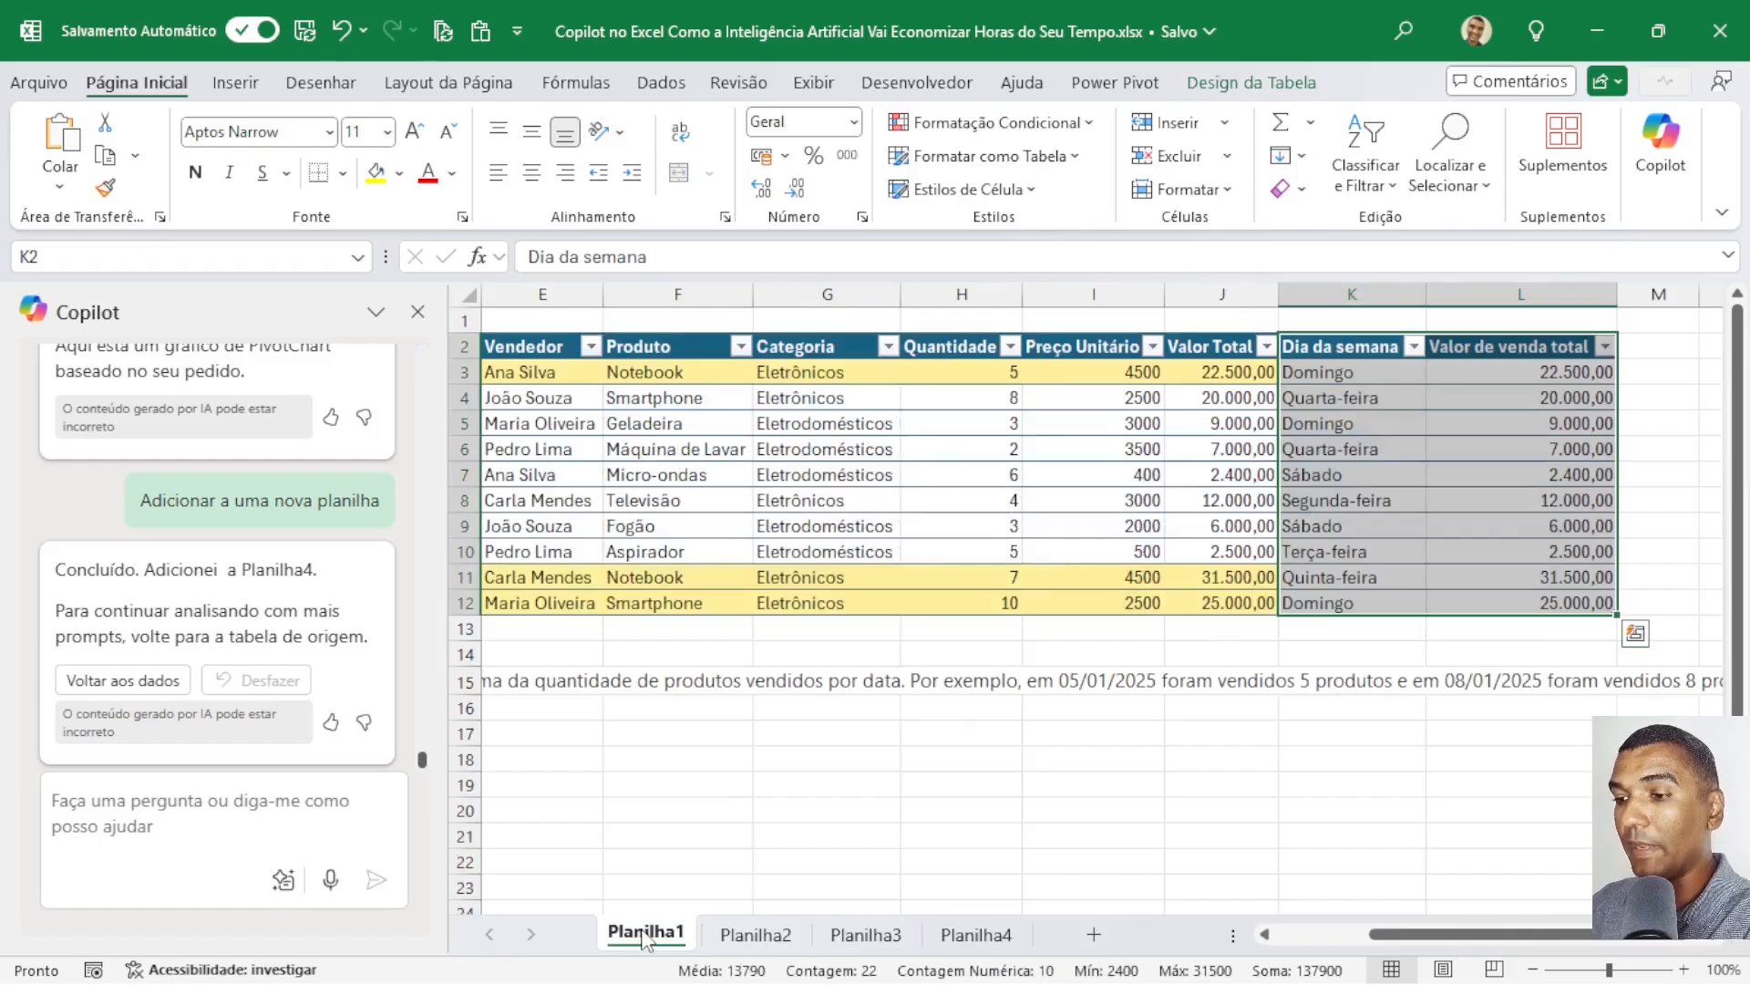
pyautogui.click(537, 369)
pyautogui.click(323, 792)
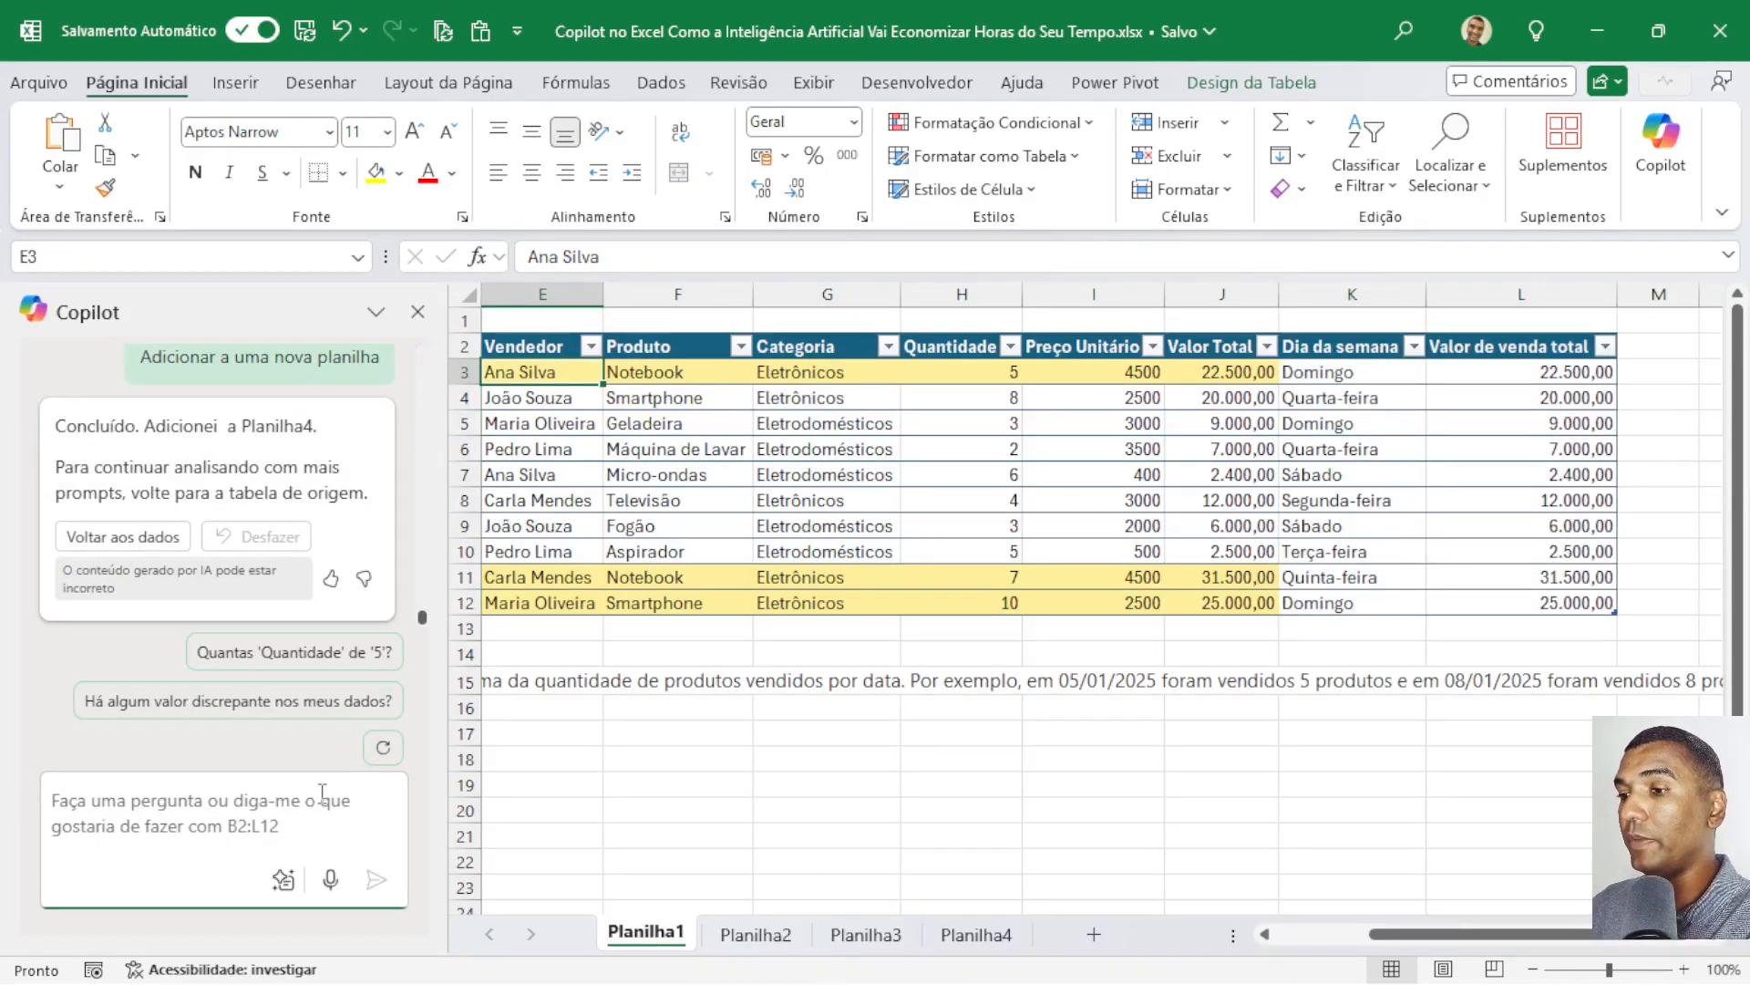
pyautogui.moveTo(1448, 934); pyautogui.dragTo(1352, 939)
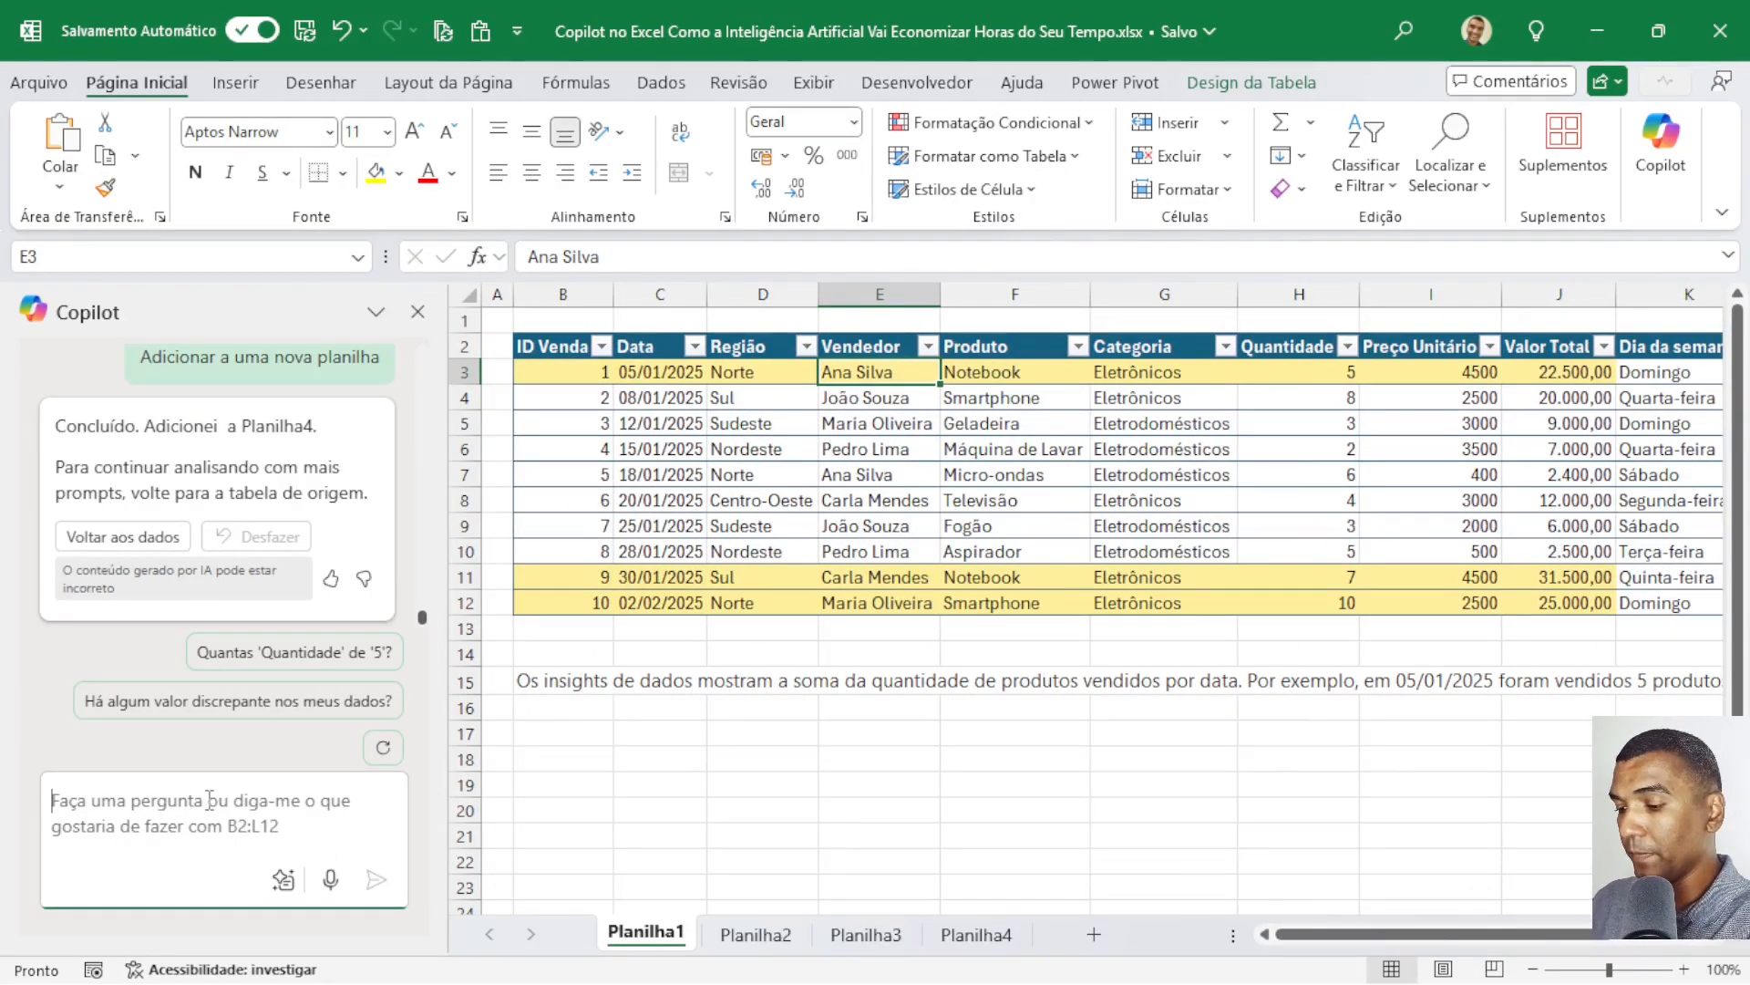
pyautogui.write('mostre ')
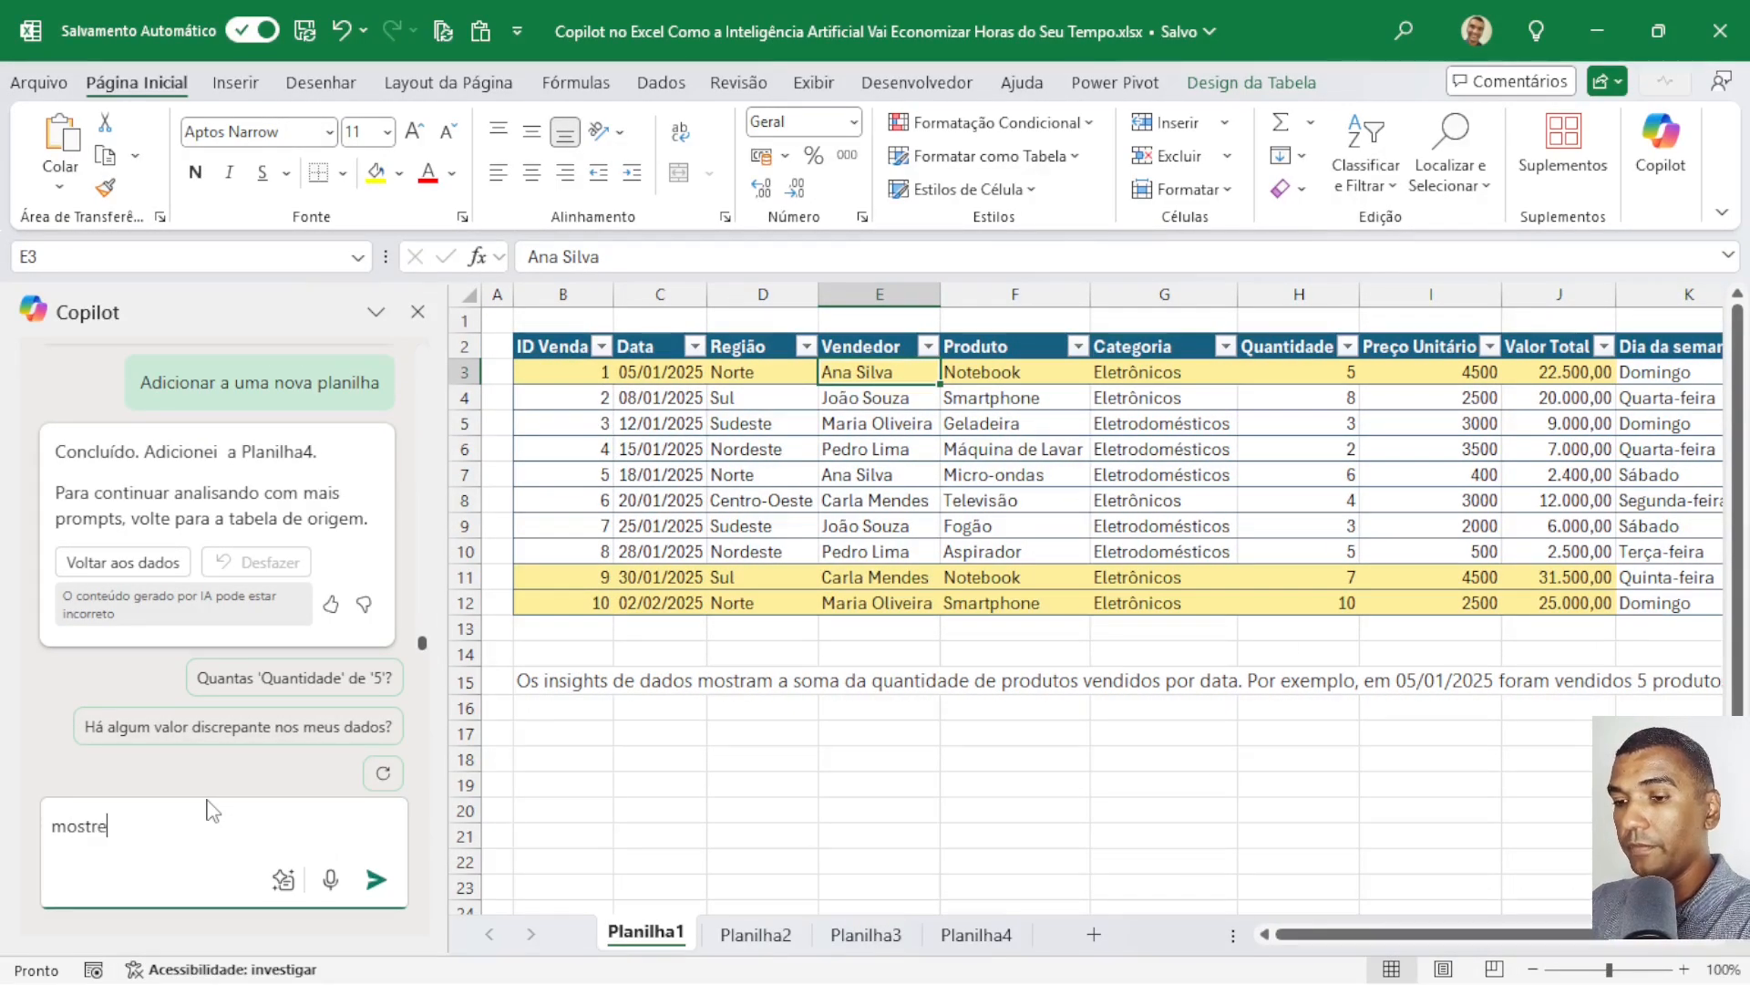
pyautogui.write('some')
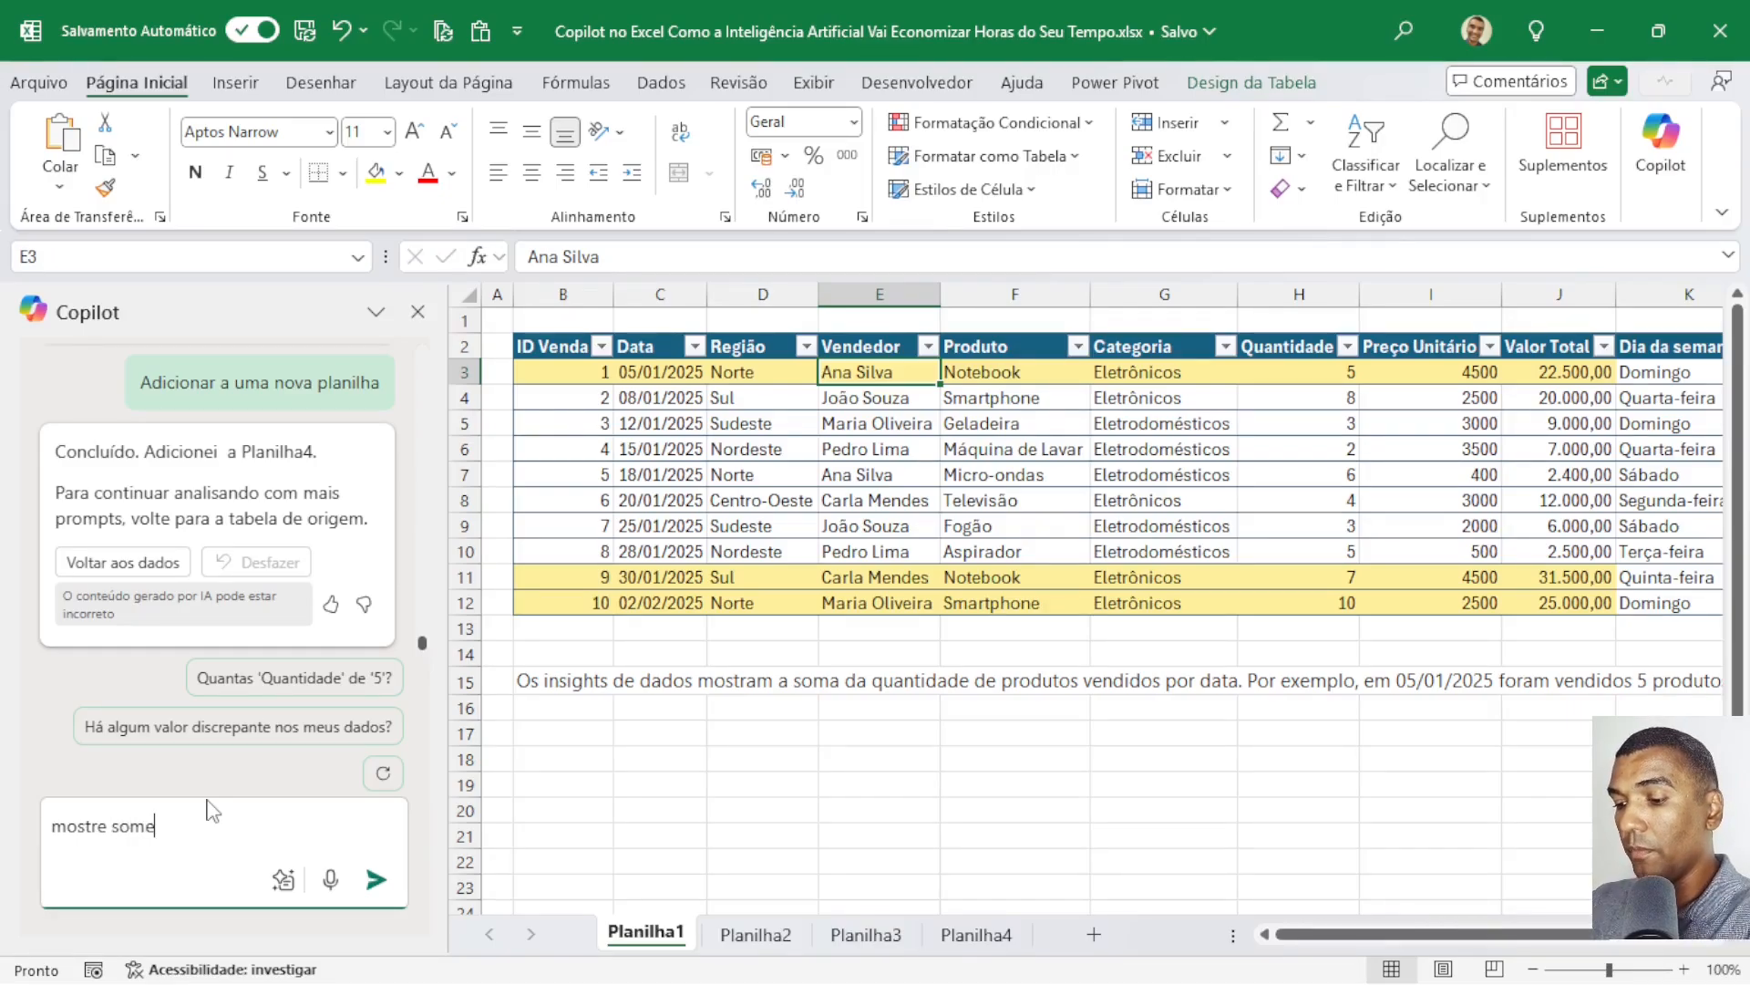
pyautogui.write('nte as v')
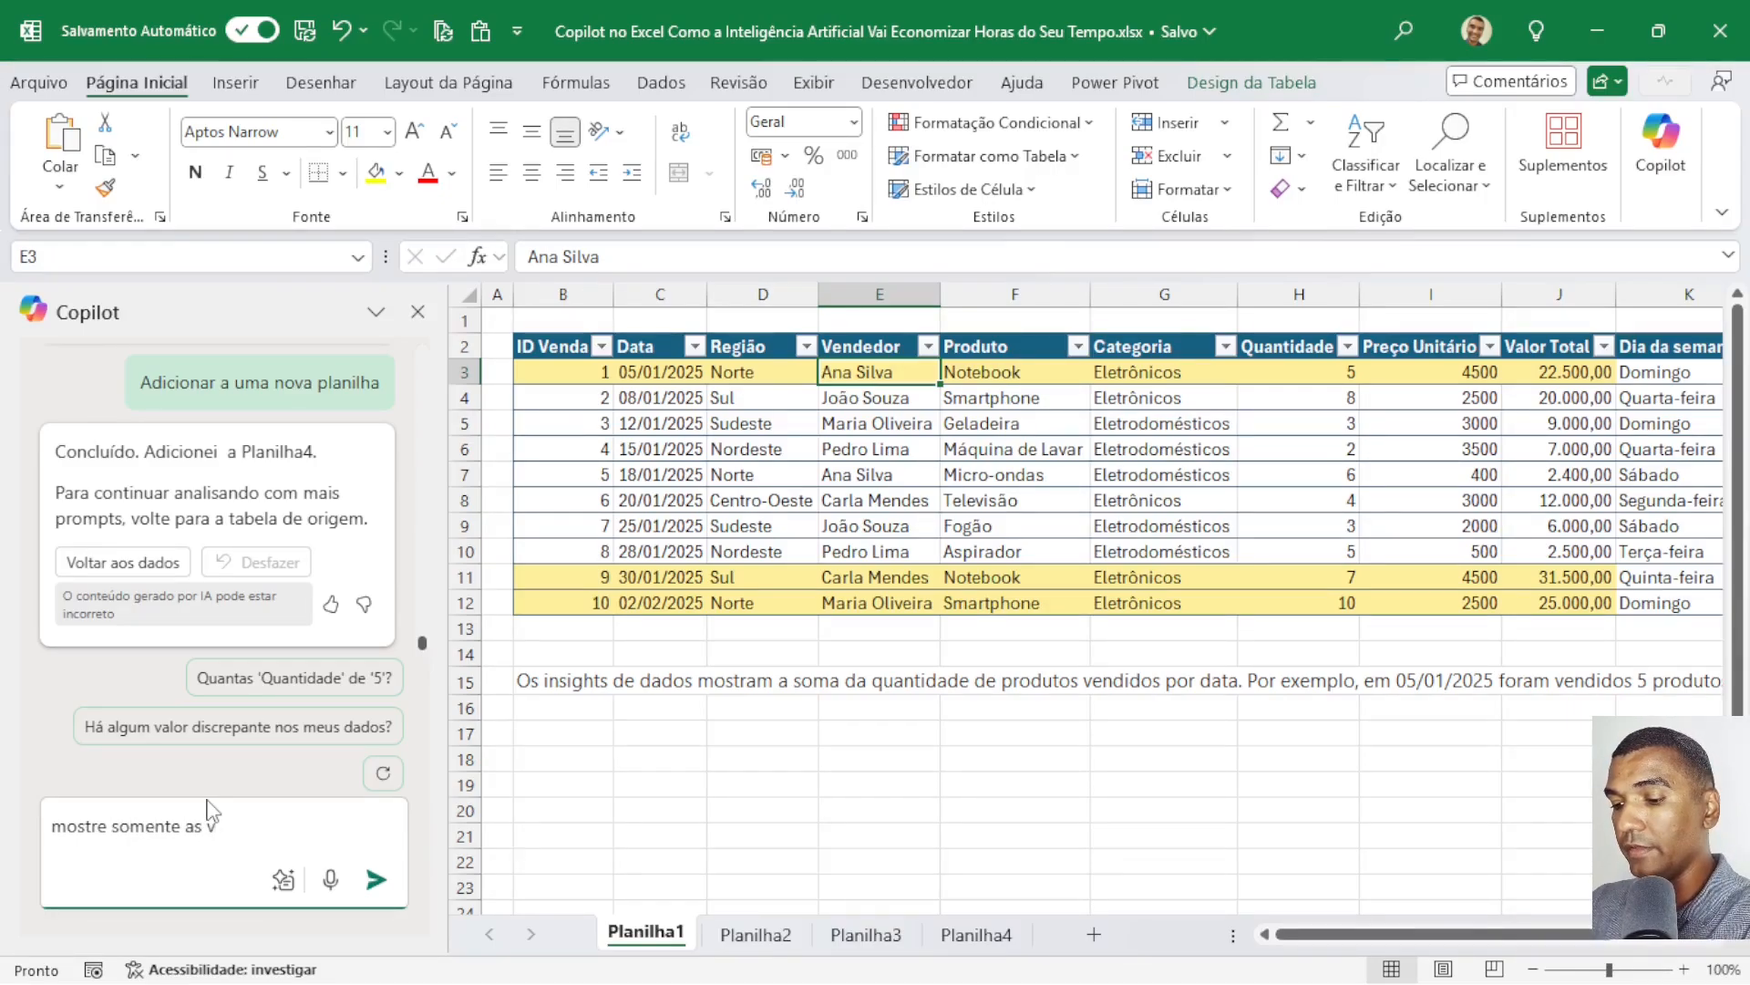
pyautogui.write('enda na regi')
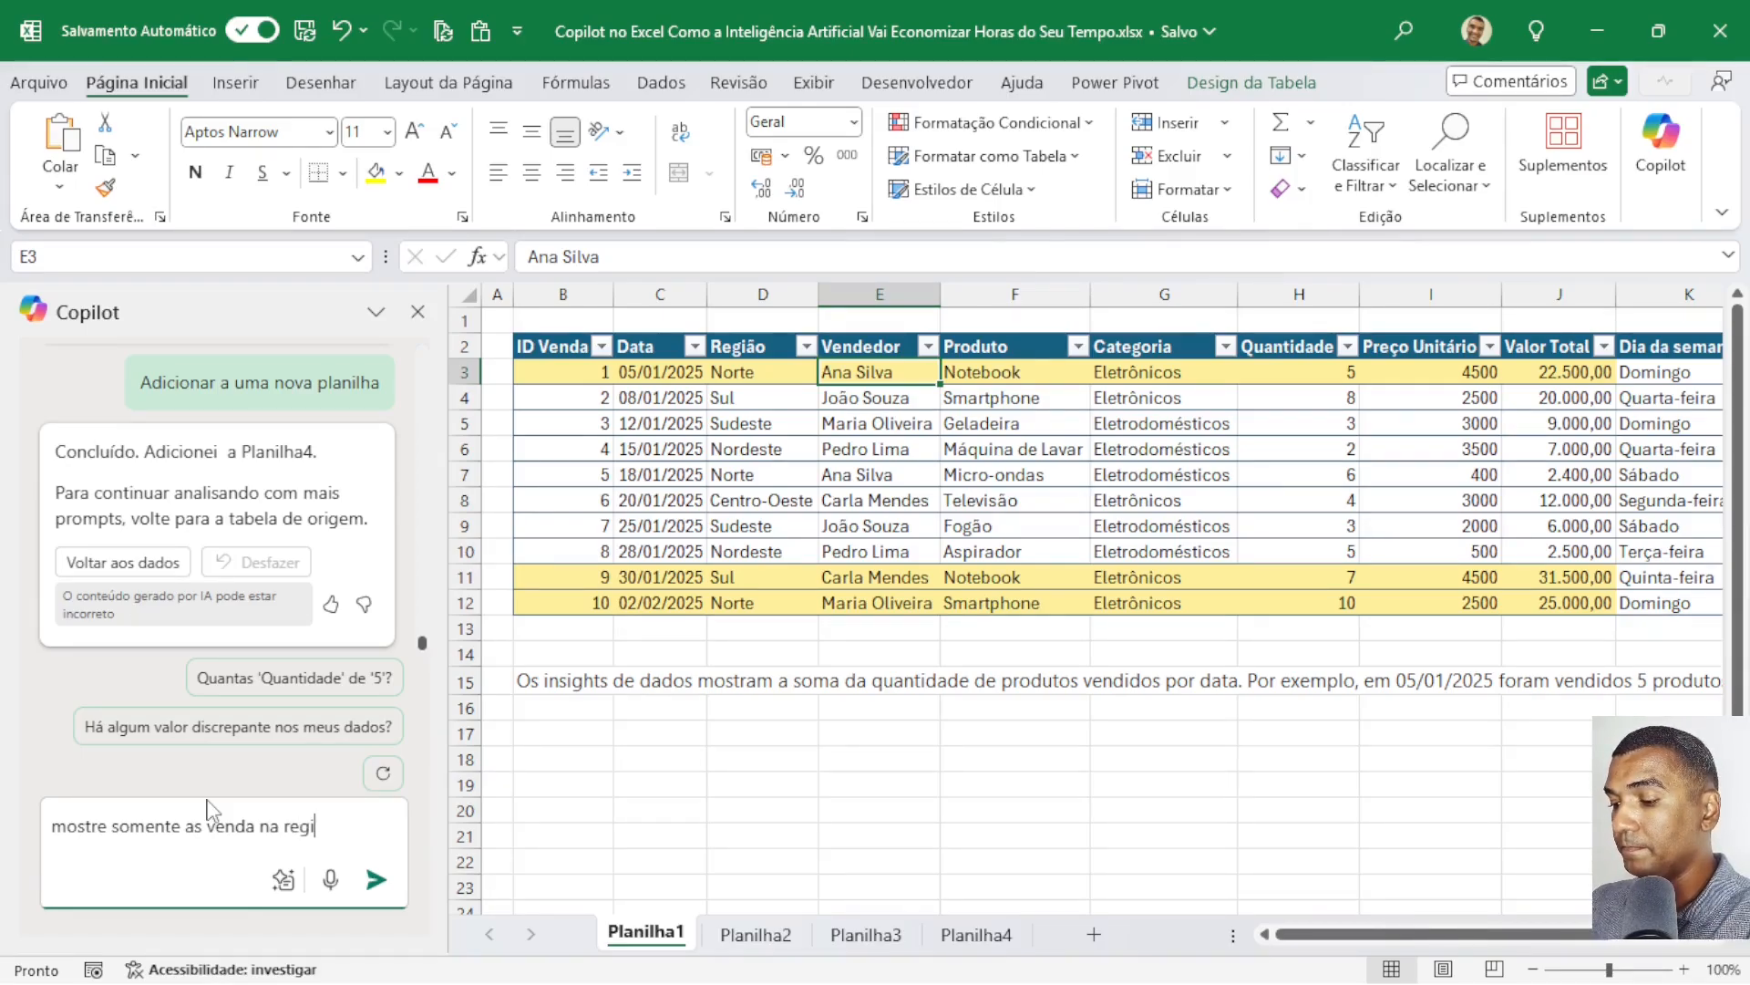
pyautogui.write('ão no')
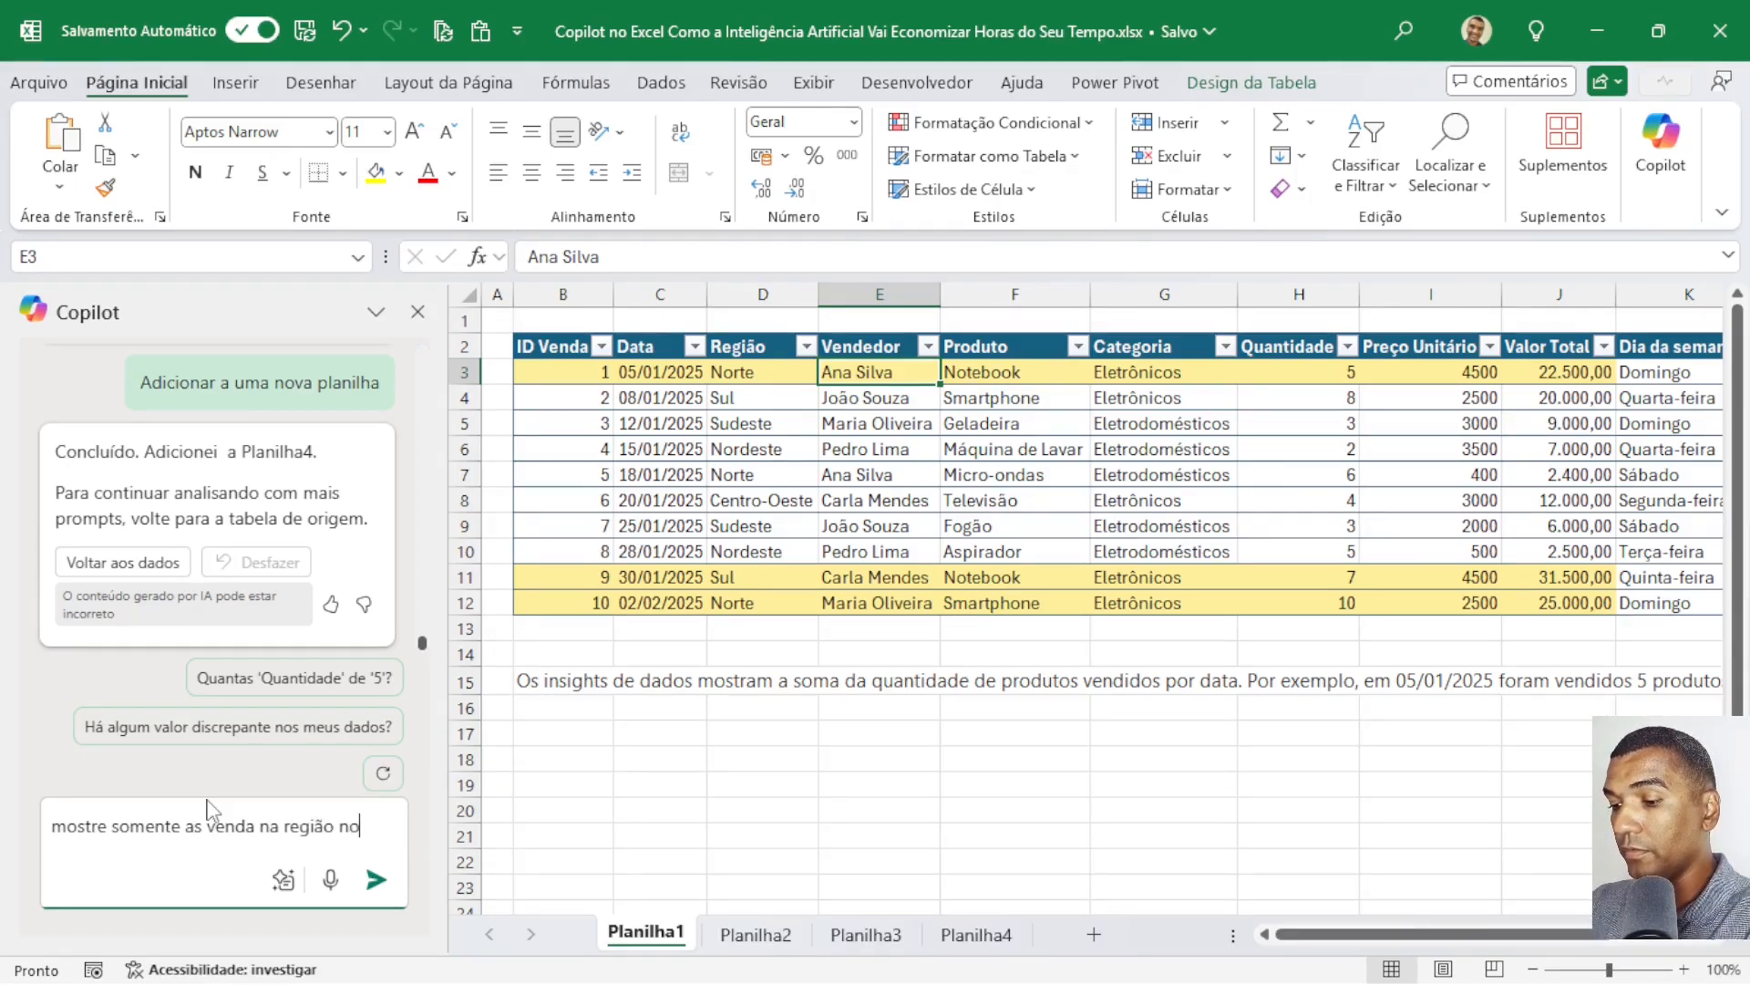
pyautogui.write('rte')
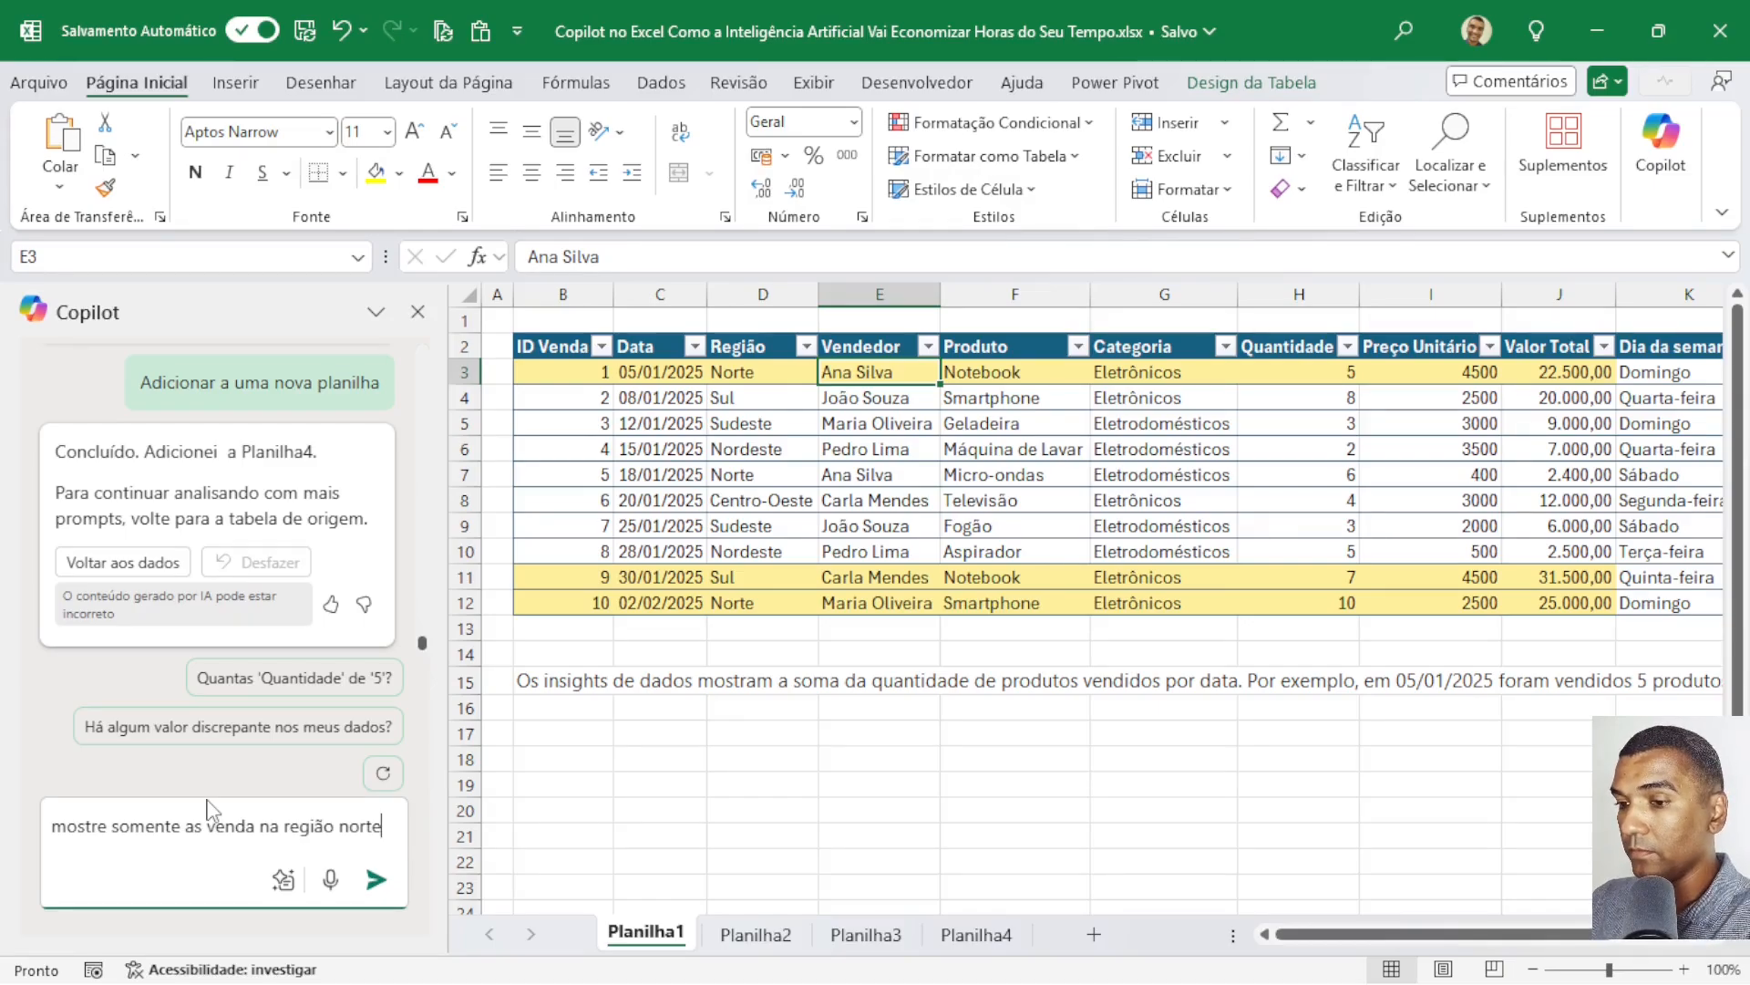
pyautogui.press('Return')
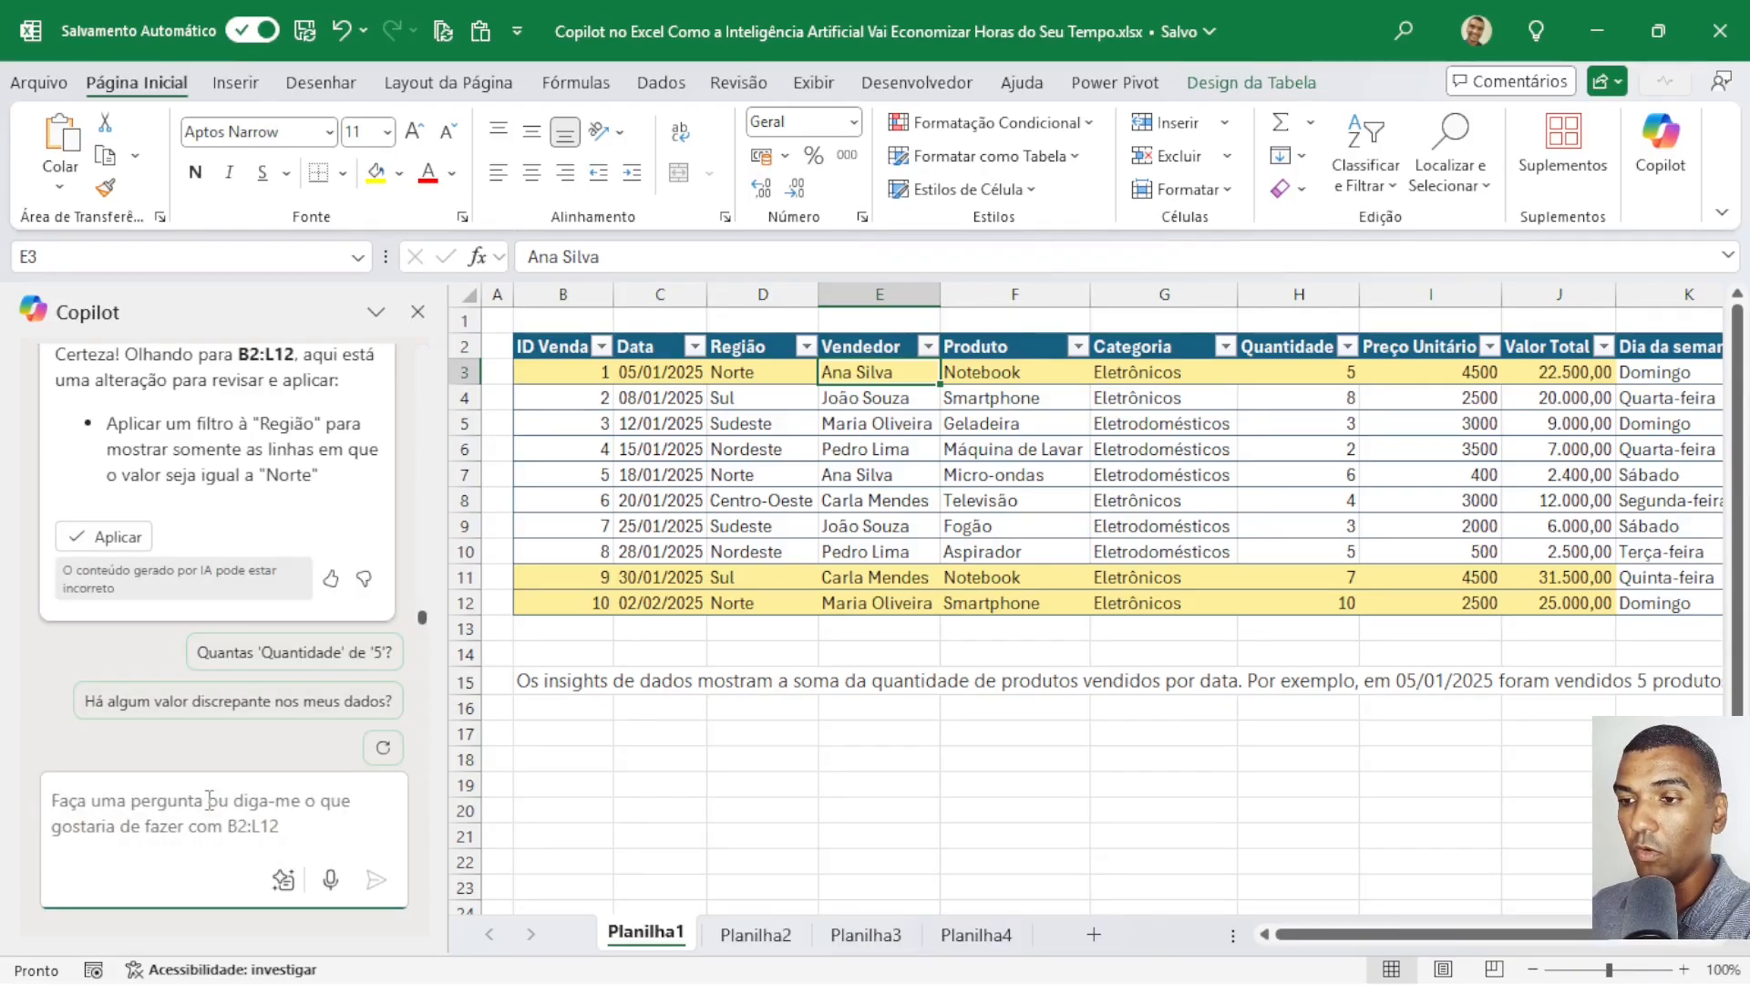
# Apply Copilot's suggested filter so the Região column shows only the rows equal to "Norte".
pyautogui.click(121, 540)
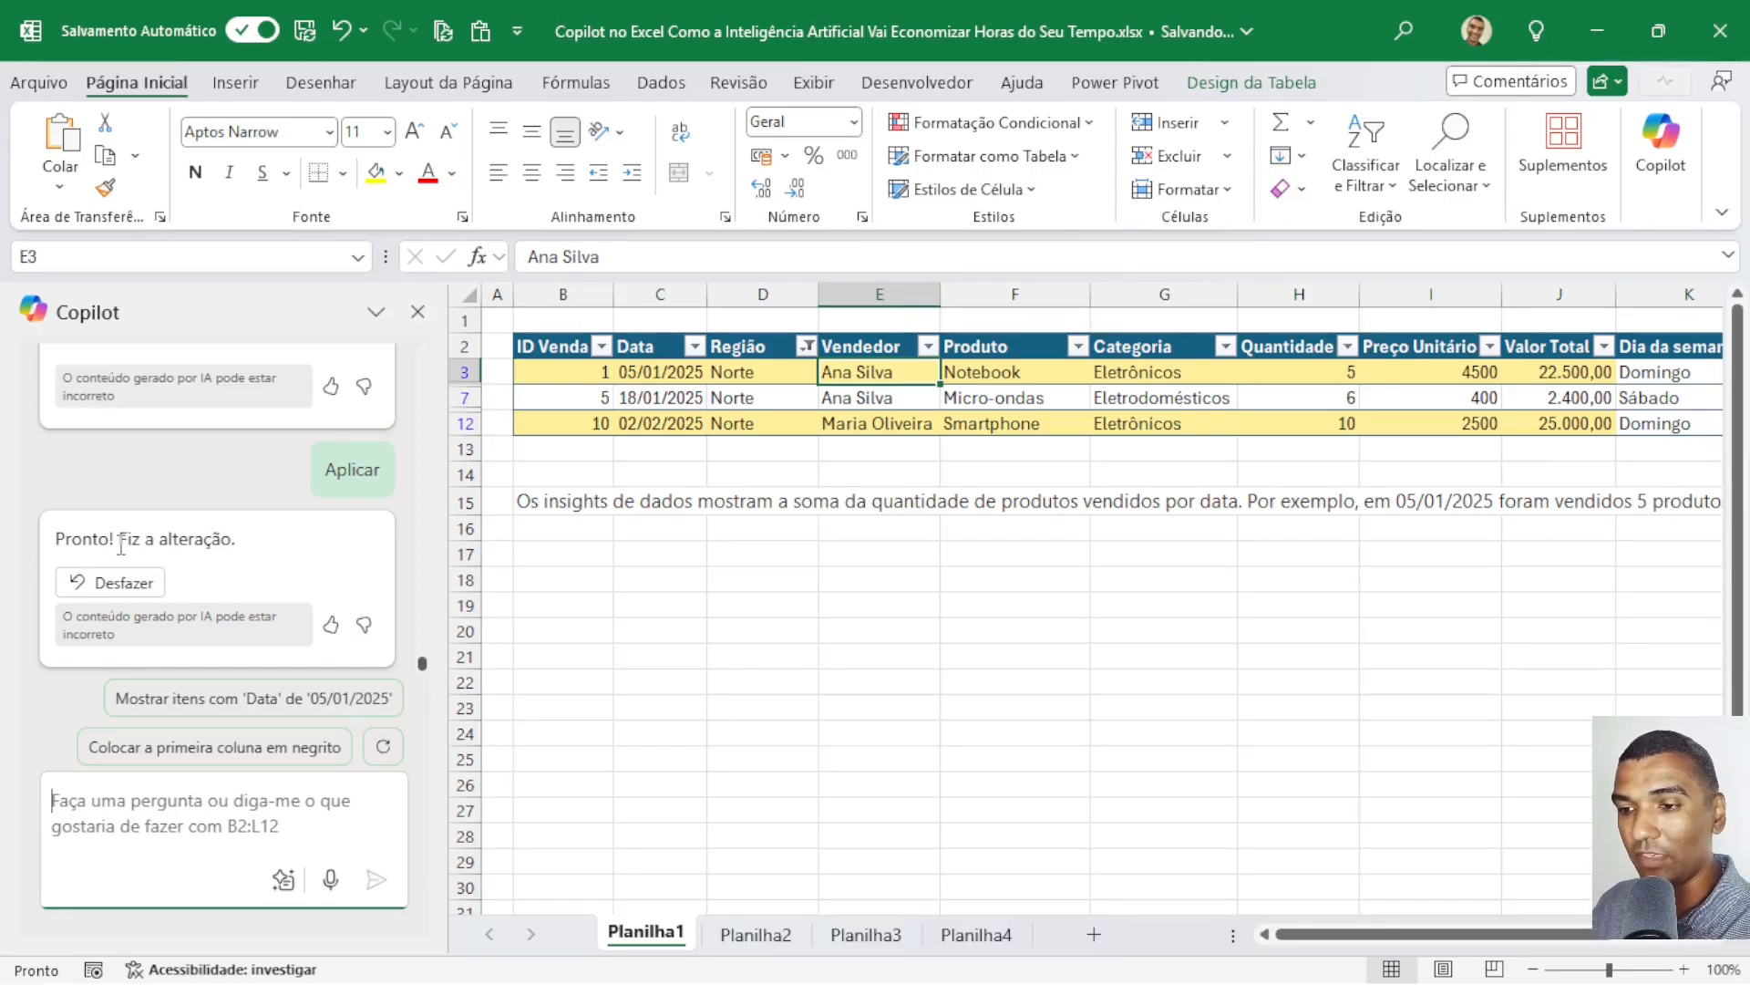
# Review the Copilot conversation from the region filter back to the first prompt, "calcule o valor total de venda".
pyautogui.scroll(5, 175, 578)
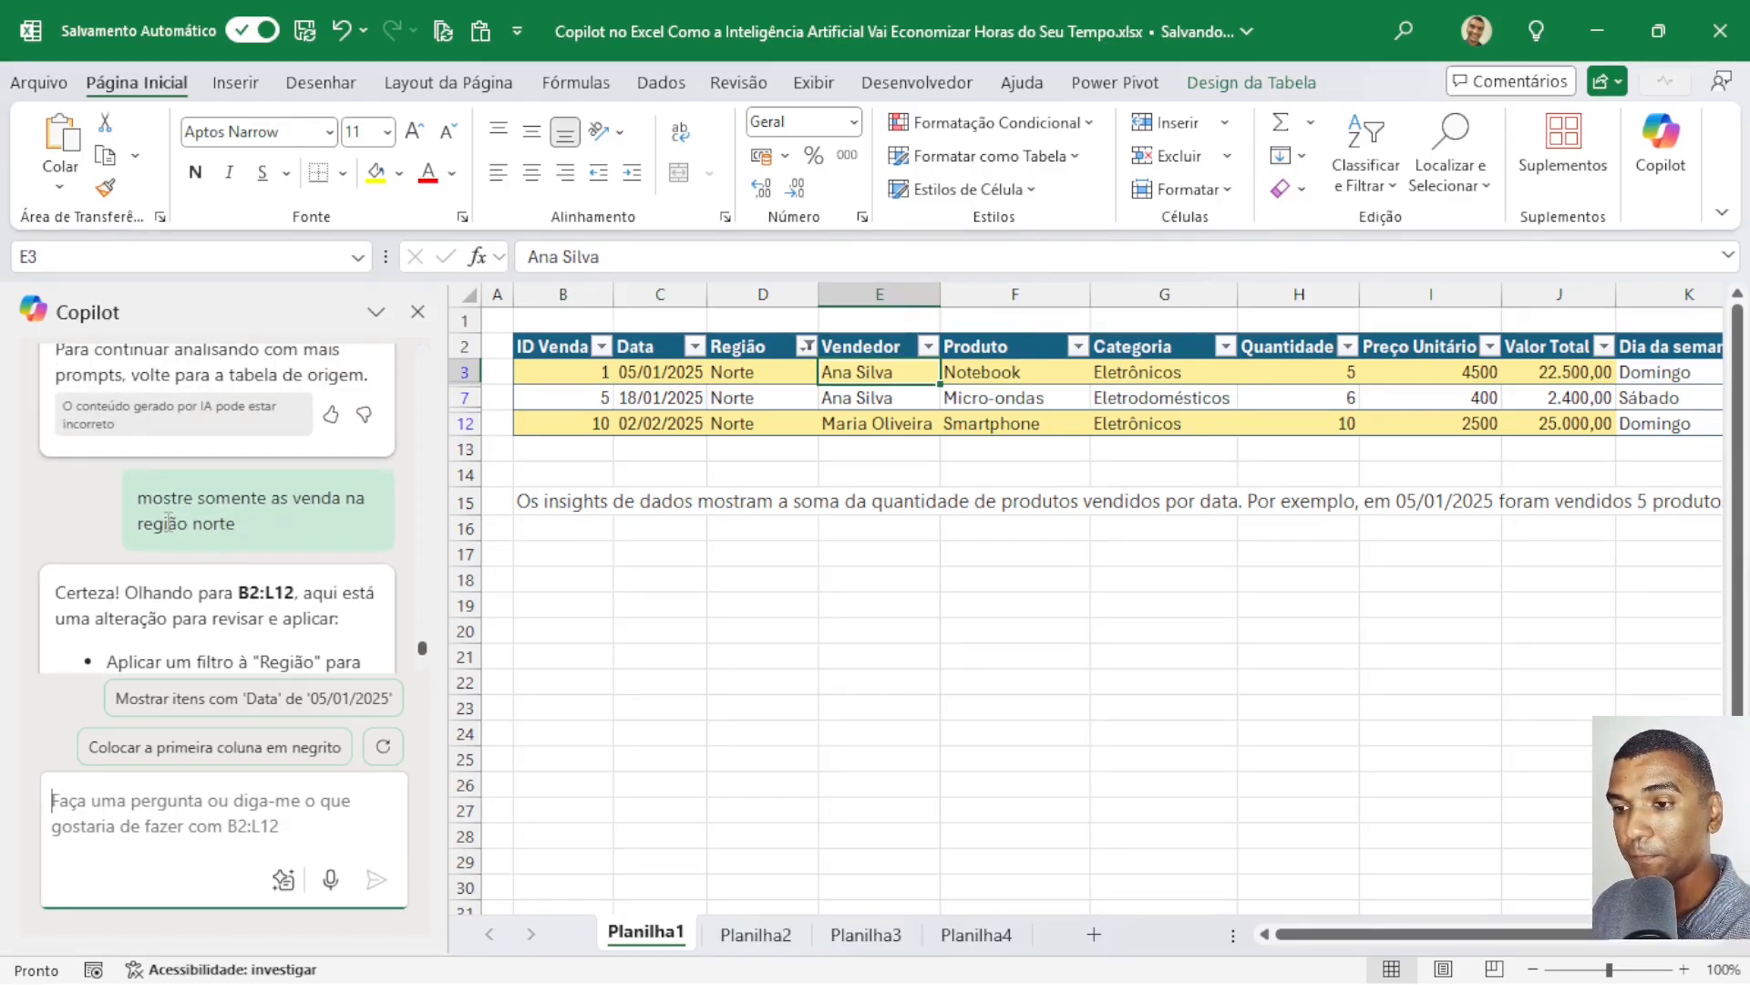
pyautogui.scroll(3, 183, 511)
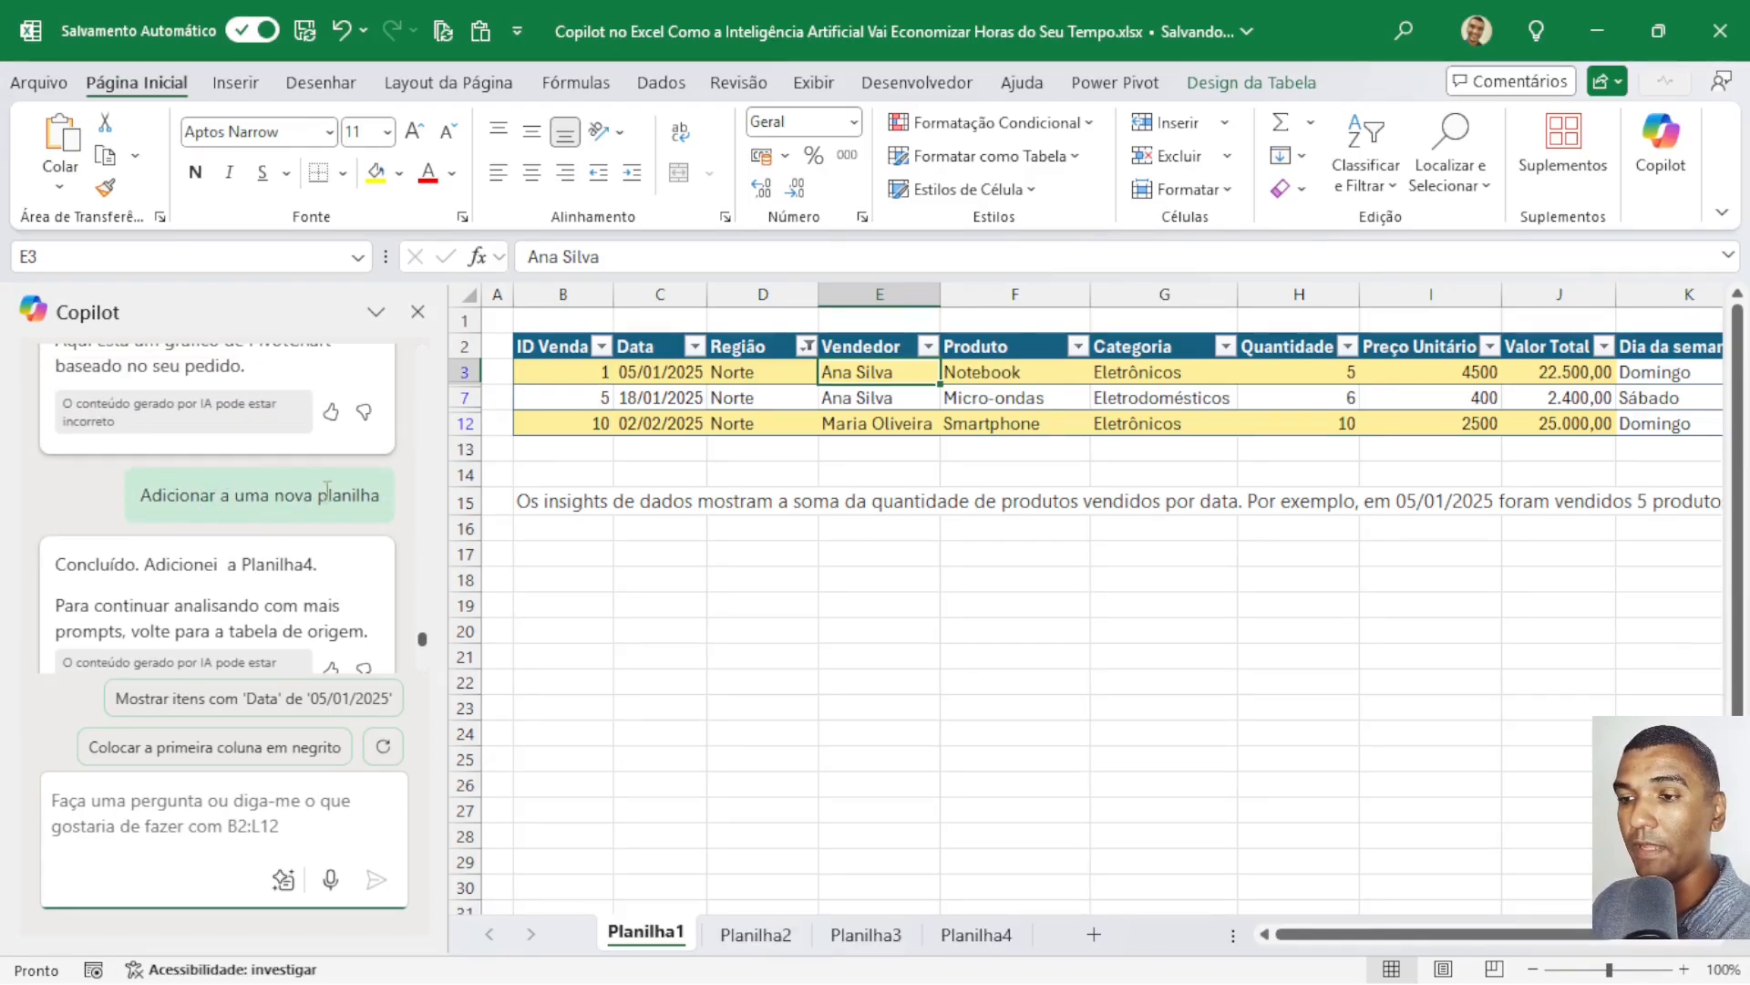
pyautogui.scroll(-3, 298, 504)
pyautogui.scroll(-1, 298, 504)
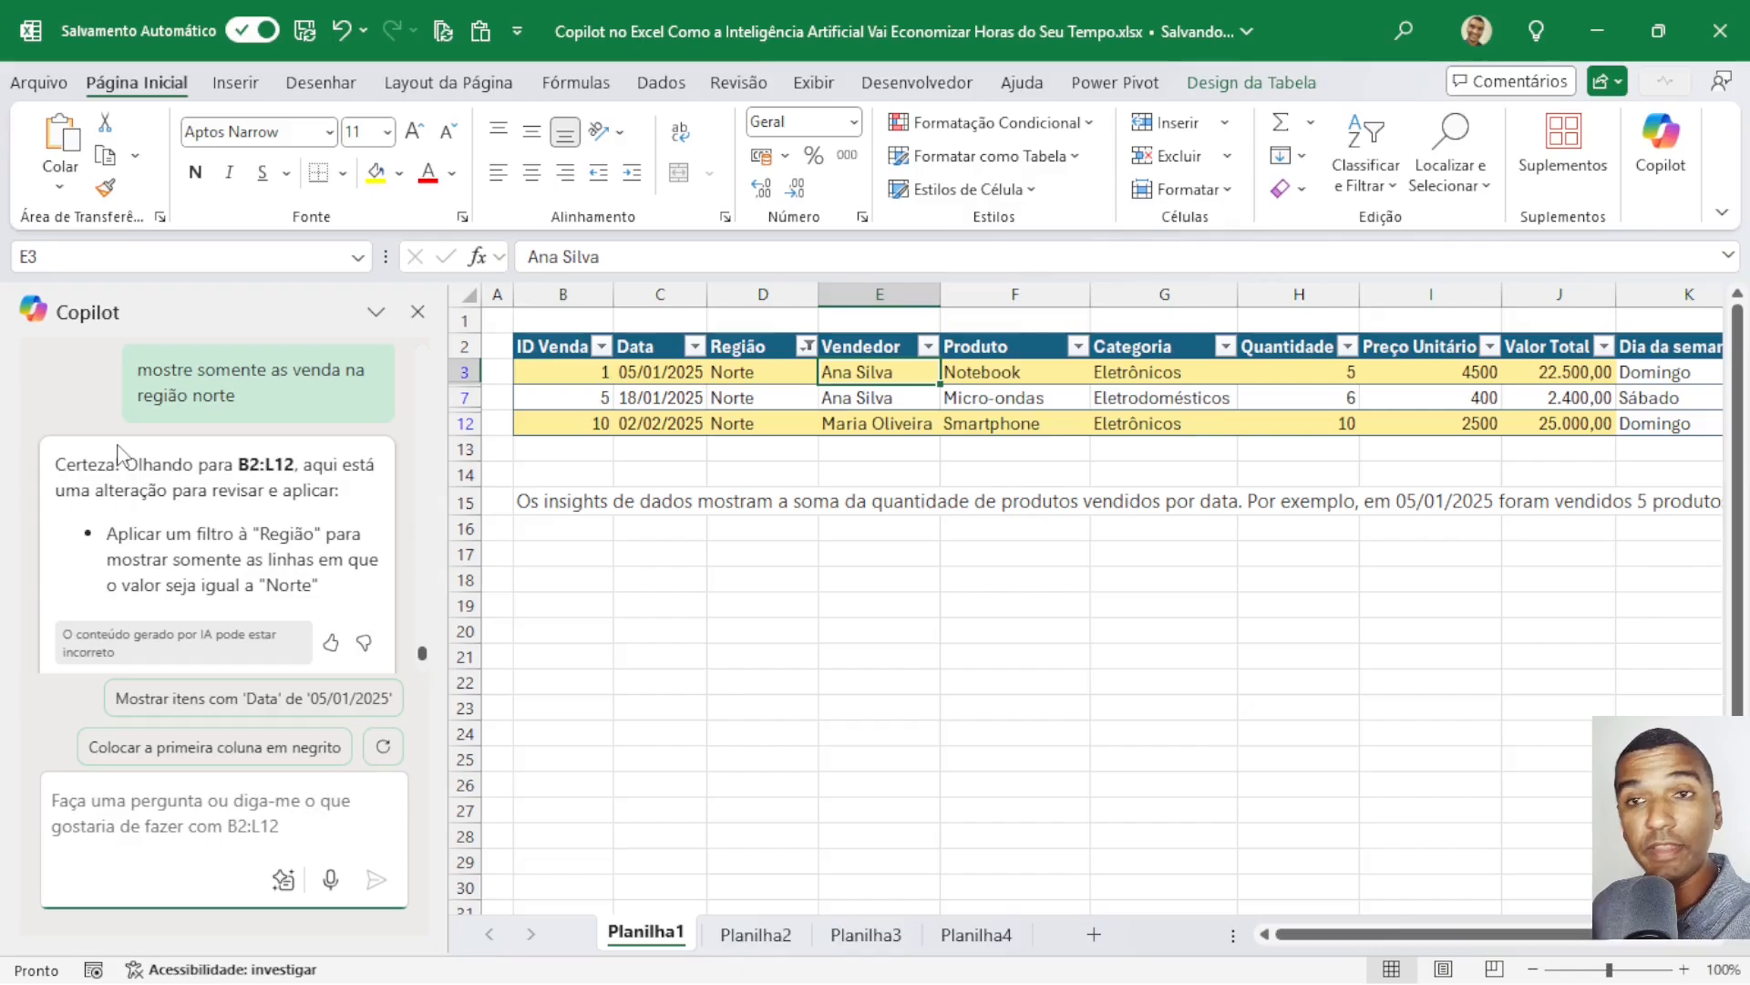
pyautogui.scroll(2, 169, 376)
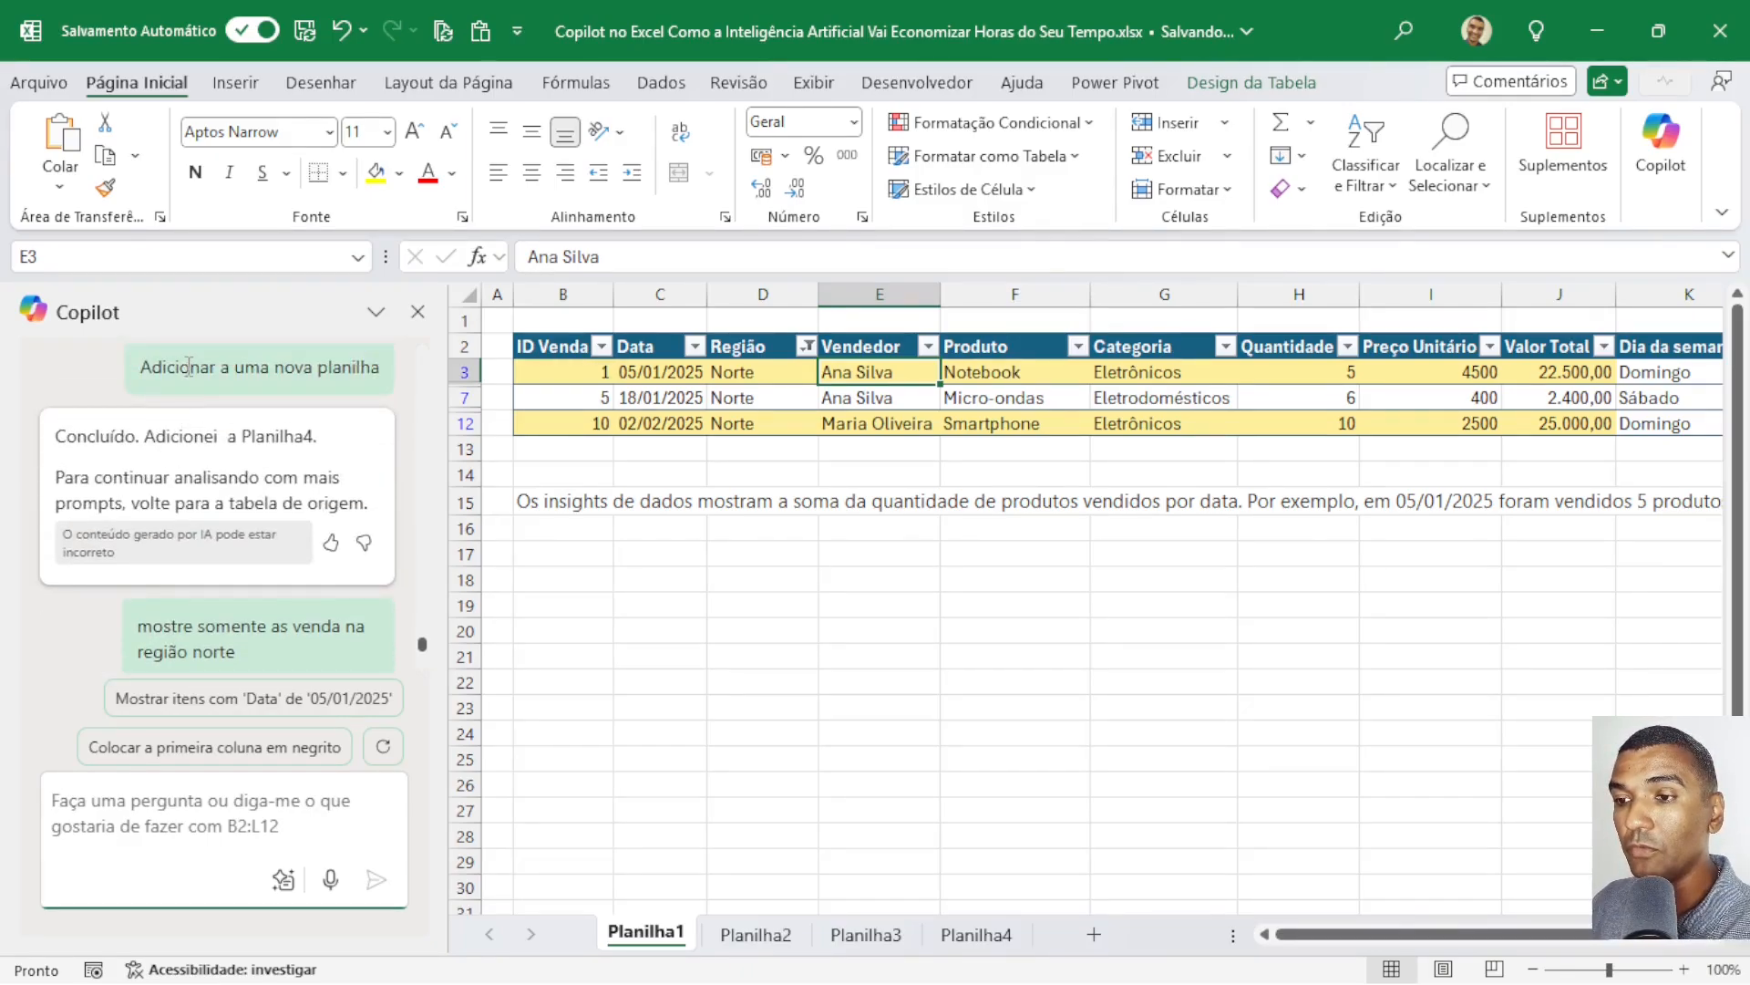
pyautogui.scroll(8, 188, 366)
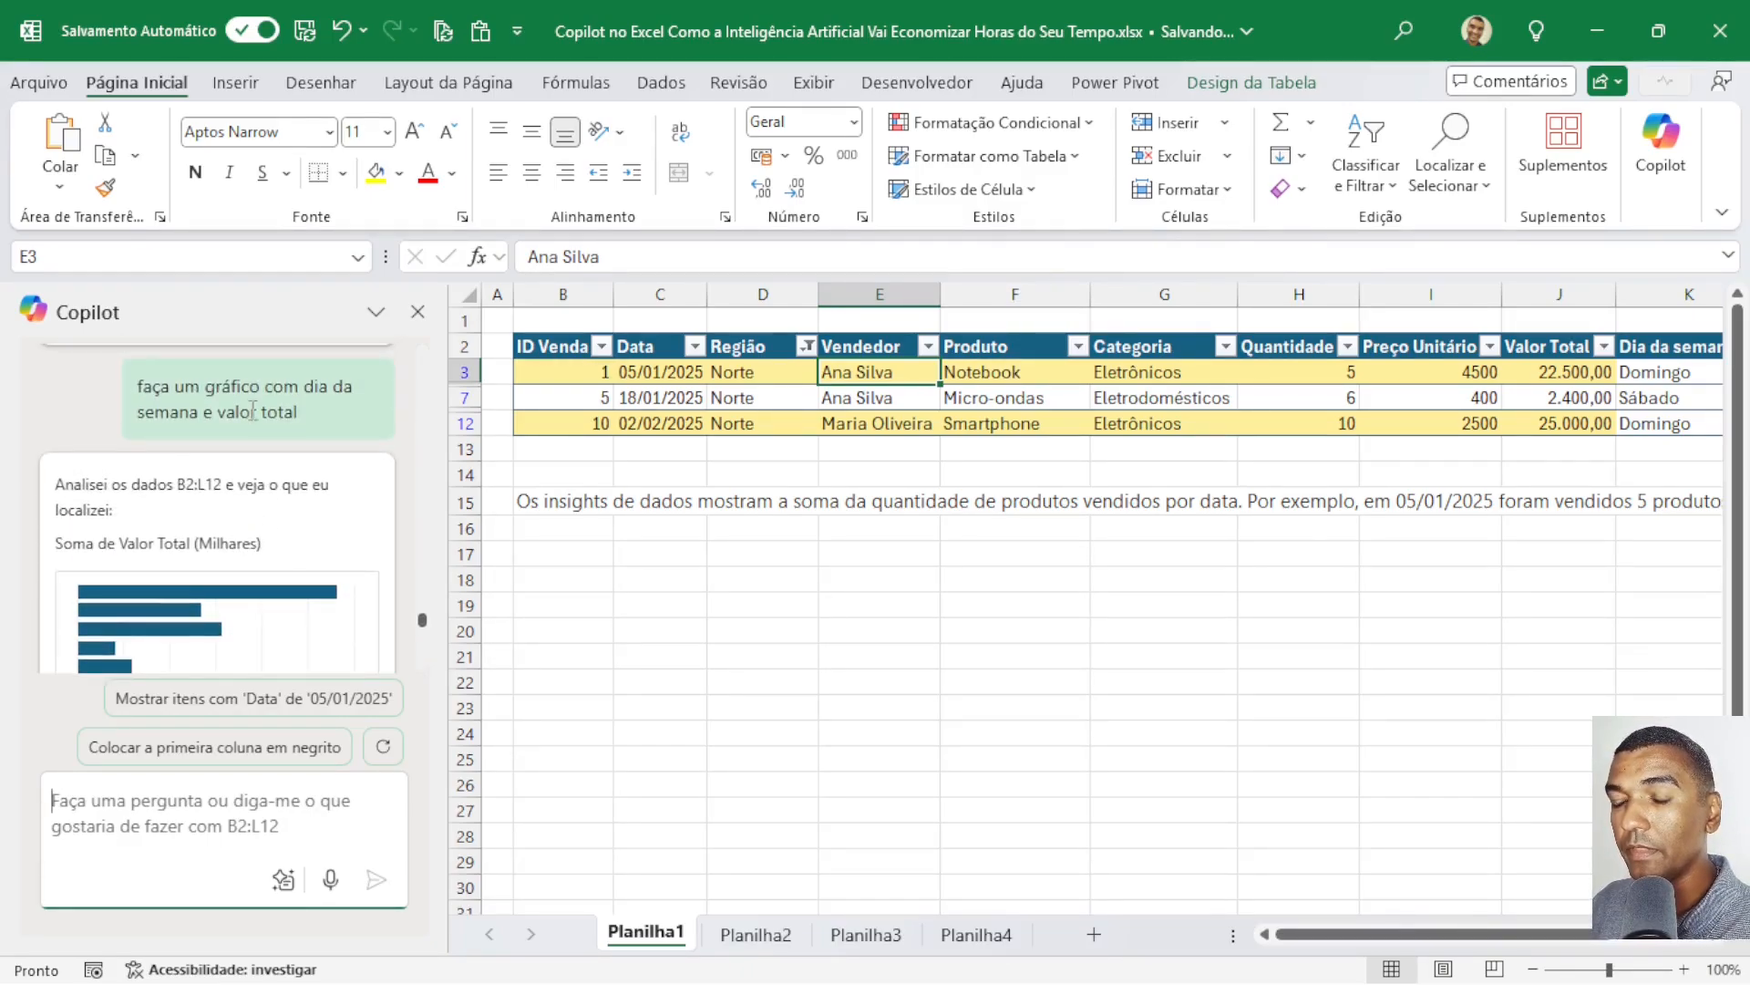
pyautogui.scroll(10, 253, 410)
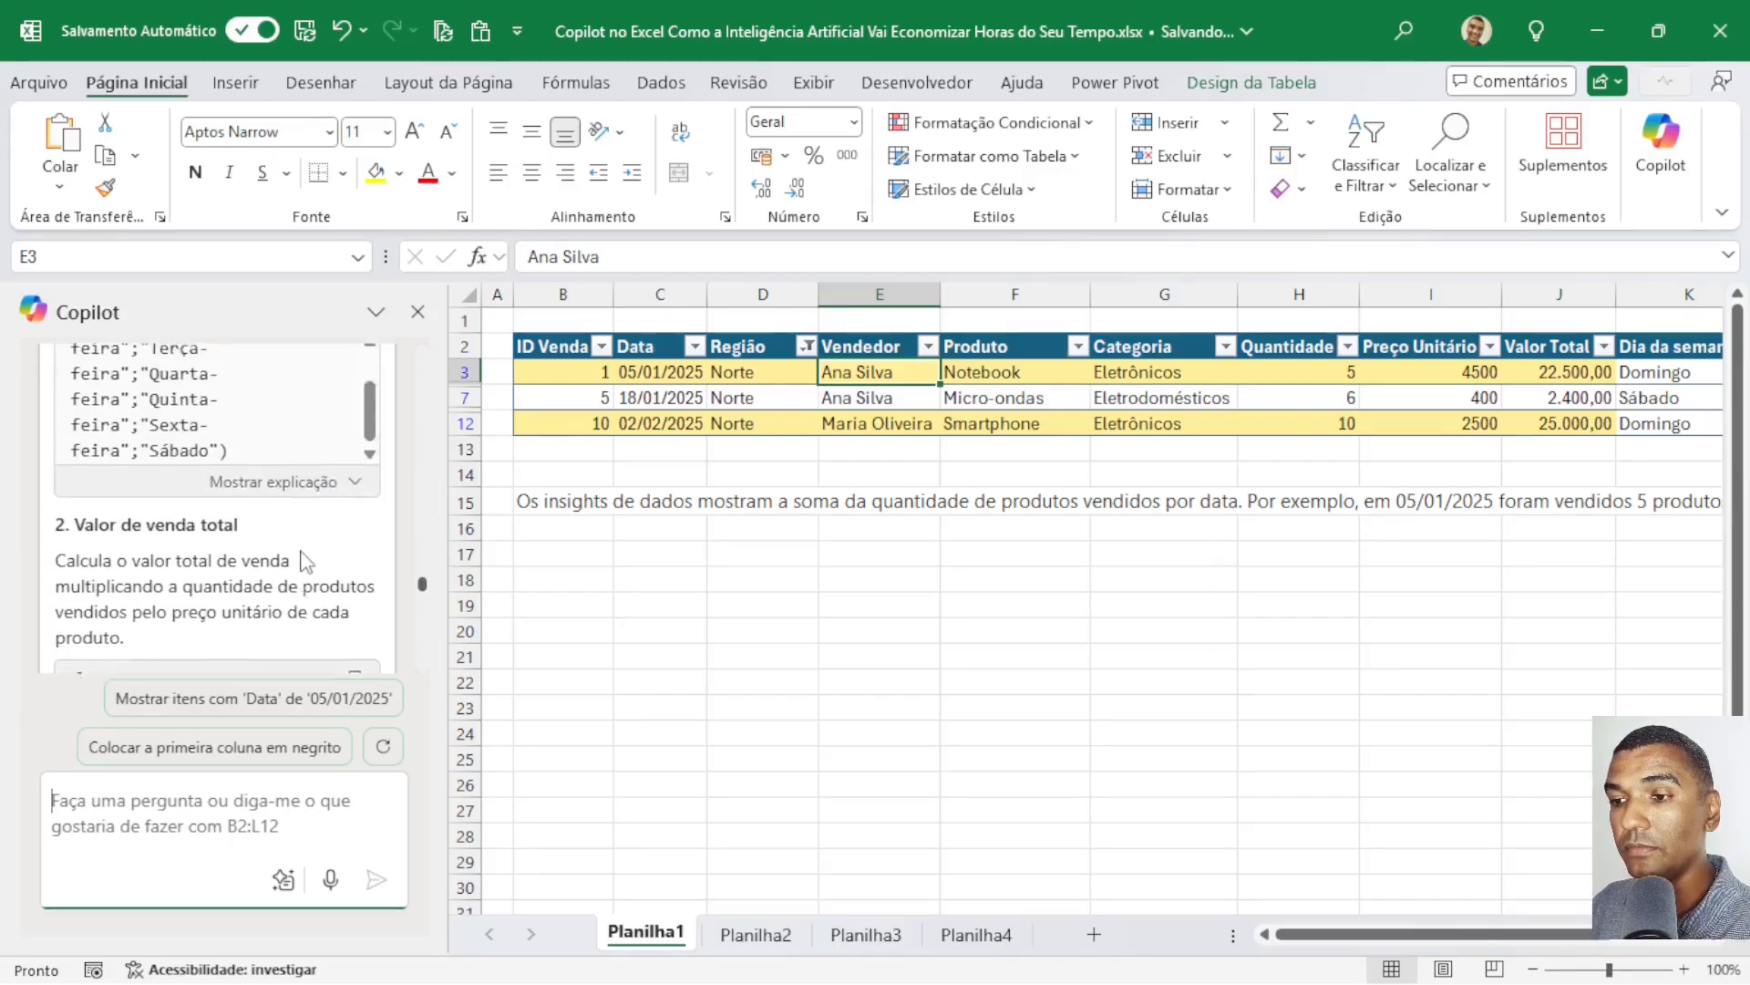
pyautogui.scroll(3, 282, 508)
pyautogui.scroll(10, 201, 437)
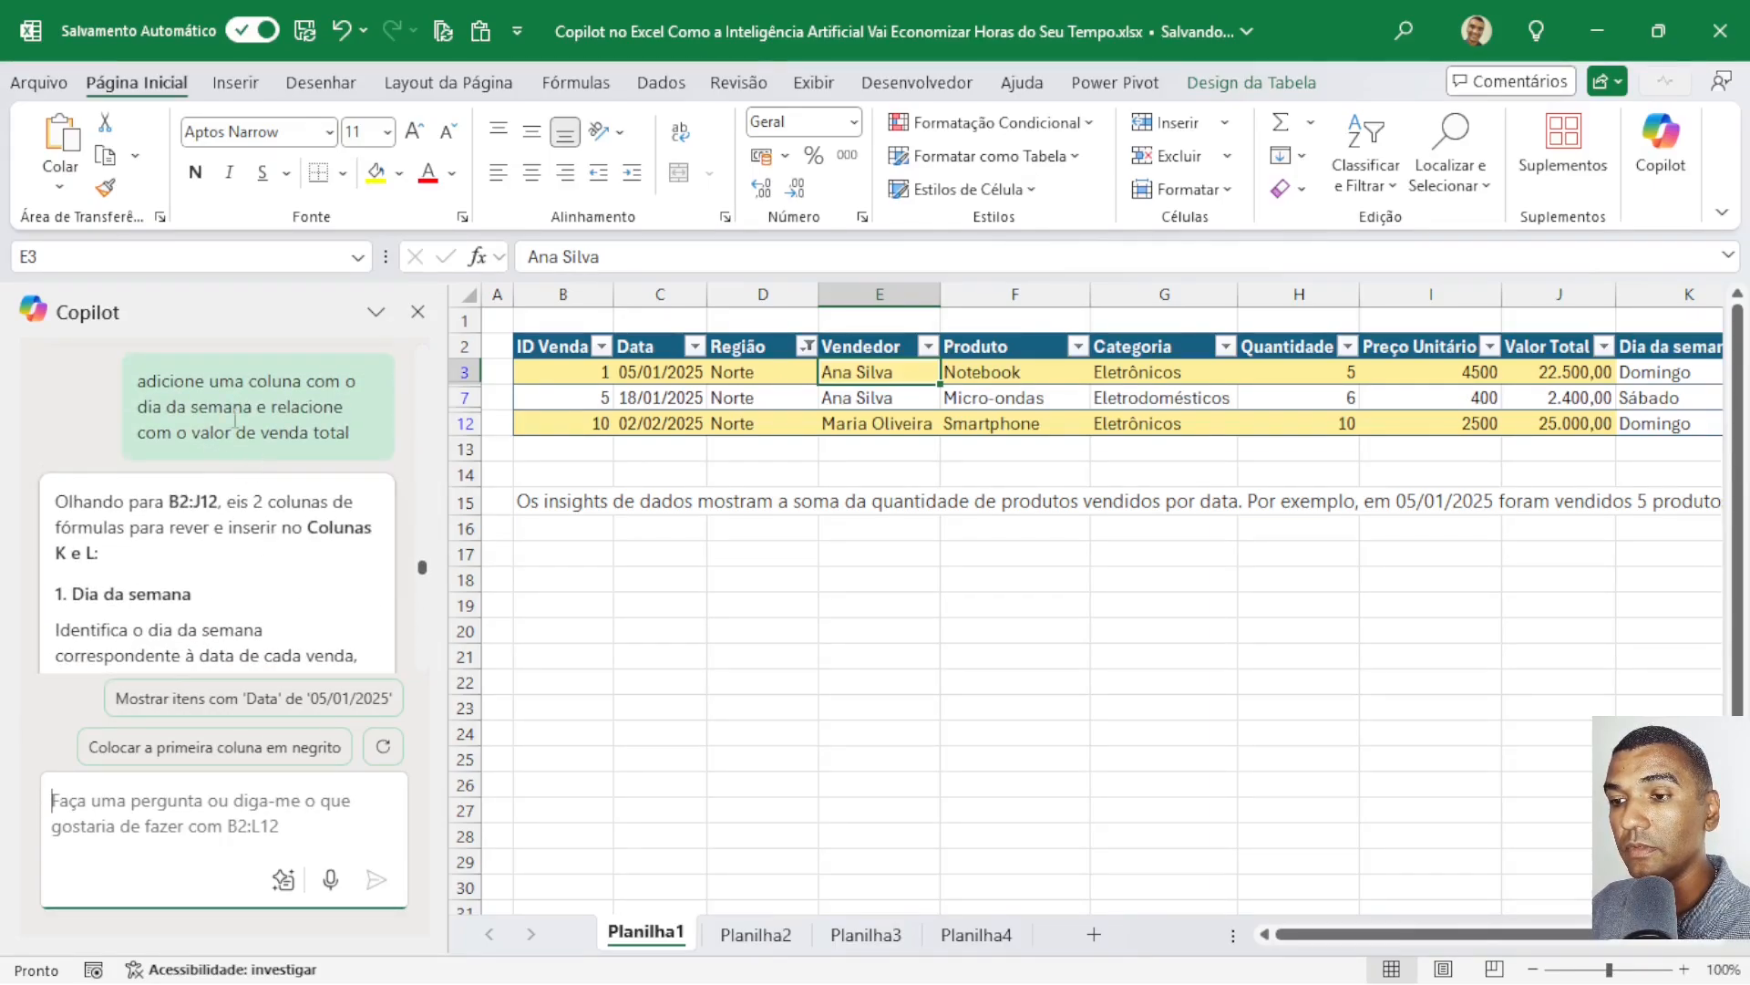
pyautogui.scroll(7, 331, 549)
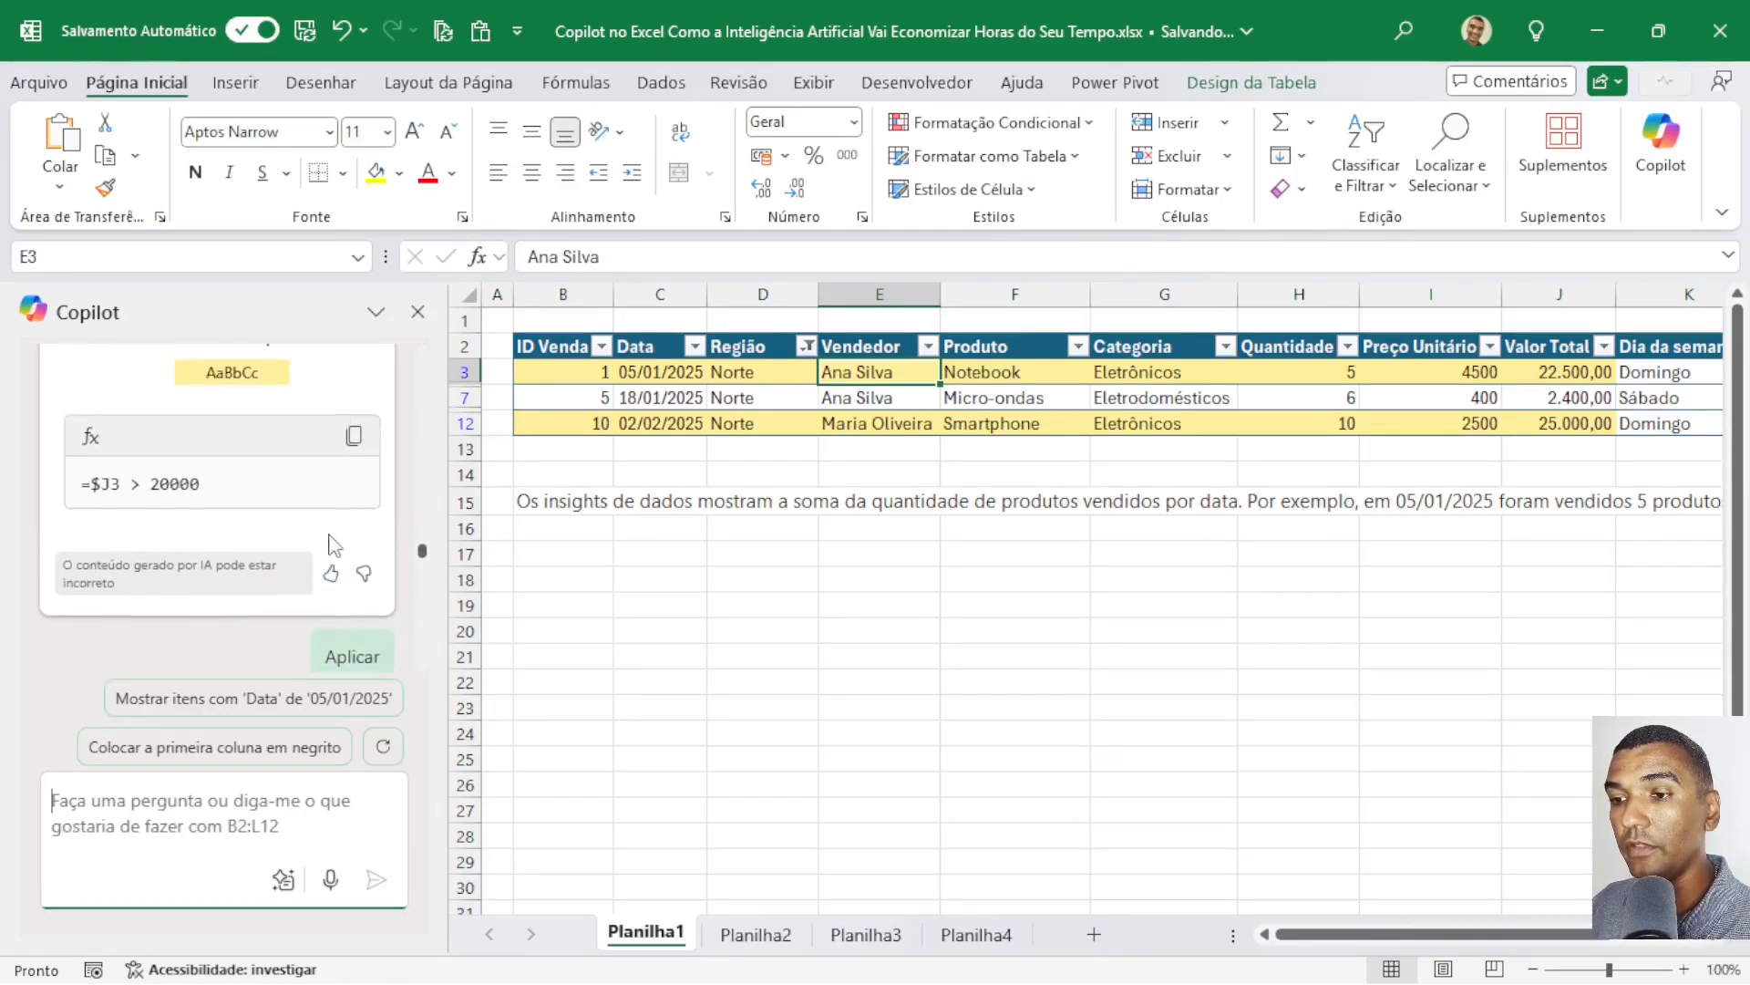
pyautogui.scroll(3, 324, 547)
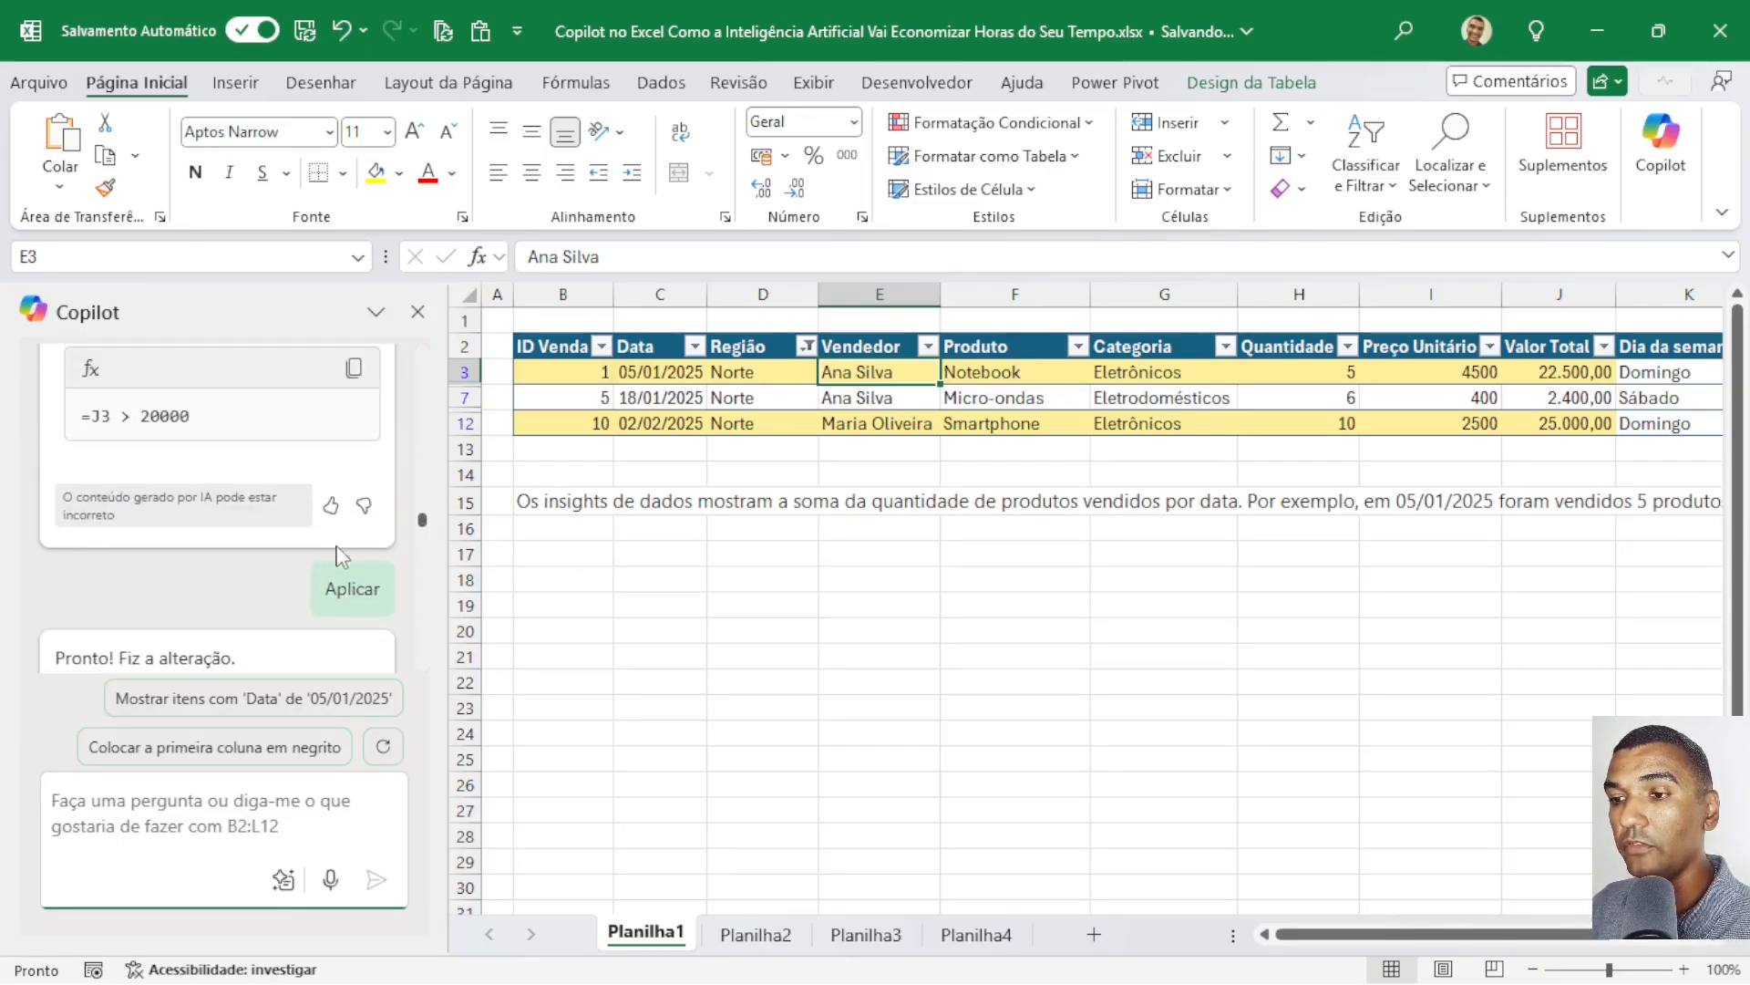
pyautogui.scroll(8, 343, 584)
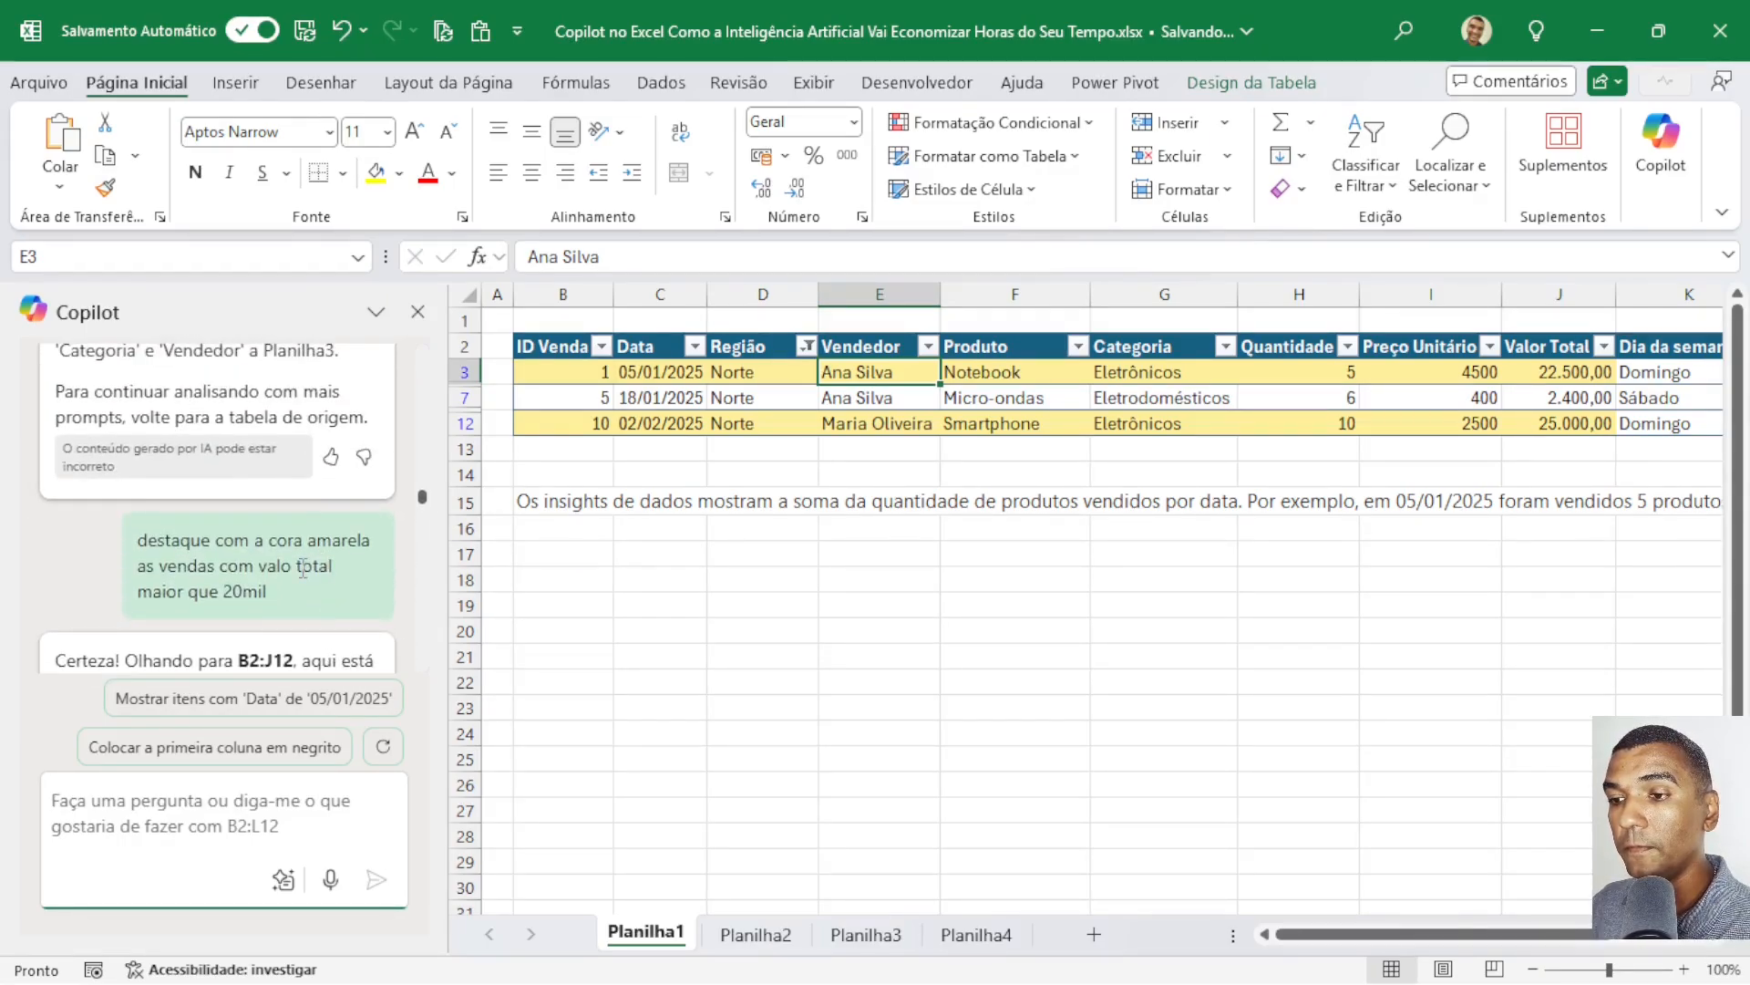
pyautogui.scroll(4, 301, 593)
pyautogui.scroll(6, 310, 611)
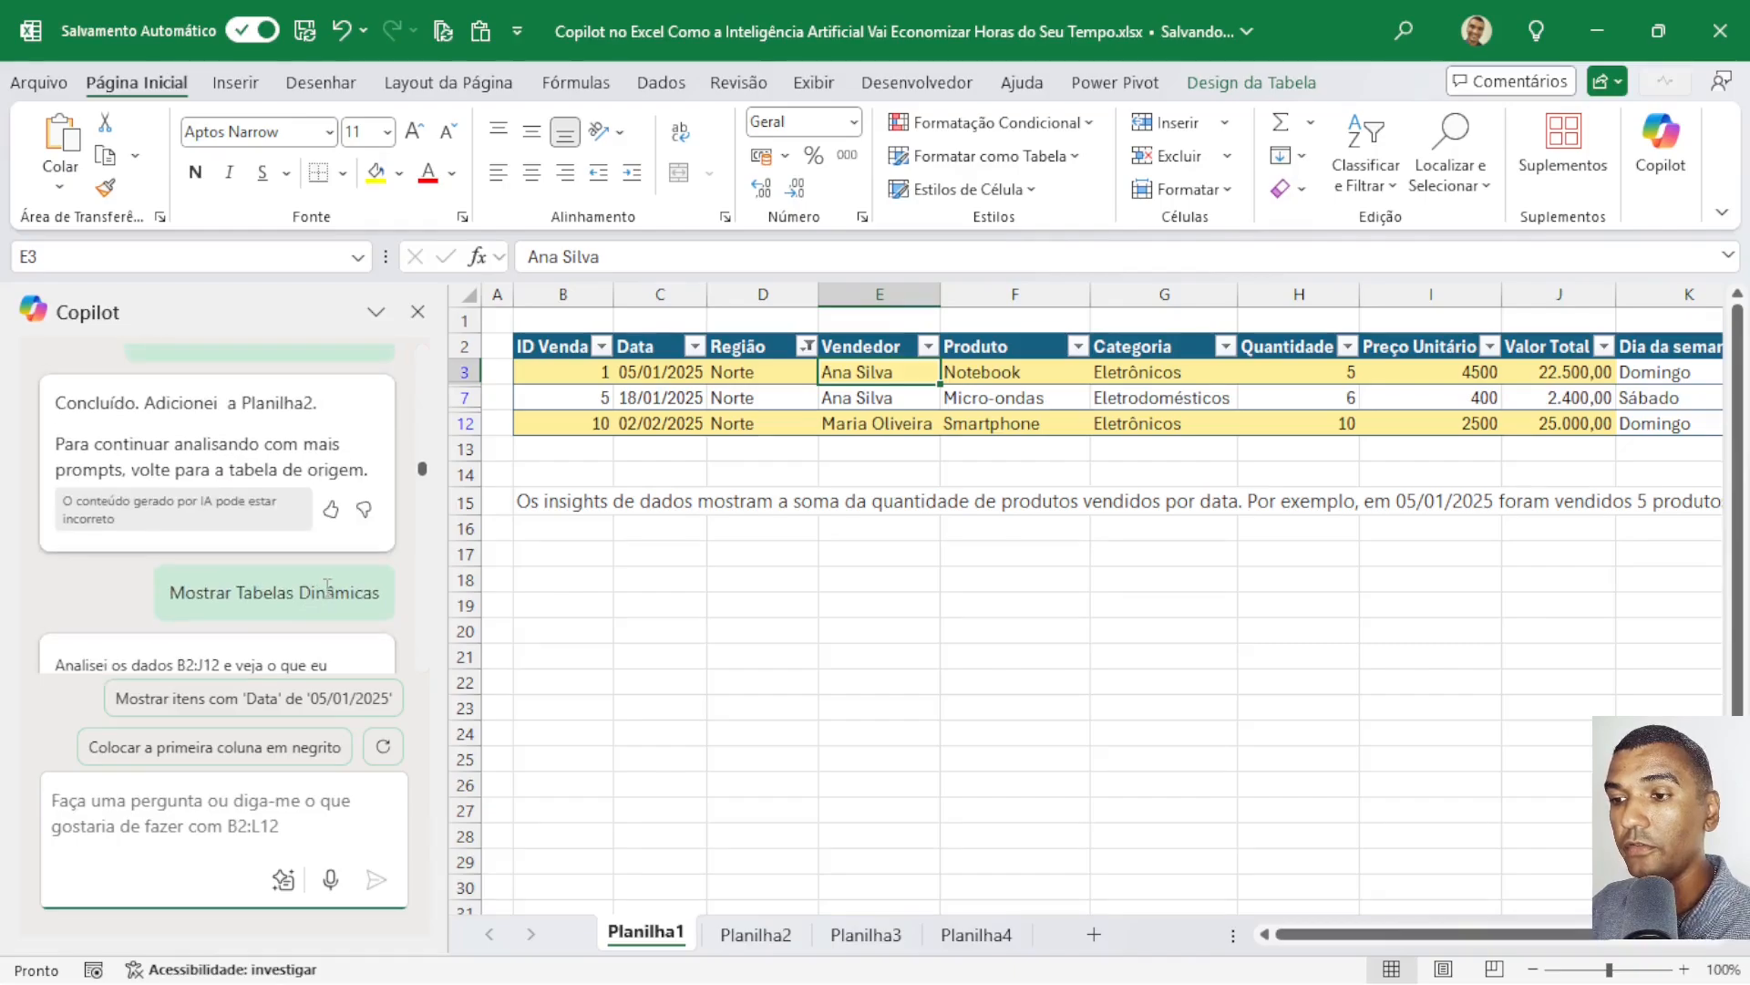
pyautogui.scroll(10, 324, 602)
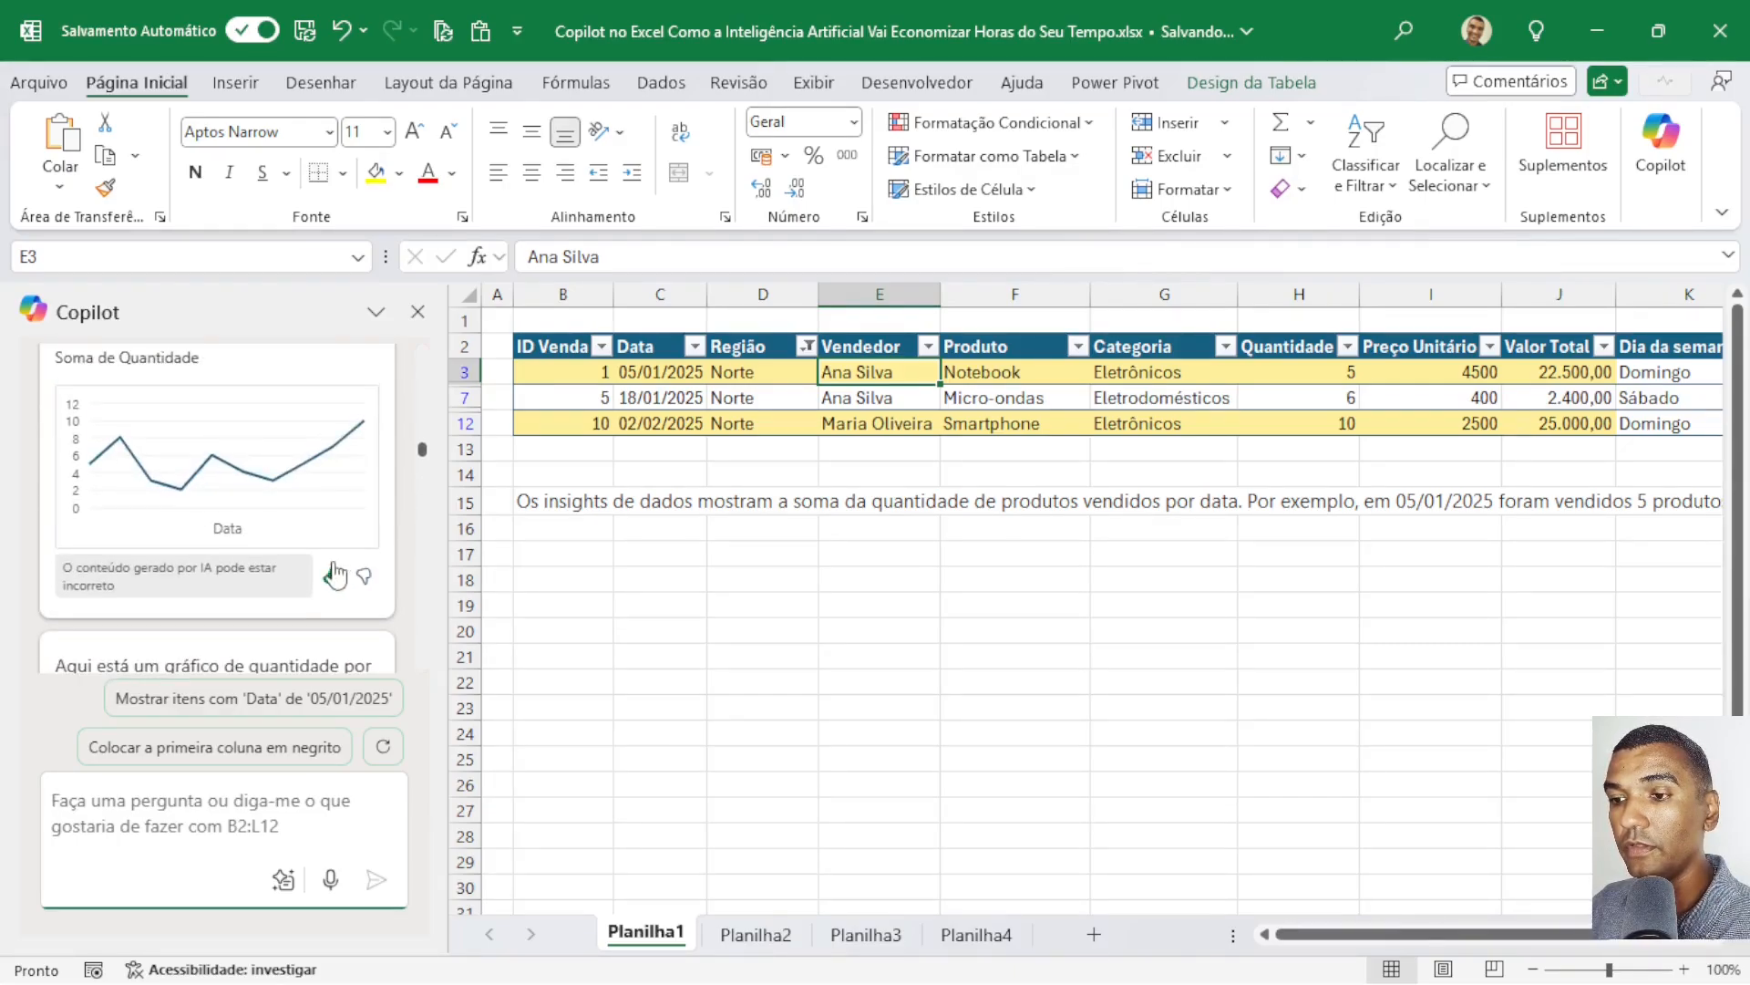
pyautogui.scroll(10, 328, 524)
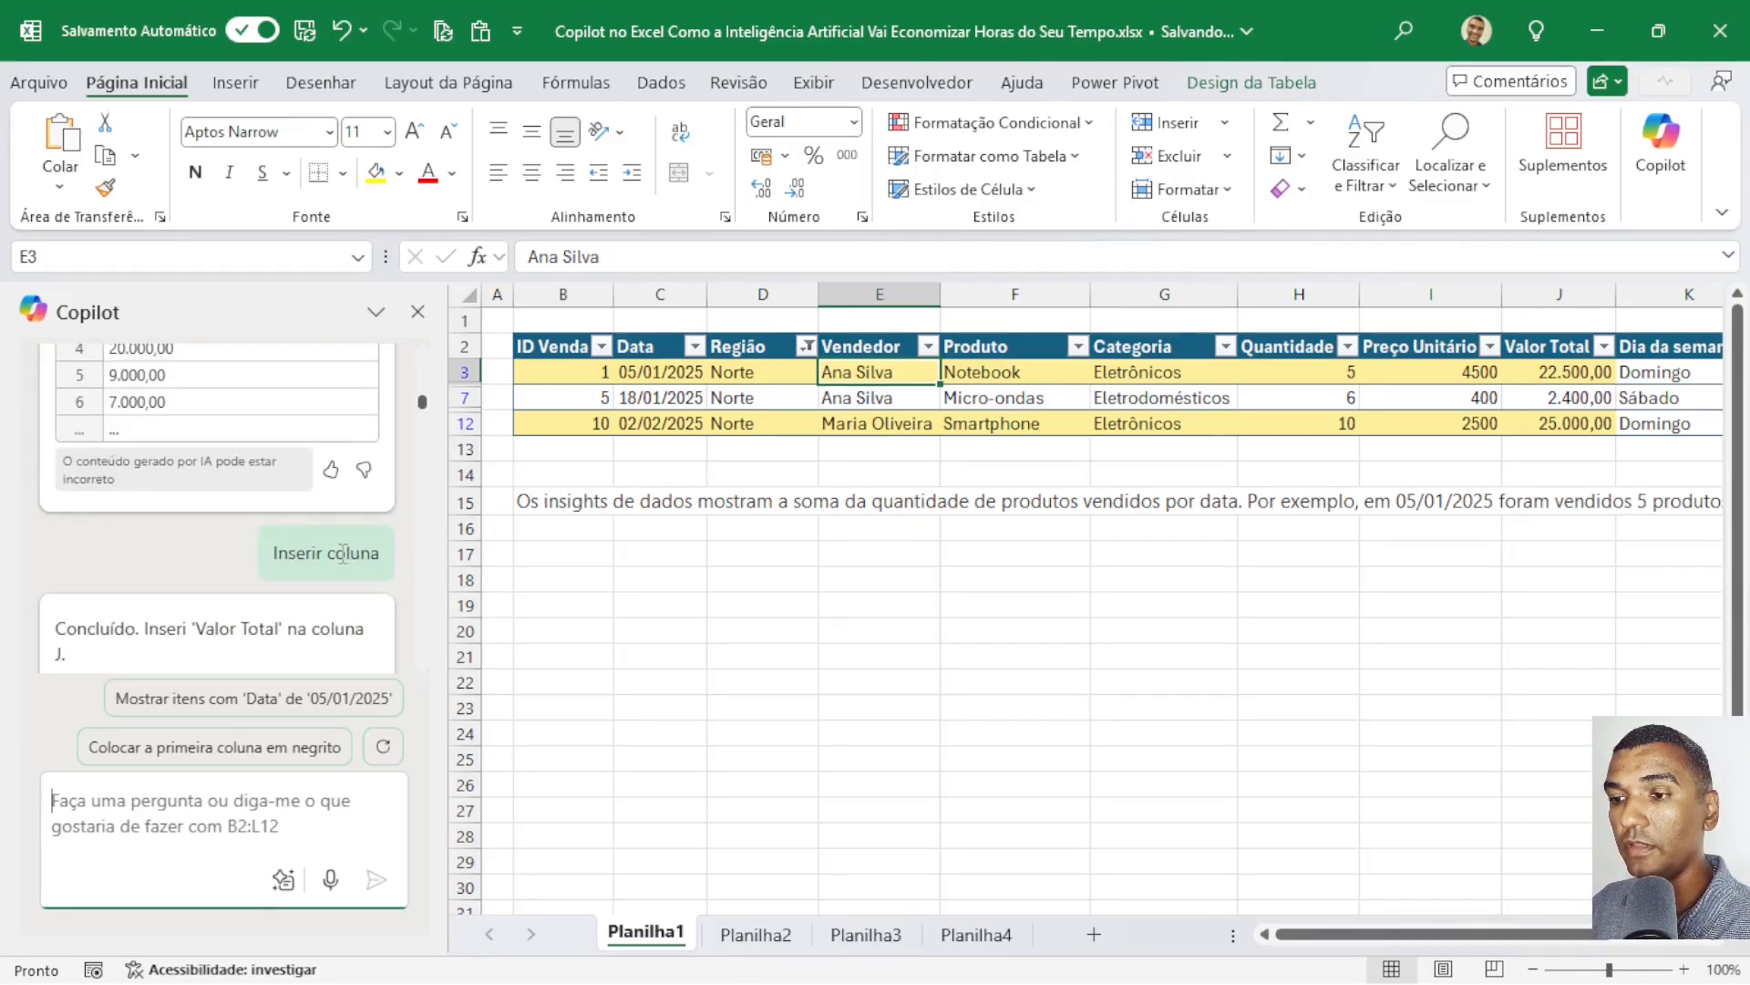
pyautogui.scroll(10, 304, 547)
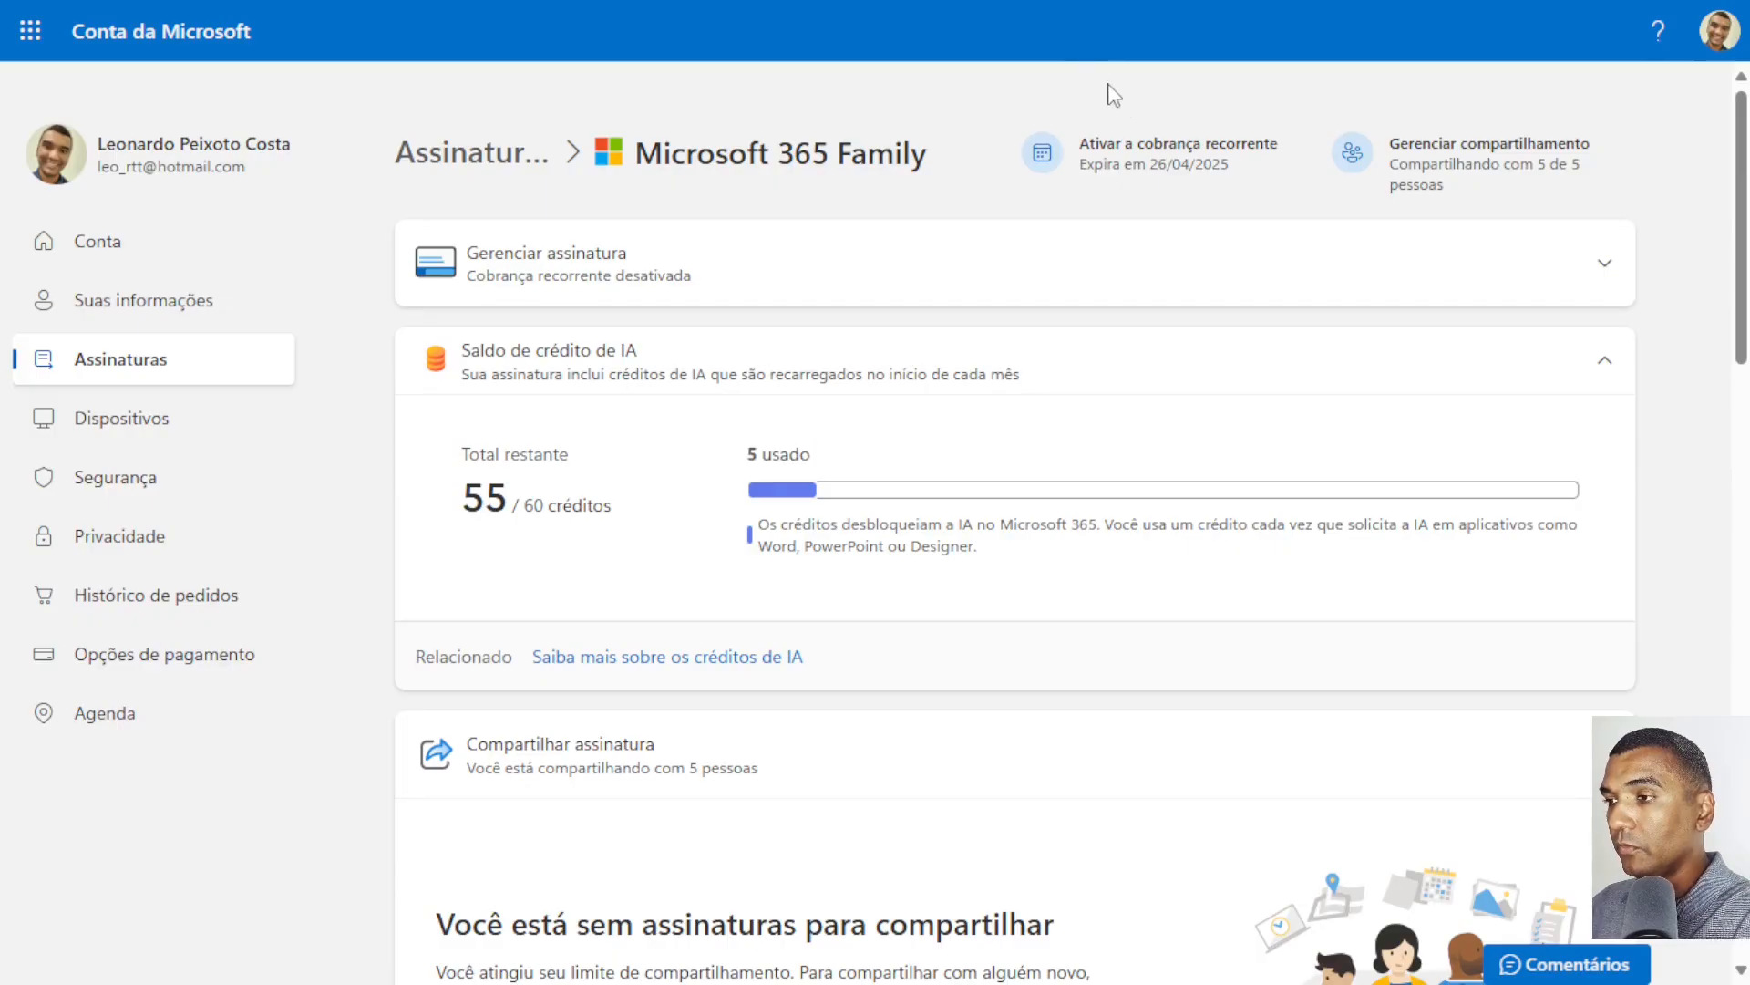
# Switch to the Microsoft account's subscription page, refresh it and collapse the Gerenciar assinatura section to check the AI credit balance.
pyautogui.rightClick(1107, 85)
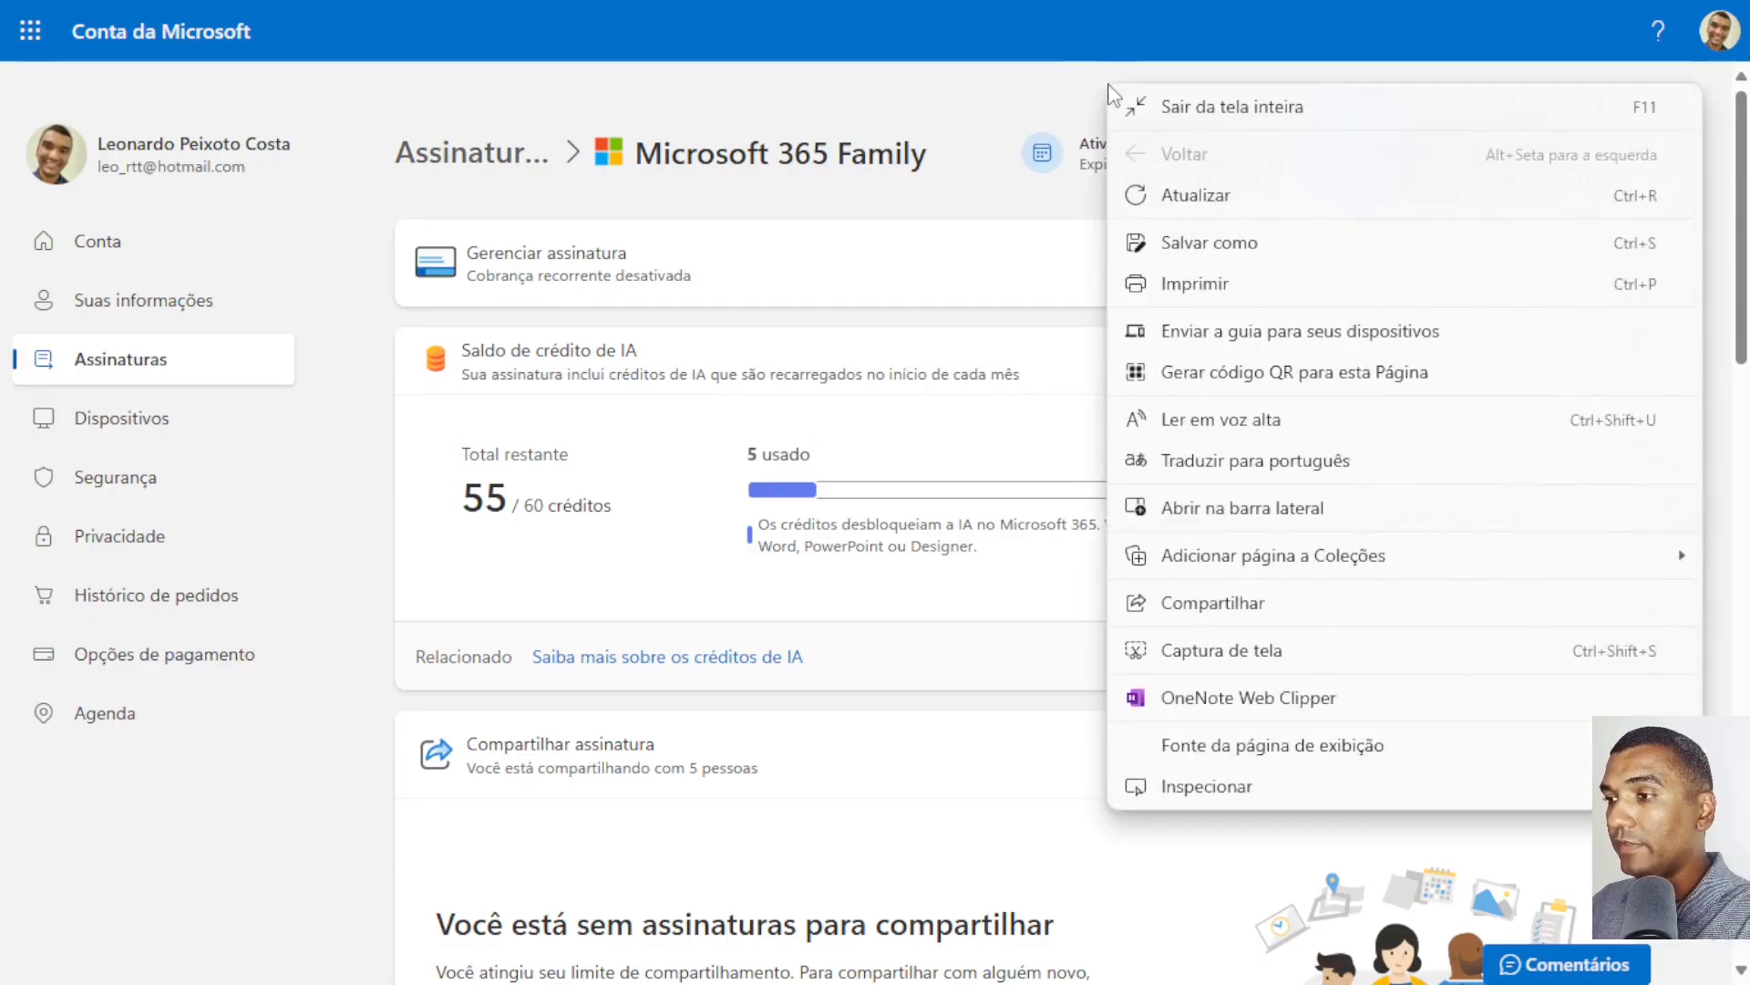
pyautogui.click(1408, 193)
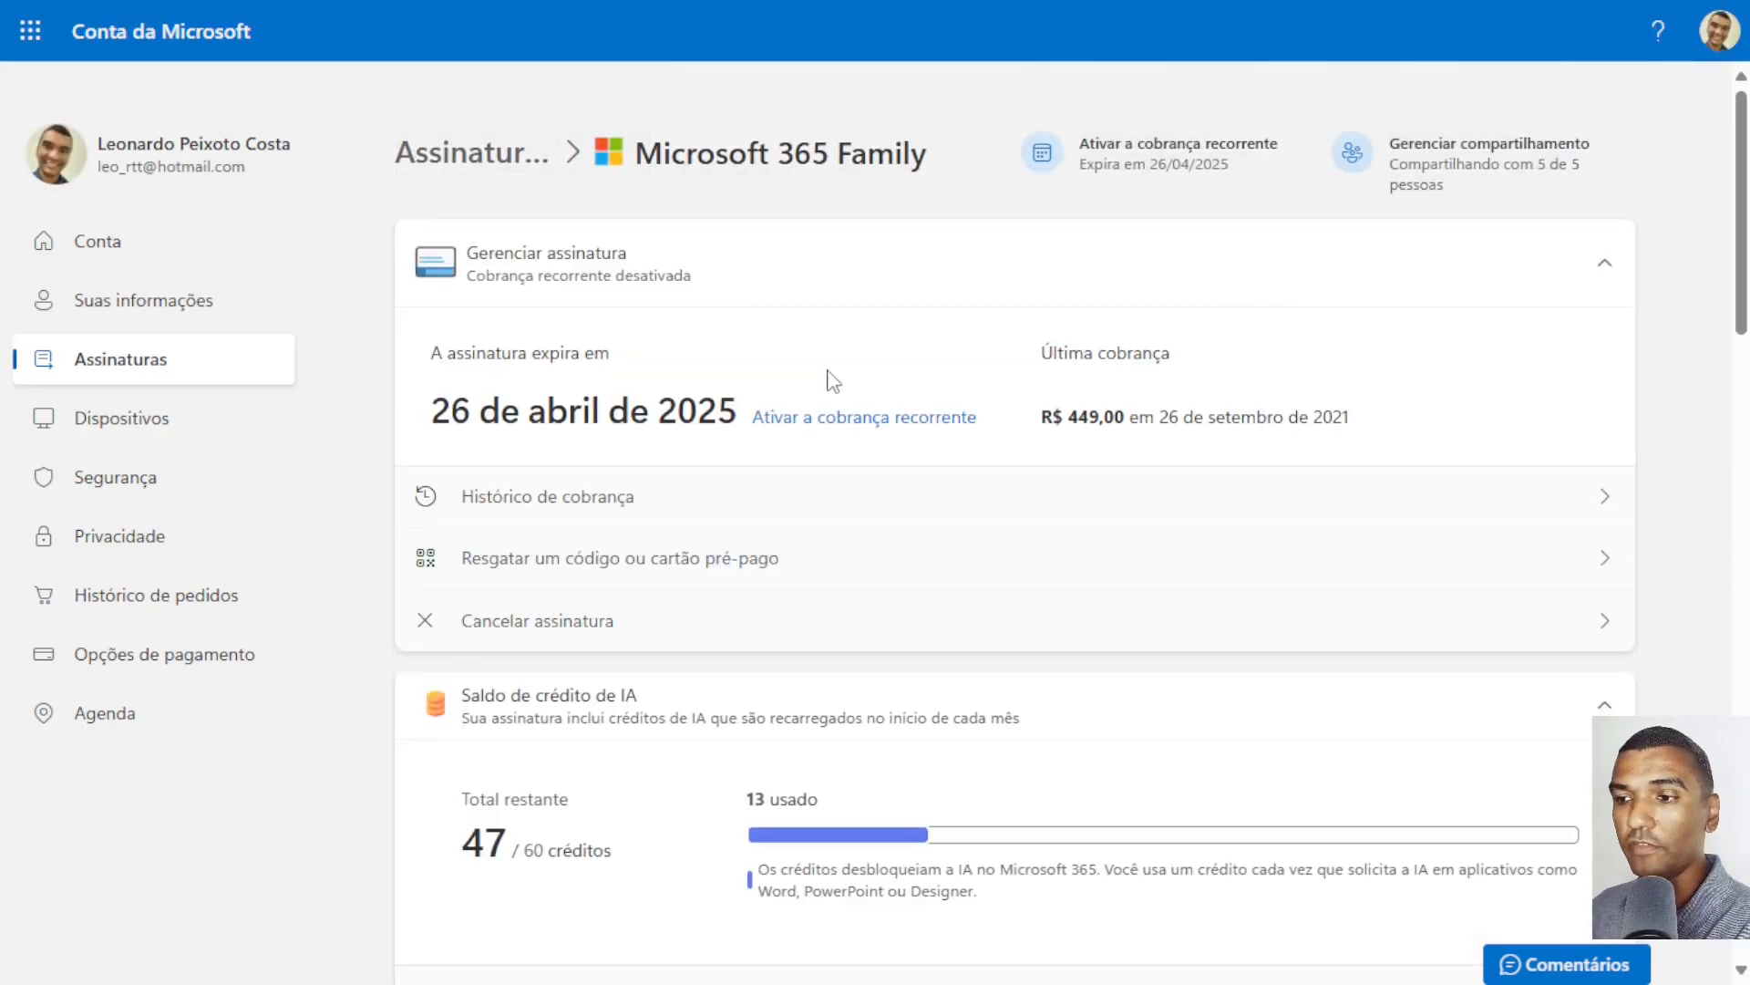
pyautogui.click(1602, 266)
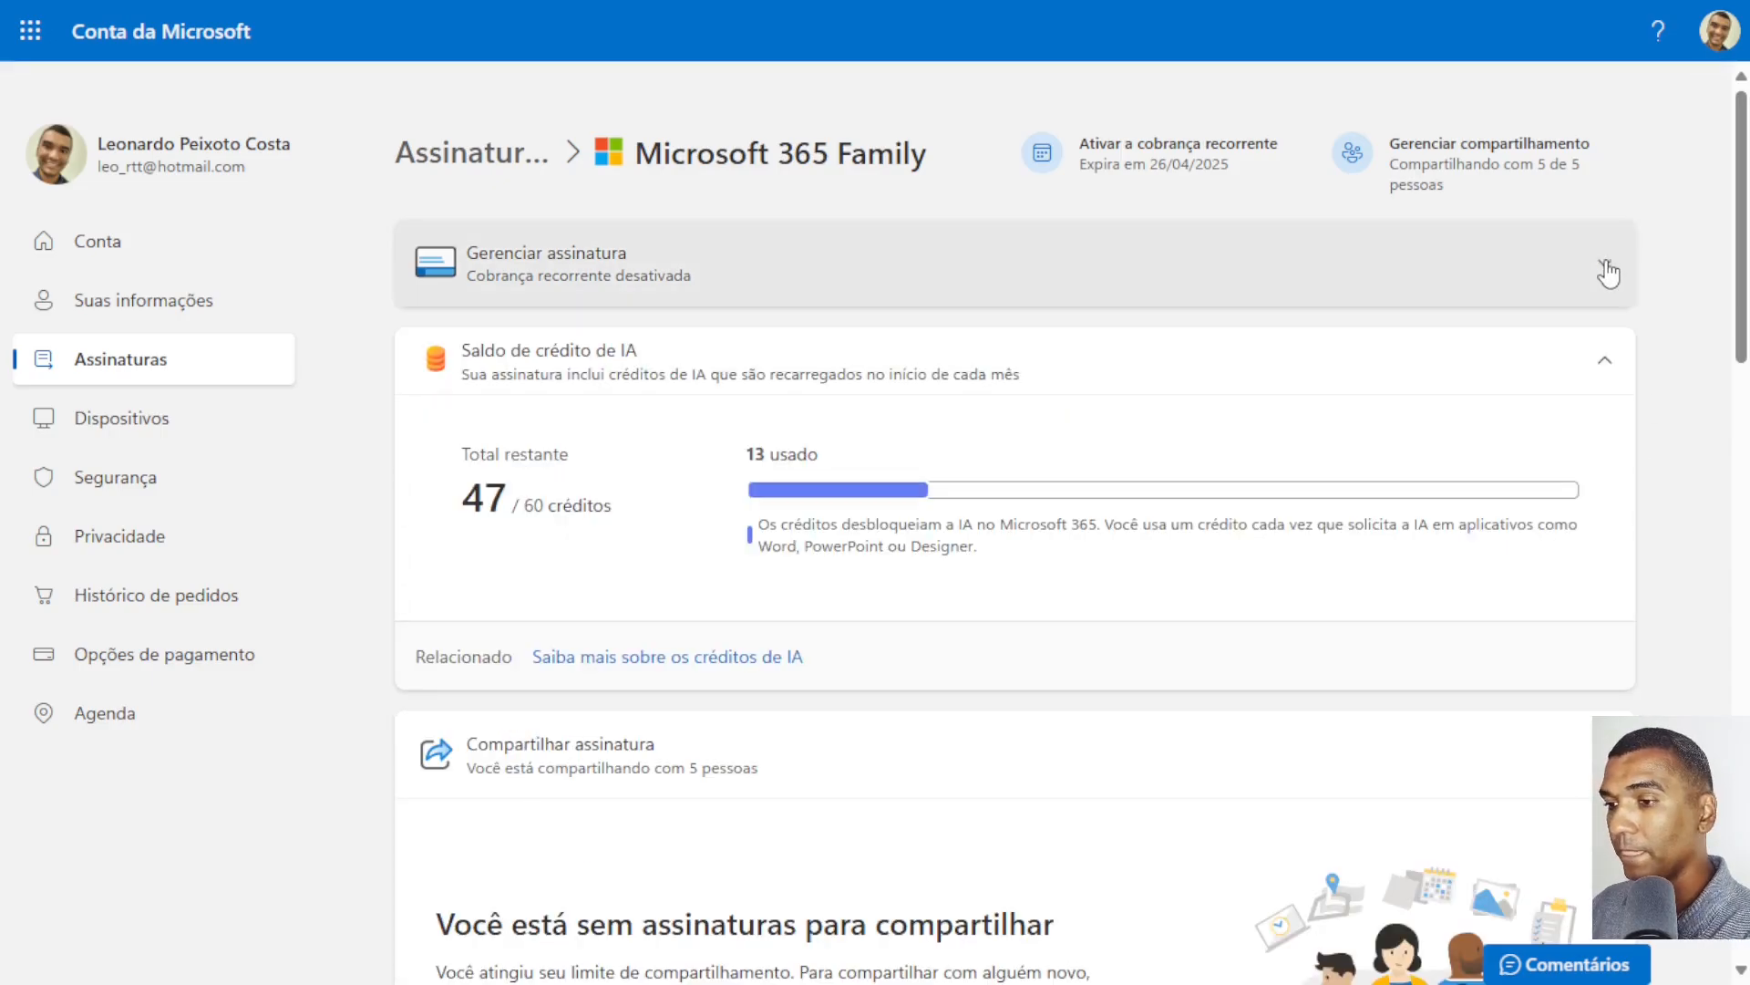